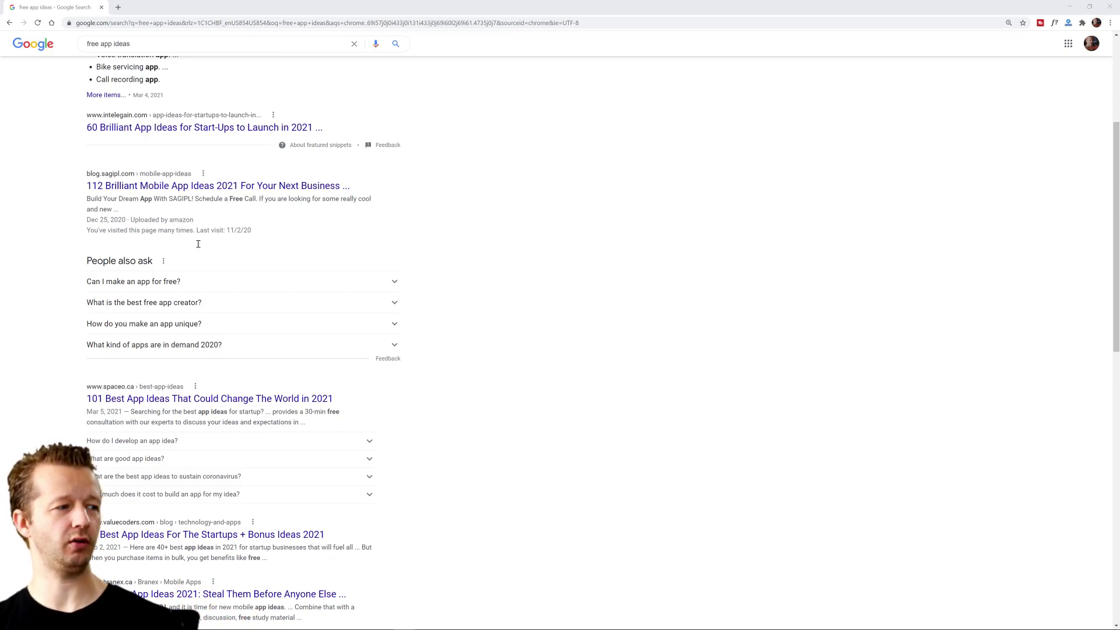
# Open the "112 Brilliant Mobile App Ideas 2021" article from the search results and skim its introduction.
pyautogui.click(278, 189)
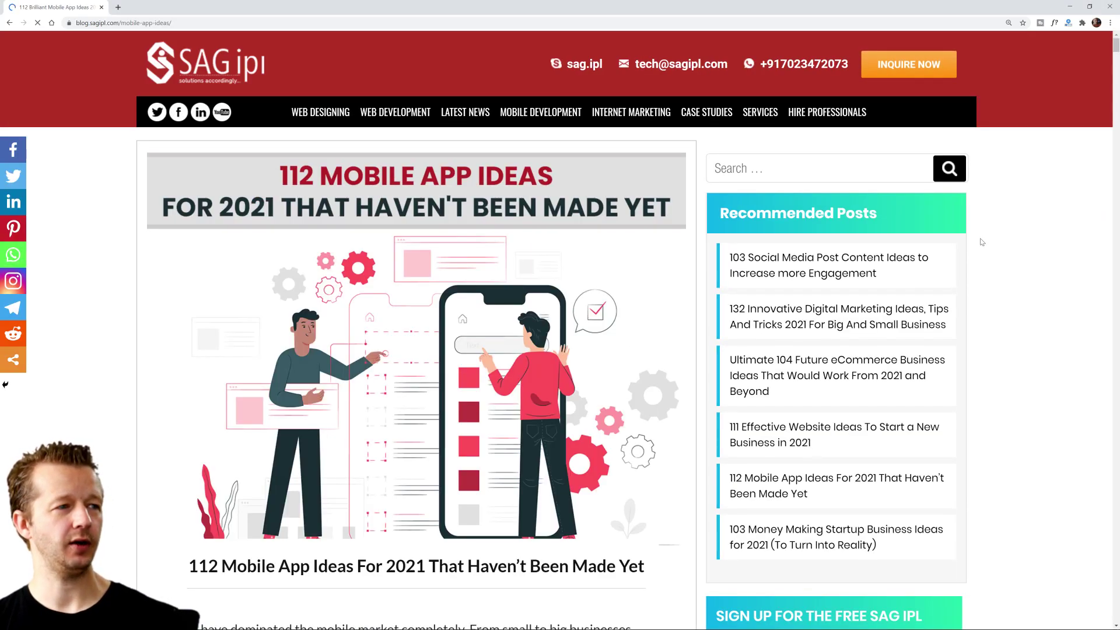
pyautogui.scroll(-6, 982, 243)
pyautogui.scroll(3, 1000, 208)
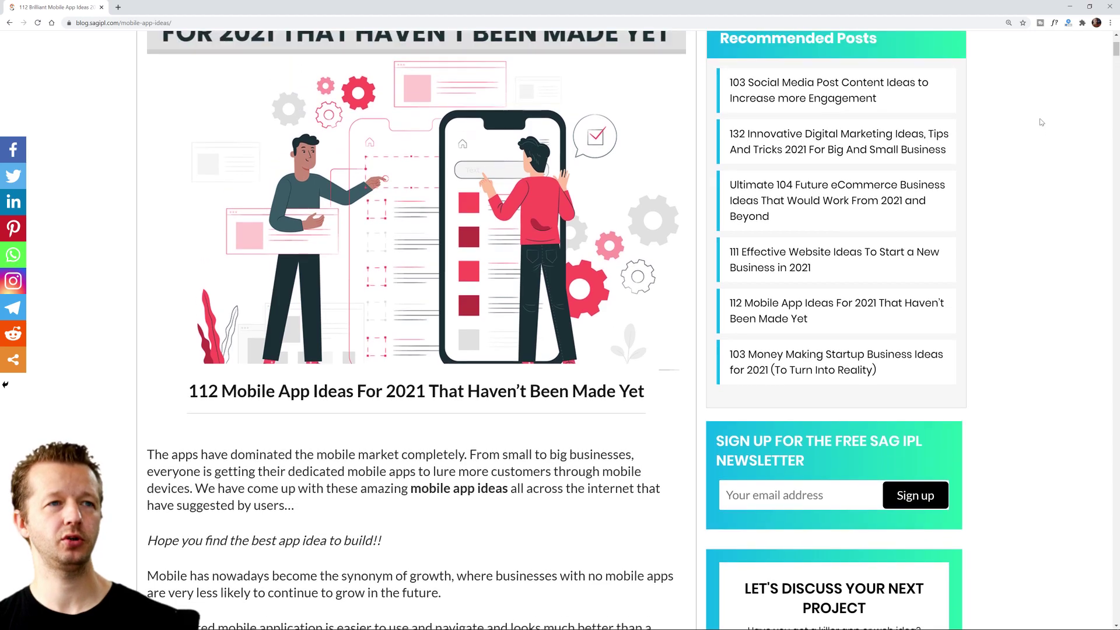
# Search the web for a random number generator and generate a number between 1 and 112.
pyautogui.hotkey('ctrl', 't')
pyautogui.write('random number generat')
pyautogui.press('Return')
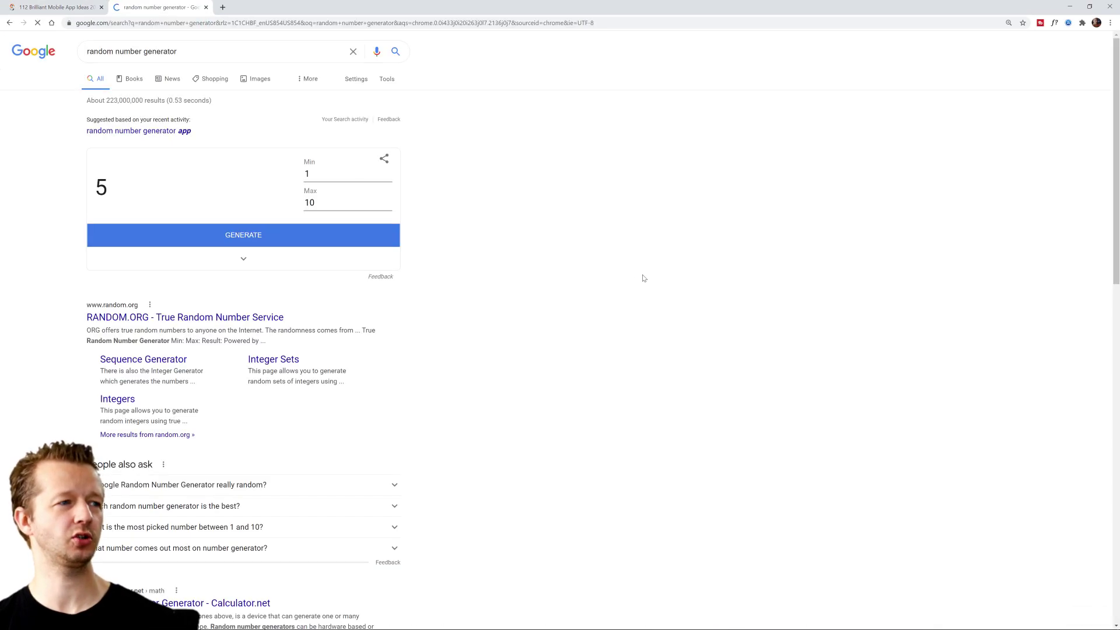
pyautogui.click(316, 180)
pyautogui.doubleClick(334, 199)
pyautogui.write('112')
pyautogui.click(253, 236)
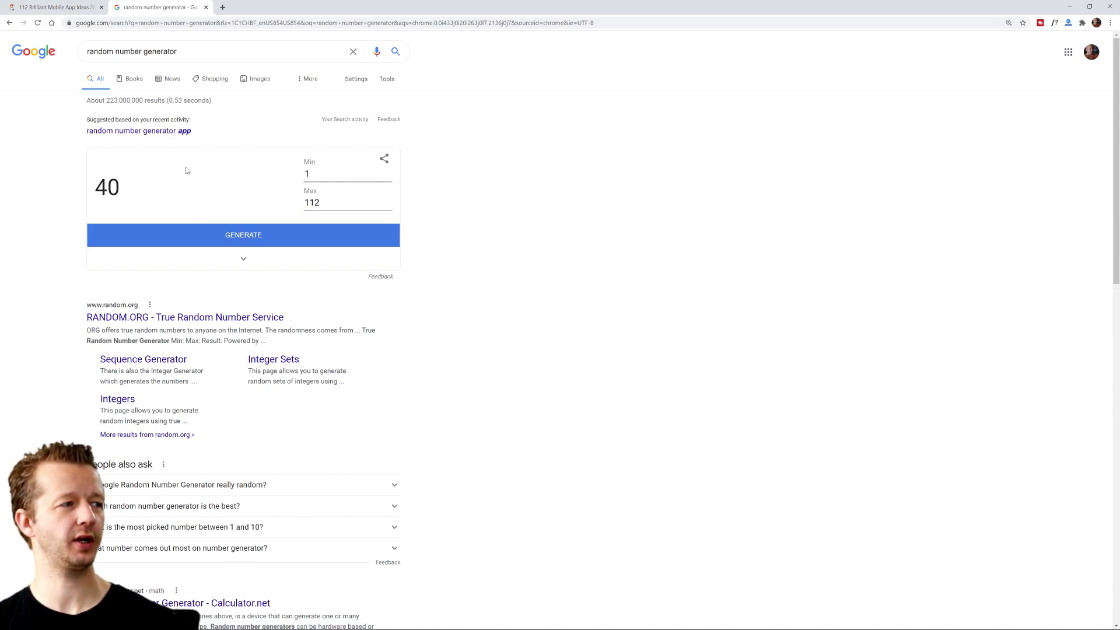
# Copy the generated number 40 and search the app ideas article for the idea with that number.
pyautogui.doubleClick(105, 184)
pyautogui.hotkey('ctrl', 'c')
pyautogui.hotkey('ctrl', 'Tab')
pyautogui.hotkey('ctrl', 'f')
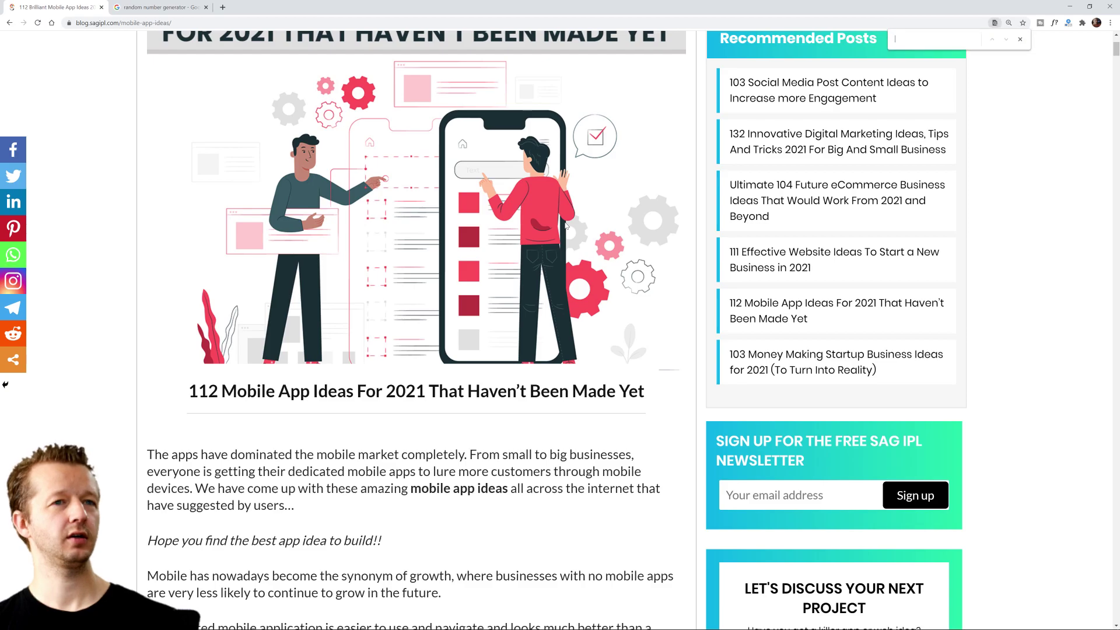
pyautogui.hotkey('ctrl', 'v')
pyautogui.press('Return')
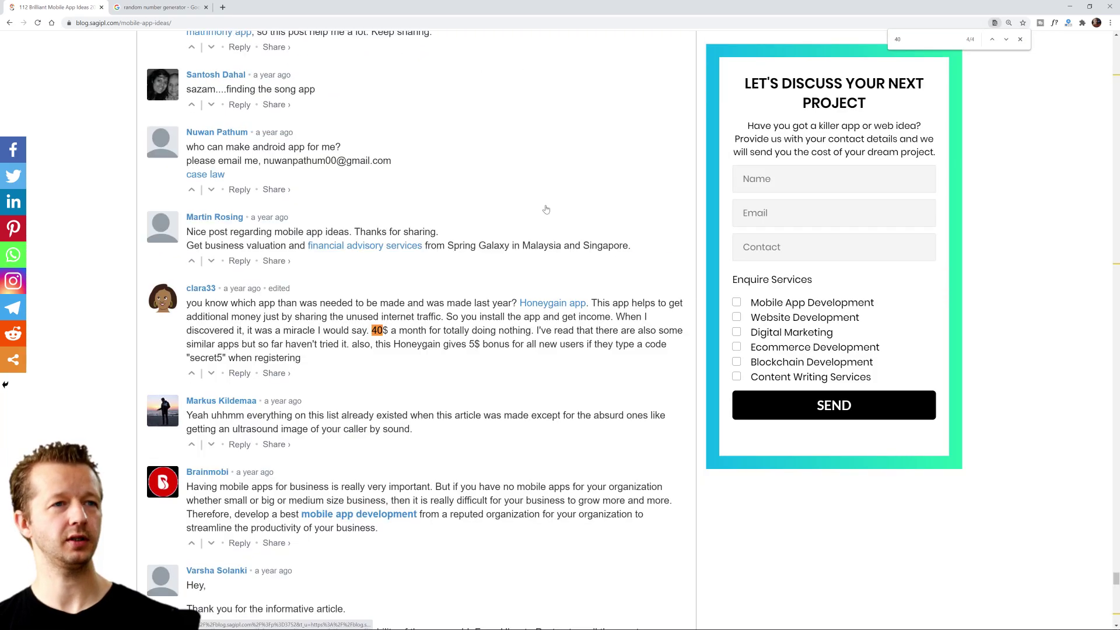
pyautogui.press('Return')
pyautogui.press('Return')
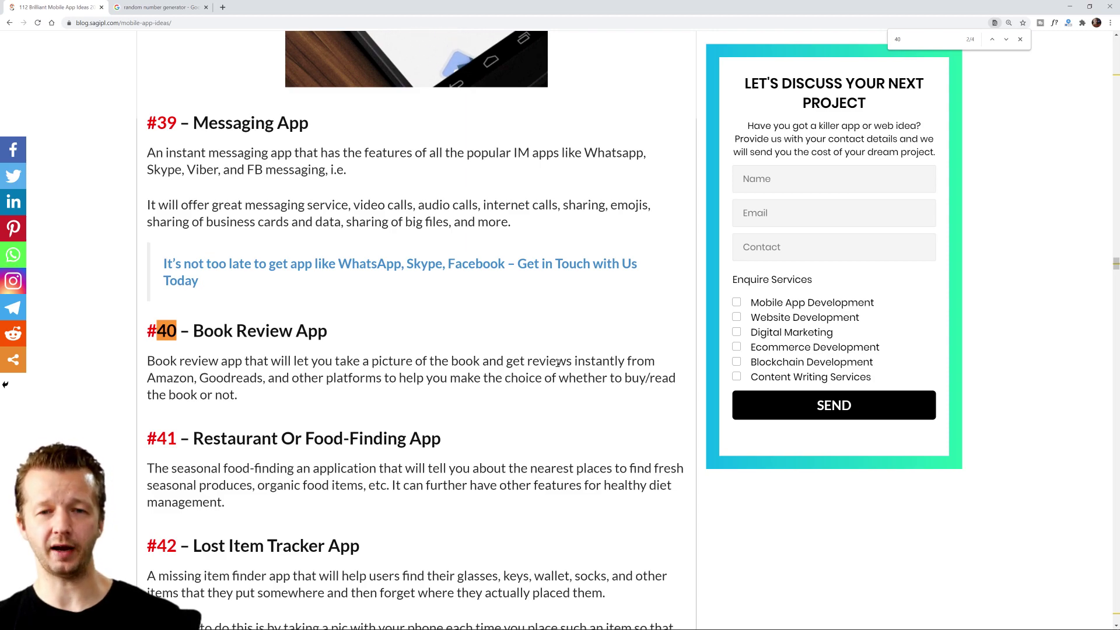
pyautogui.doubleClick(217, 338)
pyautogui.moveTo(217, 338); pyautogui.dragTo(295, 337)
pyautogui.click(350, 334)
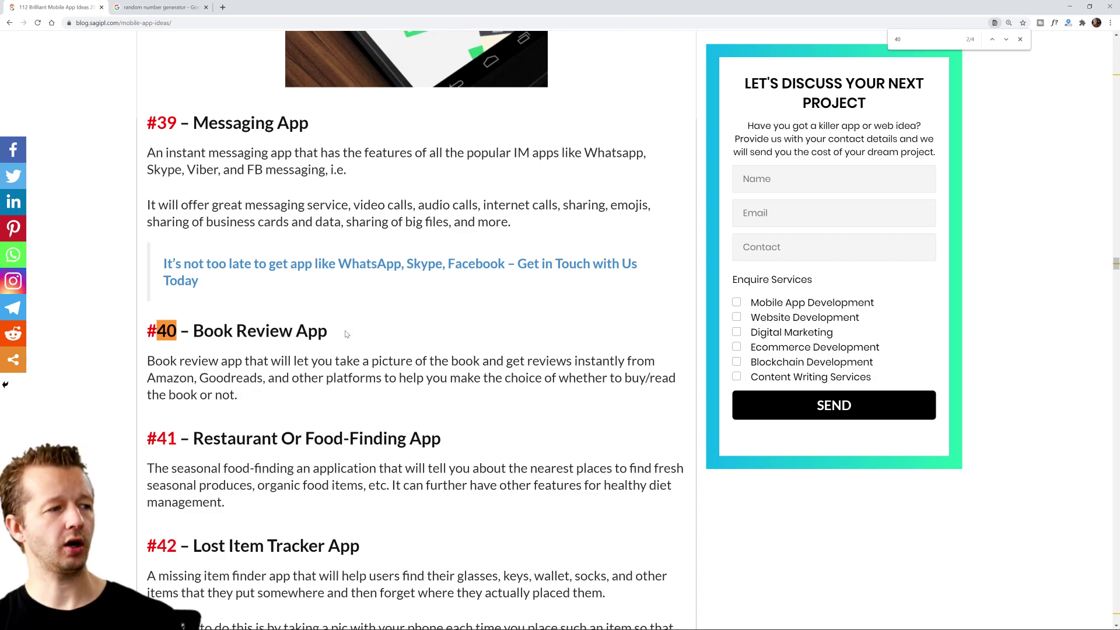
pyautogui.doubleClick(302, 331)
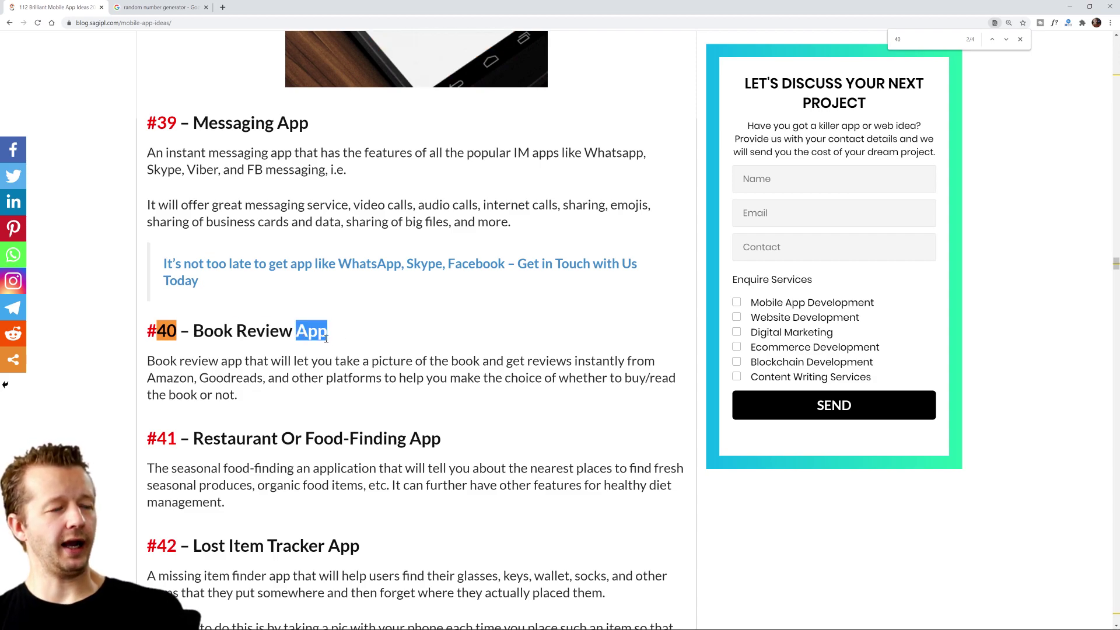
pyautogui.click(326, 338)
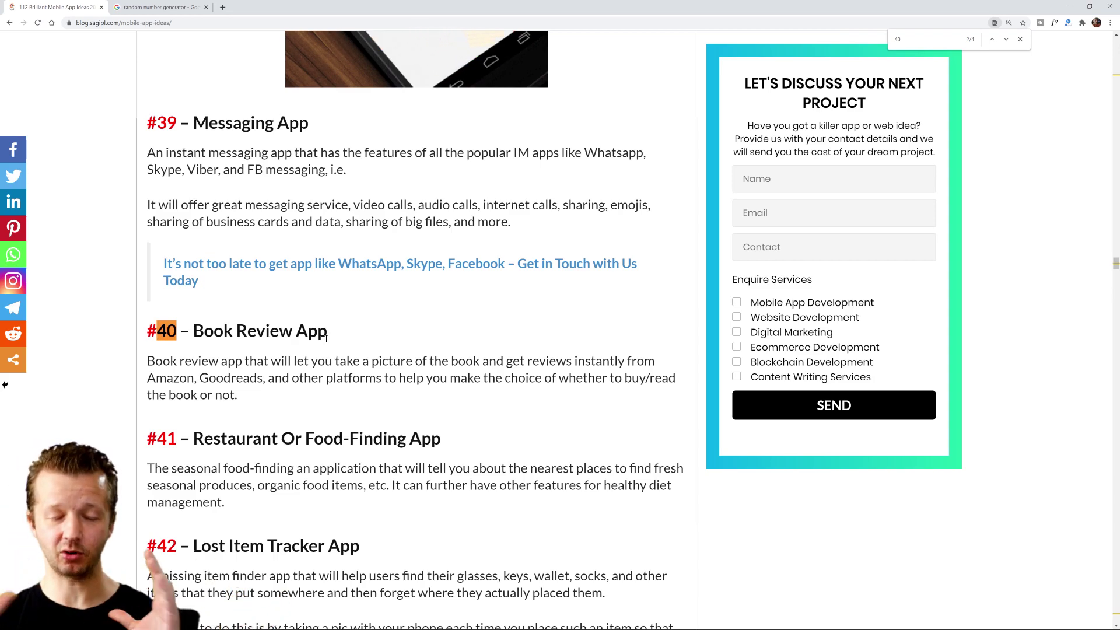
pyautogui.doubleClick(293, 220)
pyautogui.click(298, 219)
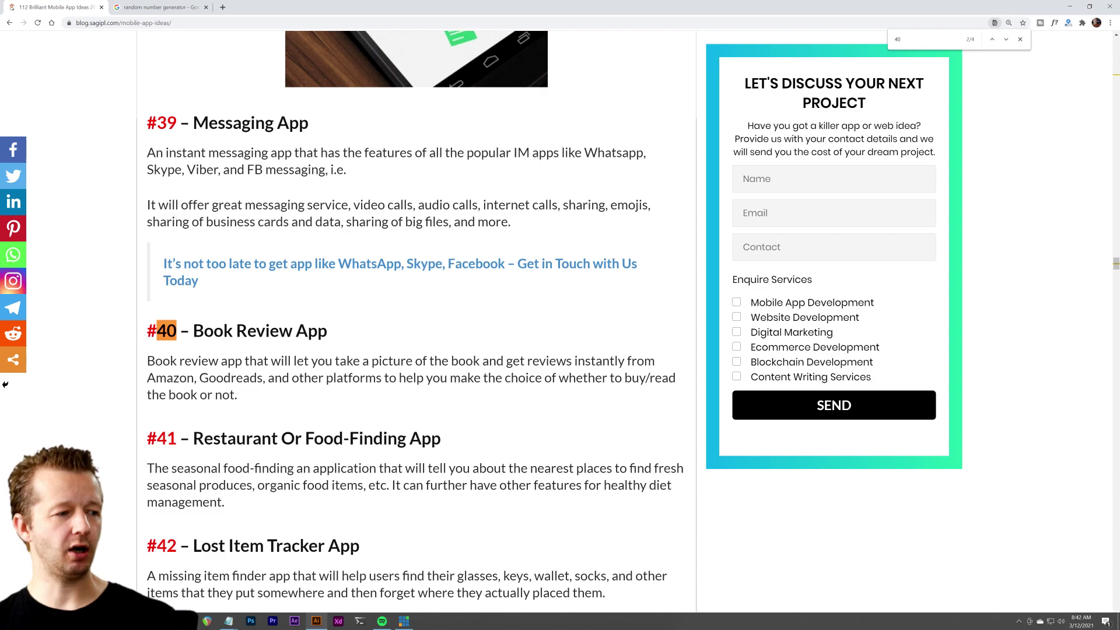
pyautogui.rightClick(228, 622)
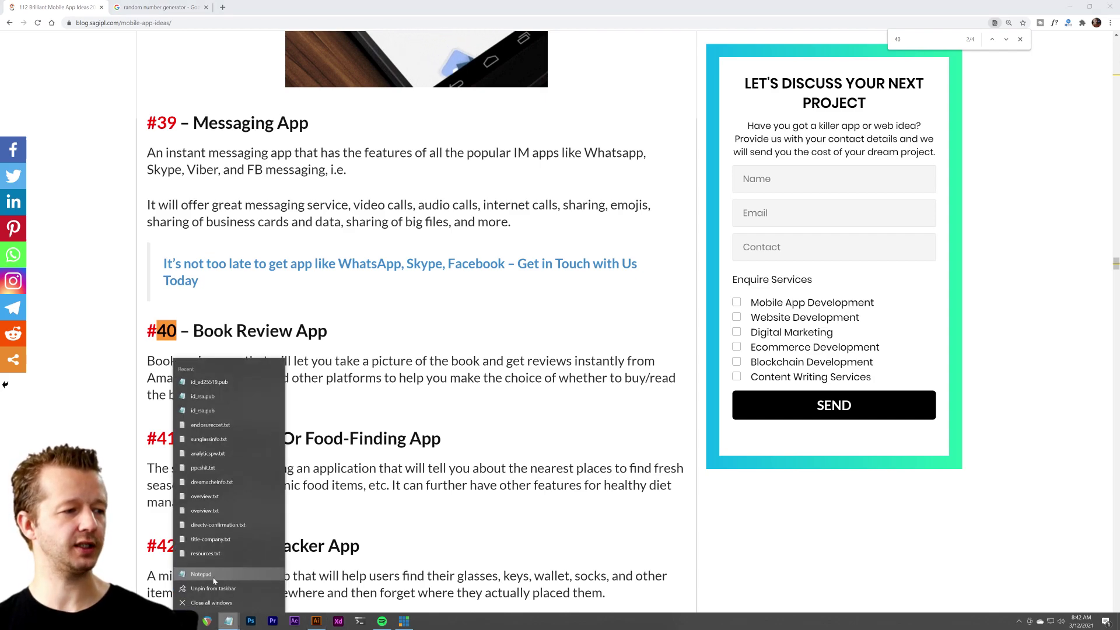
pyautogui.click(207, 595)
pyautogui.moveTo(536, 155); pyautogui.dragTo(819, 15)
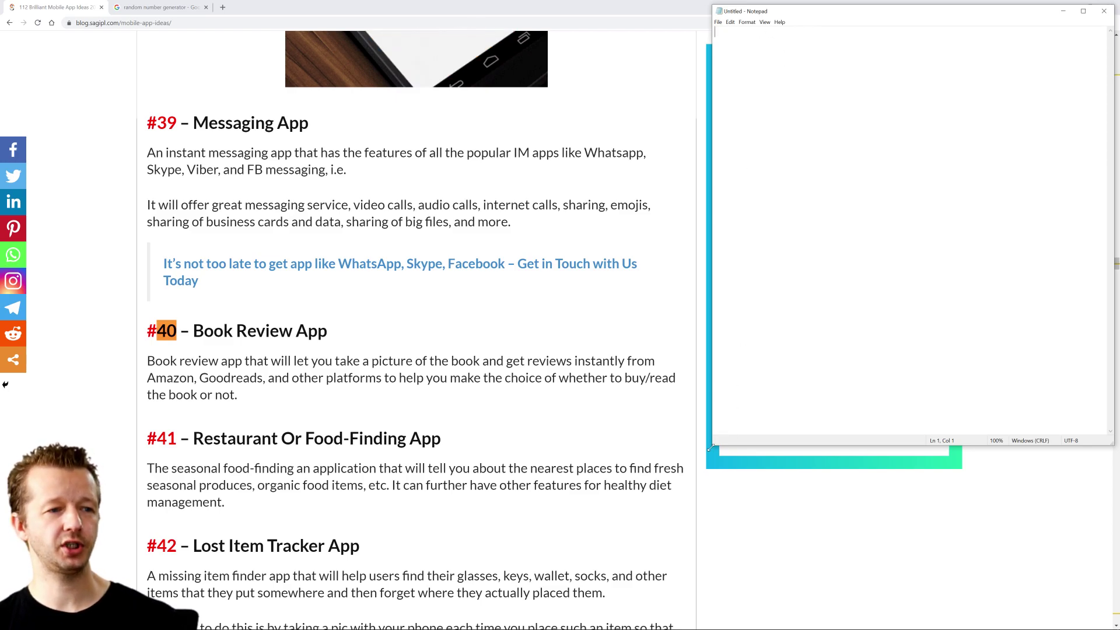
pyautogui.moveTo(712, 444); pyautogui.dragTo(703, 481)
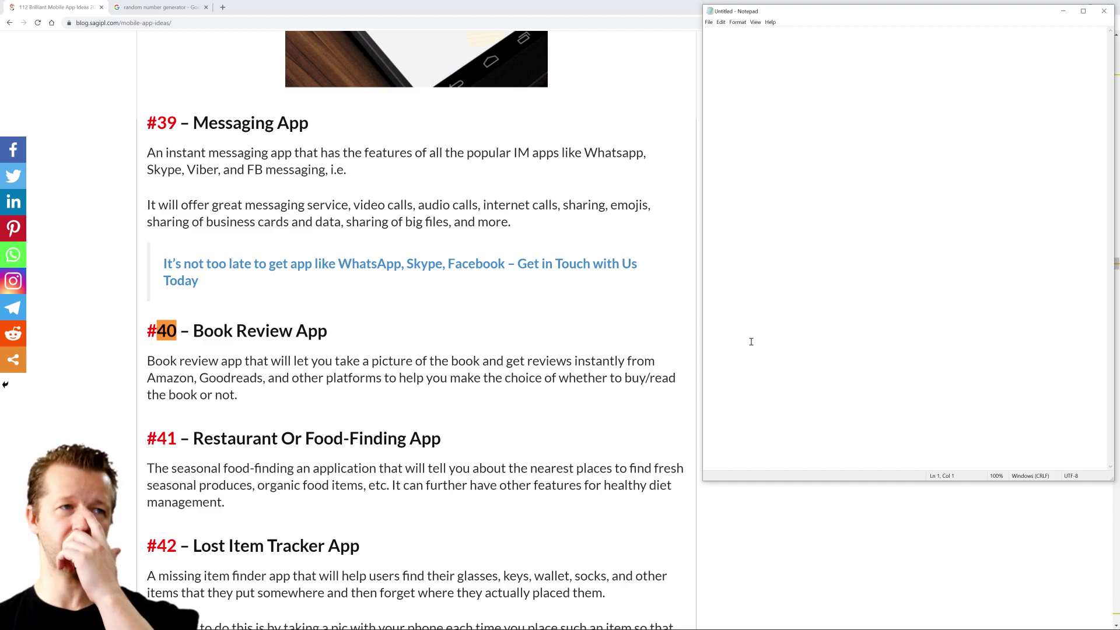
pyautogui.click(645, 325)
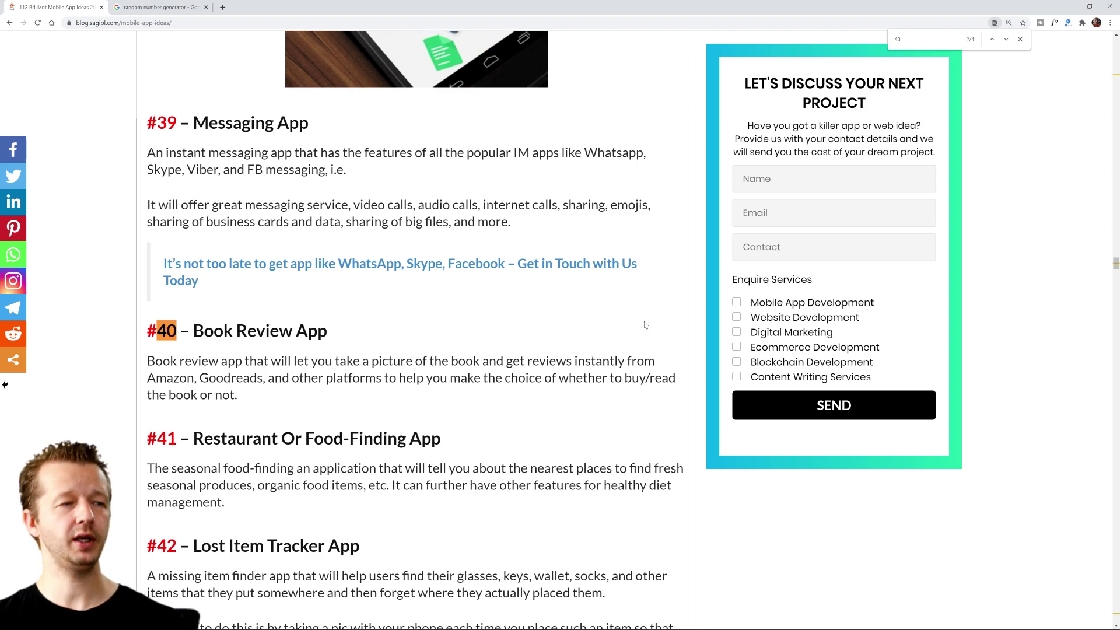
# Bring a blank Google Docs document into view in its own window over the article.
pyautogui.hotkey('ctrl', 'n')
pyautogui.hotkey('ctrl', 'w')
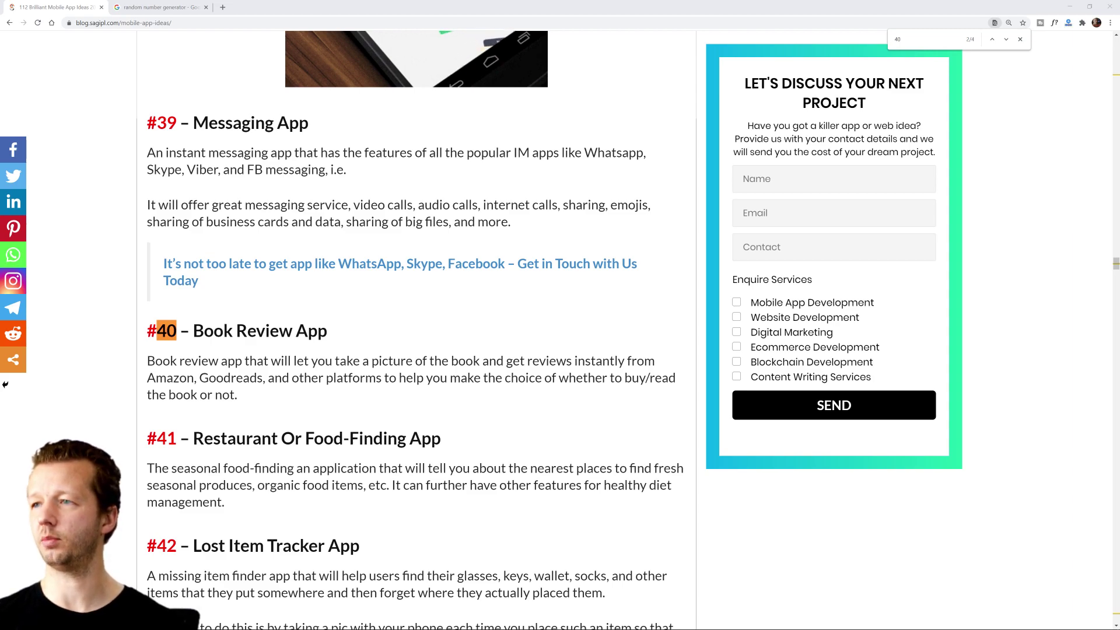
pyautogui.moveTo(1119, 76); pyautogui.dragTo(434, 69)
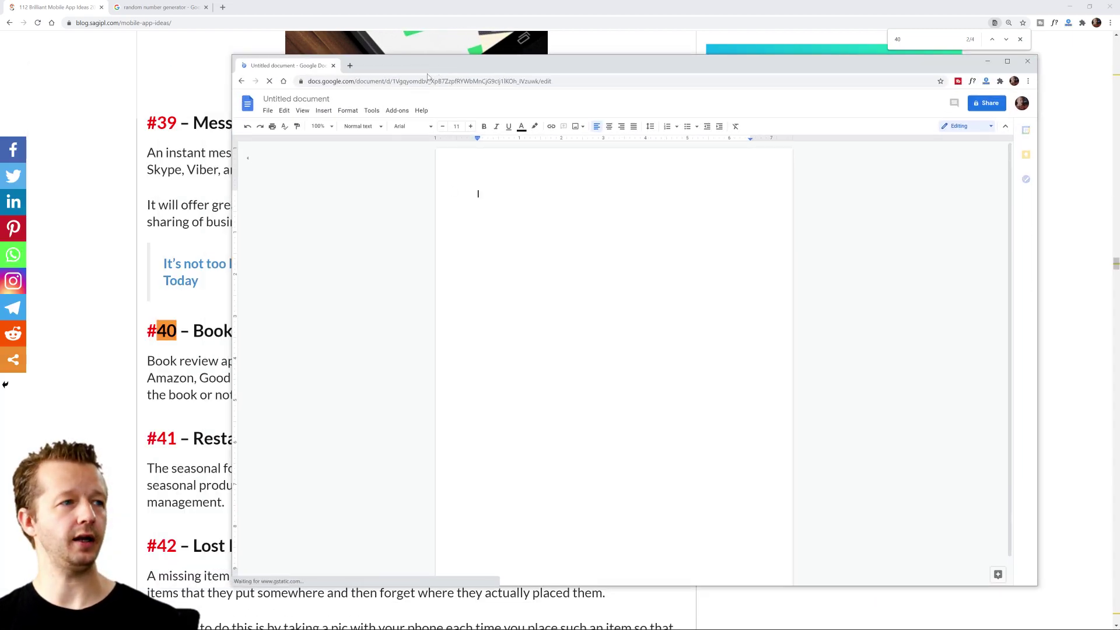
# Set the blank document's font size to 24 and reposition its window so more of the article shows.
pyautogui.click(470, 127)
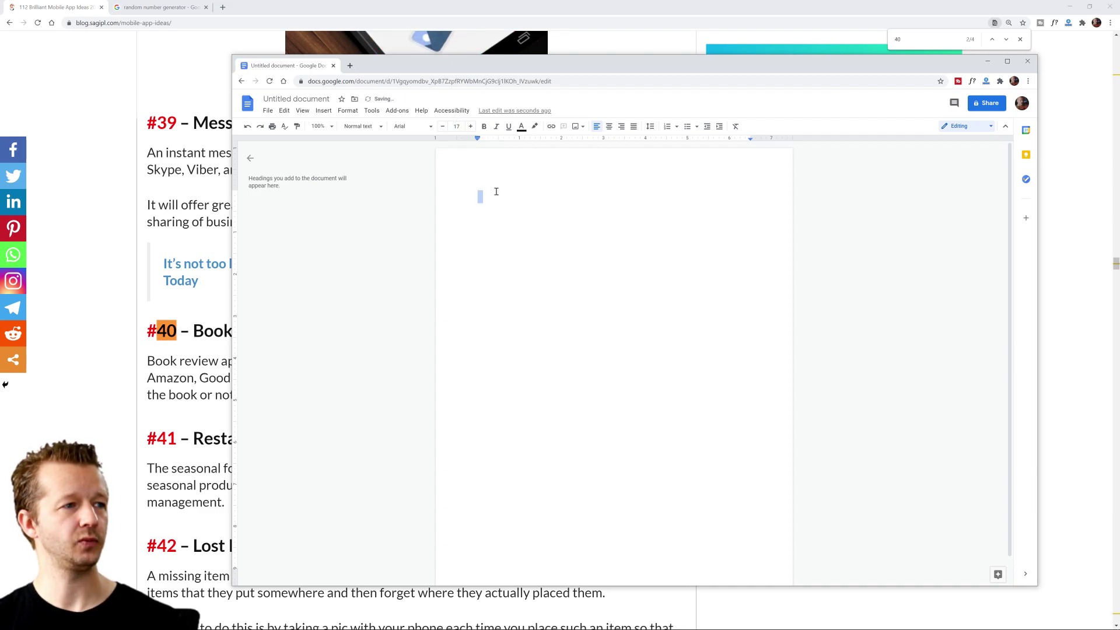
pyautogui.click(471, 127)
pyautogui.click(470, 126)
pyautogui.click(471, 126)
pyautogui.click(470, 127)
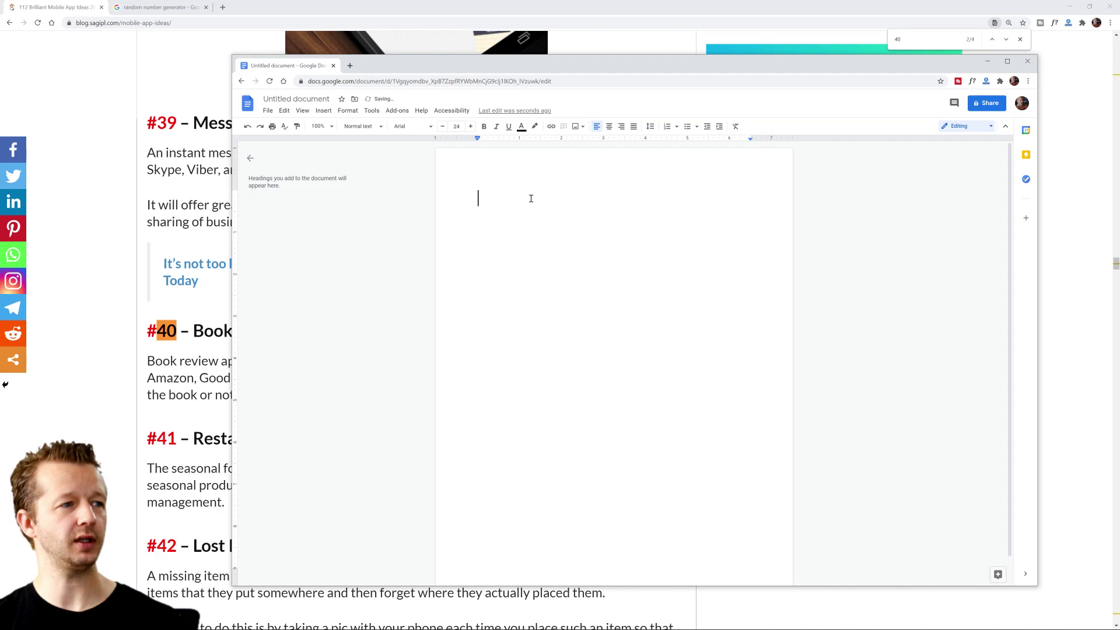
pyautogui.click(594, 213)
pyautogui.moveTo(522, 70); pyautogui.dragTo(589, 50)
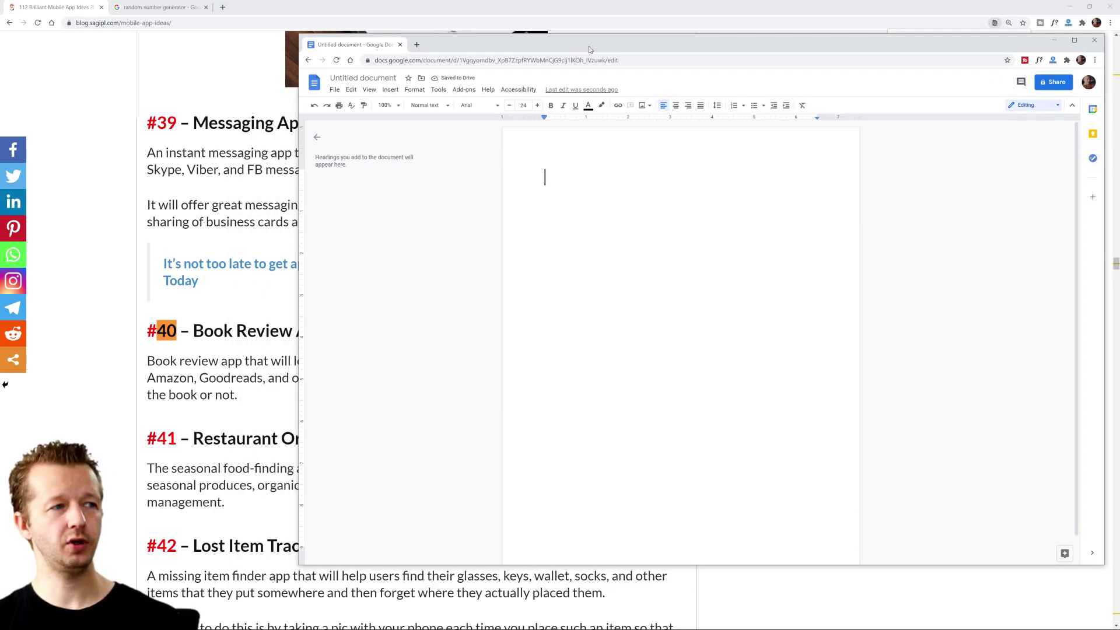
# Write the brainstorming keywords book, review, testimonial and picture on separate lines in the document.
pyautogui.write('book')
pyautogui.press('BackSpace')
pyautogui.write('ok')
pyautogui.press('Return')
pyautogui.write('rev')
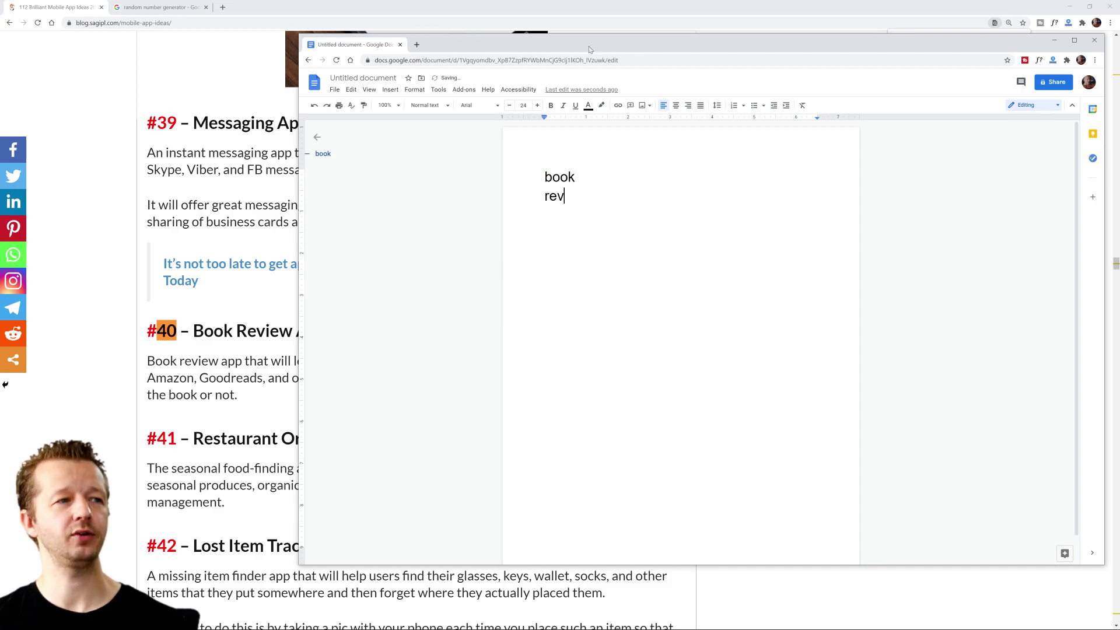
pyautogui.write('eiwiew')
pyautogui.press('Return')
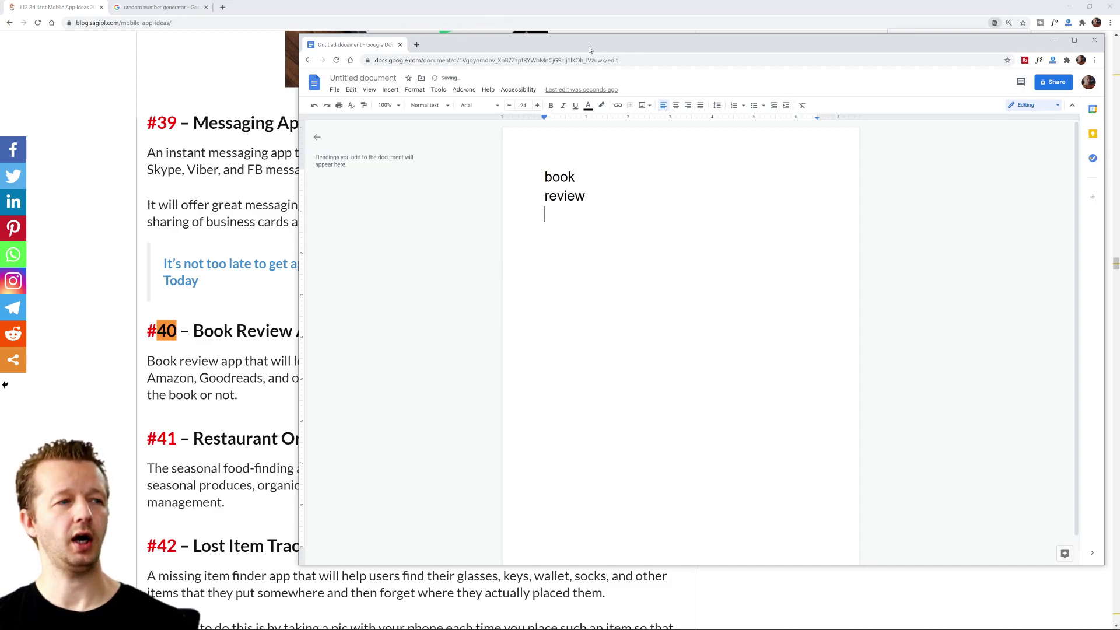
pyautogui.write('testimonials')
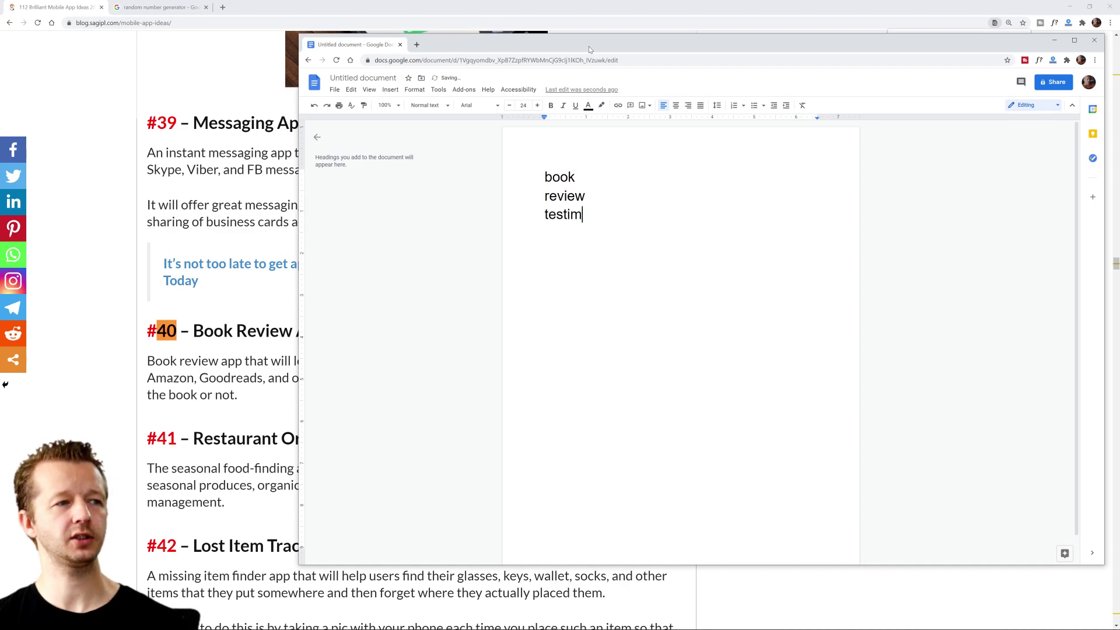
pyautogui.press('Return')
pyautogui.press('BackSpace')
pyautogui.press('BackSpace')
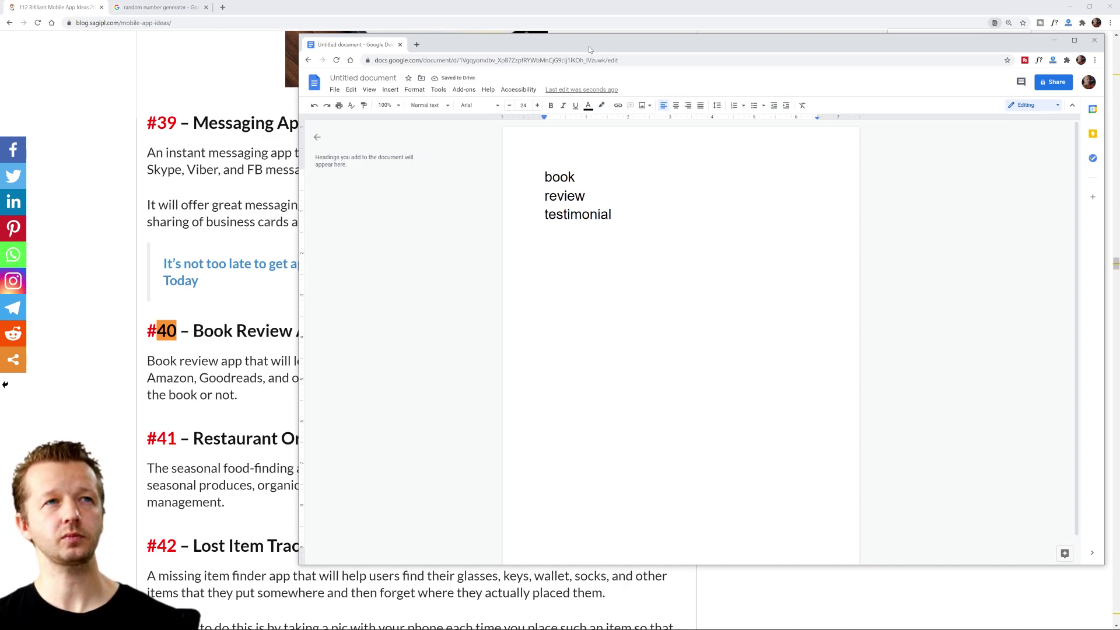
pyautogui.write('picture')
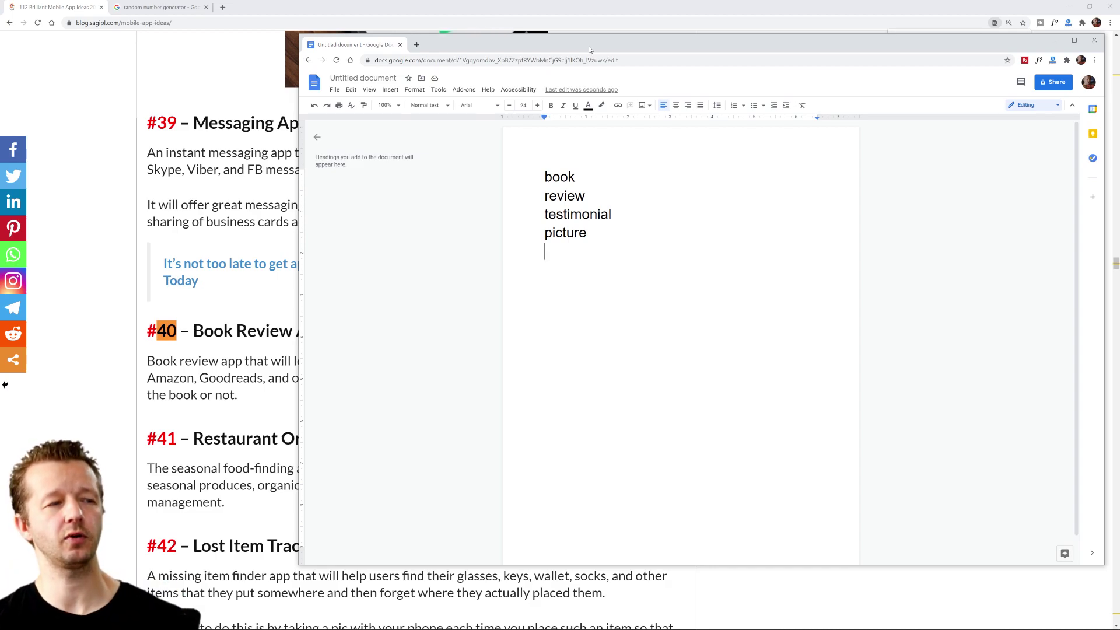
# Search the web for synonyms for review in a separate tab of the document's window.
pyautogui.hotkey('ctrl', 't')
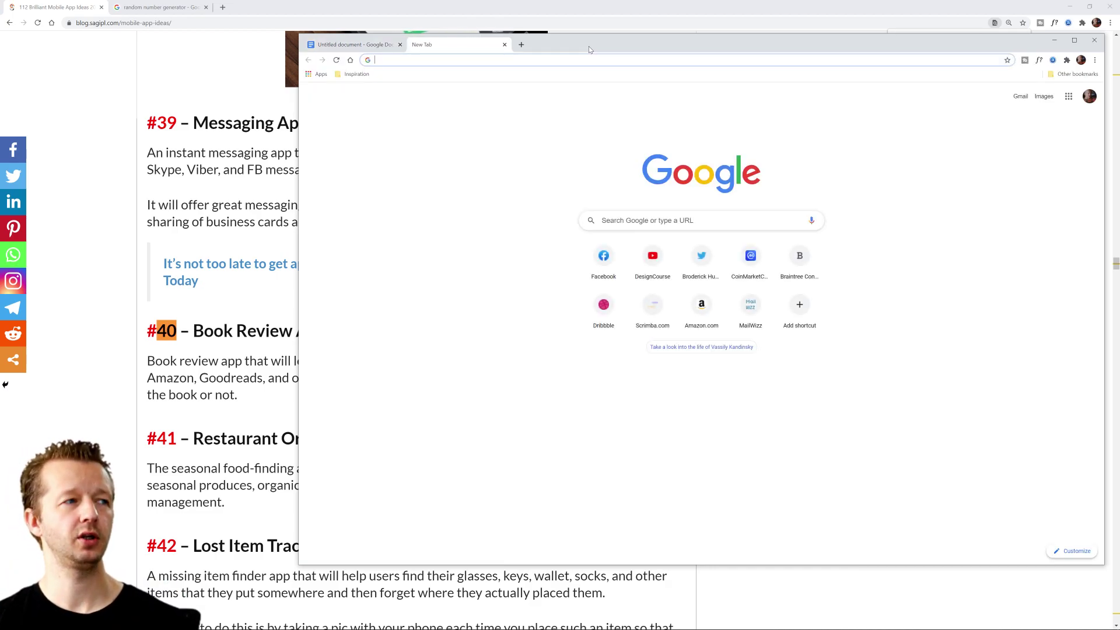
pyautogui.write('synonyms fo')
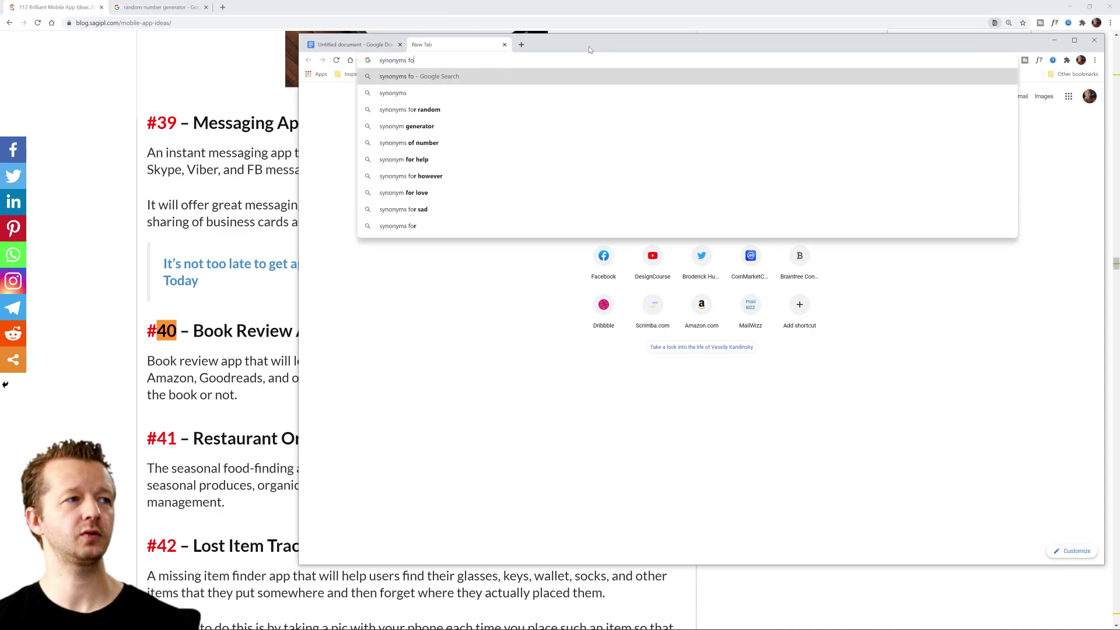
pyautogui.write('r review')
pyautogui.press('Return')
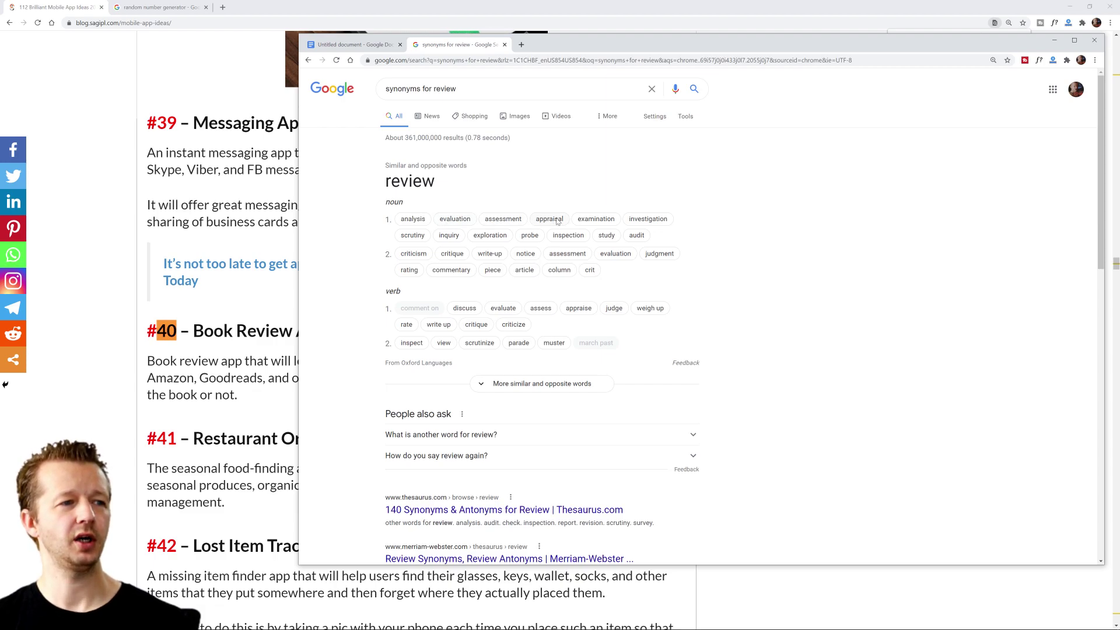
# Return to the keyword document and add audit below the list after a blank line.
pyautogui.click(355, 46)
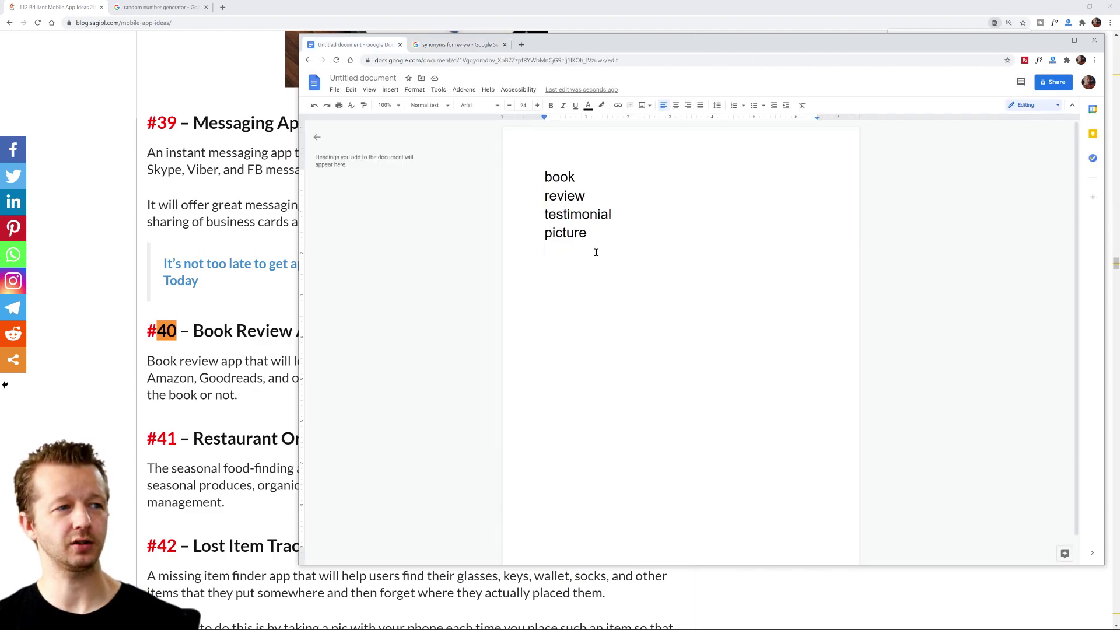
pyautogui.press('Return')
pyautogui.write('audio')
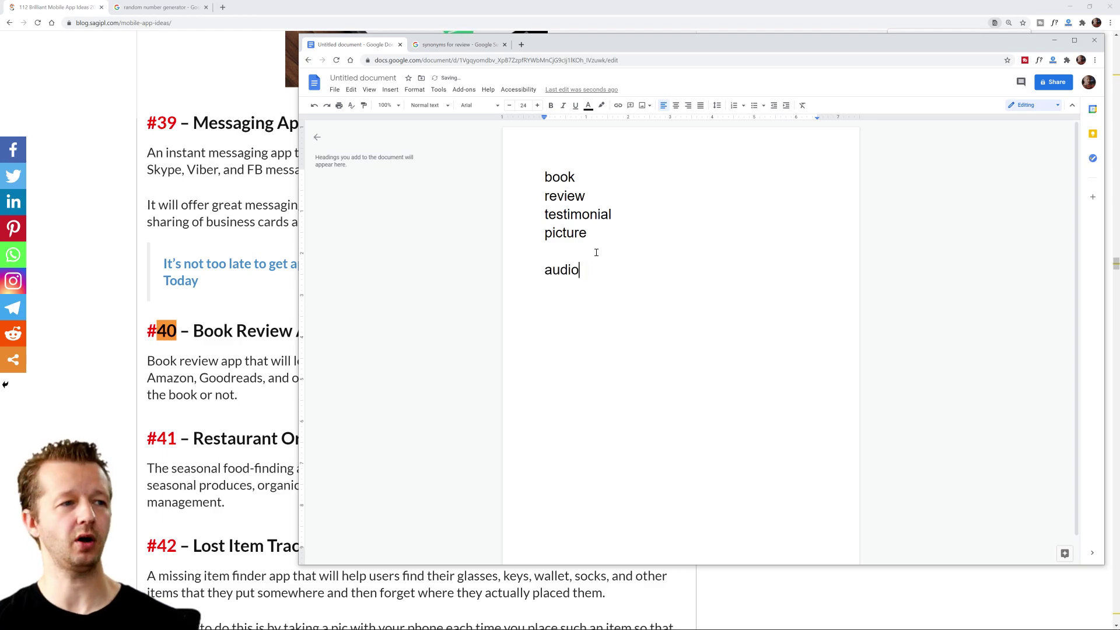
pyautogui.press('BackSpace')
pyautogui.write('t')
pyautogui.press('Return')
# Check the synonyms for review again and add rating, rate and rater to the keyword document.
pyautogui.hotkey('ctrl', 'Tab')
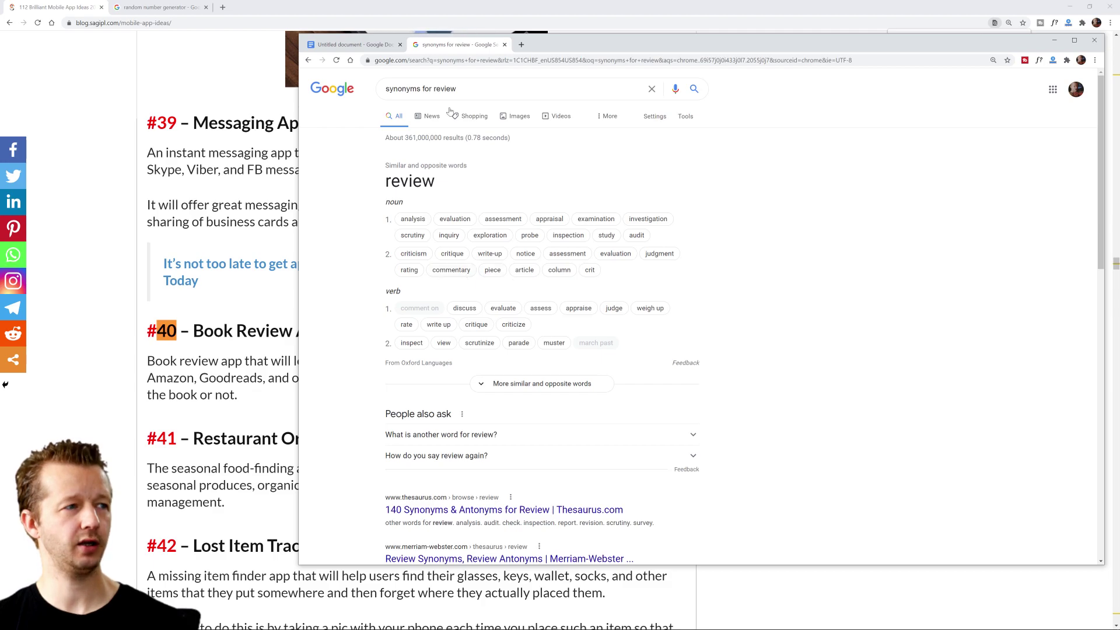
pyautogui.click(357, 44)
pyautogui.press('Return')
pyautogui.write('rating')
pyautogui.press('Return')
pyautogui.write('rate rater')
pyautogui.press('Return')
# Change the synonym search to look up synonyms for book.
pyautogui.click(475, 45)
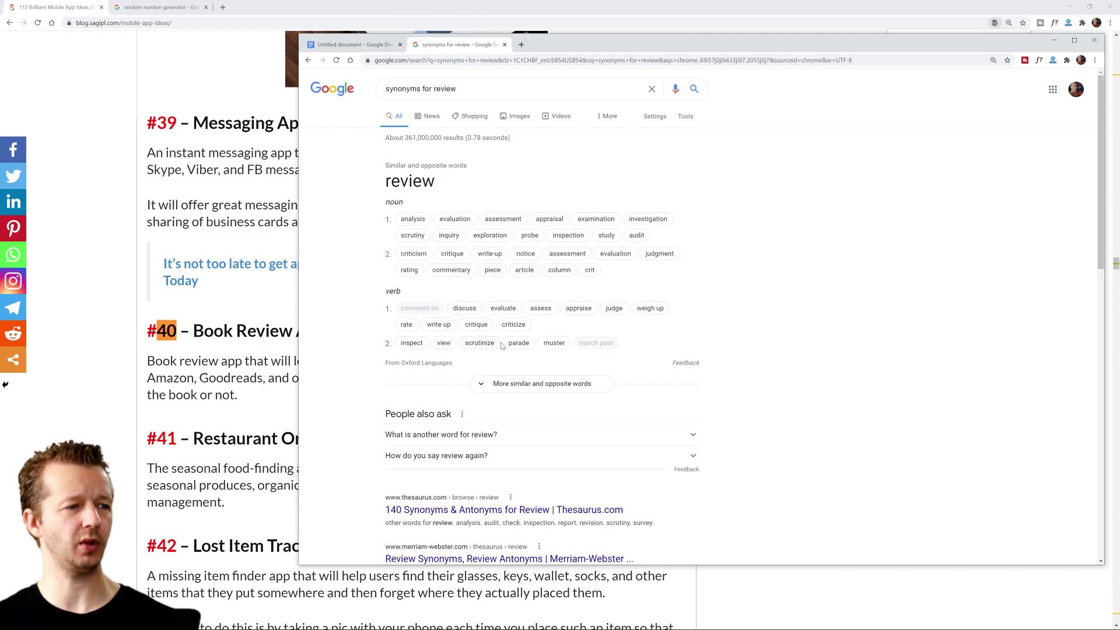
pyautogui.moveTo(361, 52); pyautogui.dragTo(386, 69)
pyautogui.moveTo(464, 77); pyautogui.dragTo(373, 46)
pyautogui.hotkey('ctrl', 'Tab')
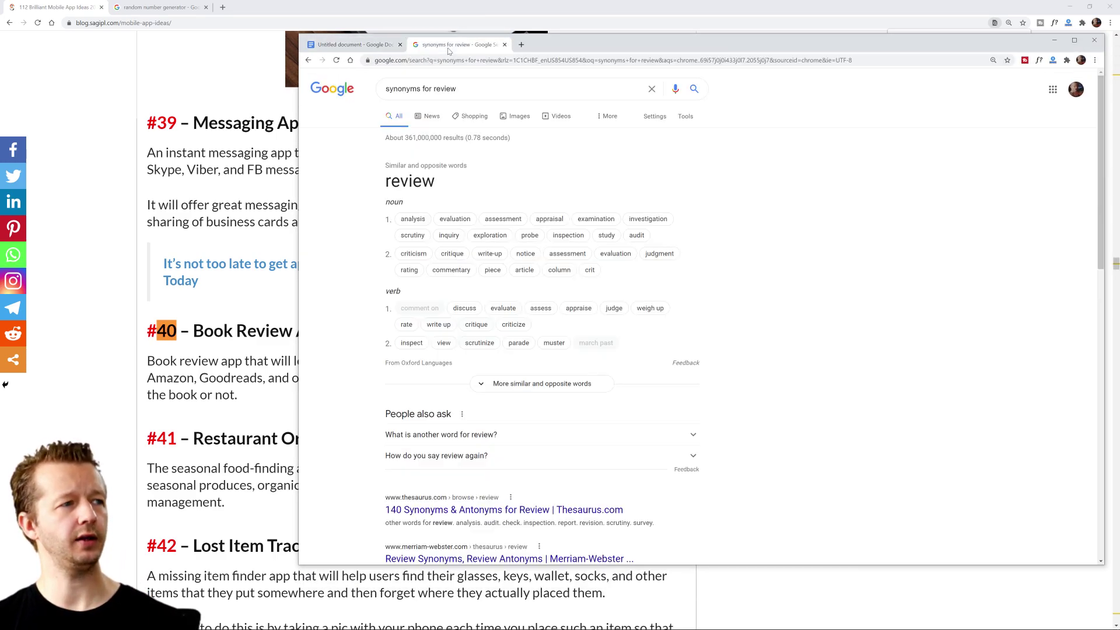
pyautogui.doubleClick(465, 90)
pyautogui.write('book')
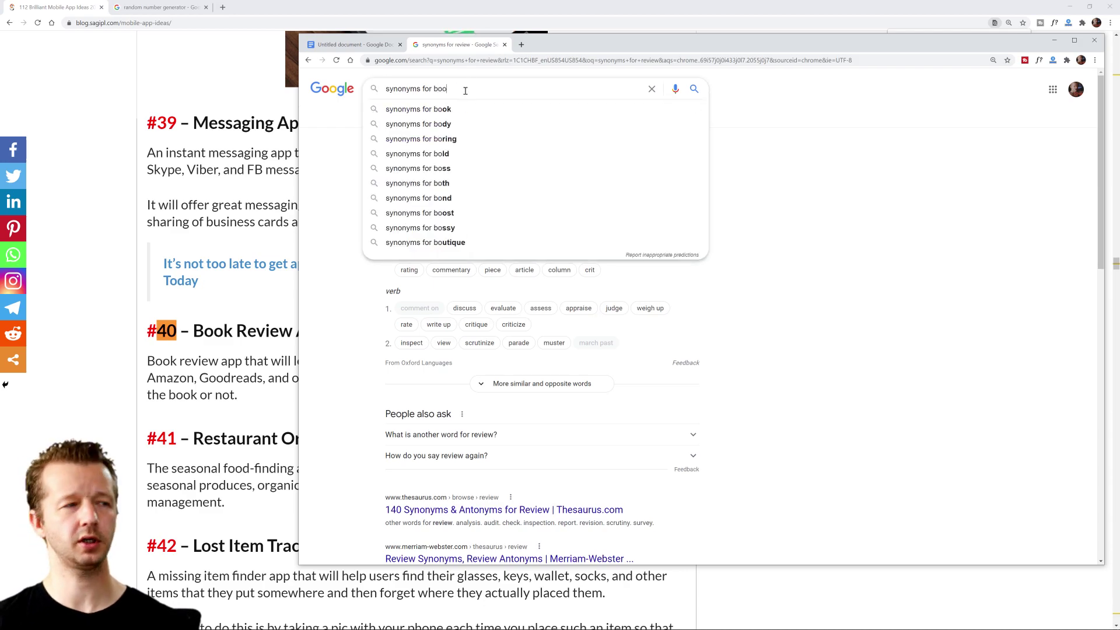
pyautogui.press('Return')
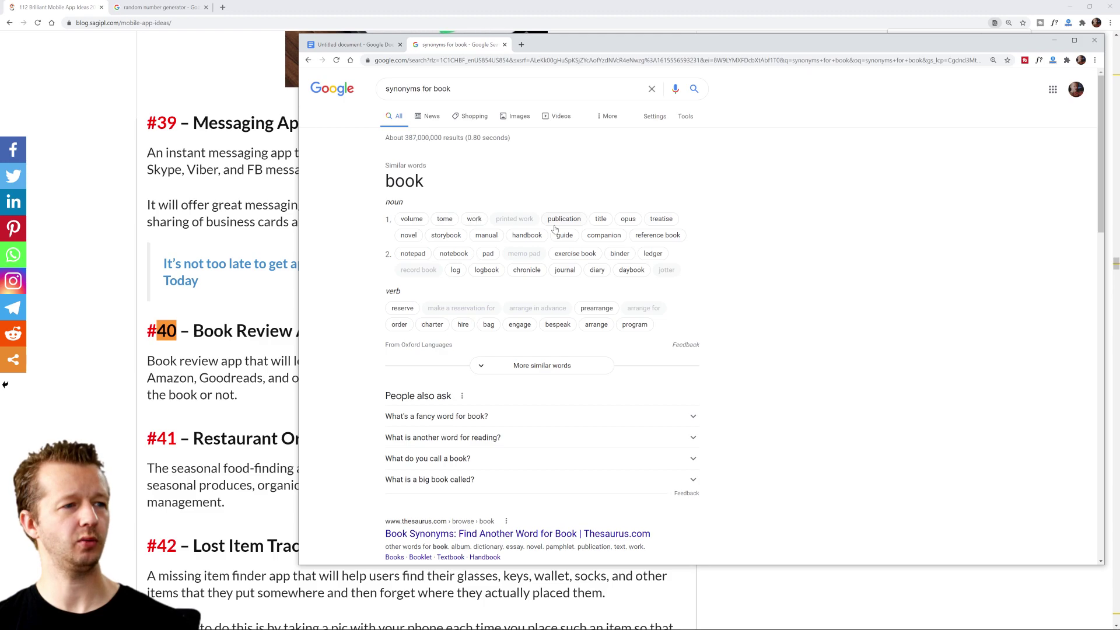
# Return to the keyword document and add title below the review synonyms after a blank line.
pyautogui.hotkey('ctrl', 'Tab')
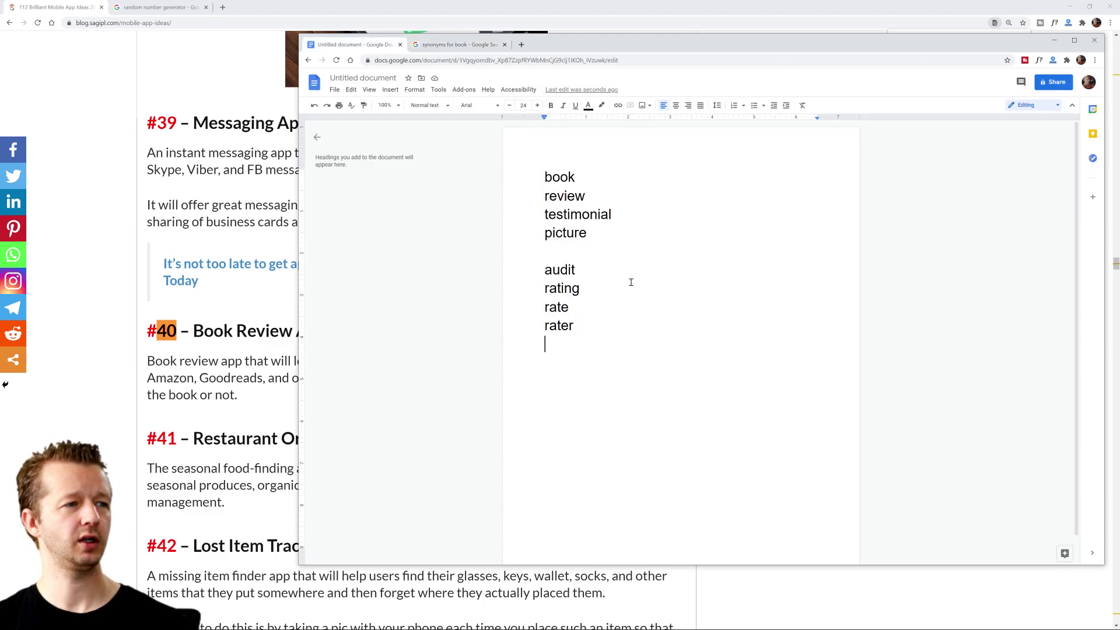
pyautogui.write('title')
pyautogui.press('Return')
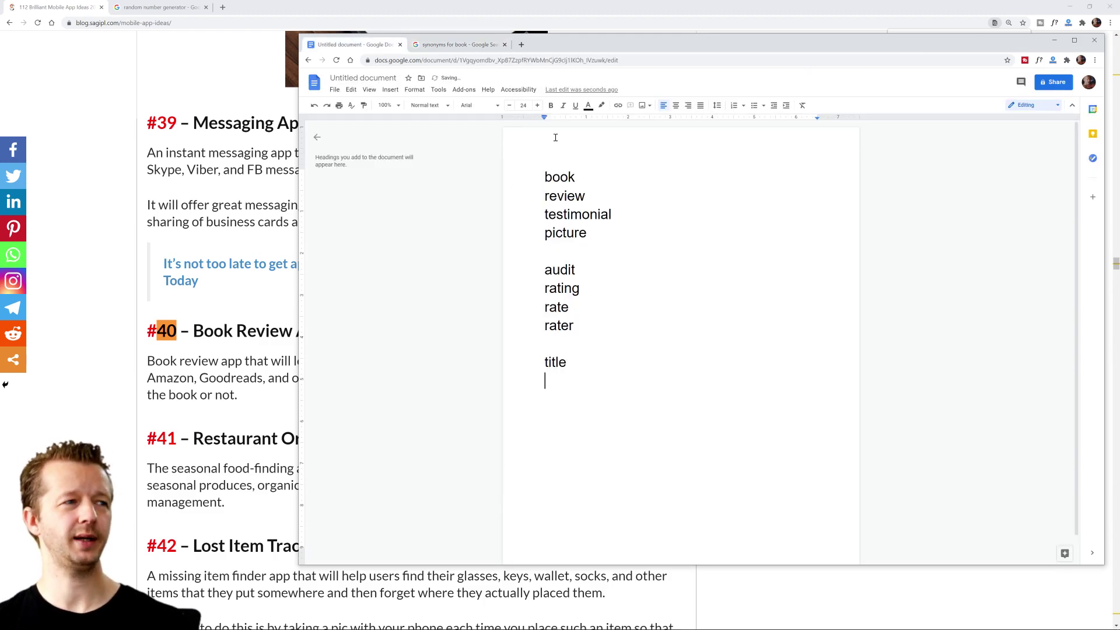
# Check the synonyms for book again and add guide and ledger below title in the keyword document.
pyautogui.click(467, 44)
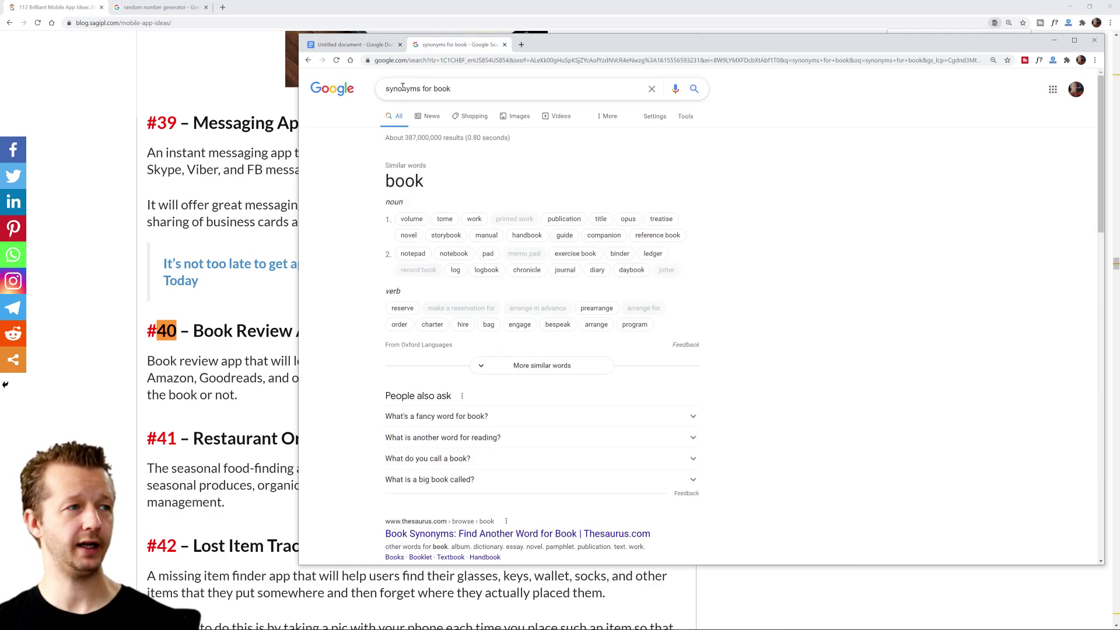
pyautogui.click(360, 47)
pyautogui.press('Return')
pyautogui.write('guide')
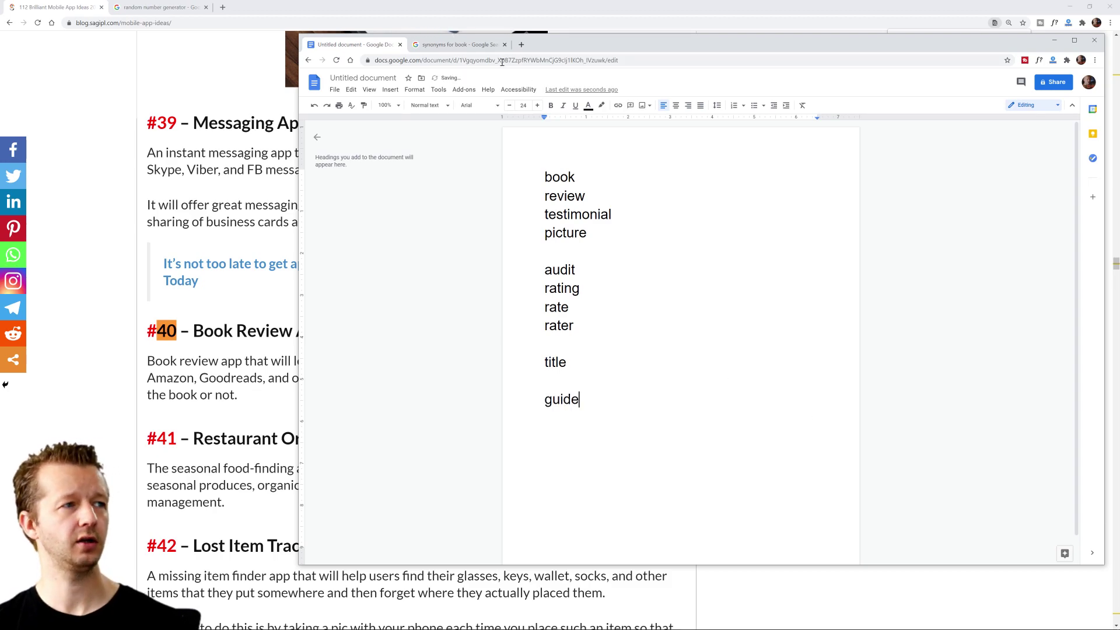
pyautogui.click(461, 44)
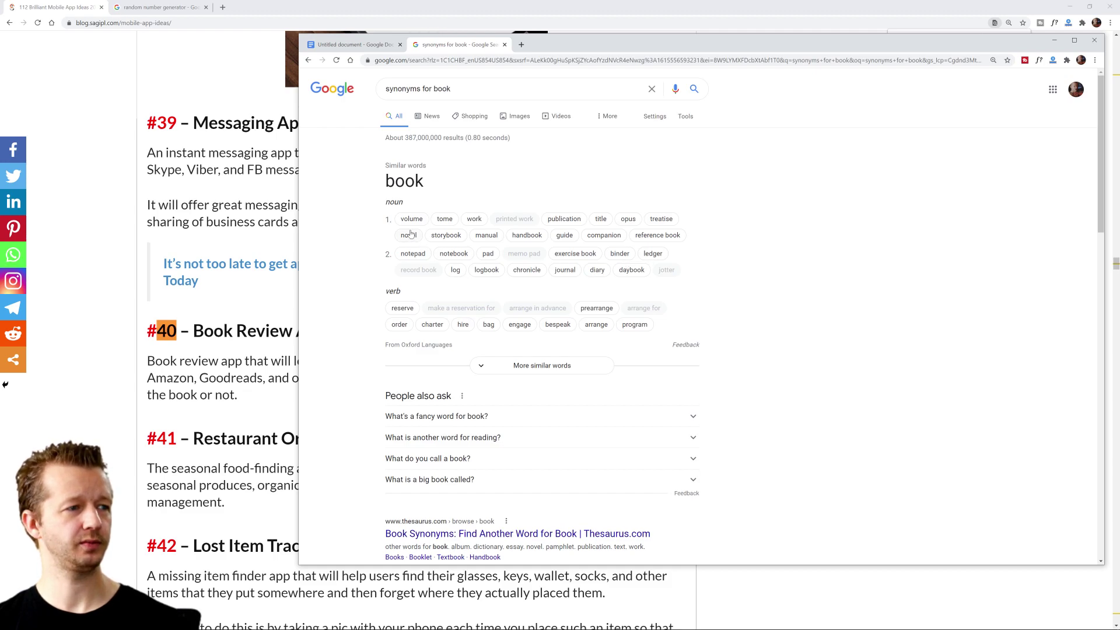
pyautogui.click(395, 45)
pyautogui.press('Return')
pyautogui.write('ledger')
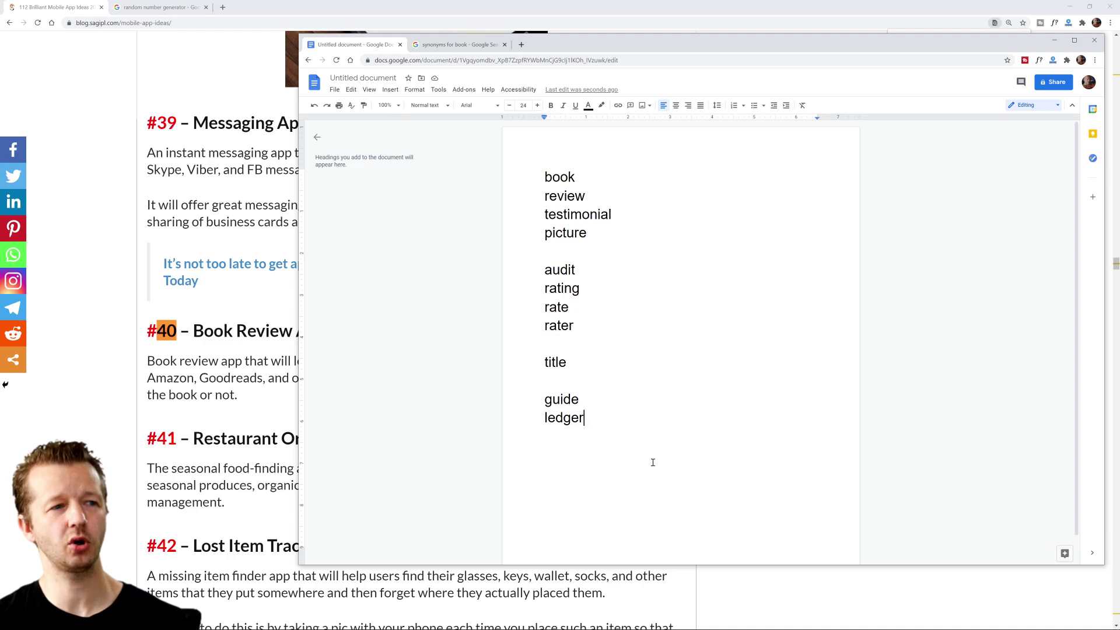
# Open instantdomainsearch.com in a new browser window and rearrange the windows so the site sits in front.
pyautogui.hotkey('ctrl', 'n')
pyautogui.write('instantd')
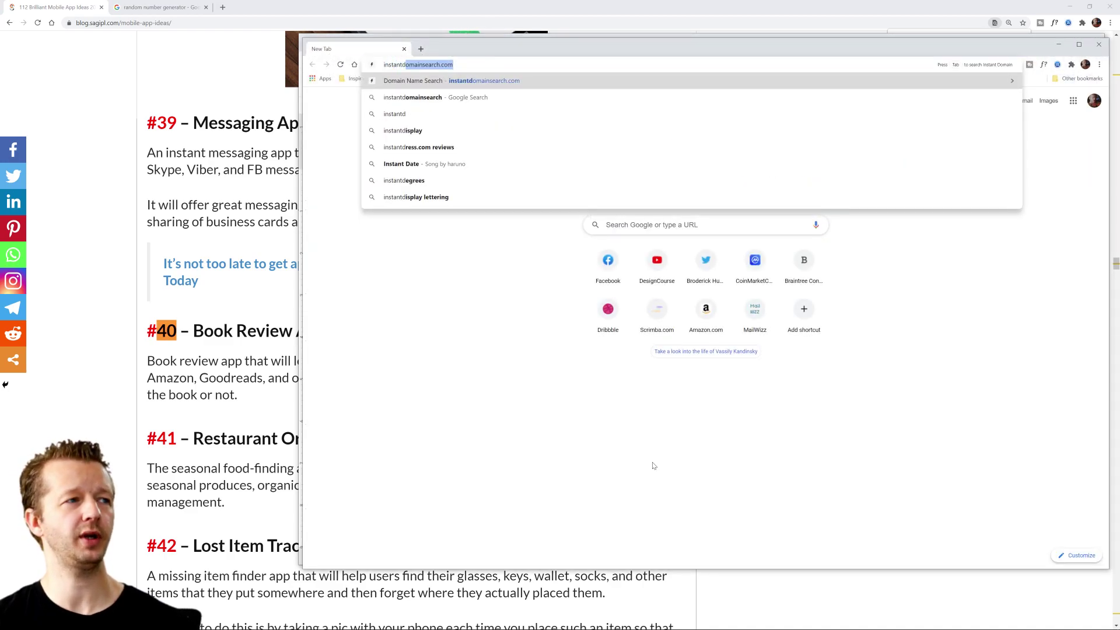
pyautogui.press('Return')
pyautogui.moveTo(616, 53); pyautogui.dragTo(430, 74)
pyautogui.moveTo(579, 50); pyautogui.dragTo(663, 30)
pyautogui.click(734, 361)
# Search for the availability of the domain name bookaudit.
pyautogui.click(250, 211)
pyautogui.click(436, 203)
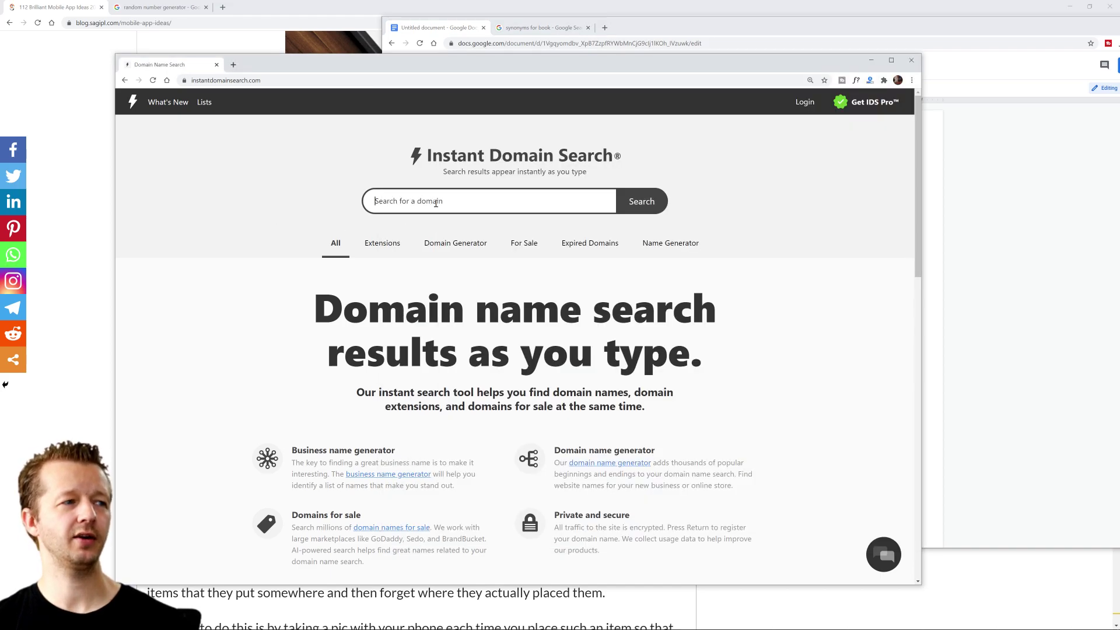
pyautogui.write('bookaudit')
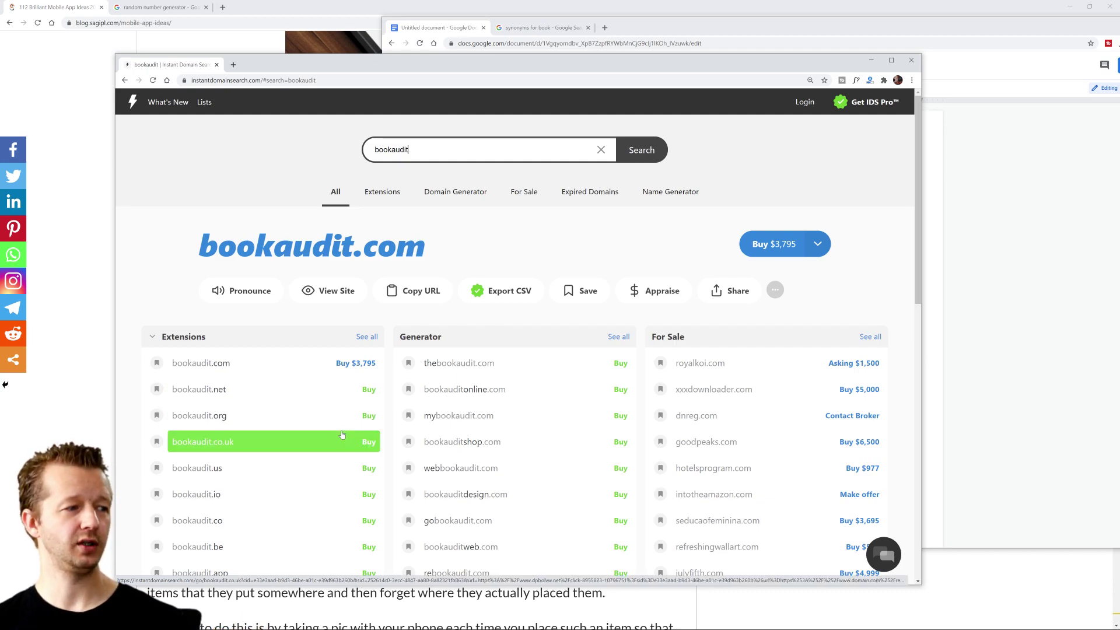
pyautogui.click(429, 250)
# Open bookaudit.com in a new tab to see what the domain is used for.
pyautogui.hotkey('ctrl', 't')
pyautogui.write('bookaudiot')
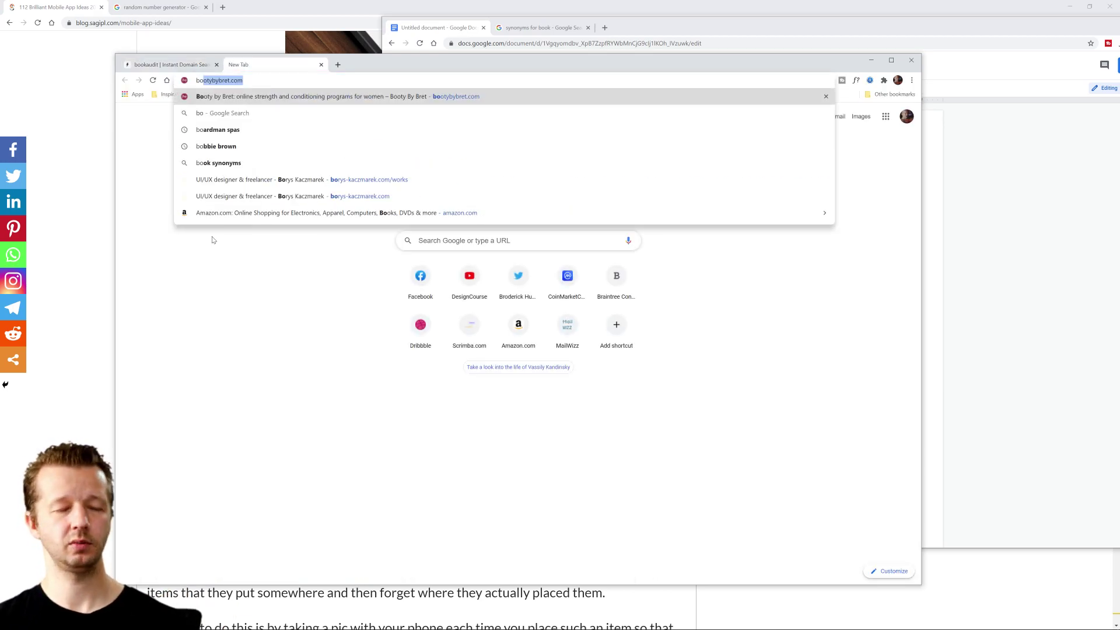
pyautogui.press('BackSpace')
pyautogui.press('BackSpace')
pyautogui.write('t.com')
pyautogui.press('Return')
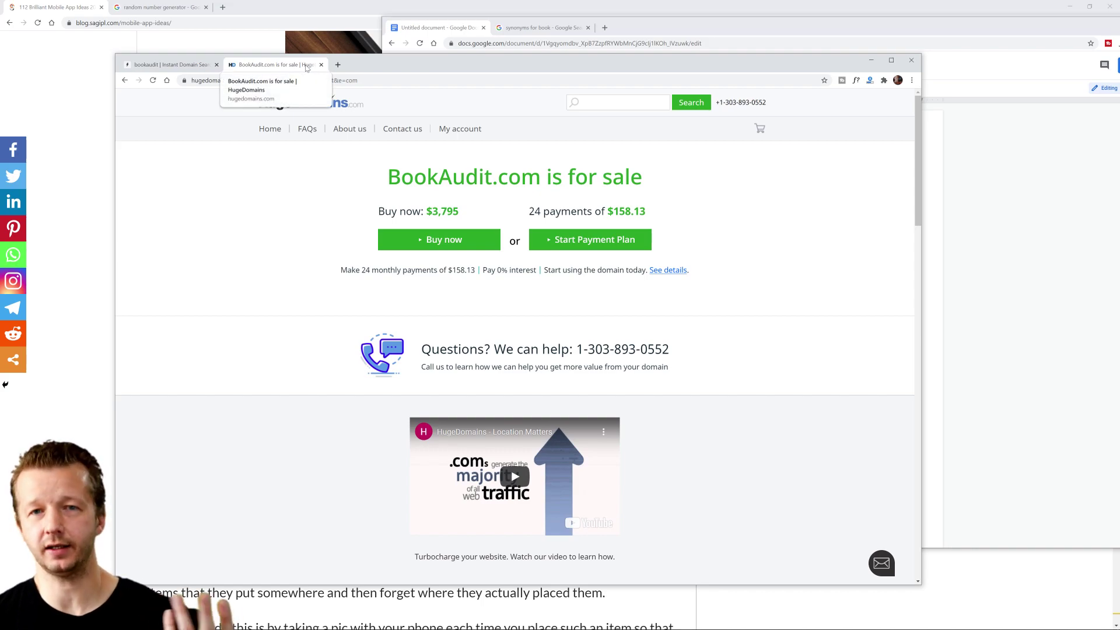
pyautogui.doubleClick(453, 177)
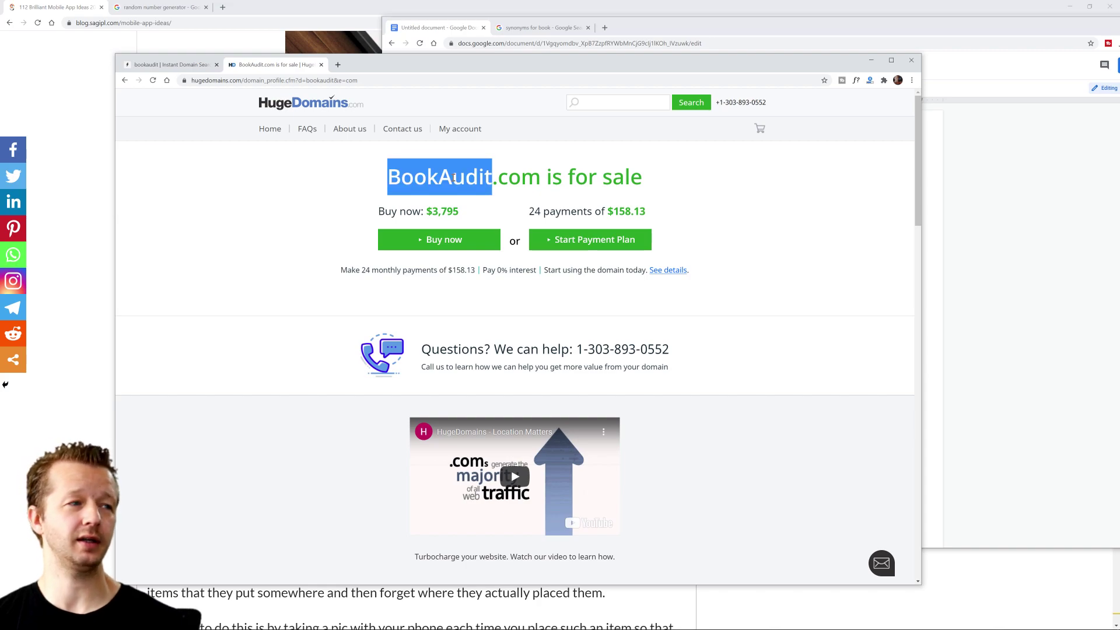
pyautogui.click(454, 177)
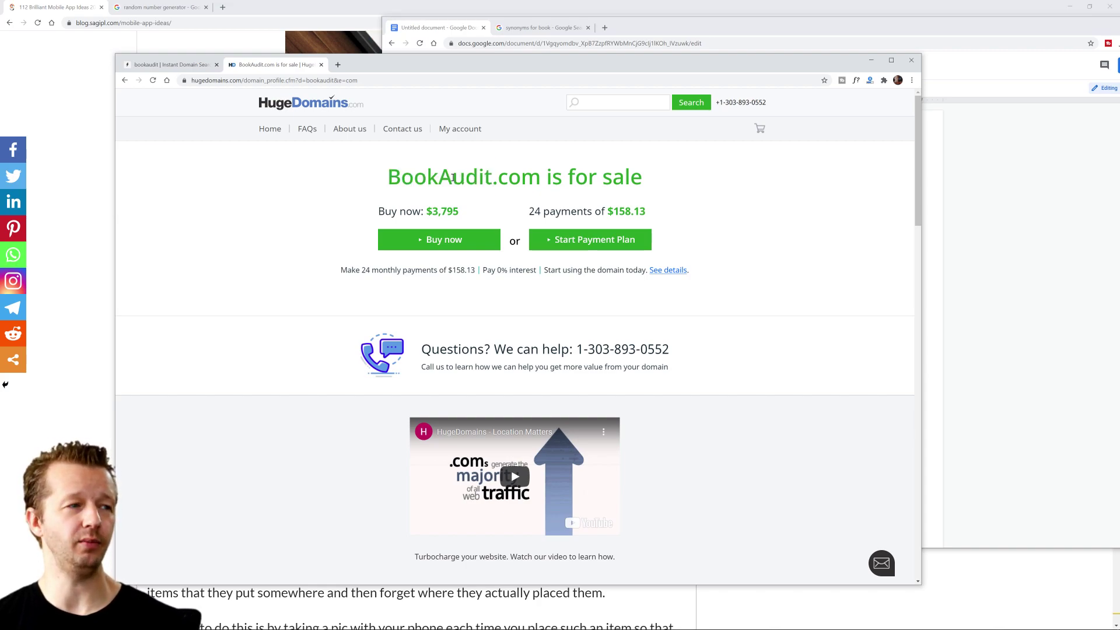
pyautogui.doubleClick(444, 182)
pyautogui.doubleClick(444, 181)
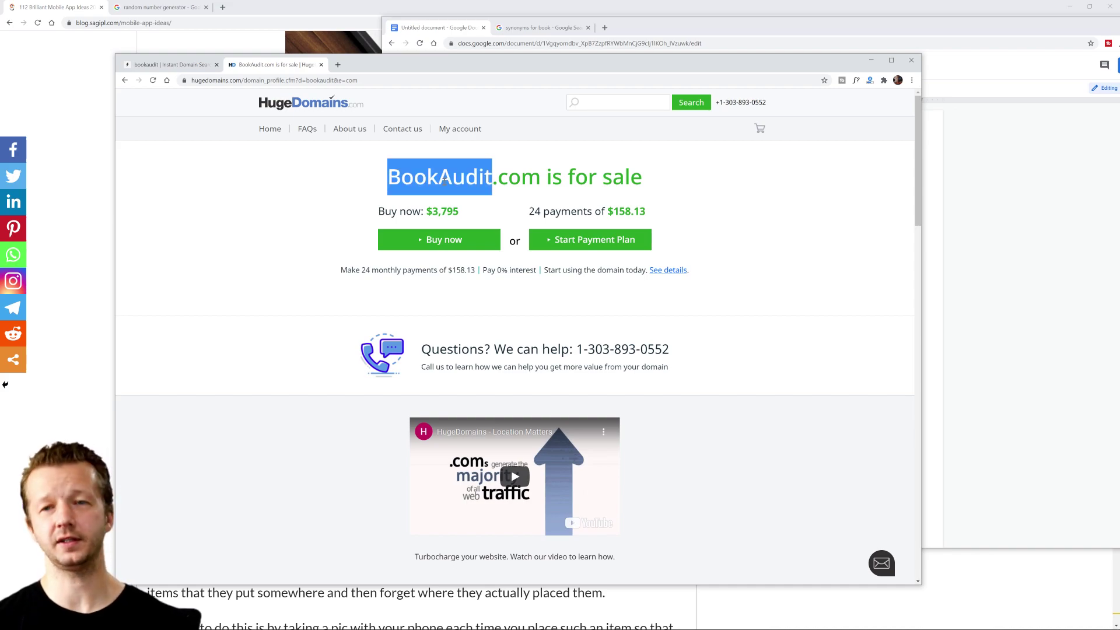
pyautogui.click(444, 182)
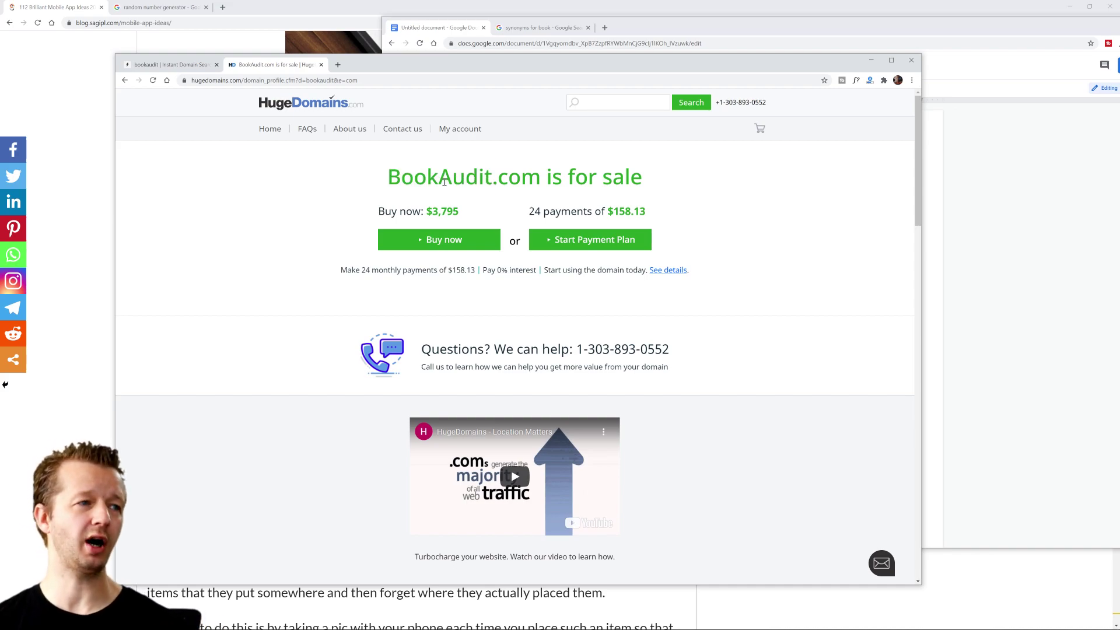
pyautogui.doubleClick(445, 182)
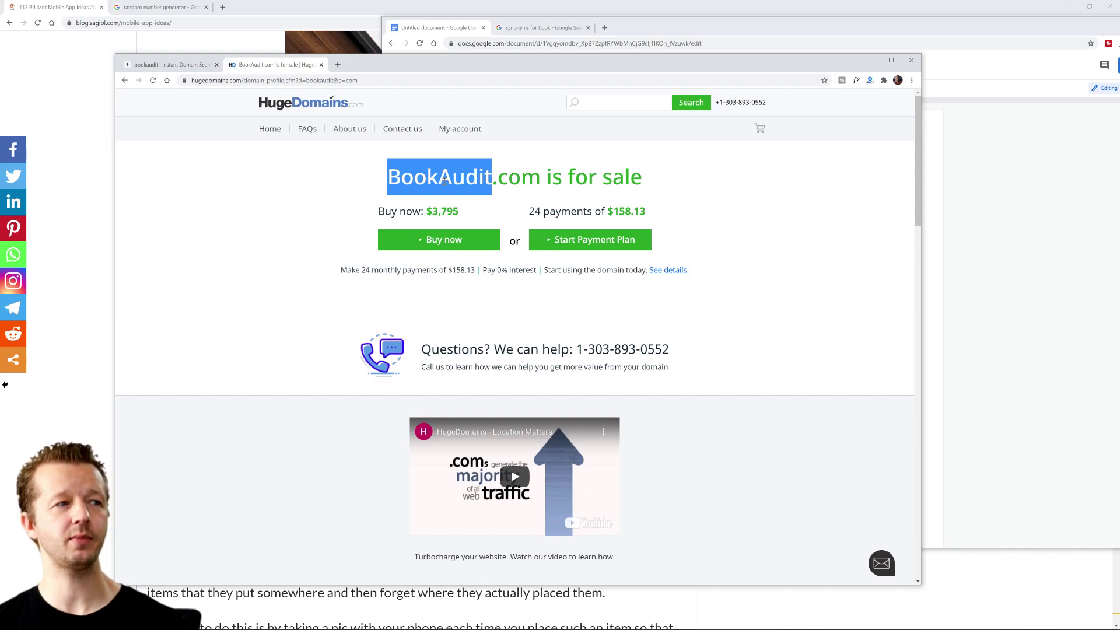
pyautogui.click(444, 183)
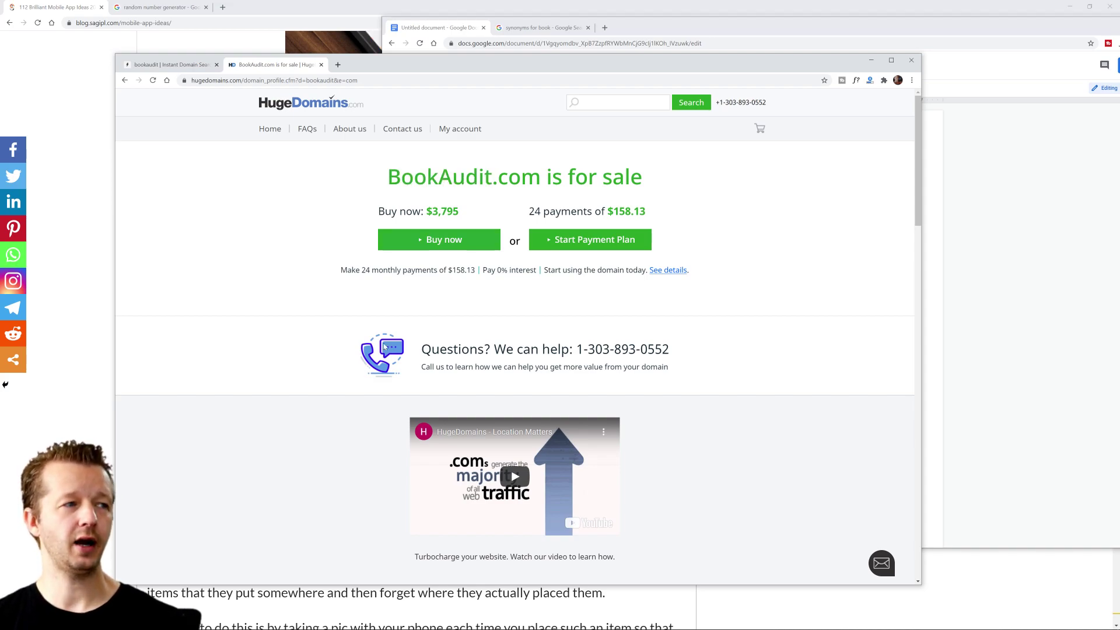
# Switch to Illustrator and add text on the artboard reading BookAudit, BOOKAUDIT and bookaudit on separate spaced lines.
pyautogui.click(316, 621)
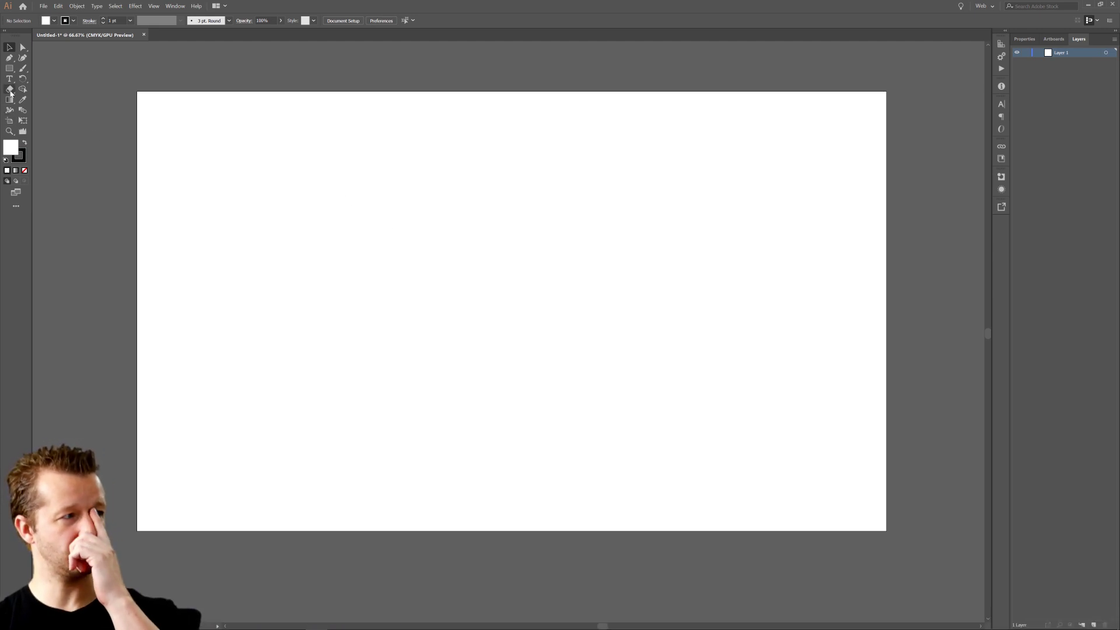
pyautogui.press('t')
pyautogui.click(338, 224)
pyautogui.write('B')
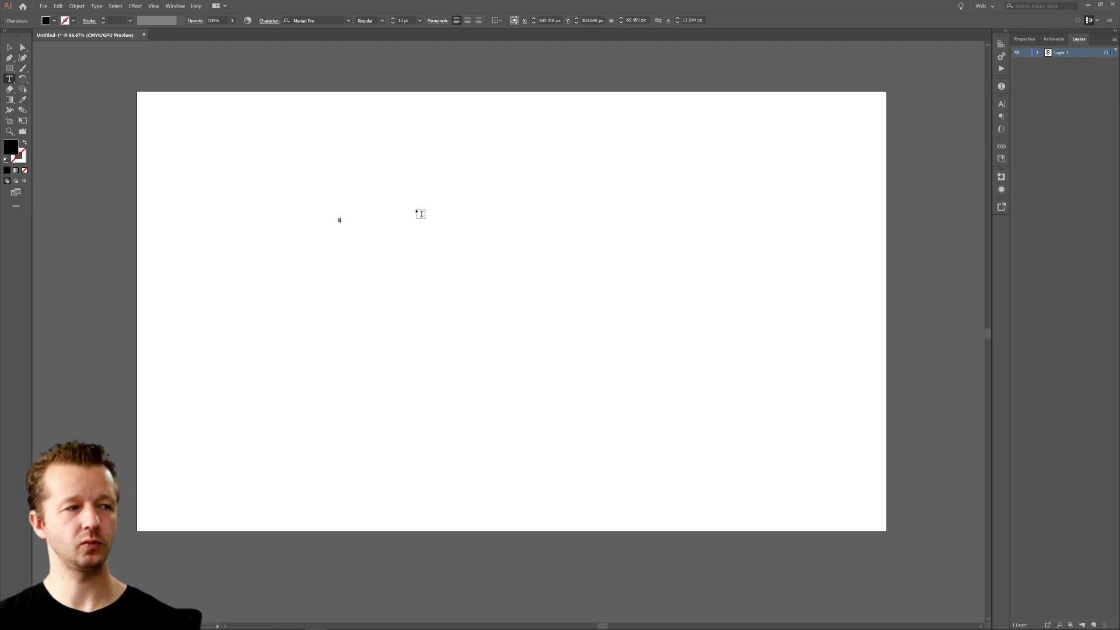
pyautogui.write('ookAudit')
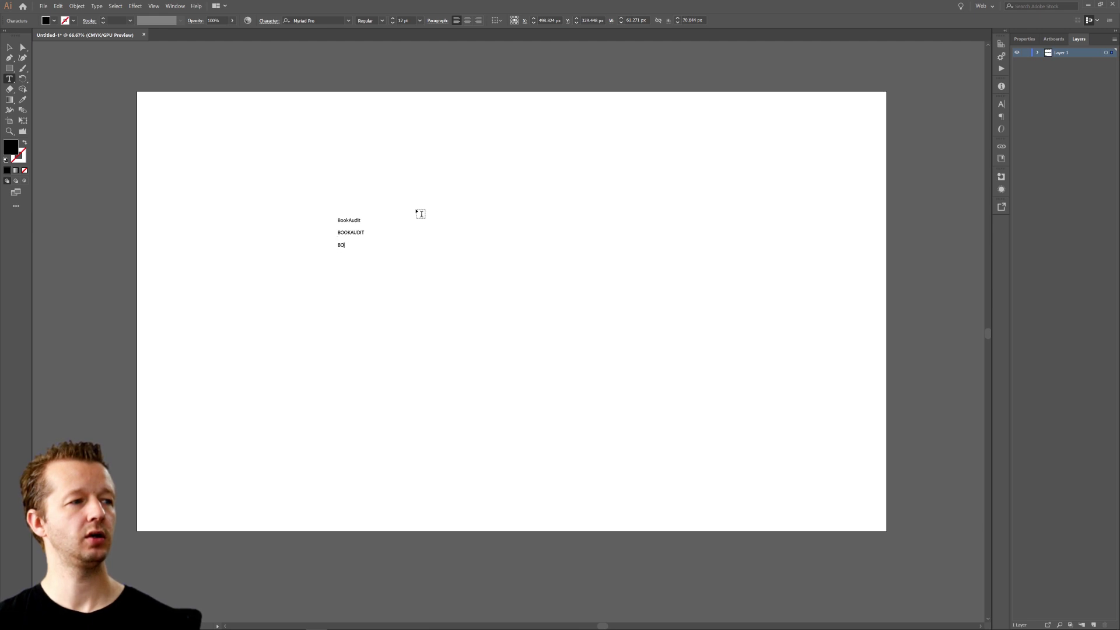
pyautogui.press('Escape')
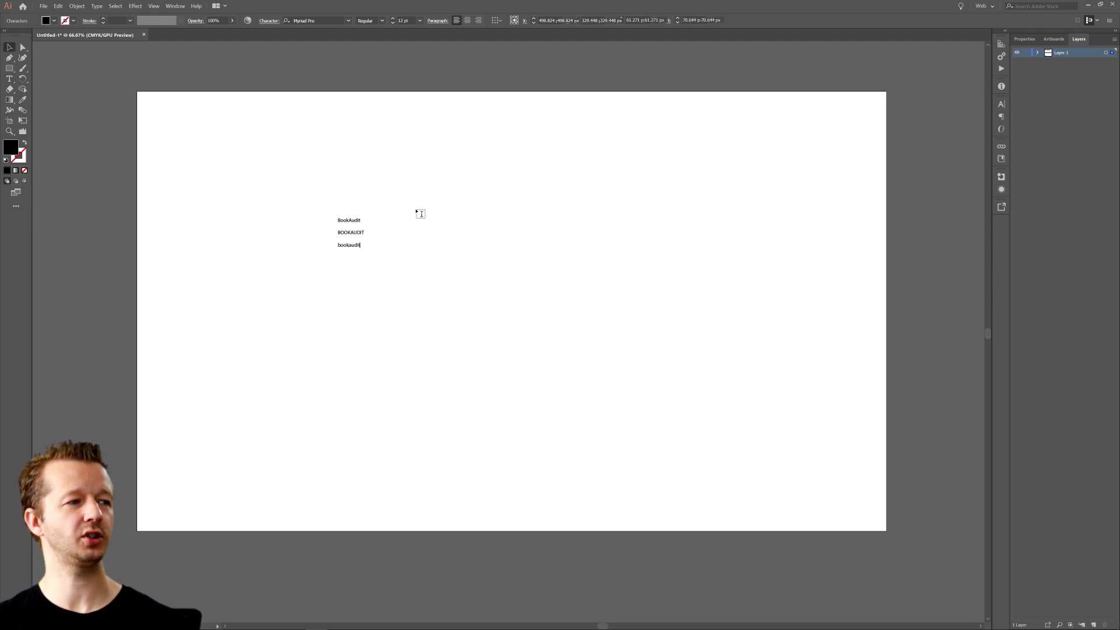
# Scale up the three-line name text, reposition it near the middle of the artboard and deselect it.
pyautogui.moveTo(363, 249); pyautogui.dragTo(491, 397)
pyautogui.moveTo(432, 298); pyautogui.dragTo(489, 284)
pyautogui.click(561, 264)
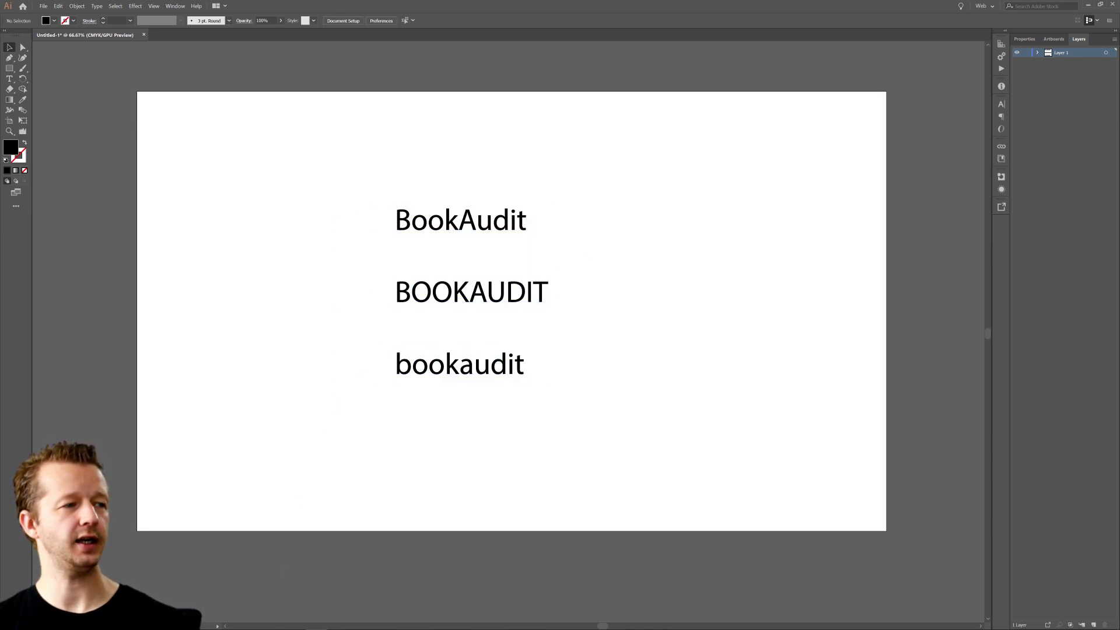
# Open a new Chrome window over the artboard and go to dafont.com.
pyautogui.moveTo(272, 627)
pyautogui.rightClick(76, 621)
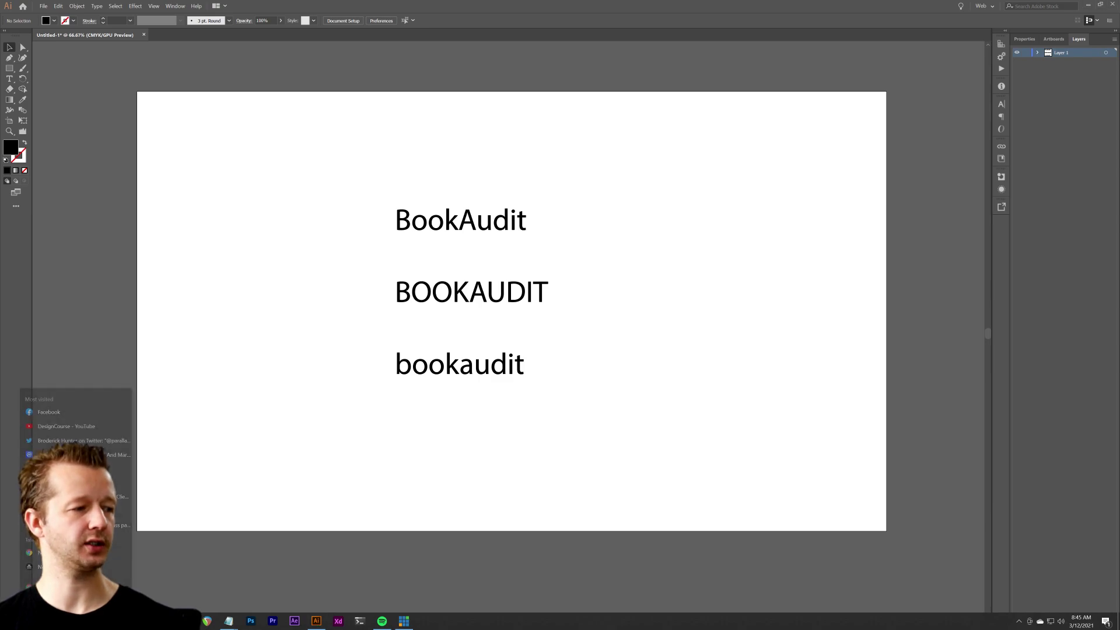
pyautogui.click(56, 541)
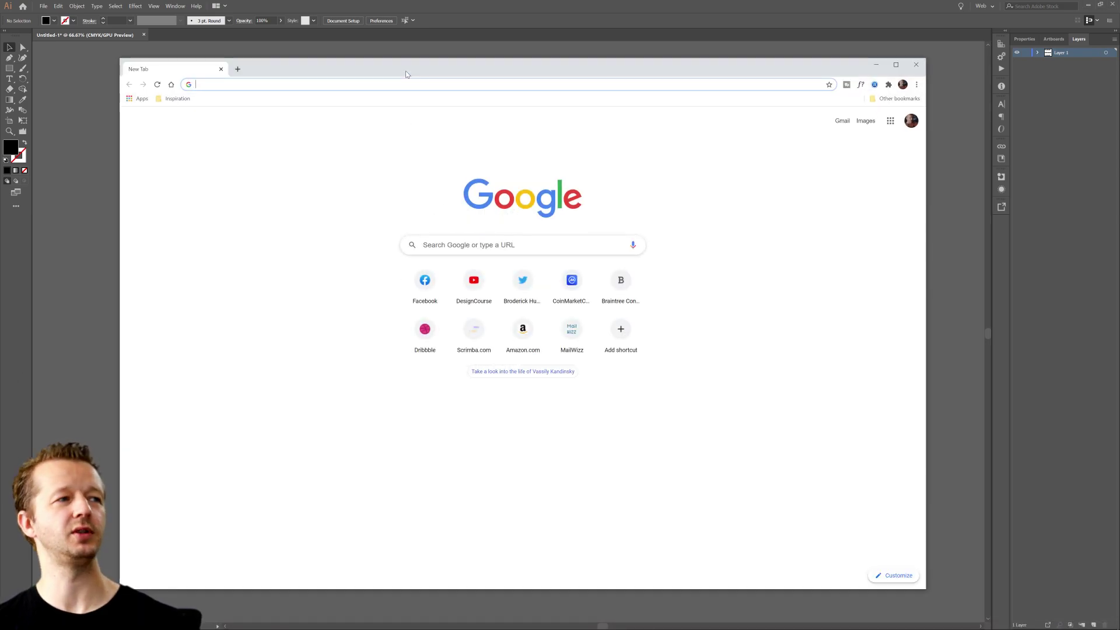
pyautogui.moveTo(405, 71); pyautogui.dragTo(389, 76)
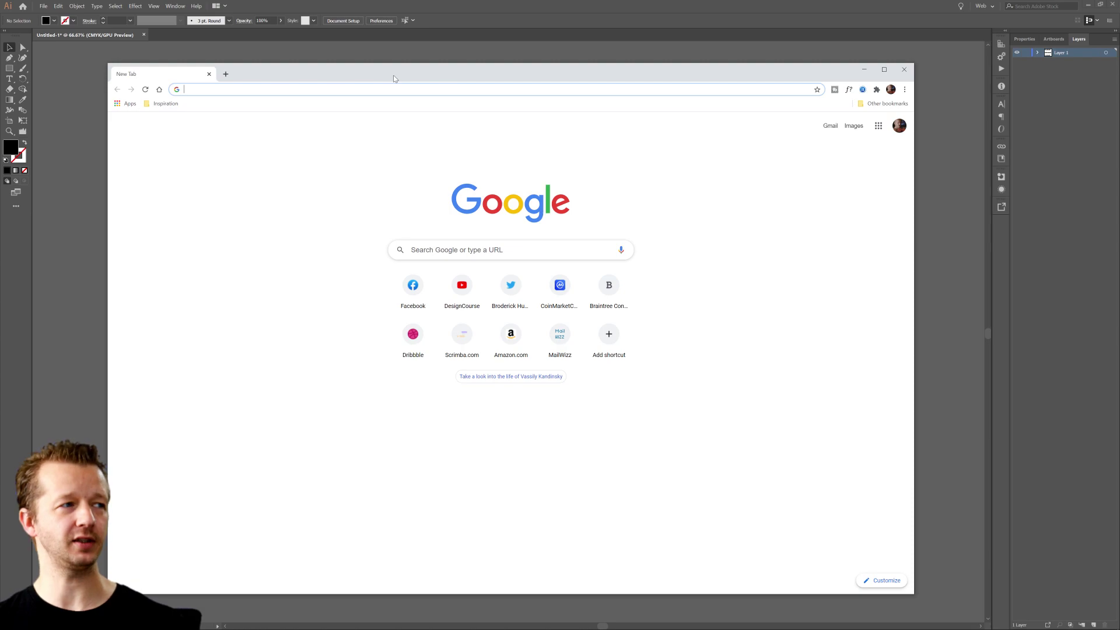
pyautogui.moveTo(394, 78); pyautogui.dragTo(428, 342)
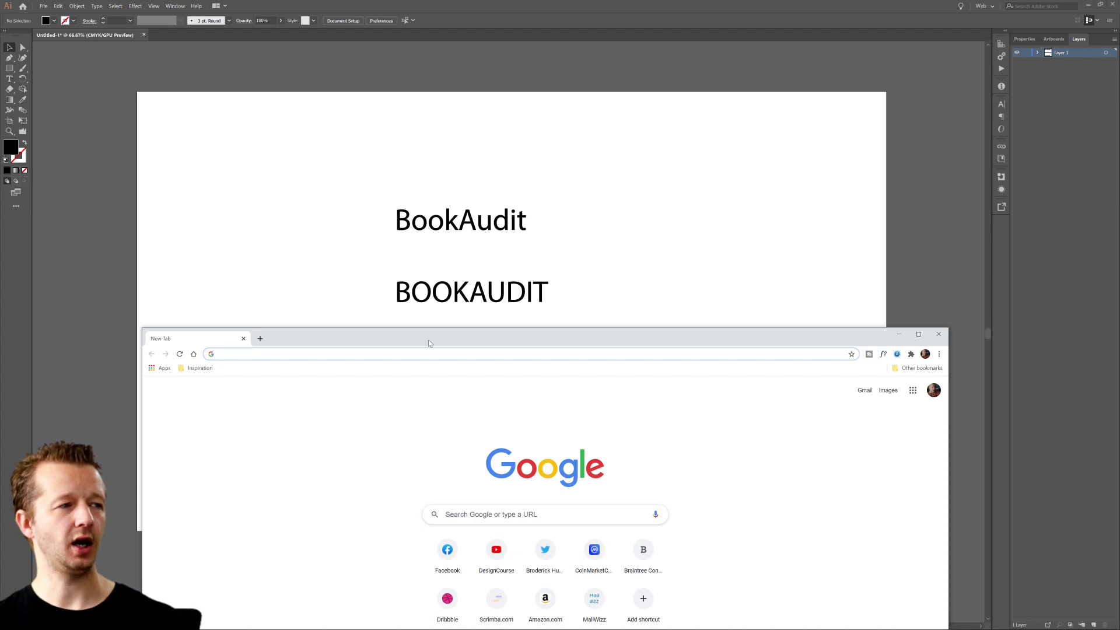
pyautogui.moveTo(429, 343); pyautogui.dragTo(389, 79)
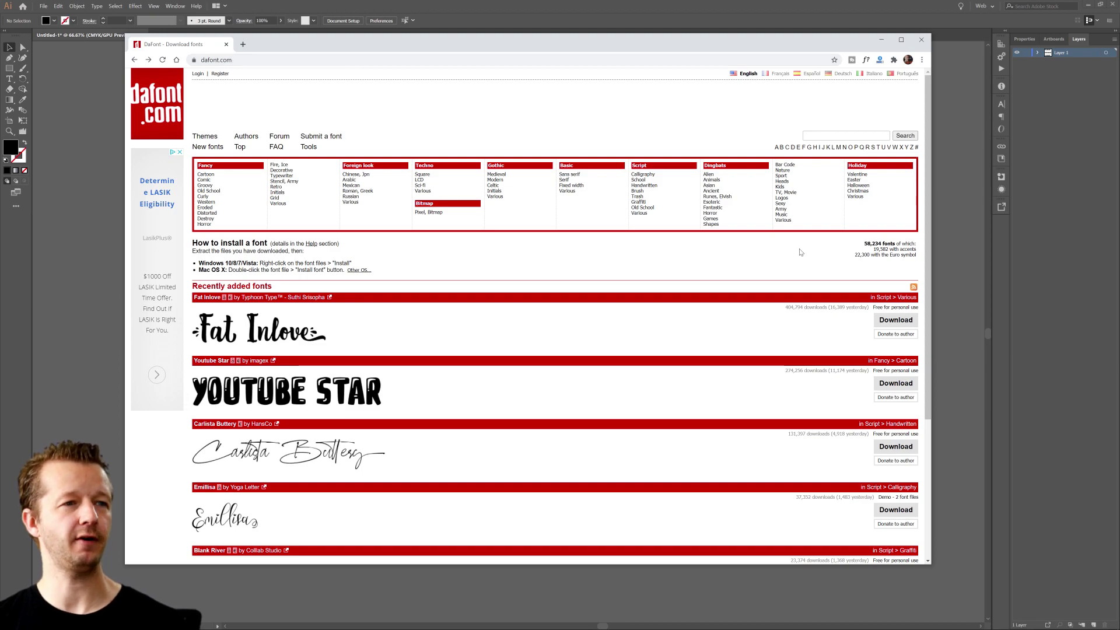
# Open the Basic > Serif font category, maximize the window and enlarge the page.
pyautogui.click(565, 181)
pyautogui.doubleClick(537, 46)
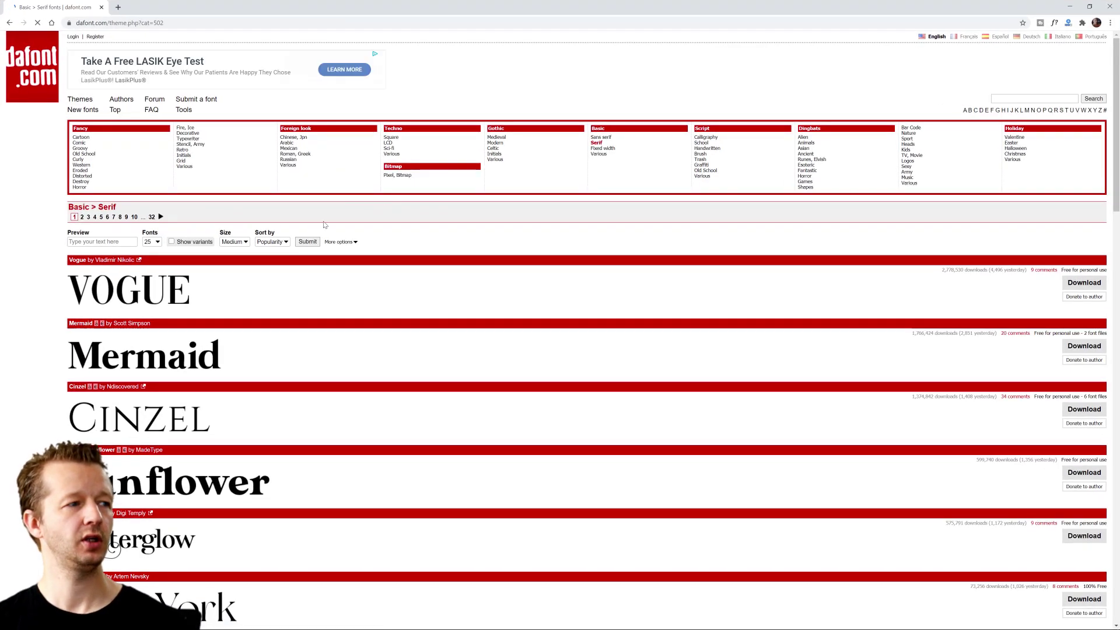
pyautogui.hotkey('ctrl', '+')
pyautogui.hotkey('ctrl', '+')
pyautogui.hotkey('ctrl', '+')
# Preview the serif fonts with the text BookAudit.
pyautogui.scroll(-1, 175, 350)
pyautogui.click(159, 303)
pyautogui.write('Boo')
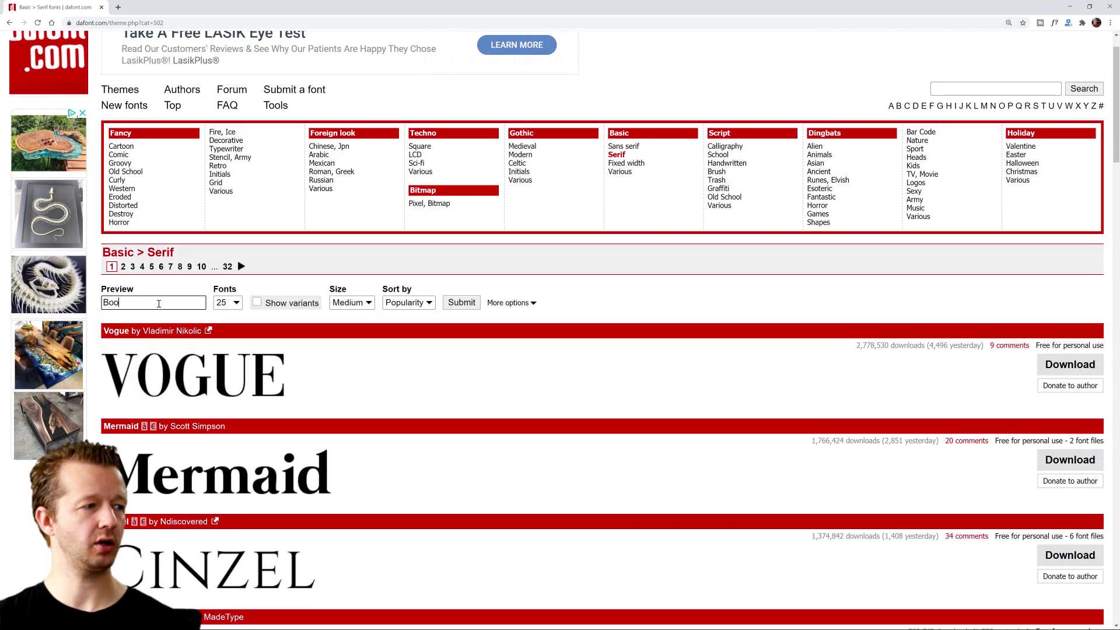
pyautogui.write('kAudit')
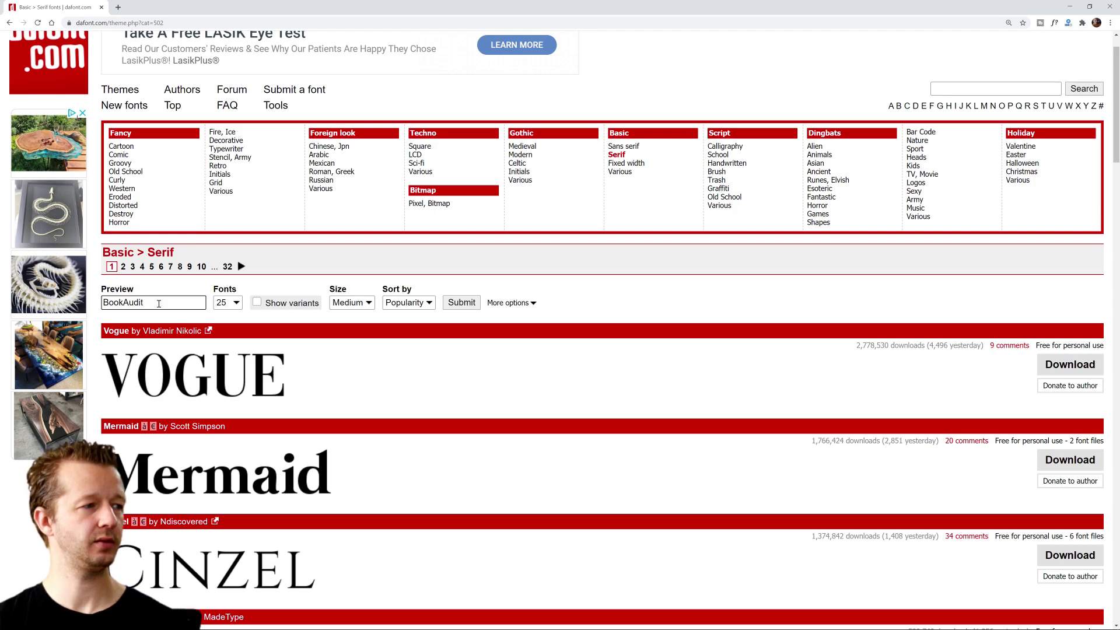
pyautogui.click(461, 302)
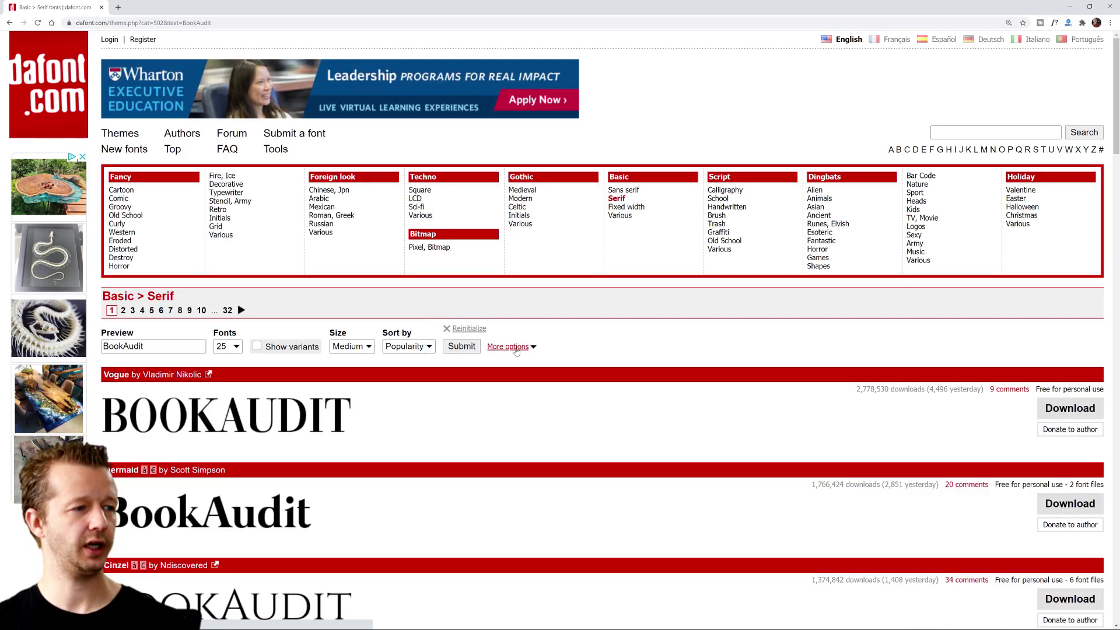
# Copy the BookAudit preview text and clear it from the preview field.
pyautogui.doubleClick(166, 344)
pyautogui.hotkey('ctrl', 'c')
pyautogui.press('BackSpace')
pyautogui.click(164, 346)
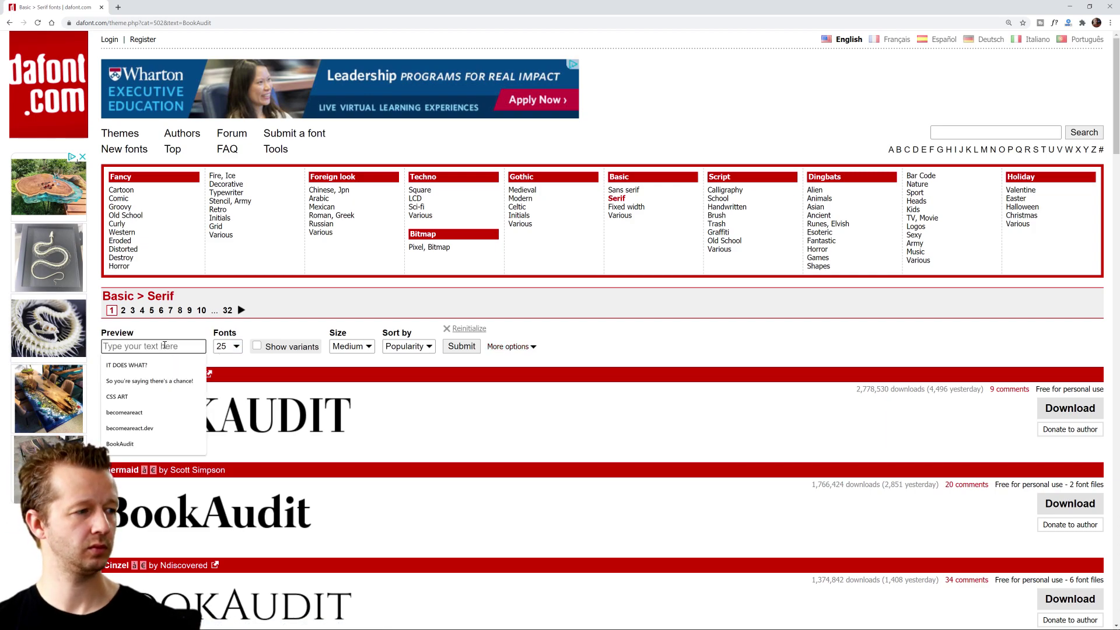
# Show the additional font filters and enable Public domain / GPL / OFL and 100% Free.
pyautogui.click(505, 347)
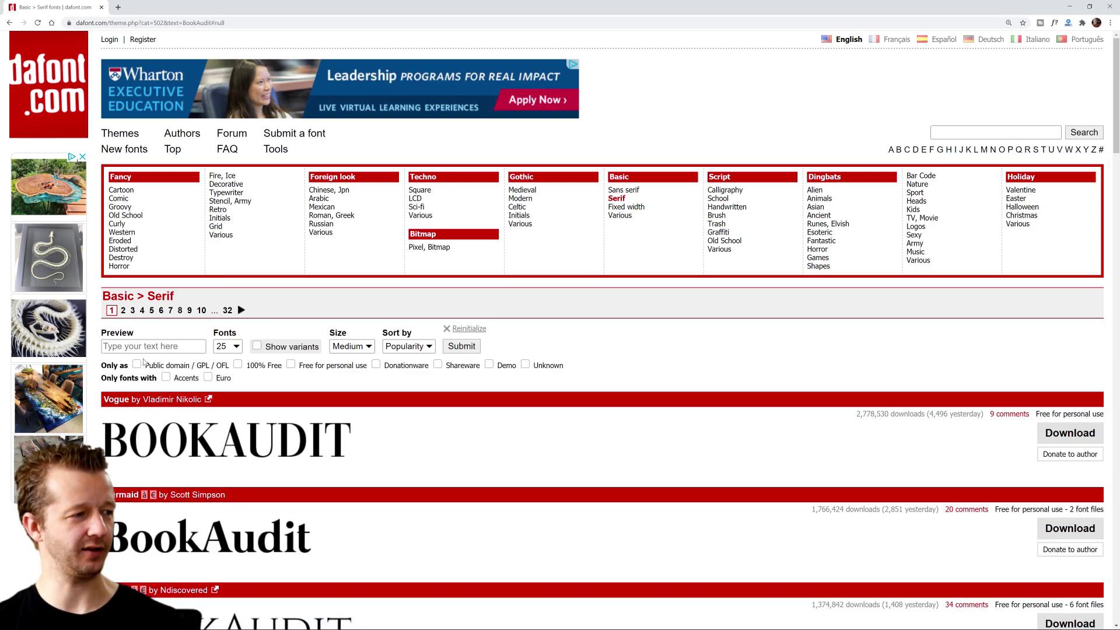
pyautogui.click(221, 365)
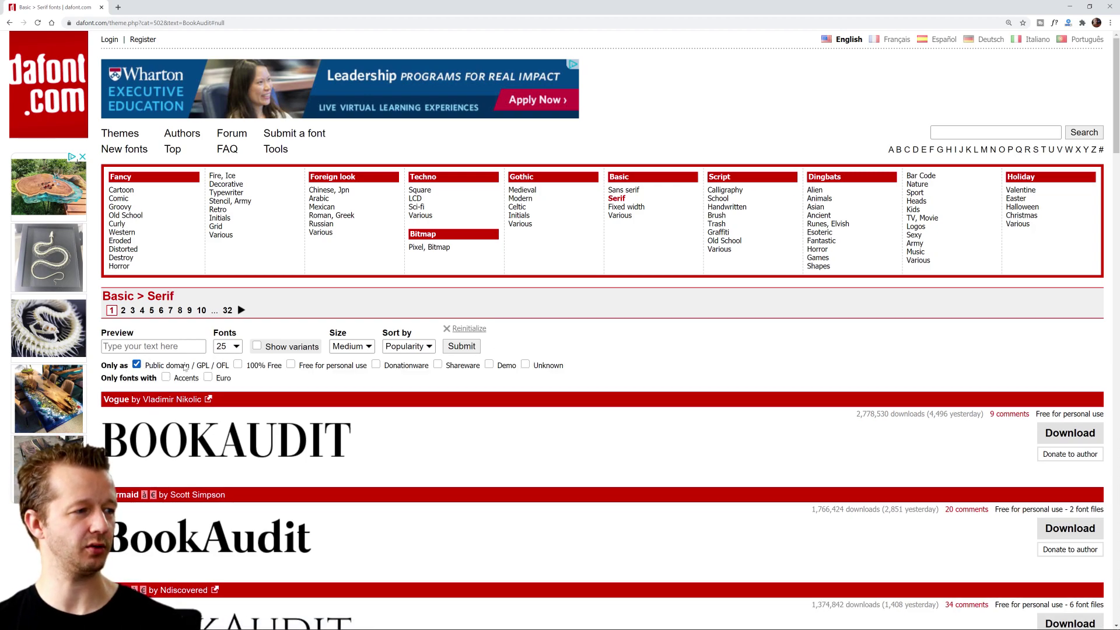
pyautogui.click(238, 364)
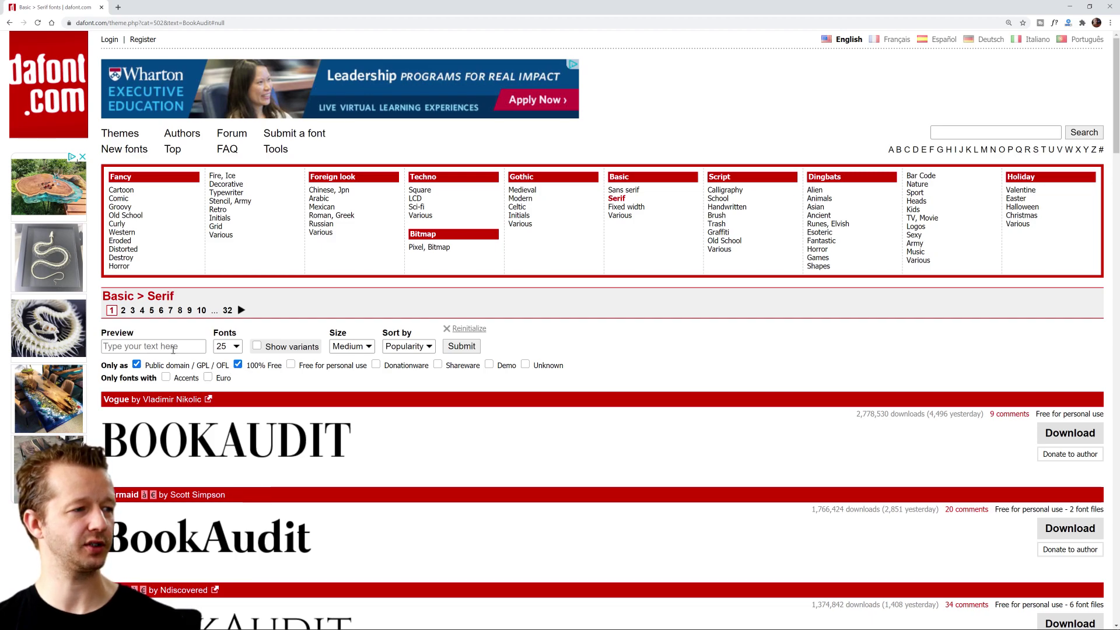
# Preview the Public domain / GPL / OFL and 100% Free serif fonts with the text BookAudit.
pyautogui.click(160, 346)
pyautogui.hotkey('ctrl', 'v')
pyautogui.press('Return')
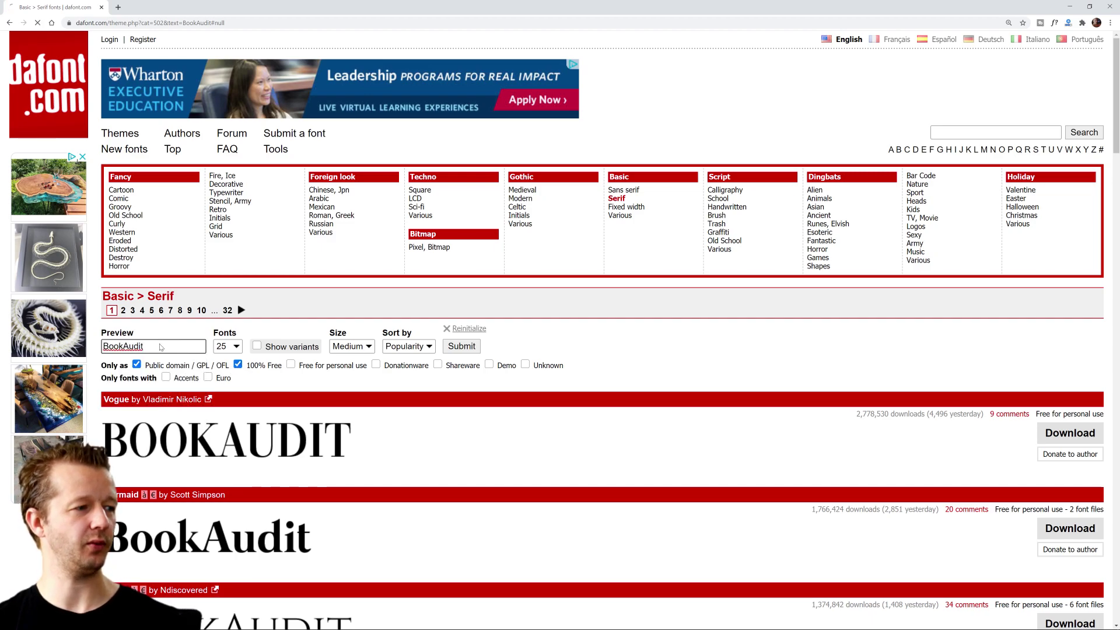
# Compare the first filtered serif fonts with the page zoomed to 125% and download the Newyork font.
pyautogui.scroll(-3, 645, 342)
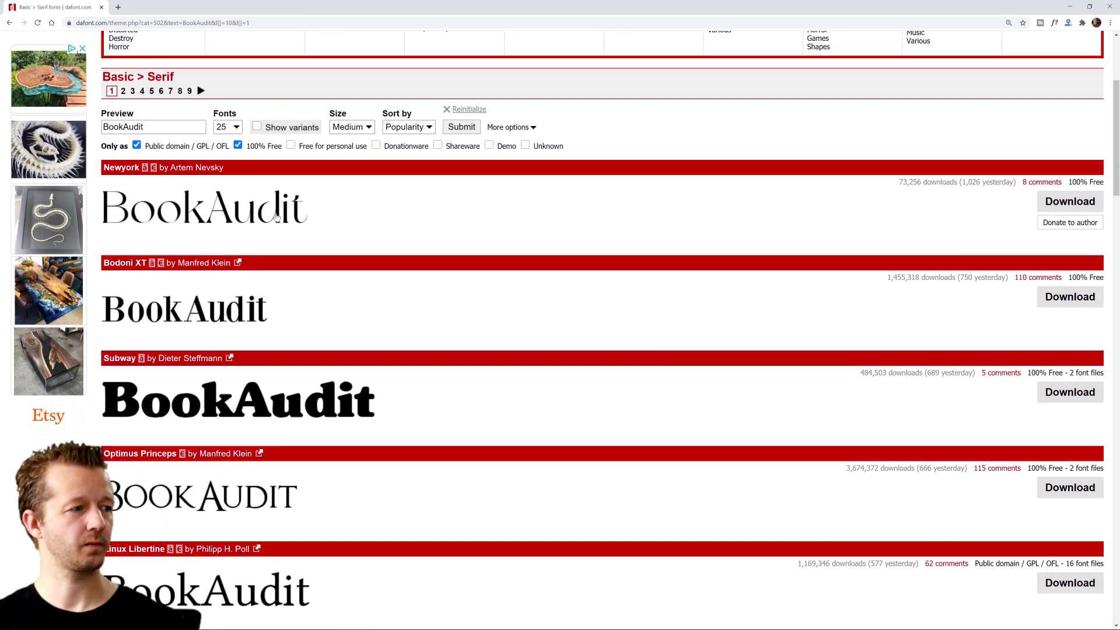
pyautogui.scroll(-1, 302, 298)
pyautogui.scroll(4, 303, 300)
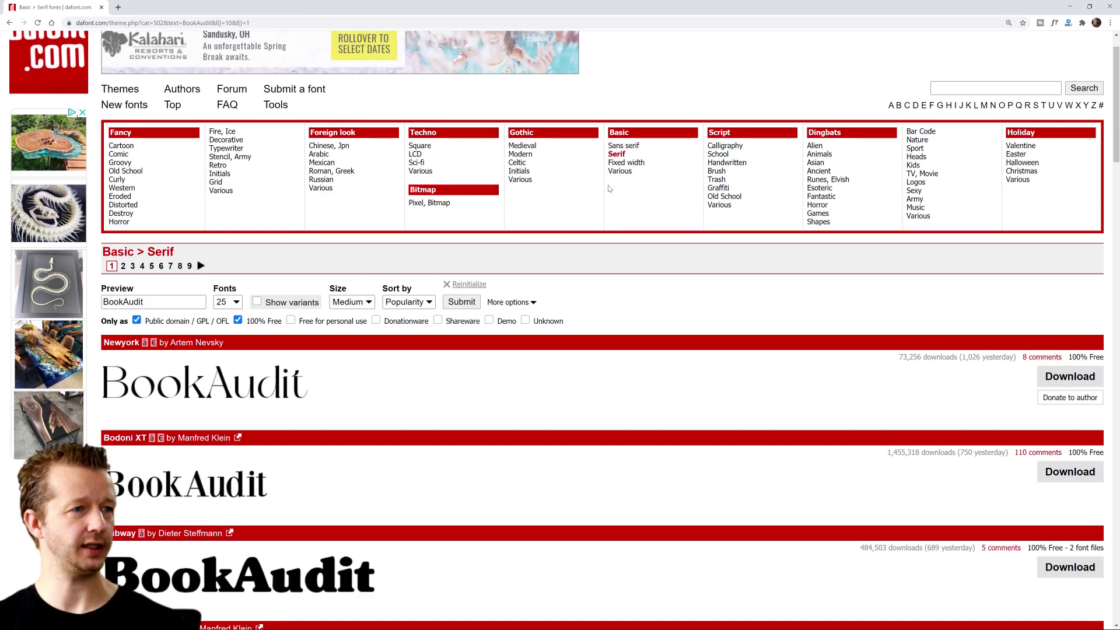
pyautogui.scroll(-1, 601, 391)
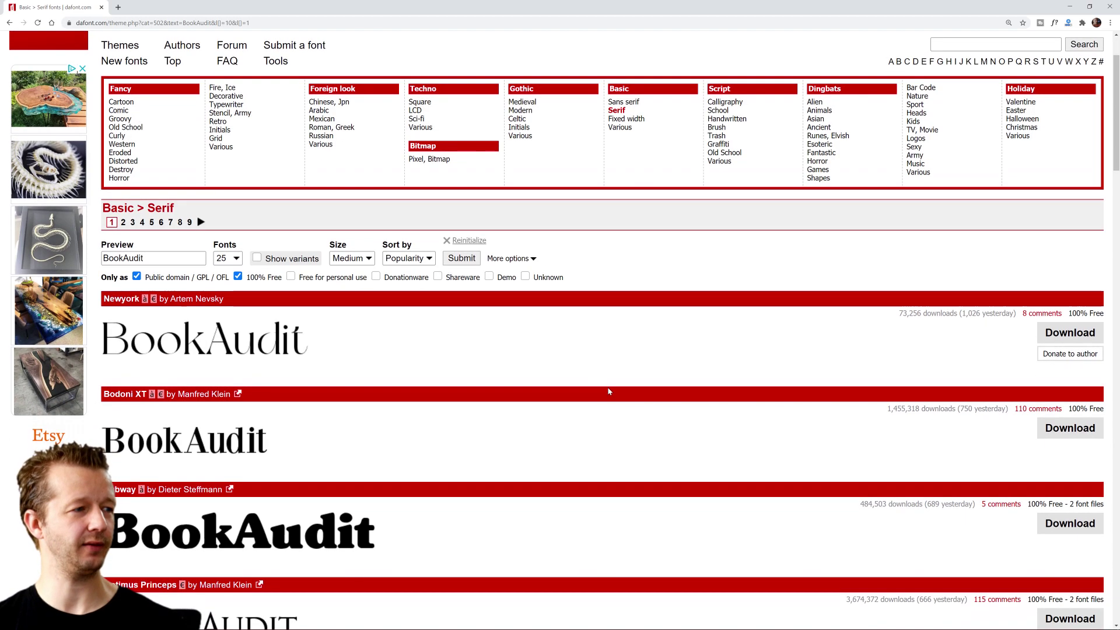
pyautogui.keyDown('ctrl'); pyautogui.scroll(-1, 618, 392); pyautogui.keyUp('ctrl')
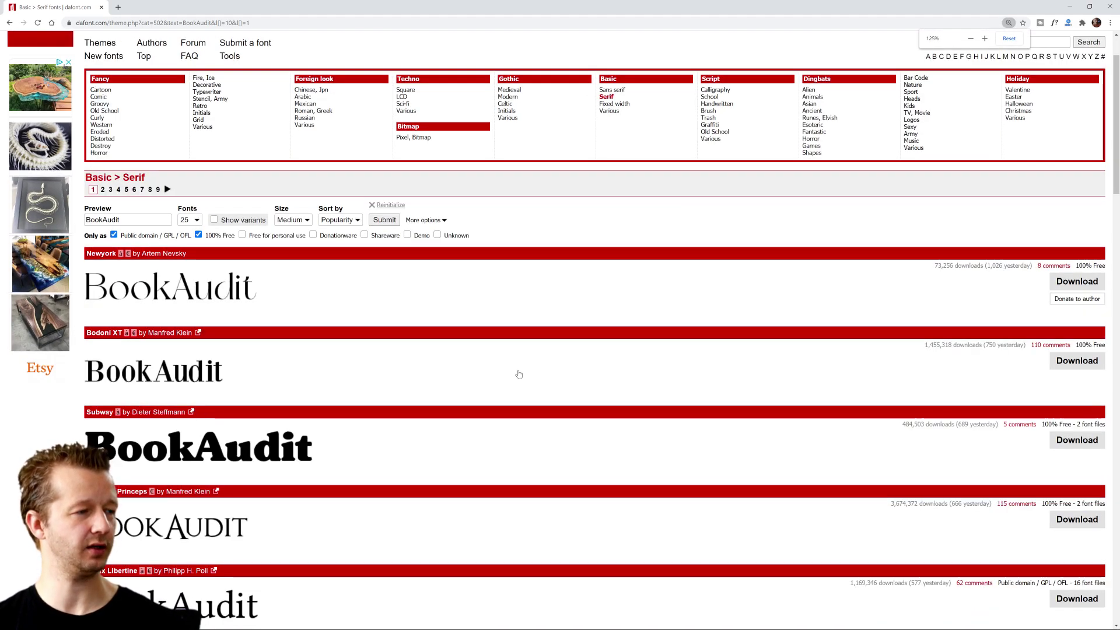
pyautogui.scroll(-2, 530, 371)
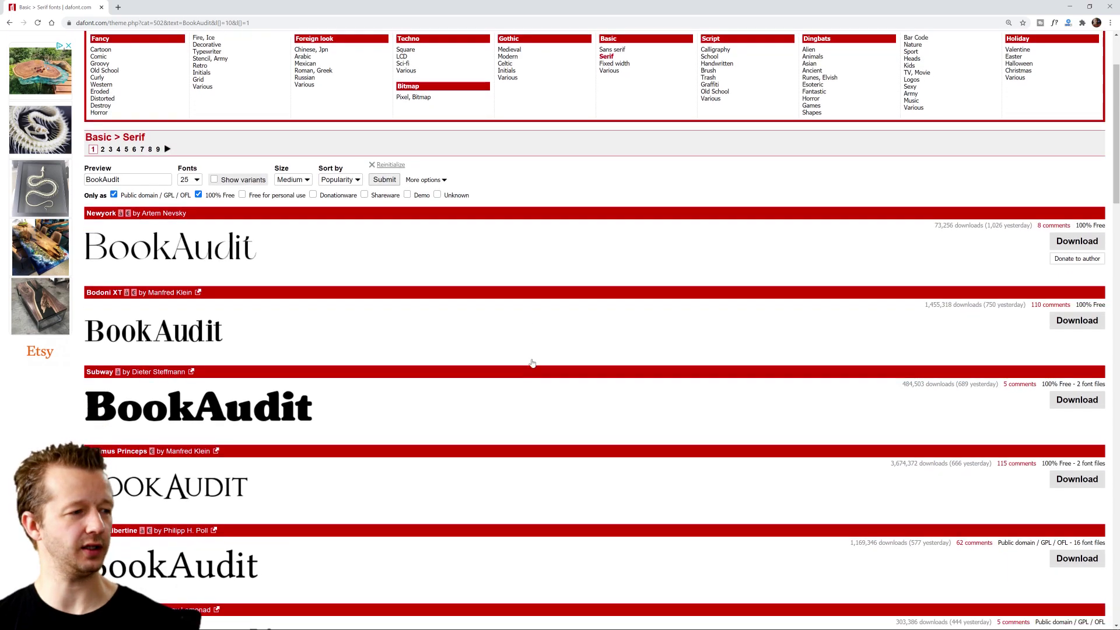
pyautogui.scroll(-2, 532, 363)
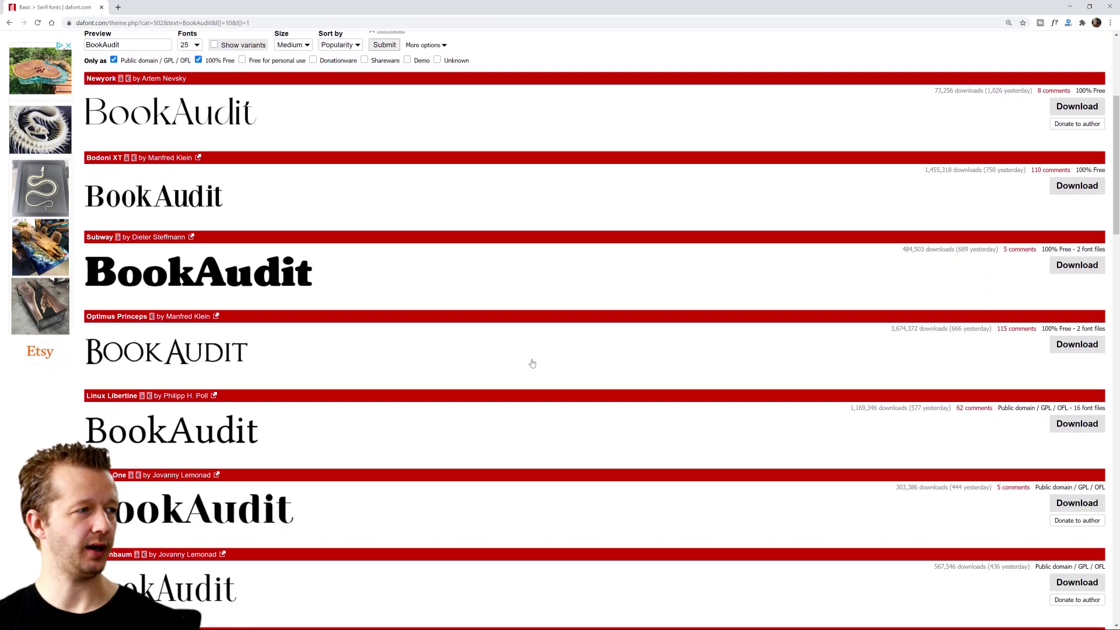
pyautogui.scroll(2, 532, 363)
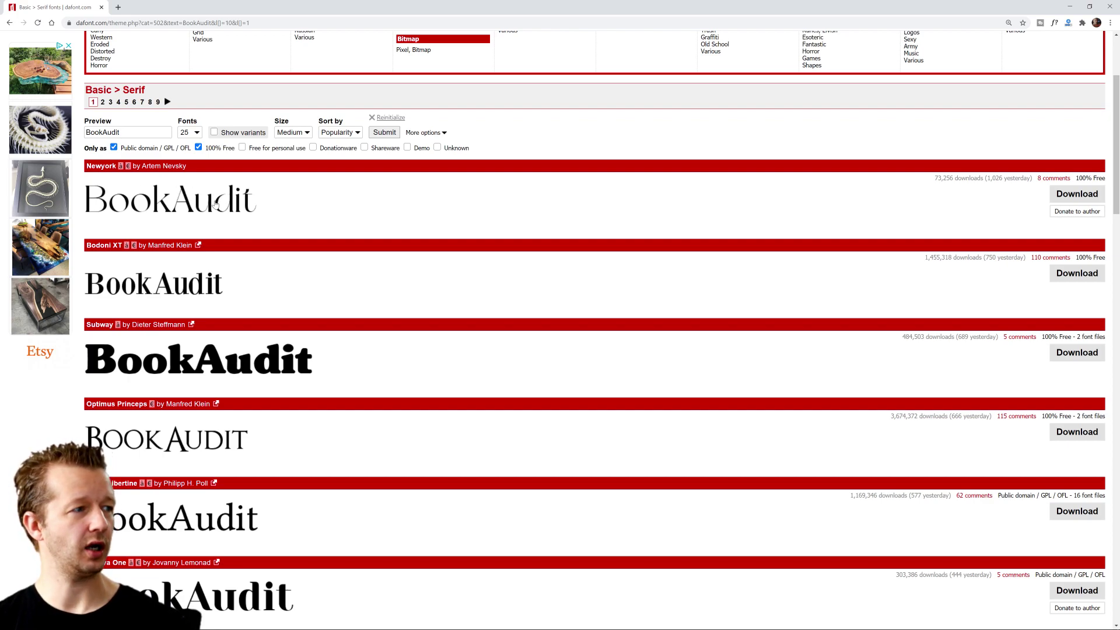
pyautogui.rightClick(1076, 194)
pyautogui.click(1026, 201)
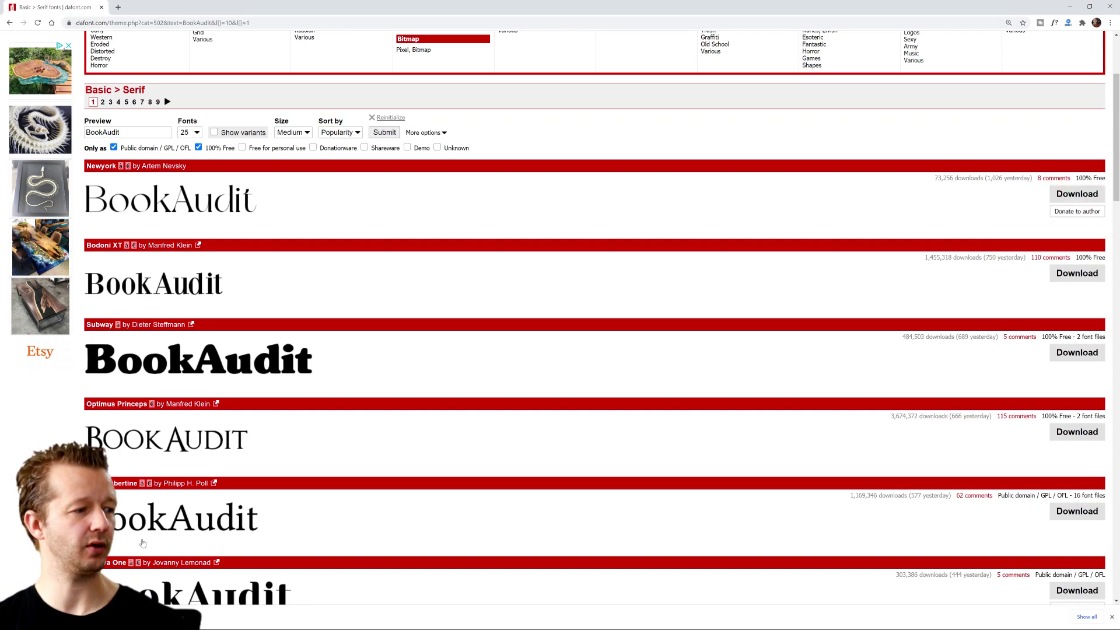
# Examine the BookAudit previews of the free serif fonts on pages 1 to 4, including the Nilland variants.
pyautogui.scroll(-1, 443, 292)
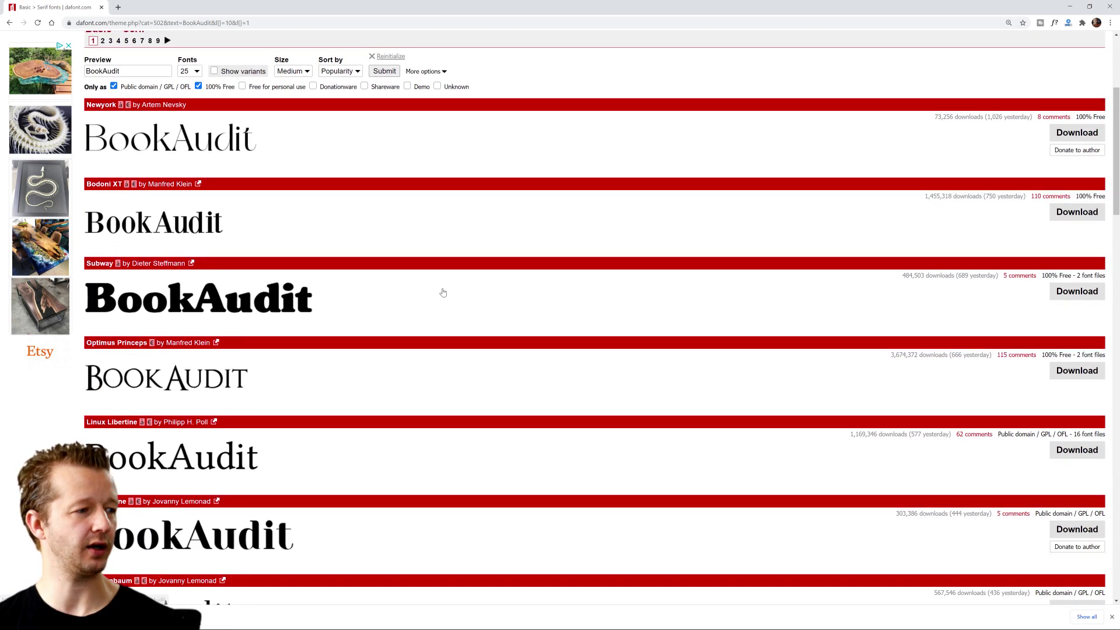
pyautogui.scroll(-5, 379, 243)
pyautogui.scroll(-2, 465, 263)
pyautogui.scroll(-6, 480, 273)
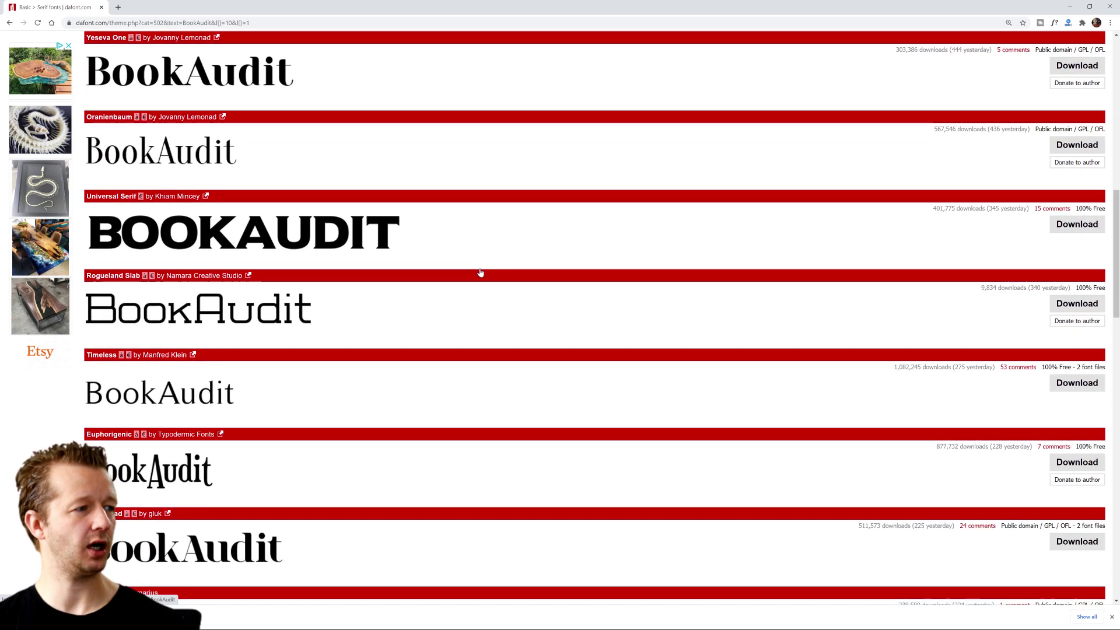
pyautogui.scroll(-6, 480, 272)
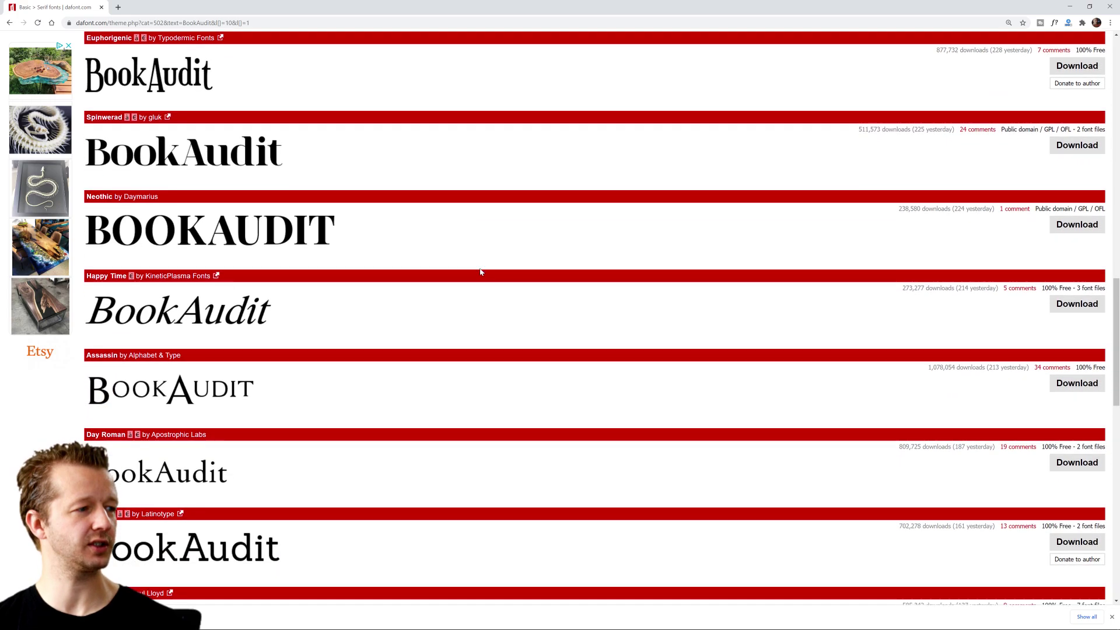
pyautogui.scroll(-4, 480, 272)
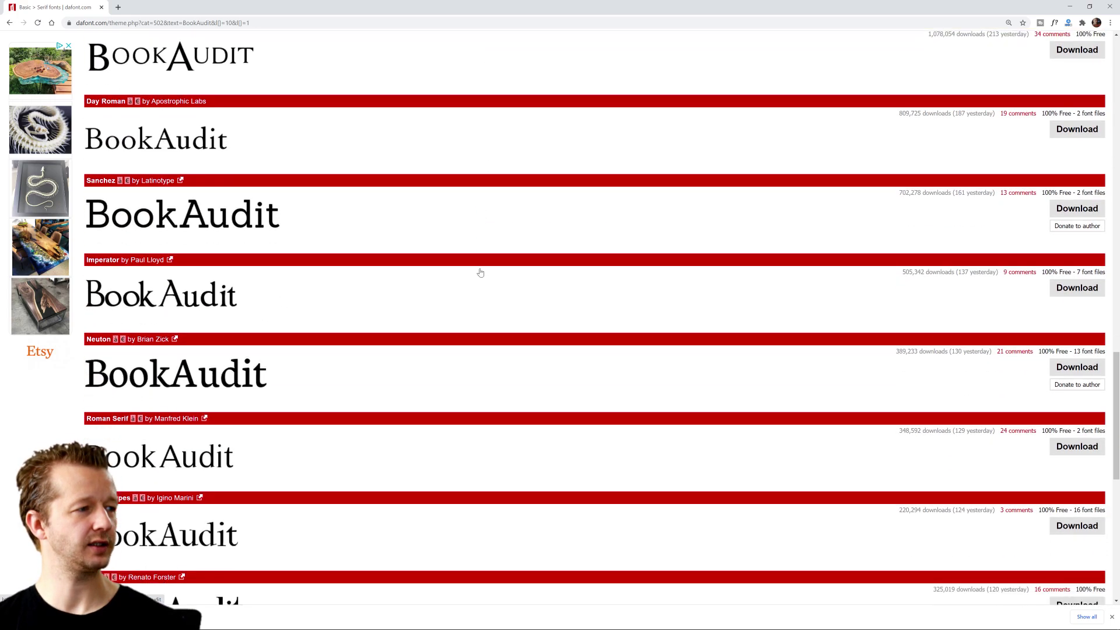
pyautogui.scroll(-3, 480, 273)
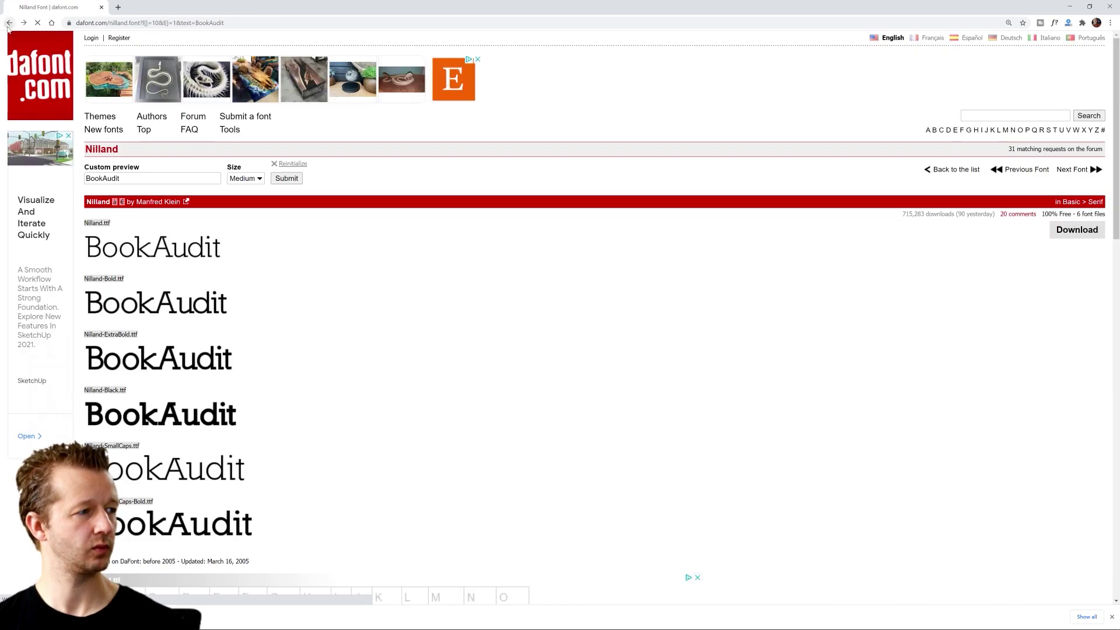
pyautogui.hotkey('alt', 'Left')
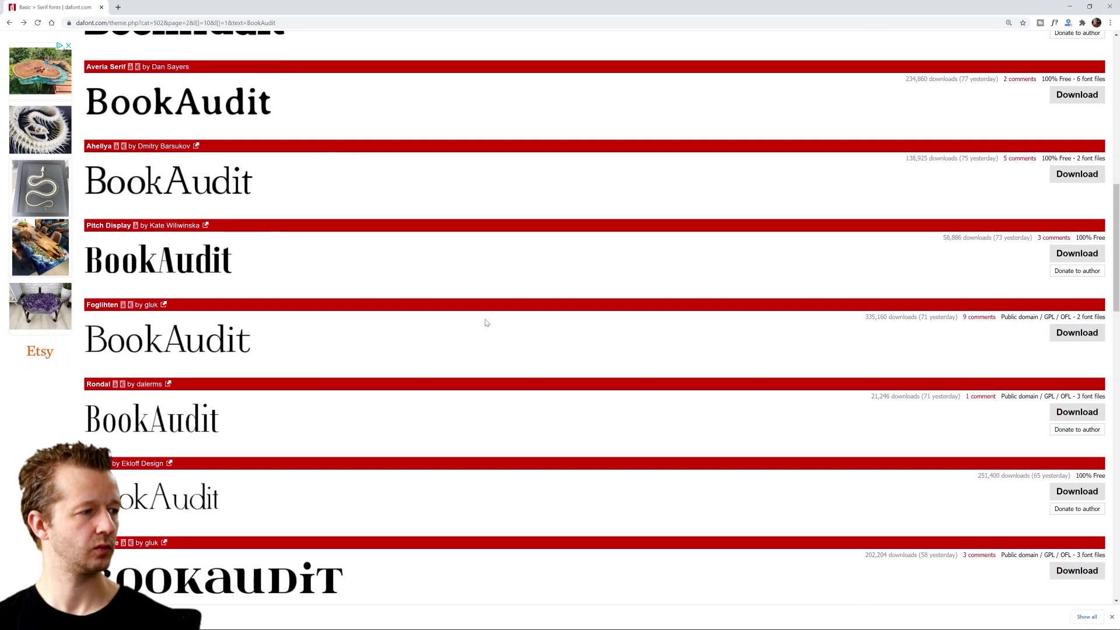
pyautogui.hotkey('alt', 'Right')
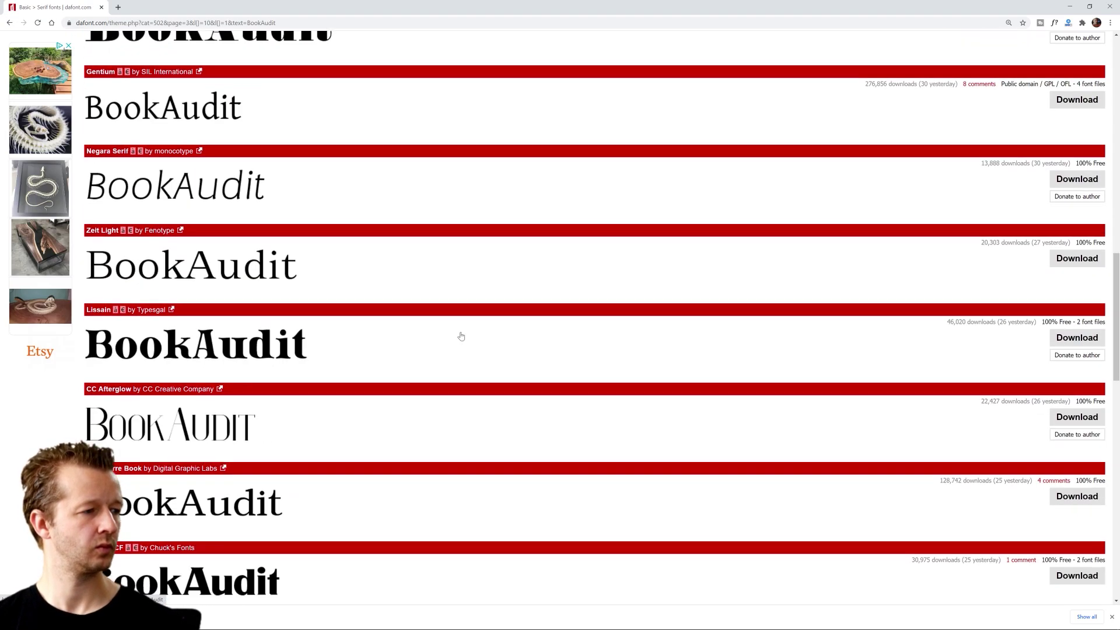
pyautogui.hotkey('alt', 'Right')
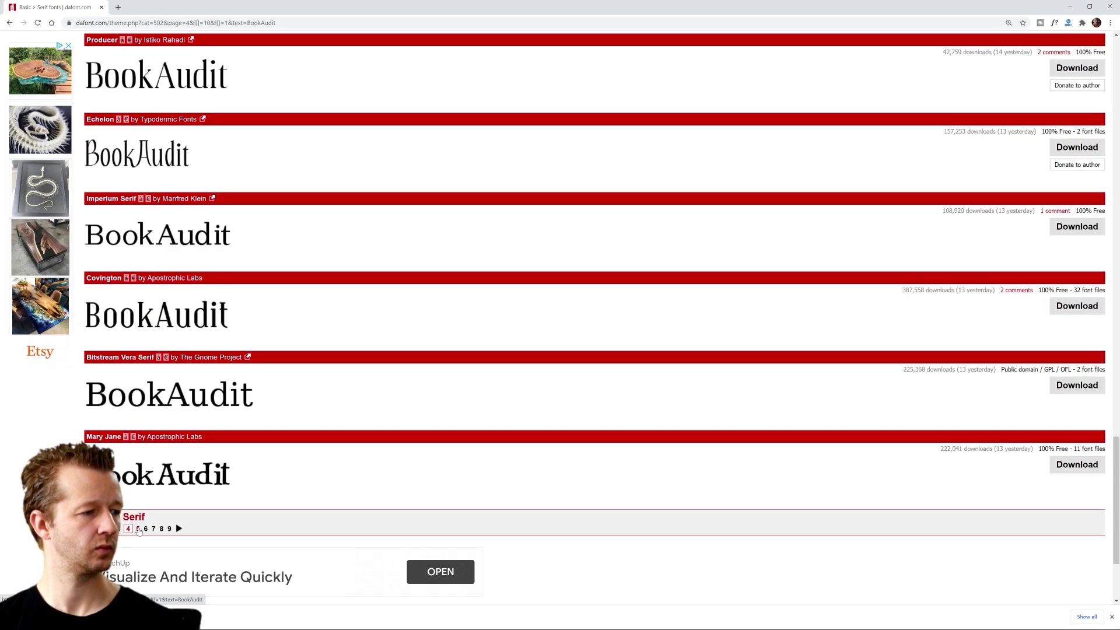
# Look through the BookAudit previews on pages 5 and 6 of the free serif fonts.
pyautogui.click(139, 530)
pyautogui.scroll(-20, 440, 369)
pyautogui.click(146, 529)
pyautogui.scroll(-13, 440, 375)
pyautogui.scroll(15, 440, 375)
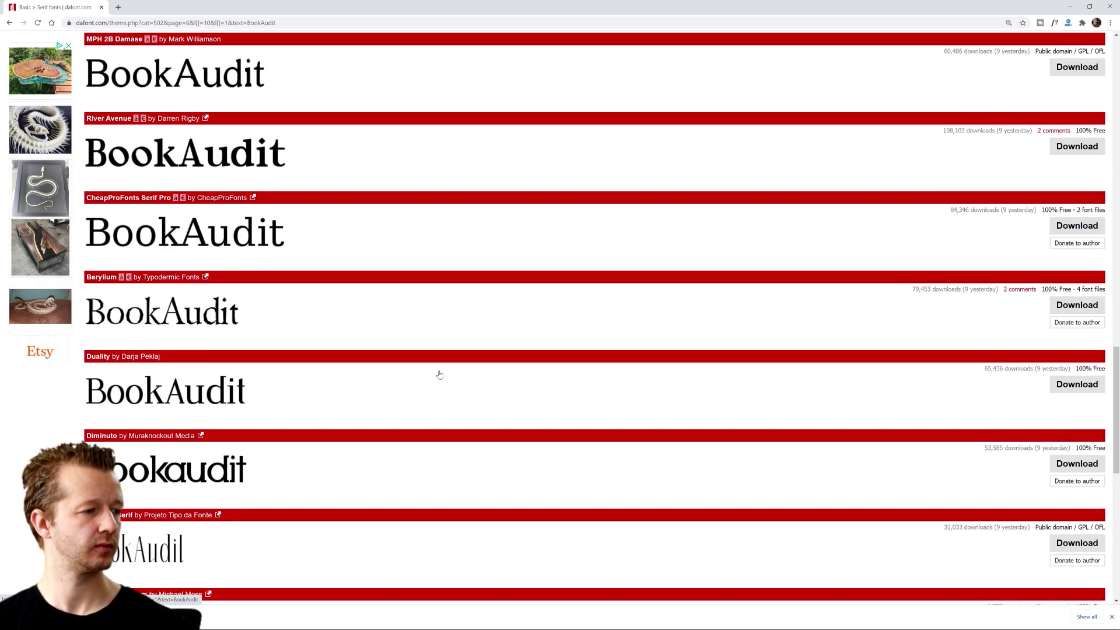
# Preview the serif fonts with the lowercase text bookaudit and compare the letterforms on page 6 and page 1.
pyautogui.scroll(-10, 578, 430)
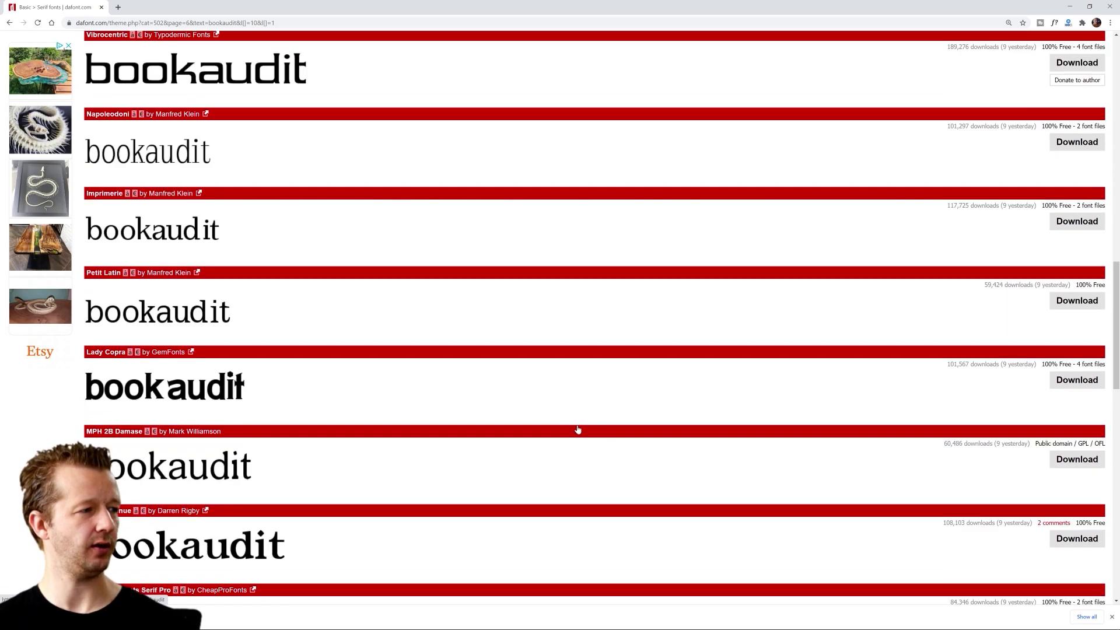
pyautogui.scroll(-10, 305, 255)
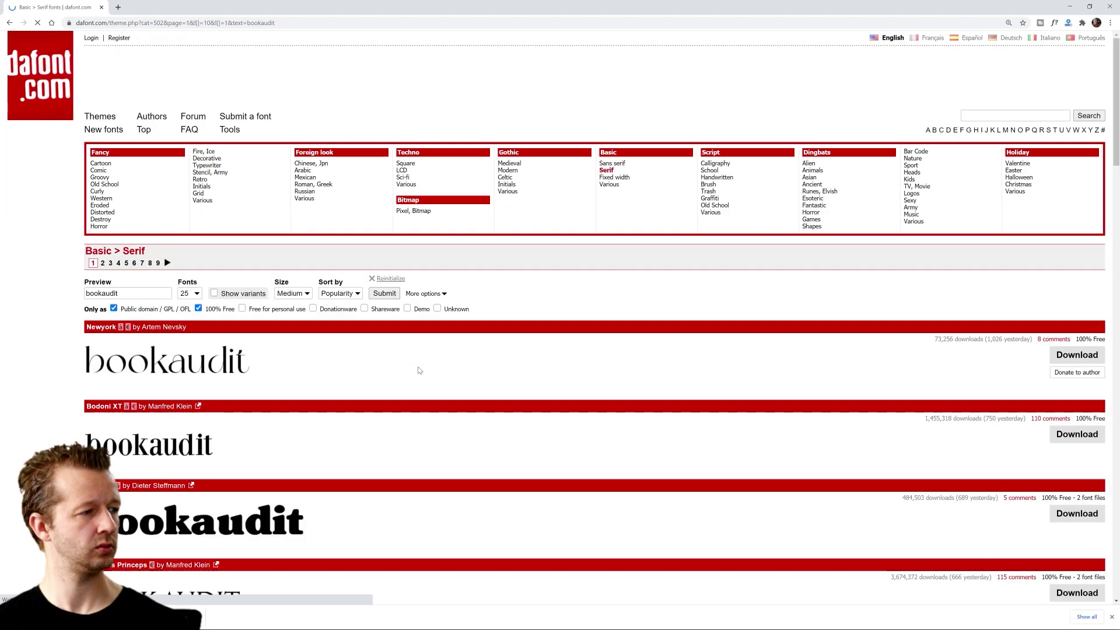
pyautogui.scroll(-15, 462, 276)
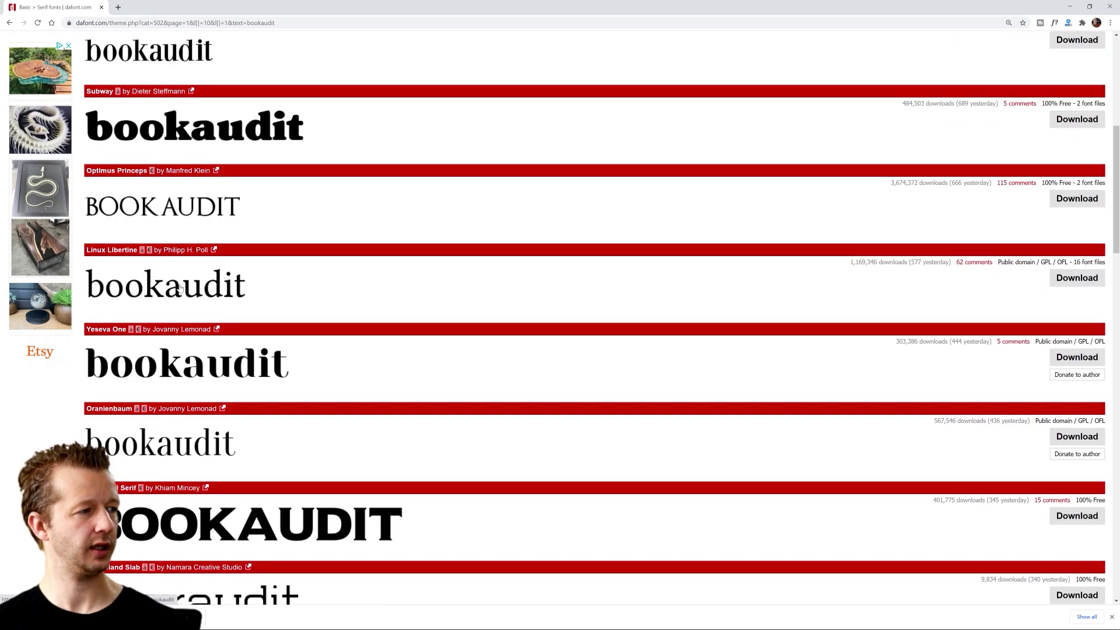
pyautogui.scroll(-3, 462, 277)
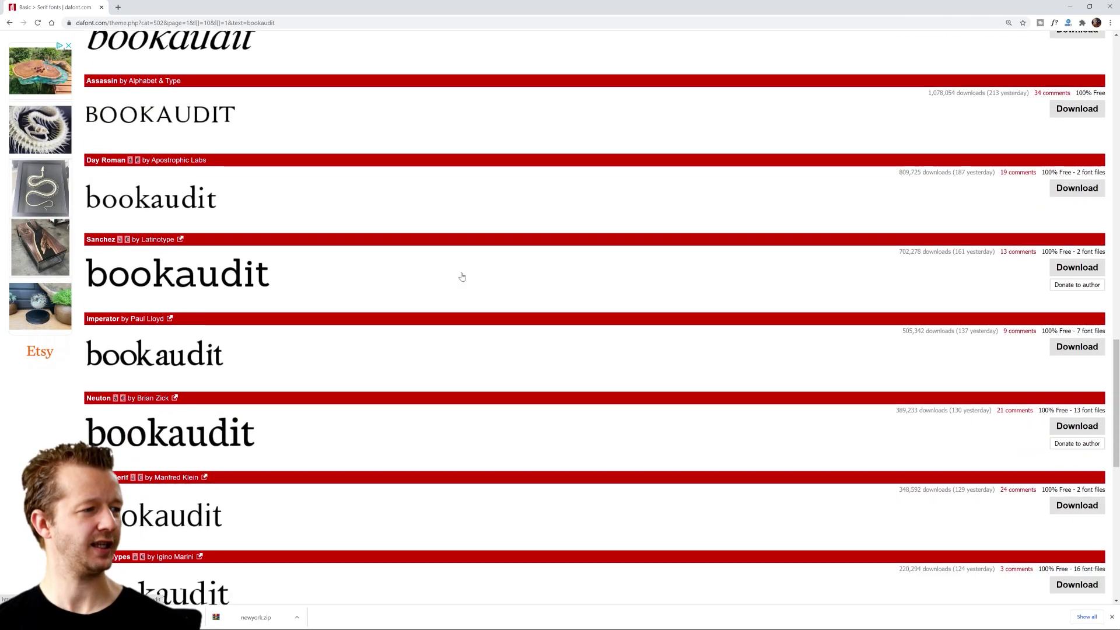
pyautogui.scroll(-1, 462, 277)
pyautogui.scroll(-8, 462, 277)
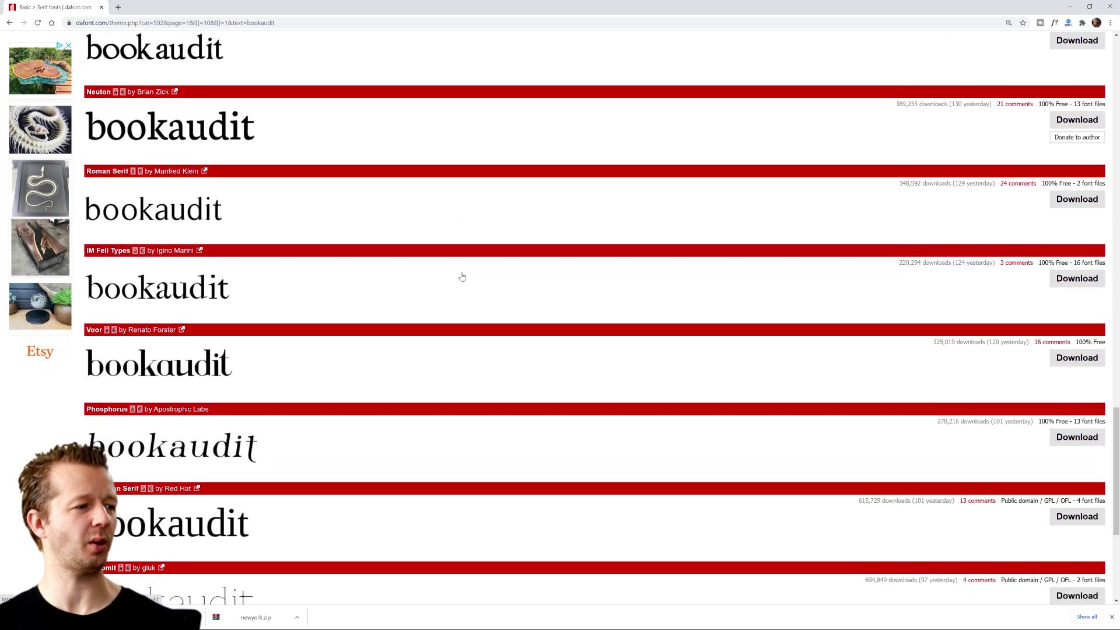
pyautogui.scroll(3, 462, 277)
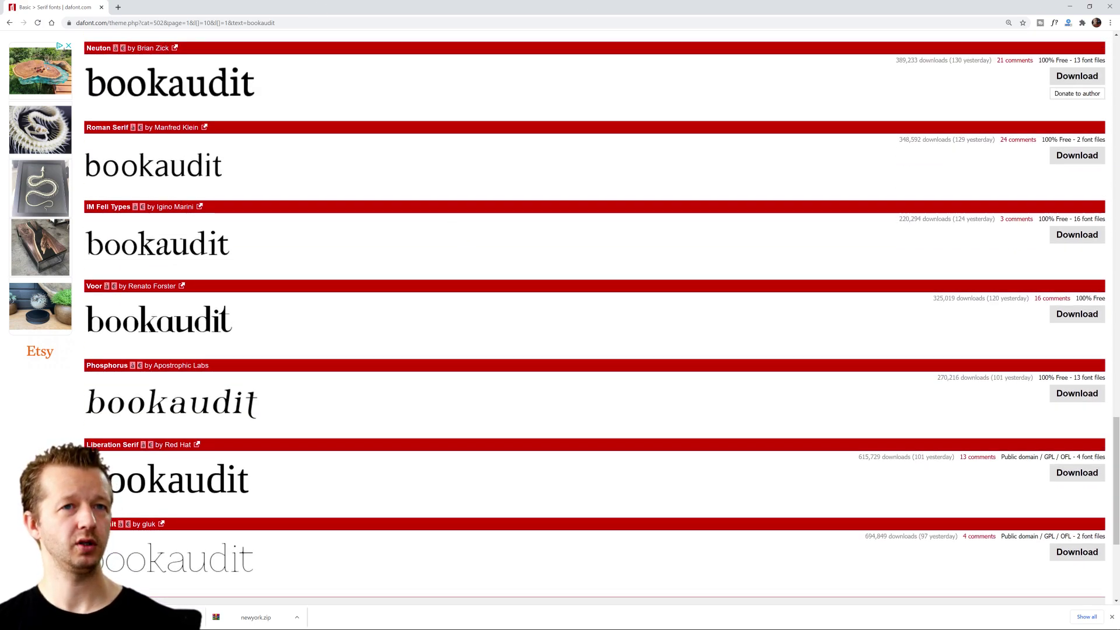
# Open the downloaded newyork.zip archive and install the NewYork OpenType font, dismissing the WinRAR licence reminder.
pyautogui.click(255, 617)
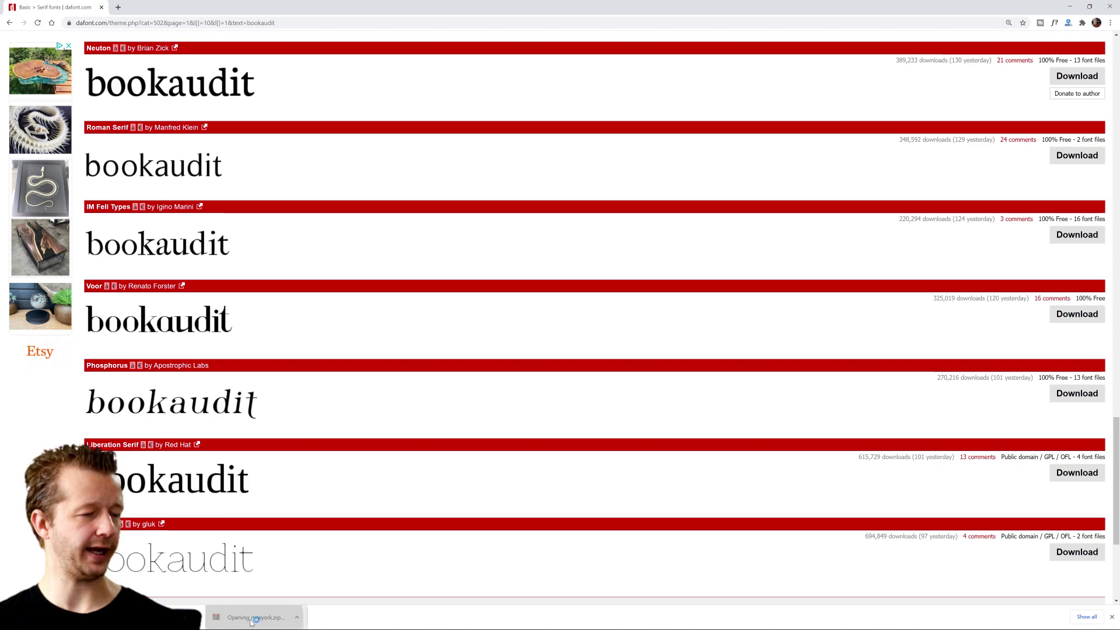
pyautogui.doubleClick(240, 167)
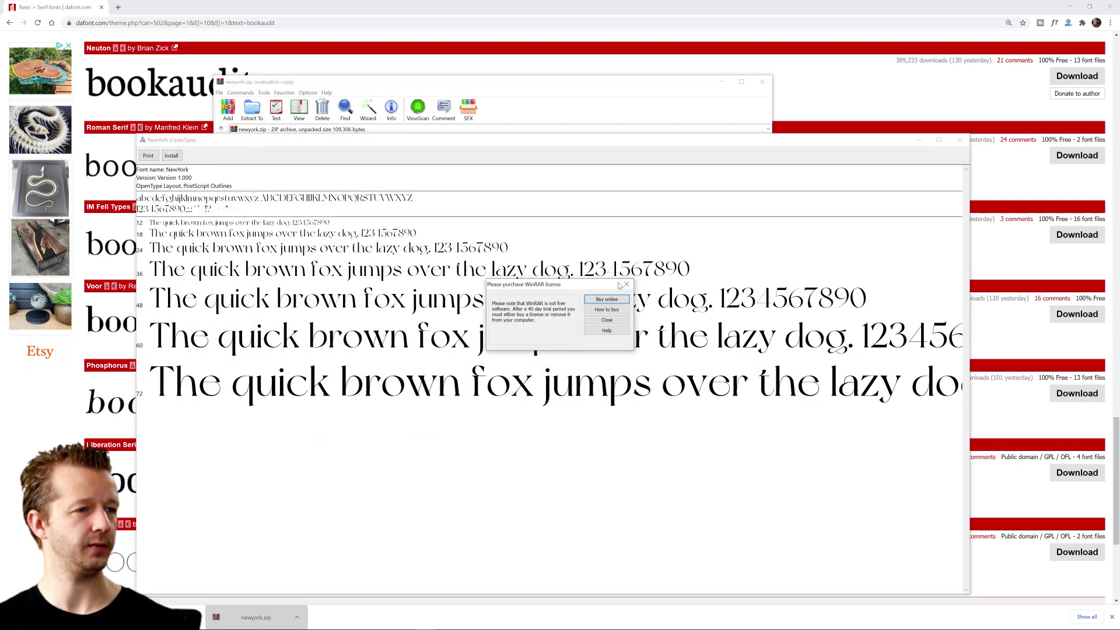
pyautogui.click(606, 319)
pyautogui.click(171, 155)
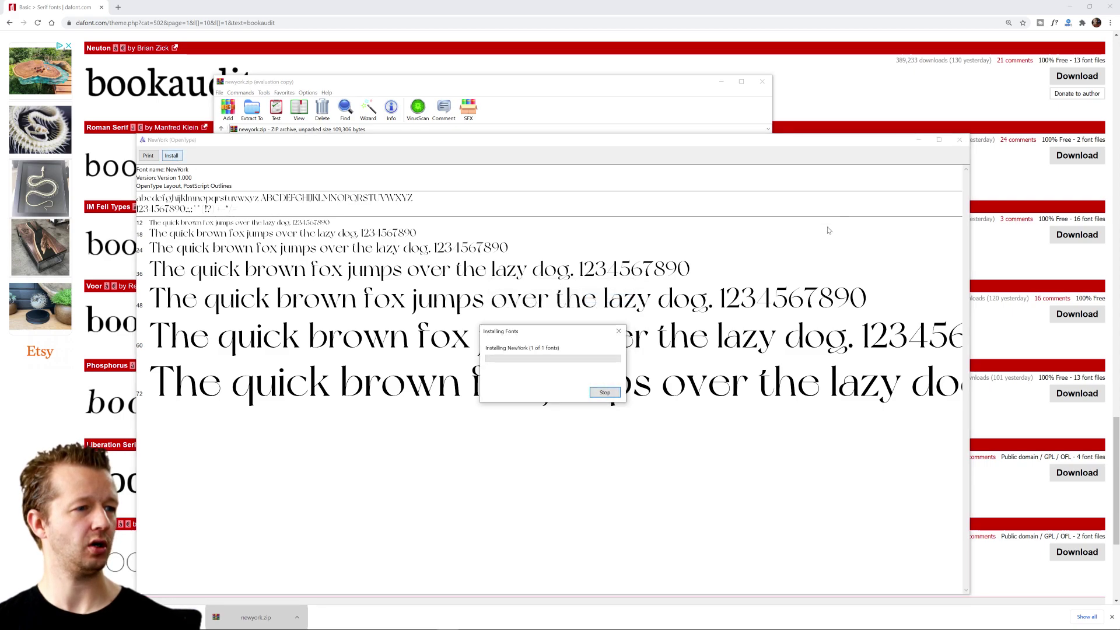
# Note the font name new york in a blank Notepad document and close the NewYork font preview.
pyautogui.moveTo(229, 623)
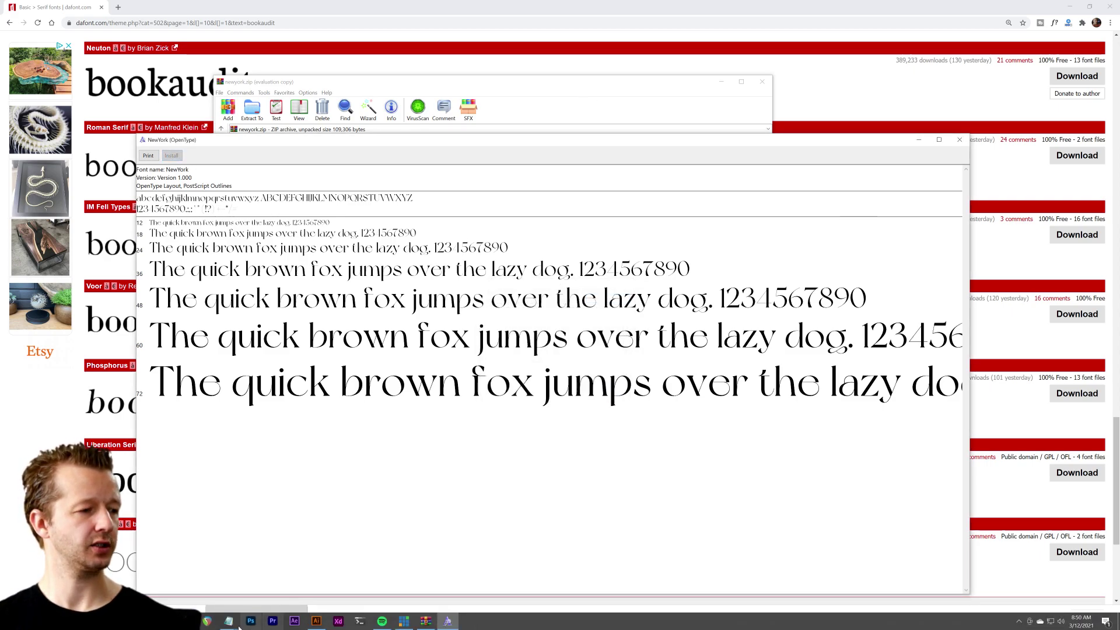
pyautogui.click(282, 577)
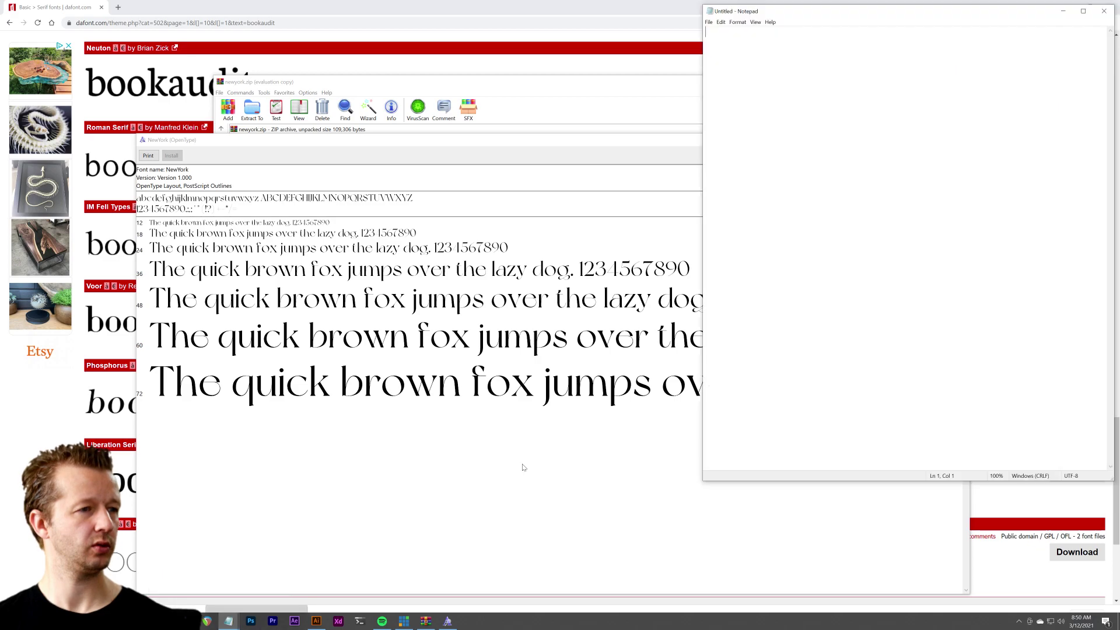
pyautogui.write('new york')
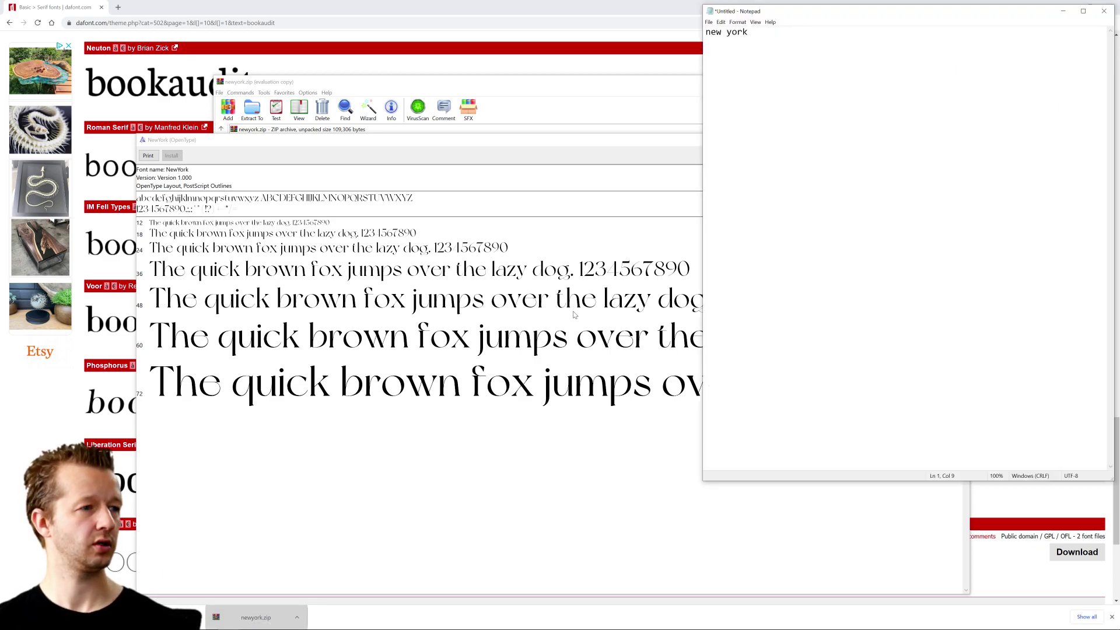
pyautogui.click(575, 315)
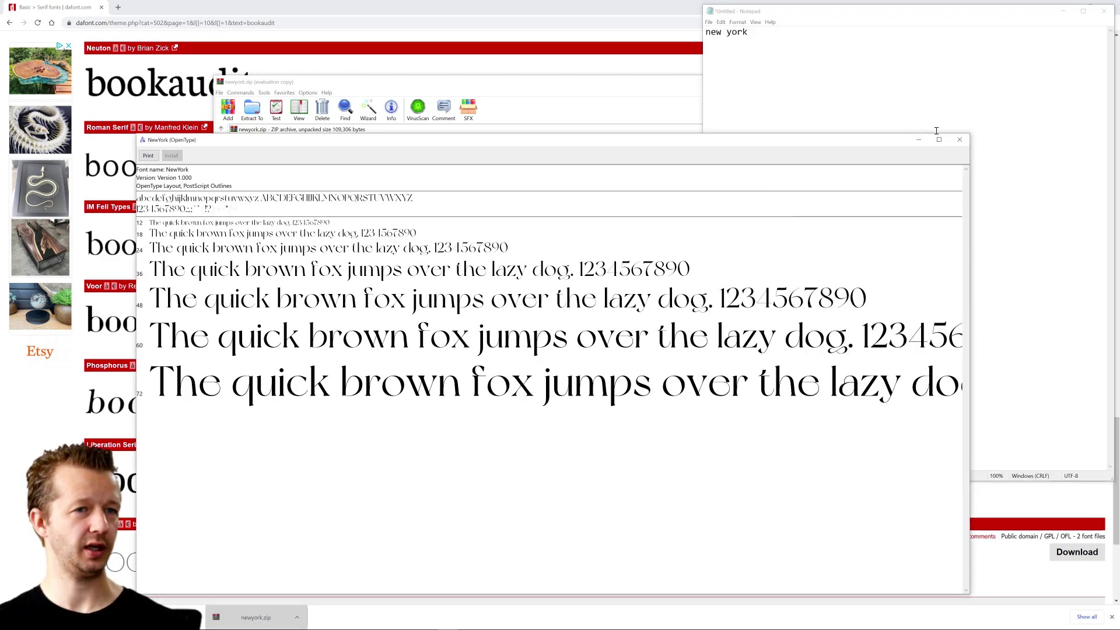
pyautogui.click(959, 140)
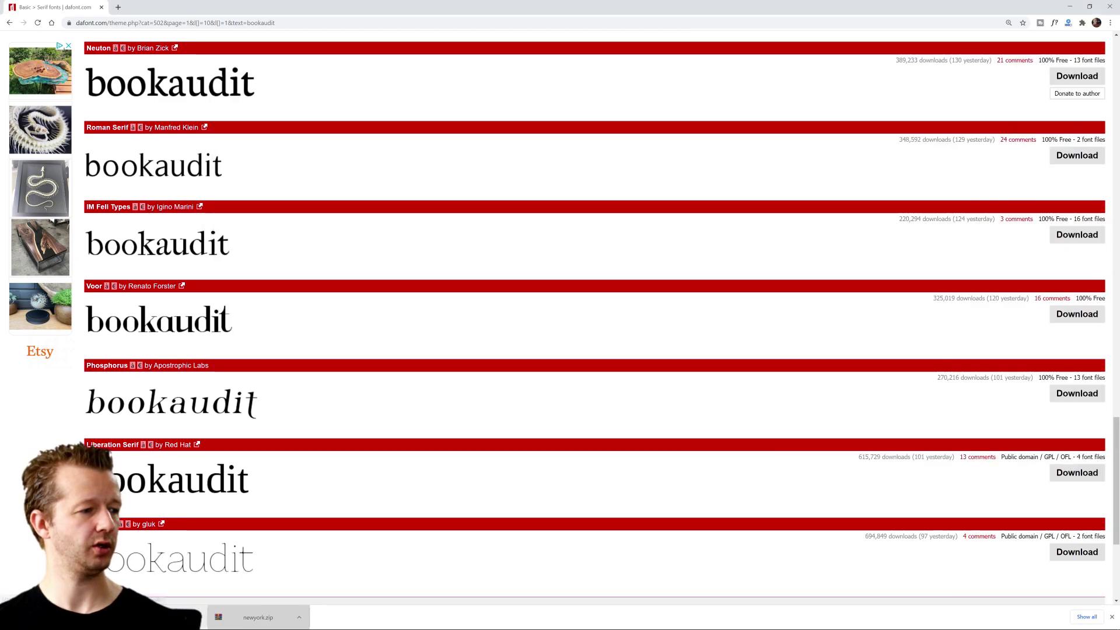
# Open imprimerie.zip and extract both font files, Imprimerie-Bold.ttf and Imprimerie.ttf, by moving them out of the archive.
pyautogui.click(716, 177)
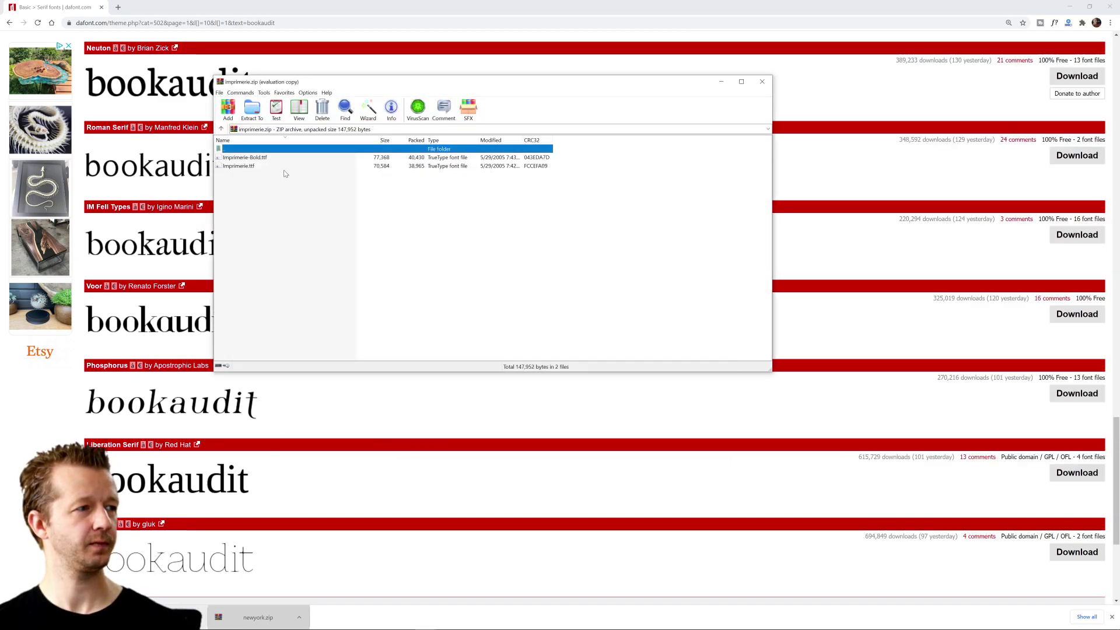
pyautogui.click(243, 158)
pyautogui.keyDown('shift'); pyautogui.click(243, 167); pyautogui.keyUp('shift')
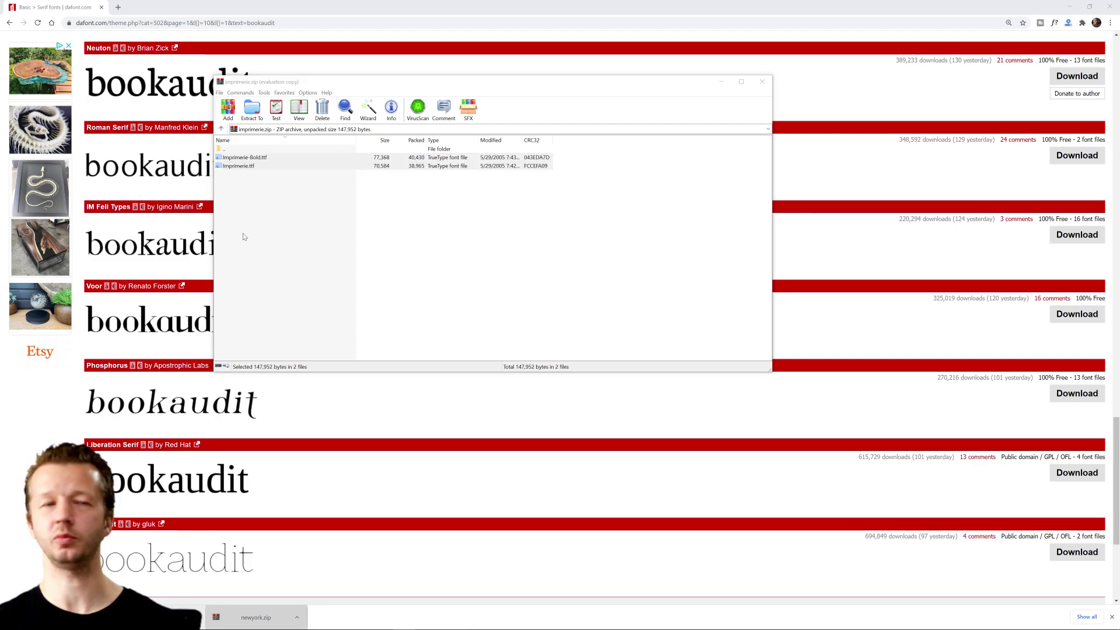
pyautogui.moveTo(231, 168); pyautogui.dragTo(1119, 292)
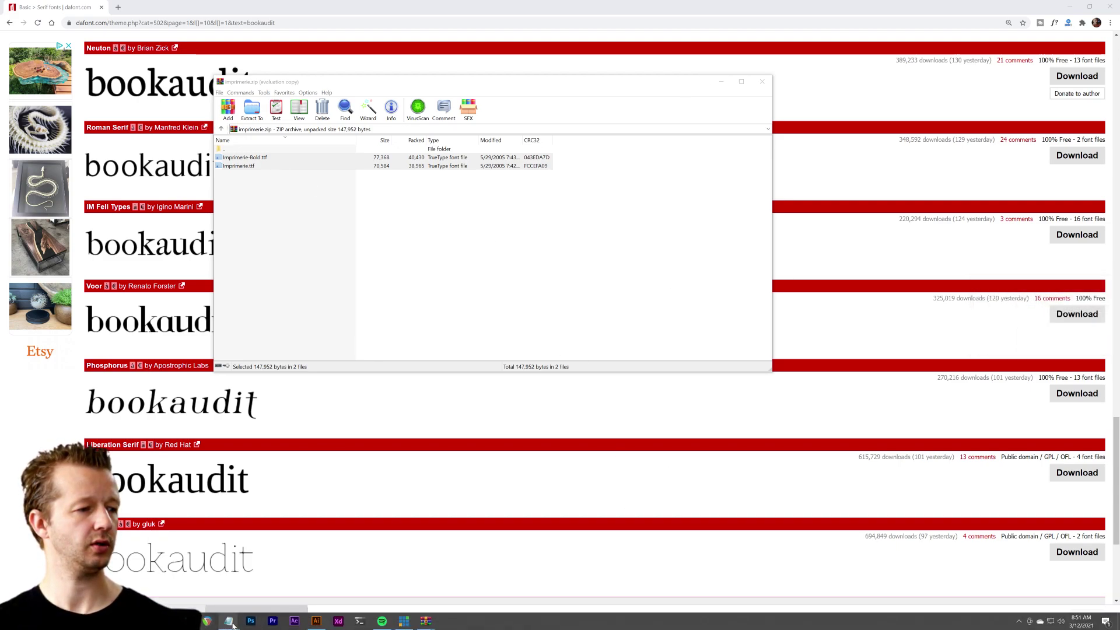
# Add the font name imprimerie on a new line below new york in the Notepad list.
pyautogui.moveTo(229, 620)
pyautogui.click(276, 595)
pyautogui.press('Return')
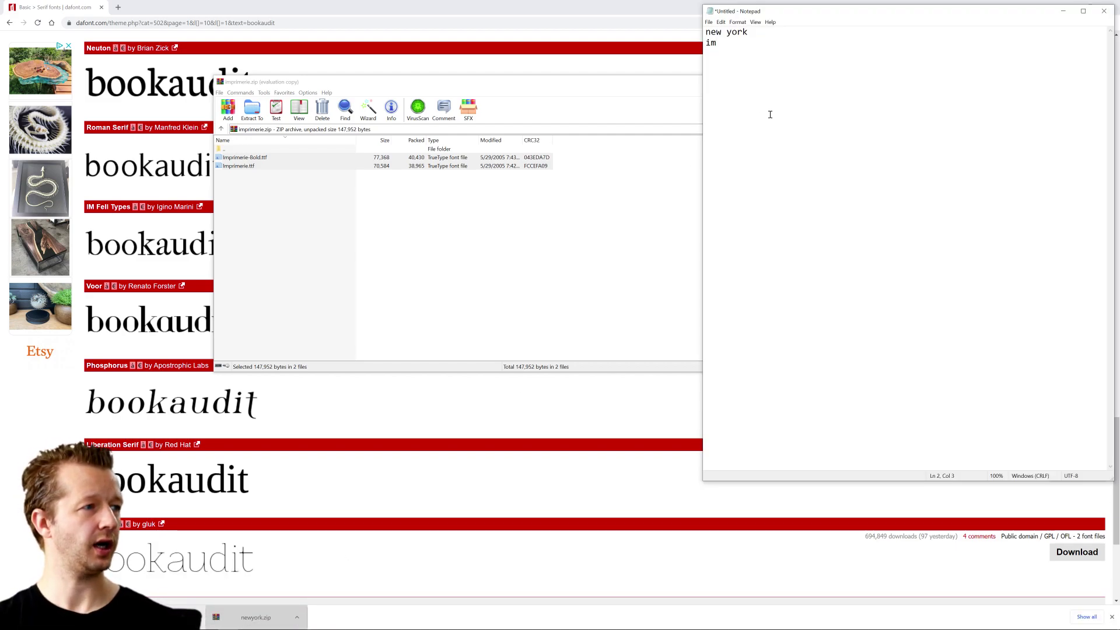
pyautogui.write('imprimerie')
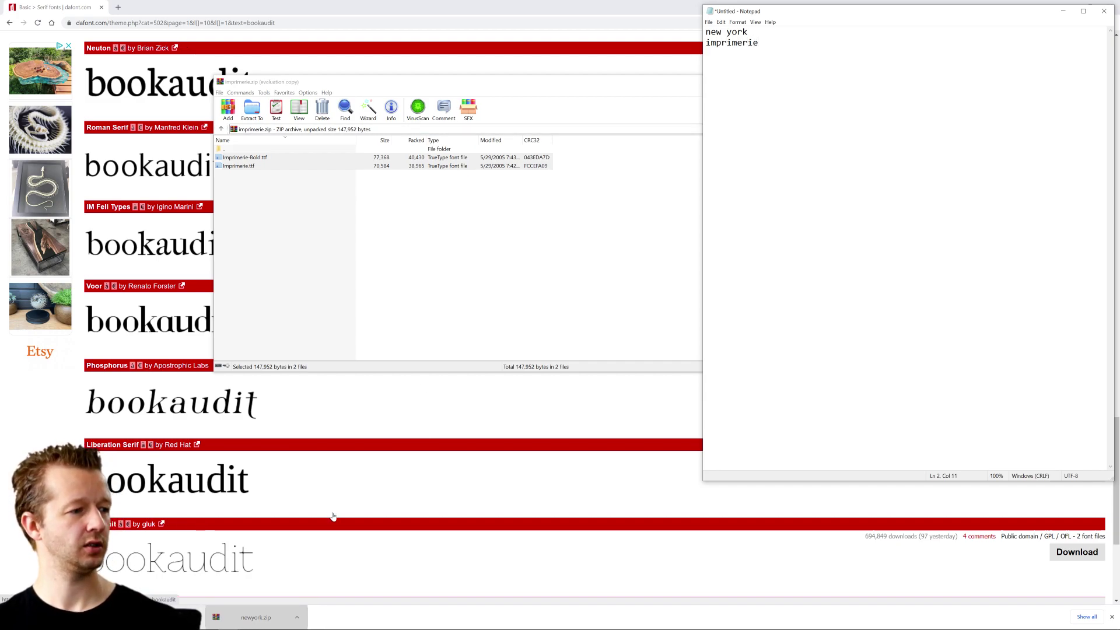
# Install all the LinLibertine TrueType fonts from linux_libertine.zip, dismissing the WinRAR licence reminder.
pyautogui.click(369, 487)
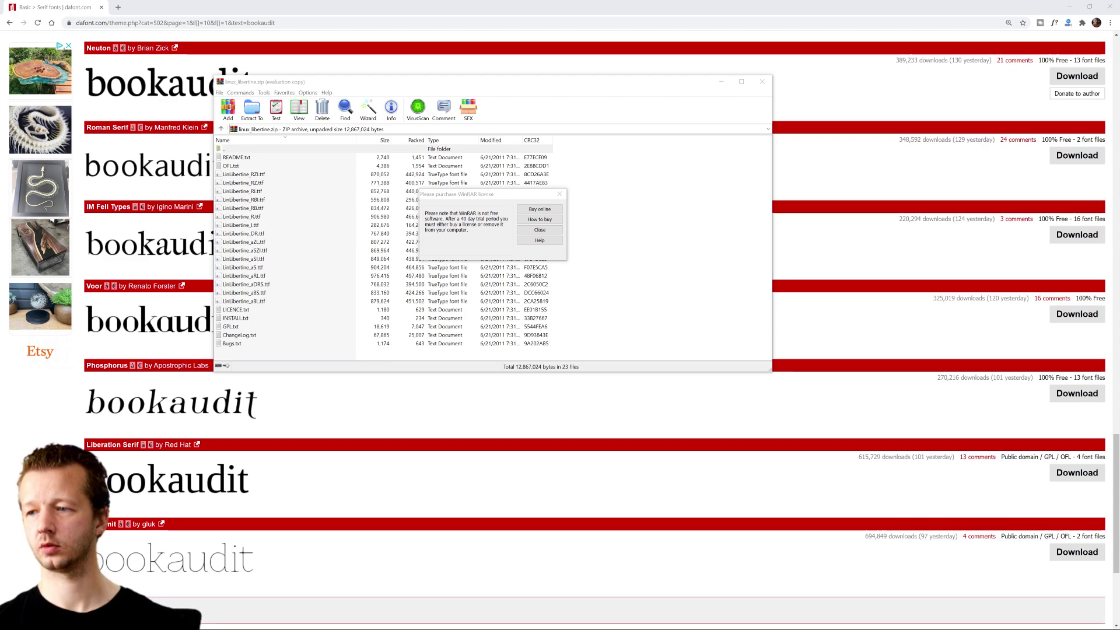
pyautogui.click(238, 153)
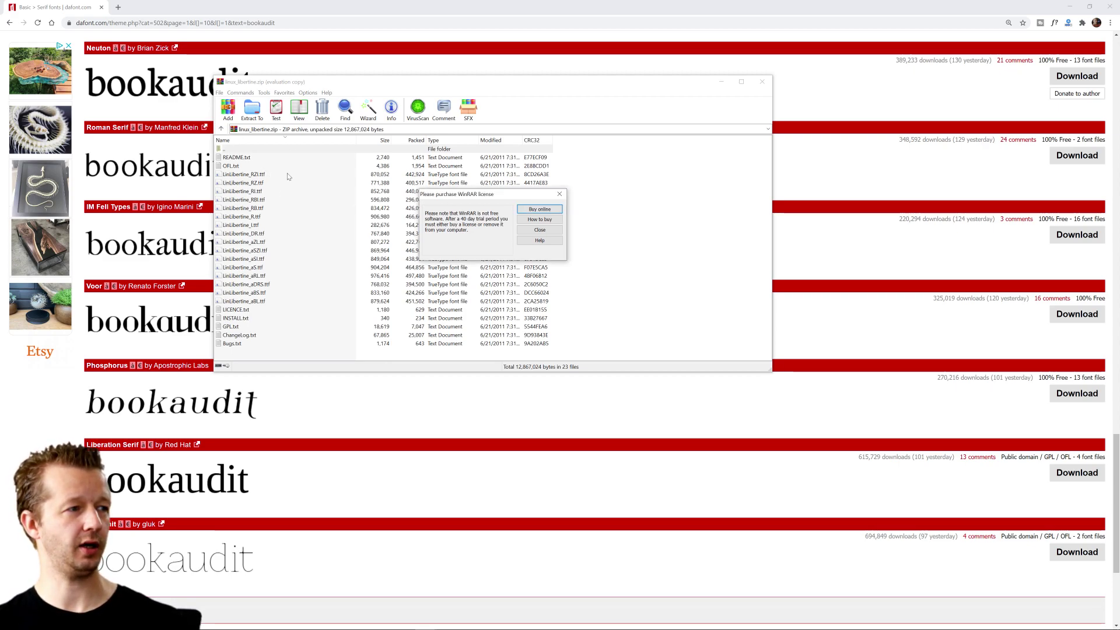
pyautogui.click(559, 194)
pyautogui.click(222, 175)
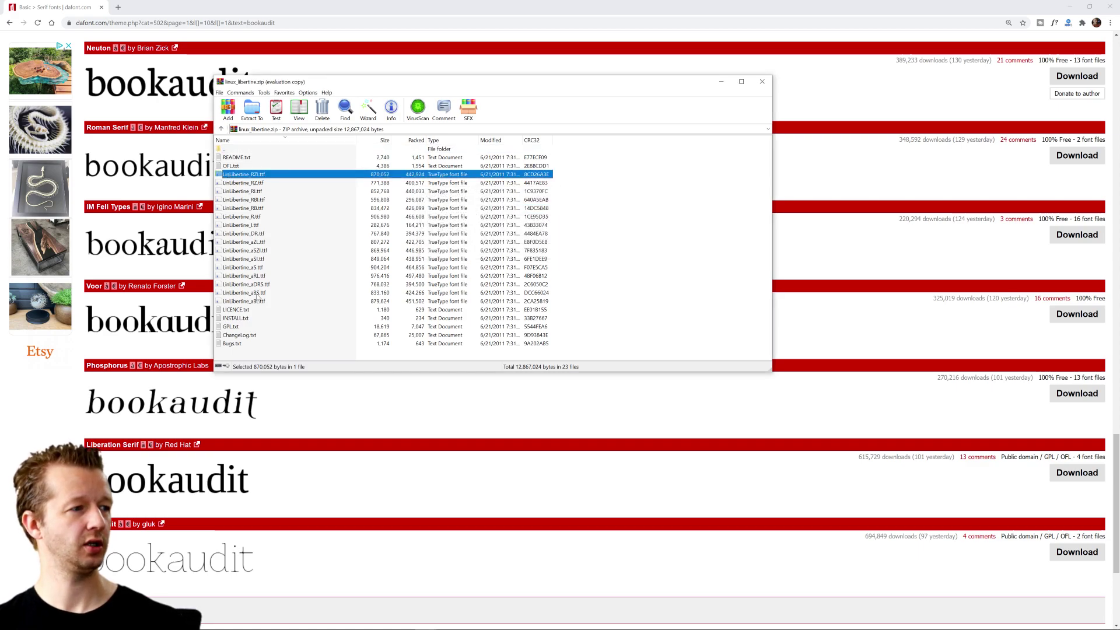
pyautogui.keyDown('shift'); pyautogui.click(245, 302); pyautogui.keyUp('shift')
pyautogui.moveTo(925, 300); pyautogui.dragTo(1119, 295)
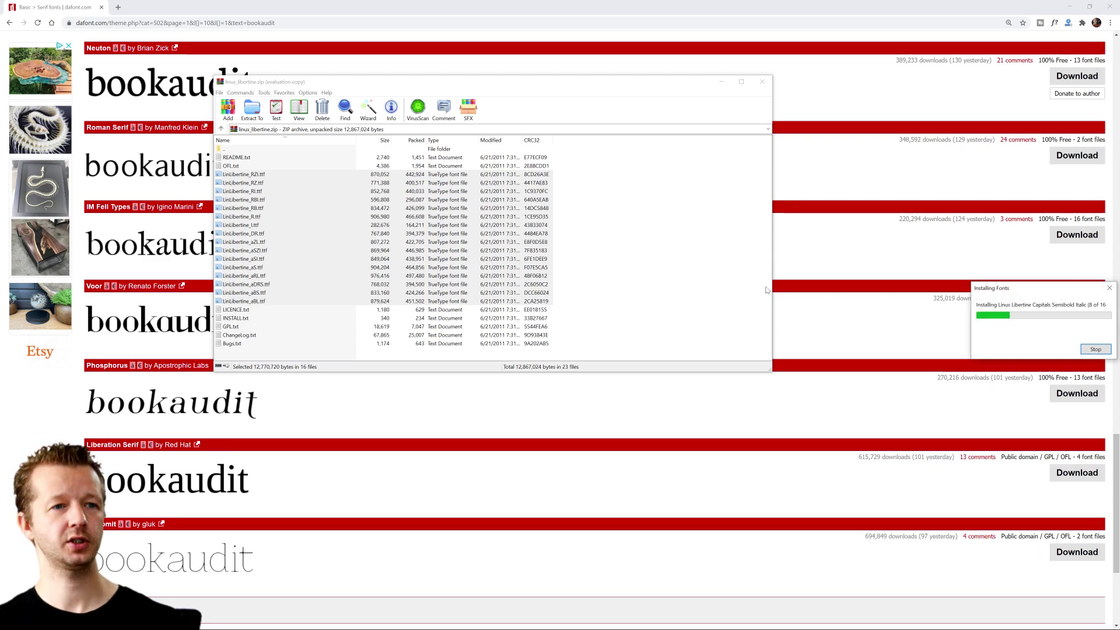
# Add linux libertine as the third font name in the Notepad list and minimize the document.
pyautogui.click(230, 622)
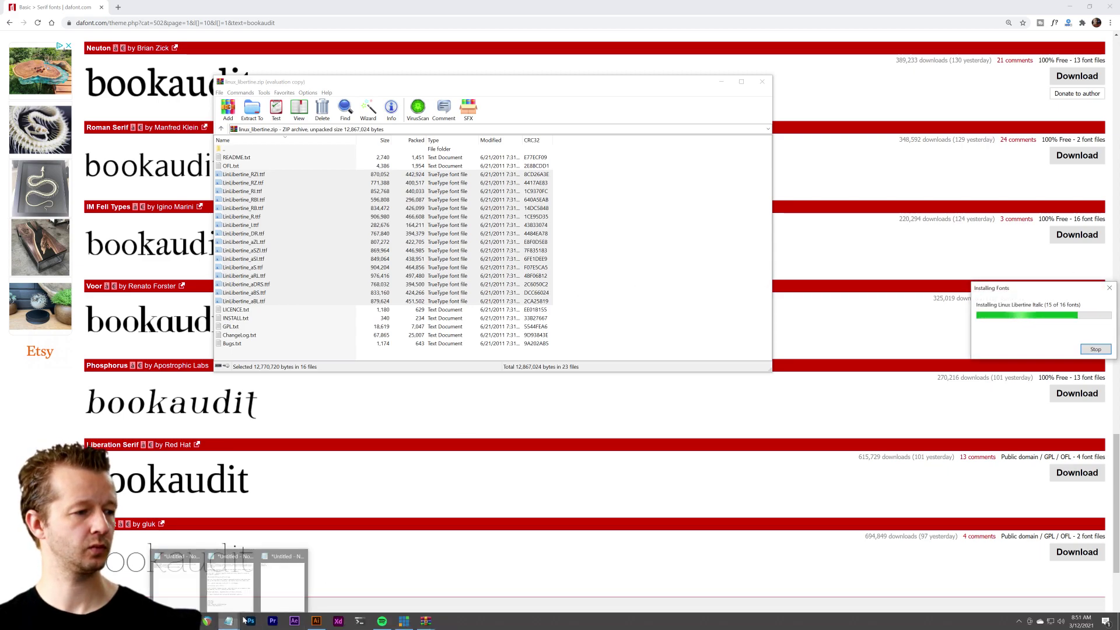
pyautogui.click(271, 578)
pyautogui.press('Return')
pyautogui.write('linux libertine')
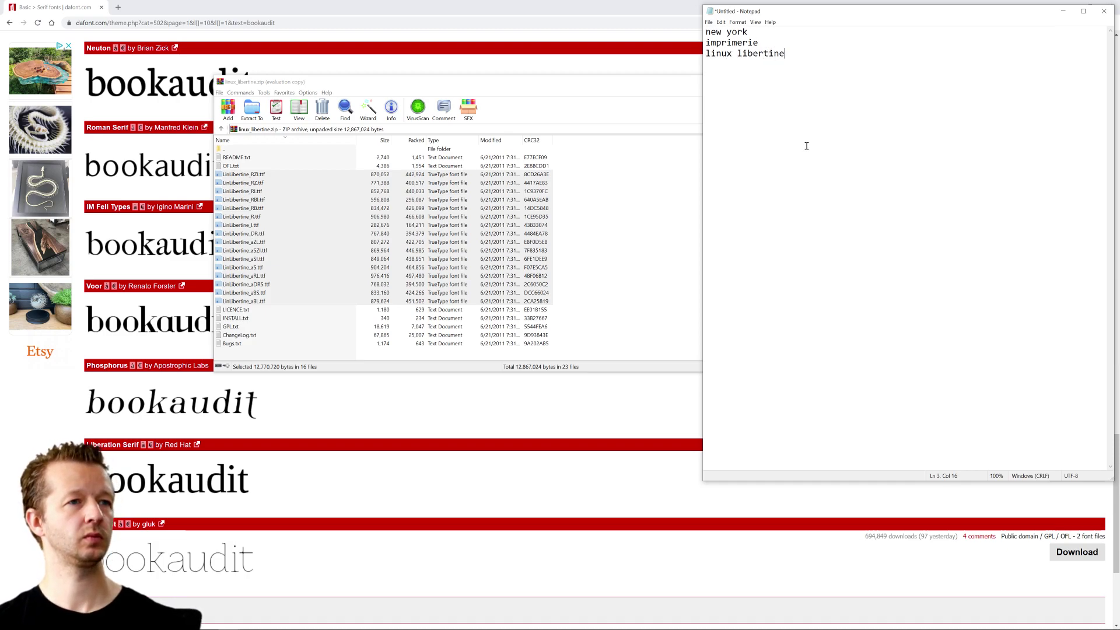
pyautogui.click(1062, 11)
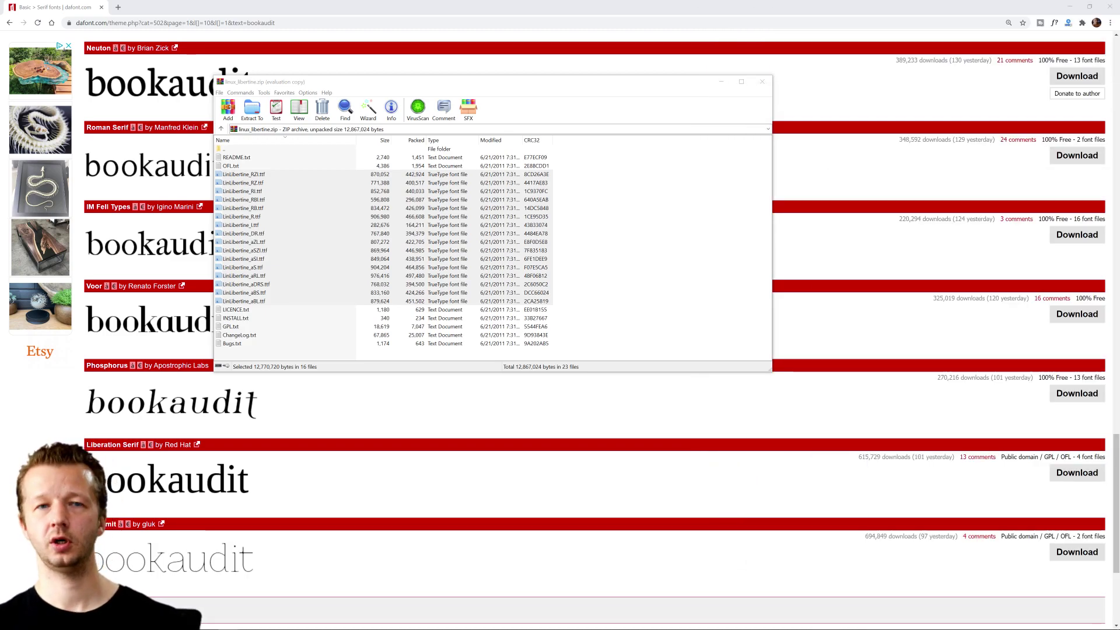
# Close the open WinRAR archive windows and return to the Illustrator document with the BookAudit text.
pyautogui.click(766, 91)
pyautogui.click(761, 82)
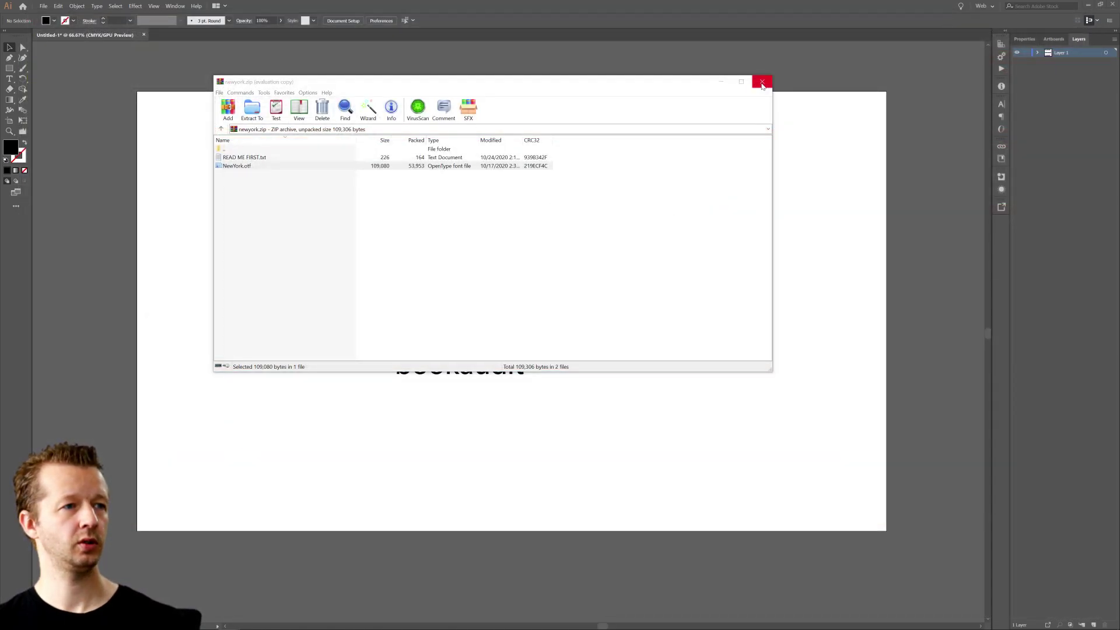
pyautogui.click(762, 82)
# Duplicate the three-line BookAudit text block to make three side-by-side columns on the artboard.
pyautogui.moveTo(421, 217); pyautogui.dragTo(234, 230)
pyautogui.hotkey('ctrl', 'd')
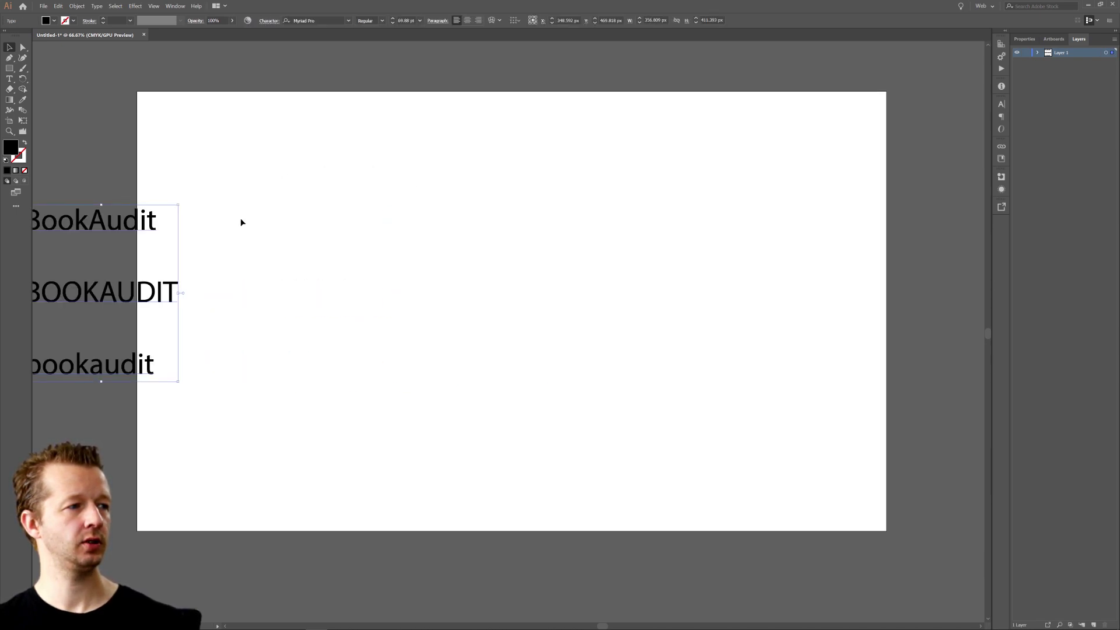
pyautogui.moveTo(126, 219); pyautogui.dragTo(675, 222)
# Set the font of the first text column to NewYork.
pyautogui.click(273, 227)
pyautogui.click(303, 20)
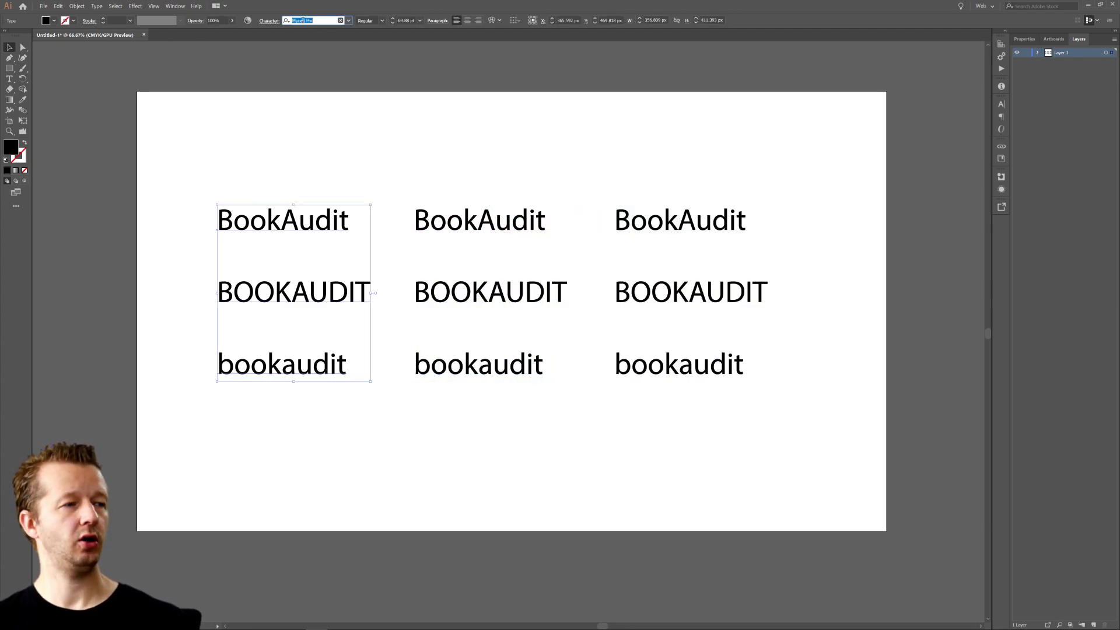
pyautogui.write('new york')
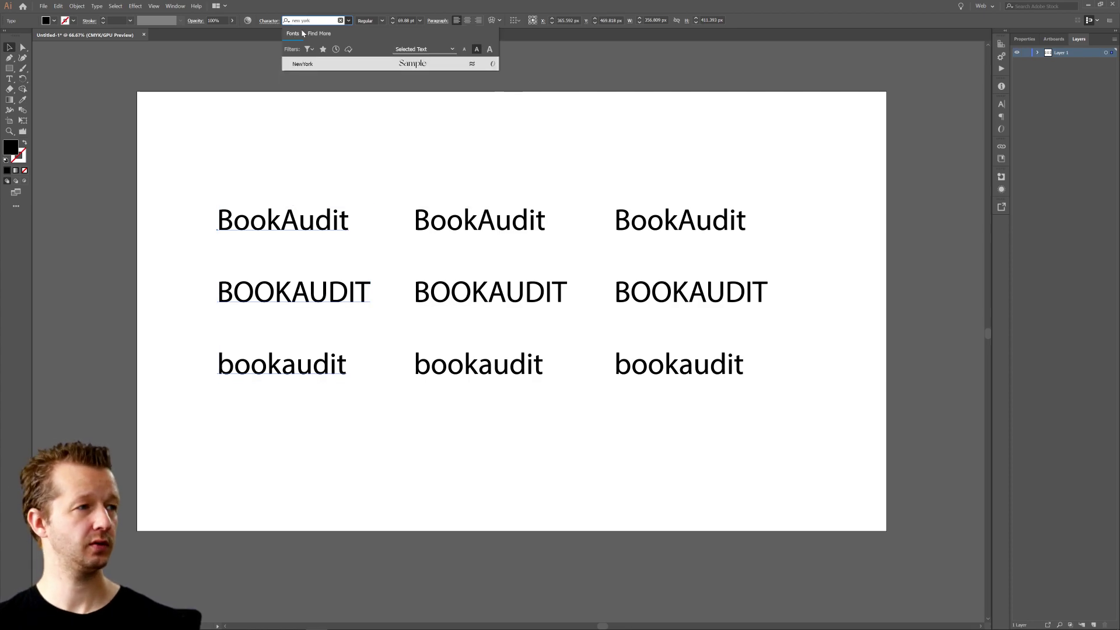
pyautogui.click(300, 64)
# Set the font of the middle text column to Imprimerie.
pyautogui.click(447, 224)
pyautogui.click(322, 20)
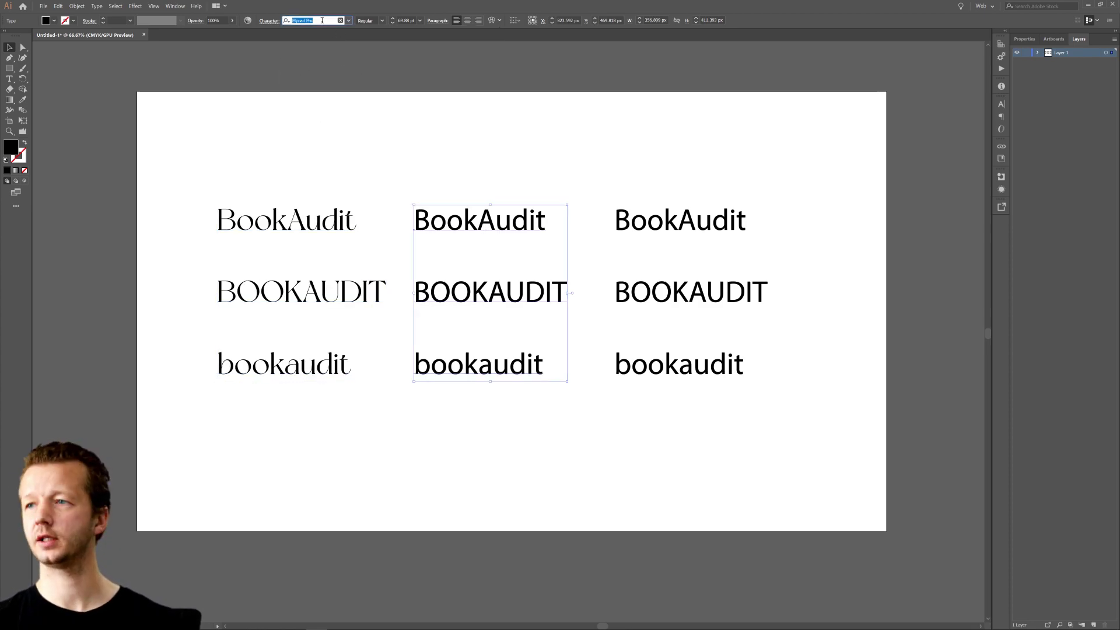
pyautogui.write('imp')
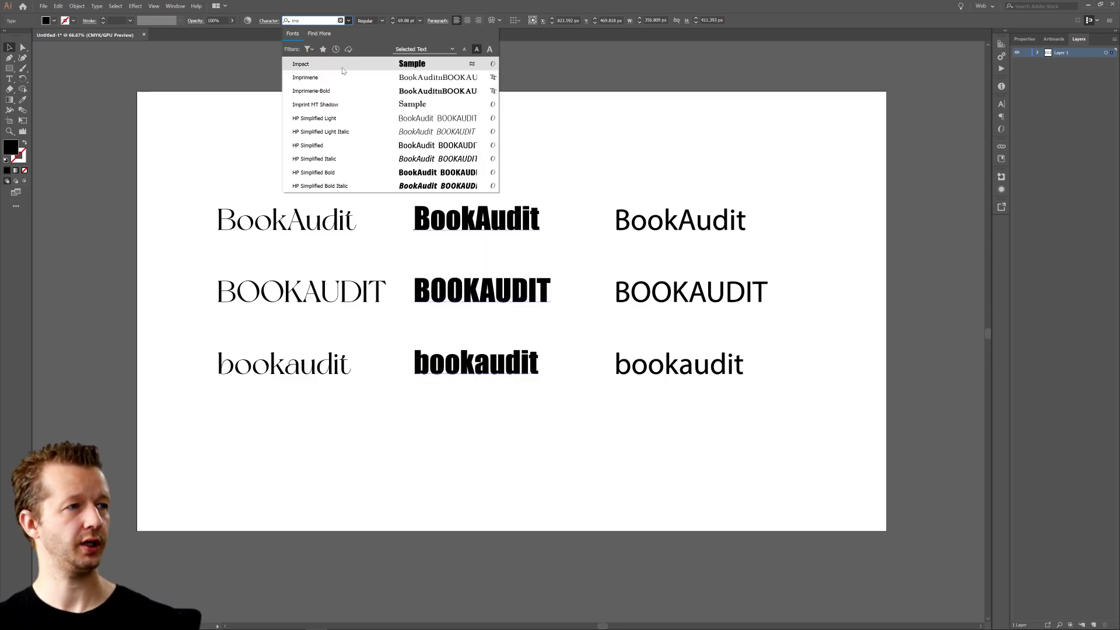
pyautogui.click(315, 77)
# Shift the NewYork and Imprimerie columns slightly left to even out the gaps between the columns.
pyautogui.click(464, 184)
pyautogui.moveTo(293, 223); pyautogui.dragTo(255, 224)
pyautogui.click(350, 195)
pyautogui.moveTo(496, 221); pyautogui.dragTo(478, 221)
pyautogui.click(508, 188)
# Set the font of the third text column to regular Linux Libertine.
pyautogui.click(663, 219)
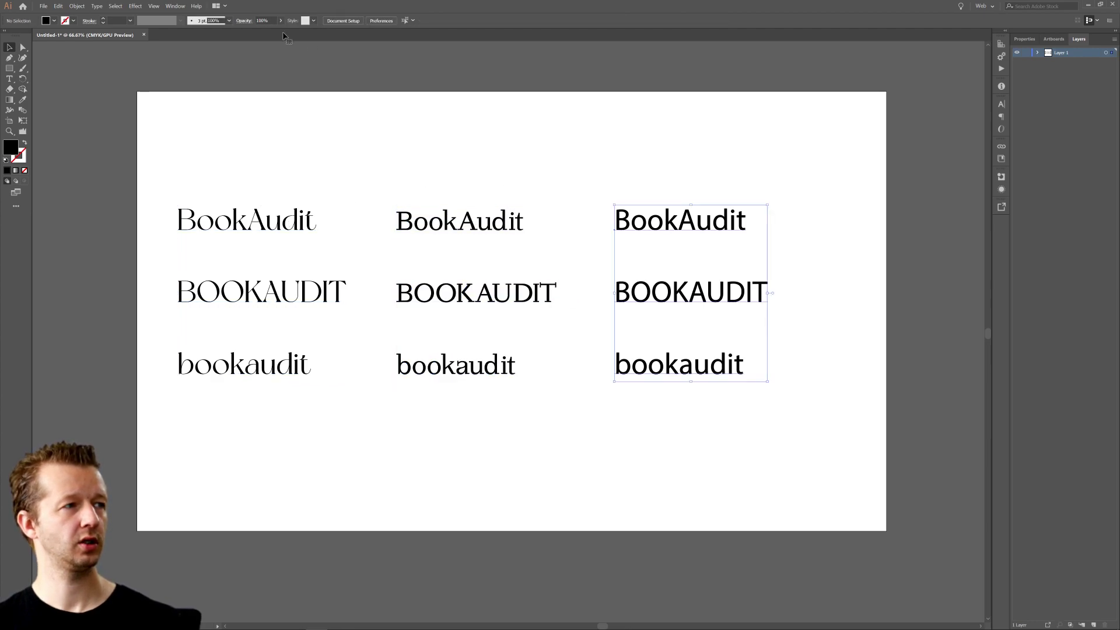
pyautogui.click(325, 21)
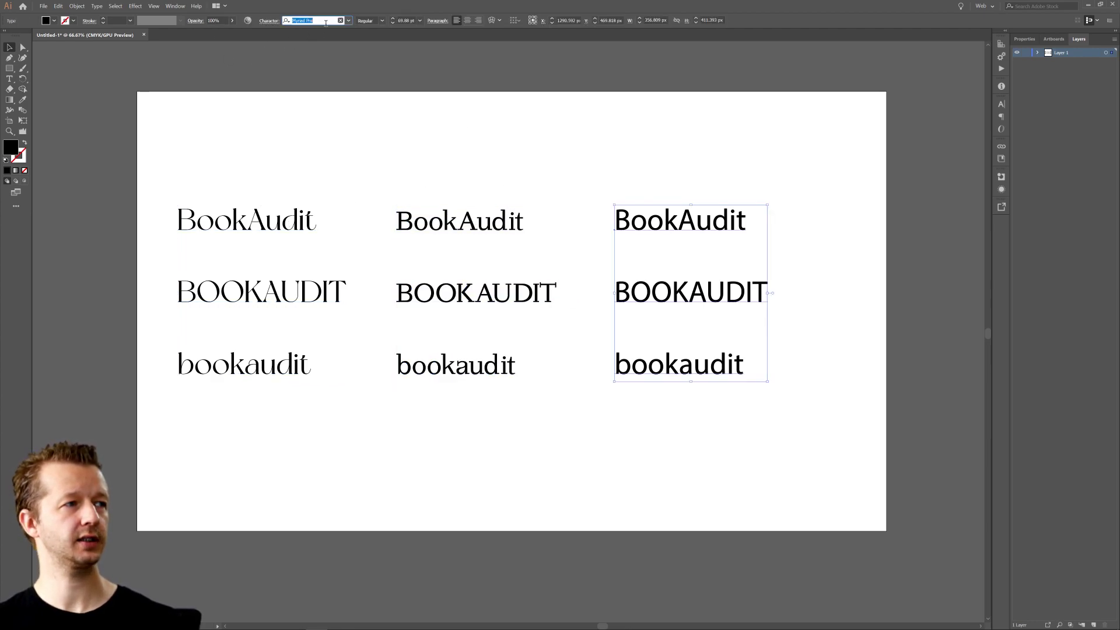
pyautogui.write('linux')
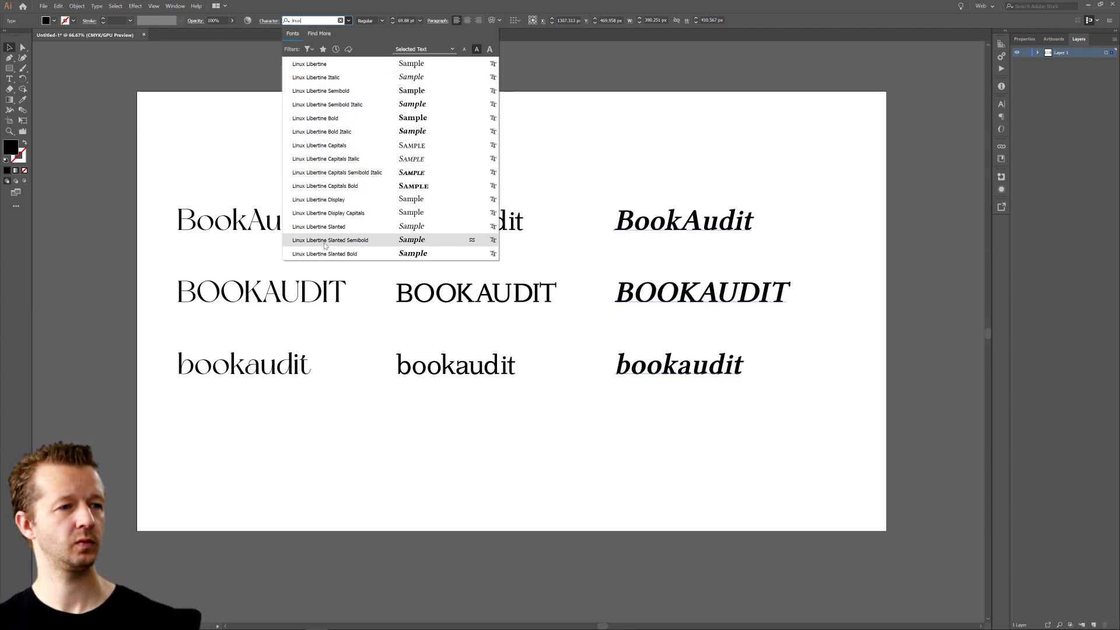
pyautogui.click(314, 64)
# Move the second and third columns further right and scale all three columns down together to about 45 pt.
pyautogui.moveTo(617, 220); pyautogui.dragTo(670, 220)
pyautogui.moveTo(522, 238); pyautogui.dragTo(556, 238)
pyautogui.click(256, 222)
pyautogui.keyDown('shift'); pyautogui.click(706, 227); pyautogui.keyUp('shift')
pyautogui.keyDown('shift'); pyautogui.click(518, 219); pyautogui.keyUp('shift')
pyautogui.moveTo(835, 204); pyautogui.dragTo(731, 250)
# Reposition the three text columns horizontally so they are evenly spread across the artboard.
pyautogui.click(642, 182)
pyautogui.click(575, 224)
pyautogui.moveTo(350, 248); pyautogui.dragTo(281, 248)
pyautogui.click(417, 222)
pyautogui.click(422, 219)
pyautogui.moveTo(494, 251); pyautogui.dragTo(478, 251)
pyautogui.click(485, 181)
pyautogui.moveTo(733, 248); pyautogui.dragTo(714, 248)
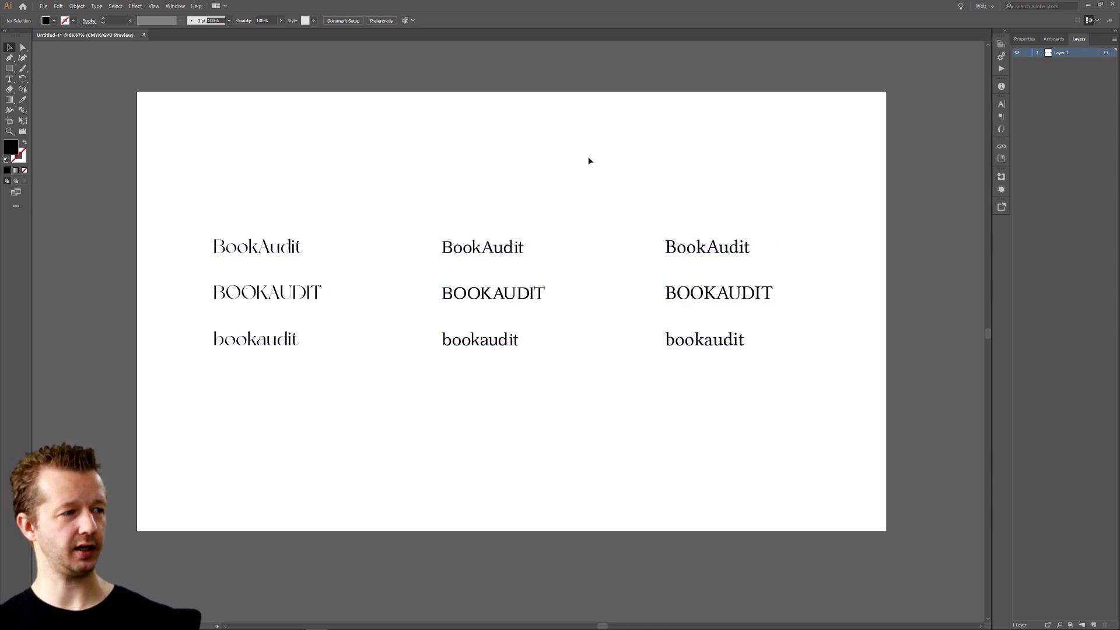
pyautogui.click(589, 160)
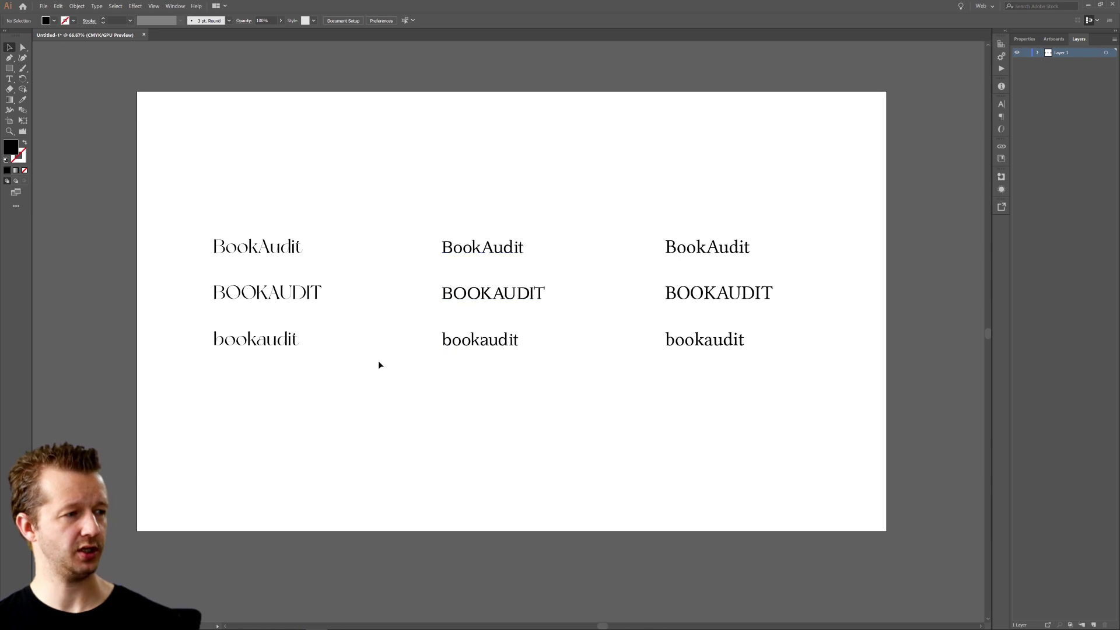
# Scale the NewYork column down to test its legibility at a small size and enlarge it again.
pyautogui.click(266, 274)
pyautogui.moveTo(321, 350); pyautogui.dragTo(310, 351)
pyautogui.click(310, 358)
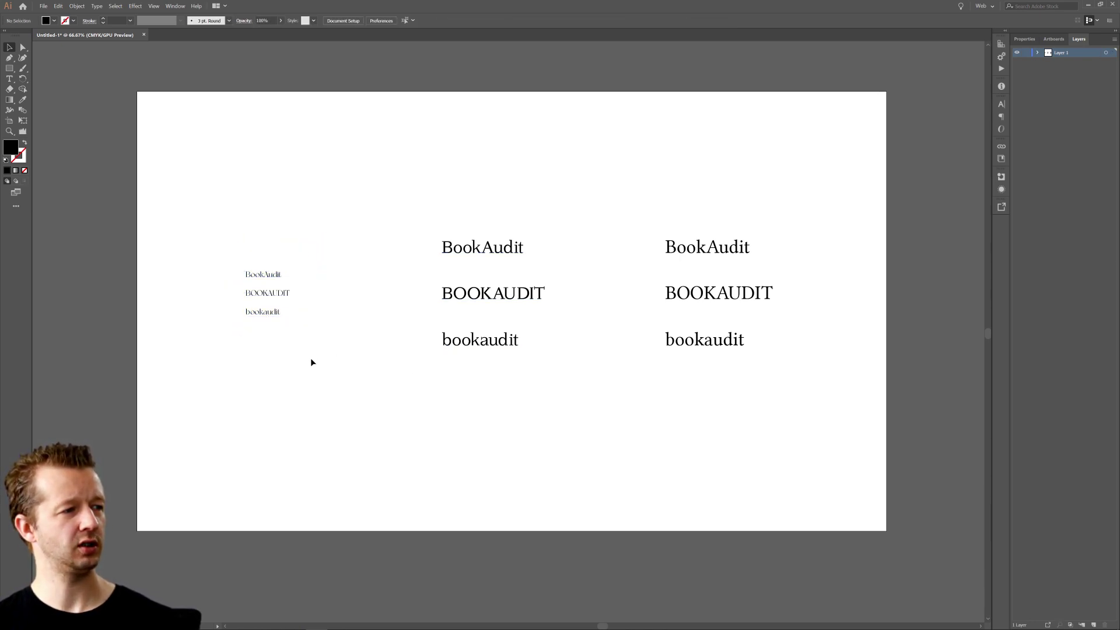
pyautogui.click(275, 313)
pyautogui.moveTo(291, 318); pyautogui.dragTo(342, 345)
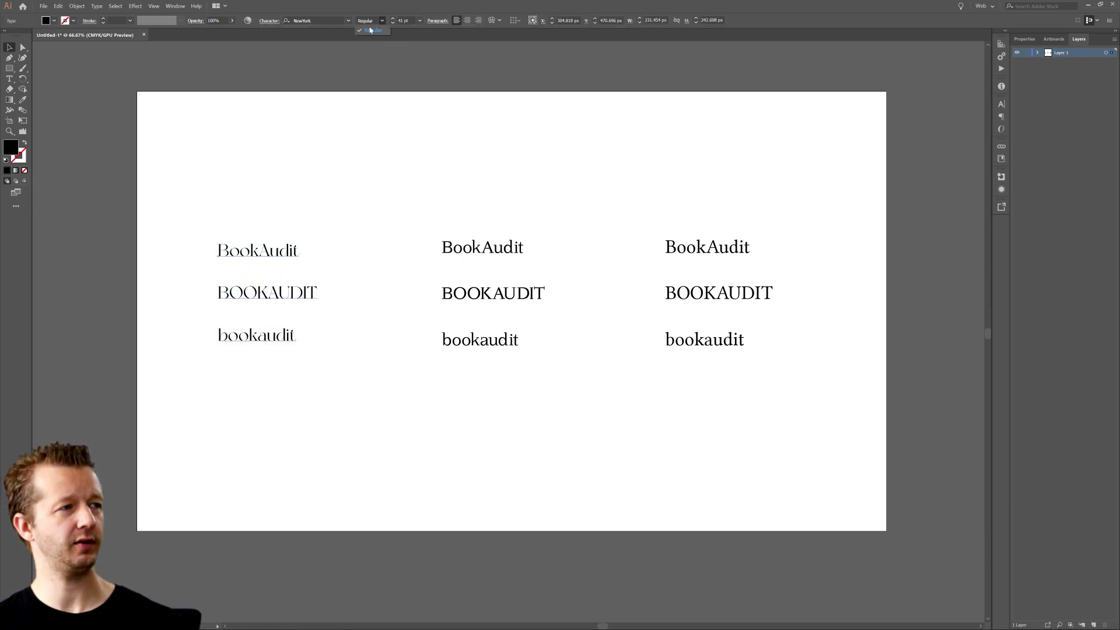
# Delete the NewYork column and move the Imprimerie and Linux Libertine columns together toward the artboard's center.
pyautogui.press('Delete')
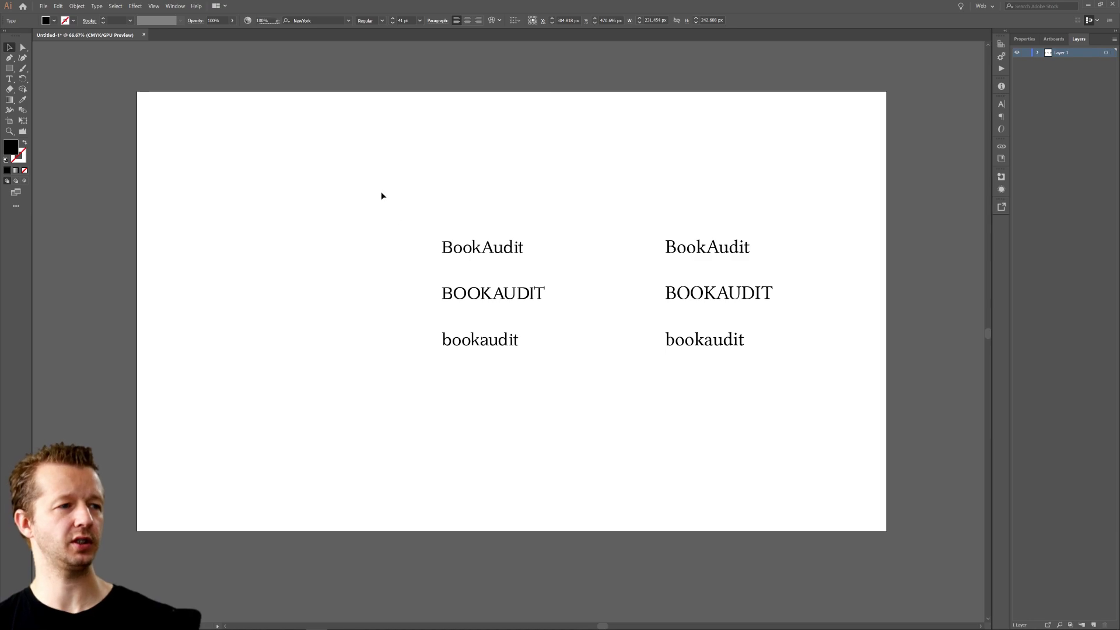
pyautogui.moveTo(367, 160); pyautogui.dragTo(630, 350)
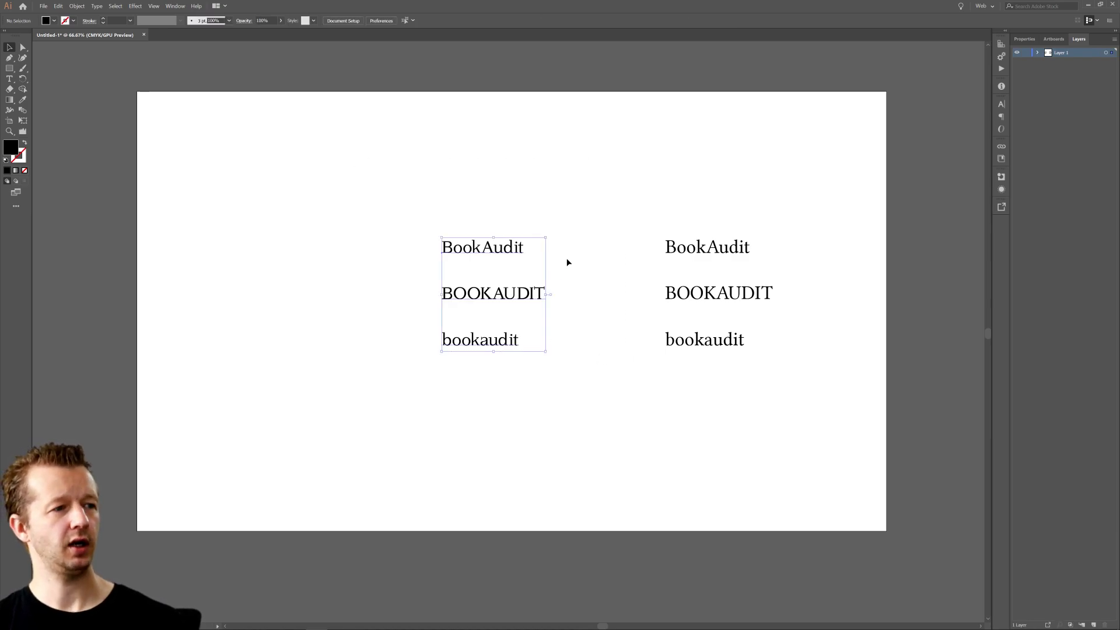
pyautogui.keyDown('shift'); pyautogui.click(675, 245); pyautogui.keyUp('shift')
pyautogui.moveTo(727, 247); pyautogui.dragTo(623, 244)
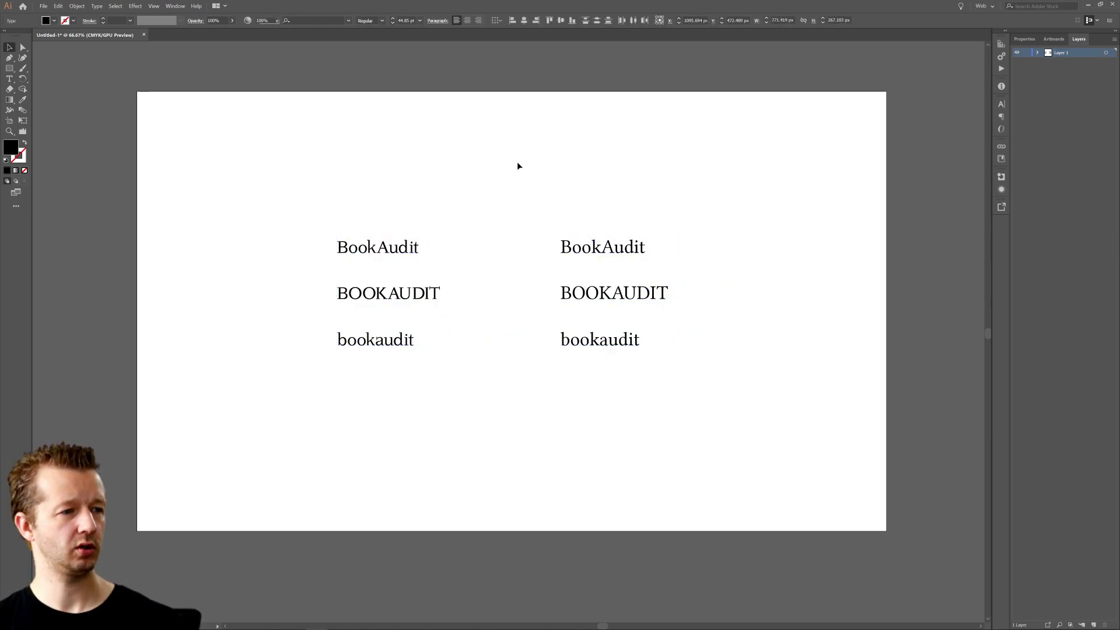
pyautogui.click(514, 163)
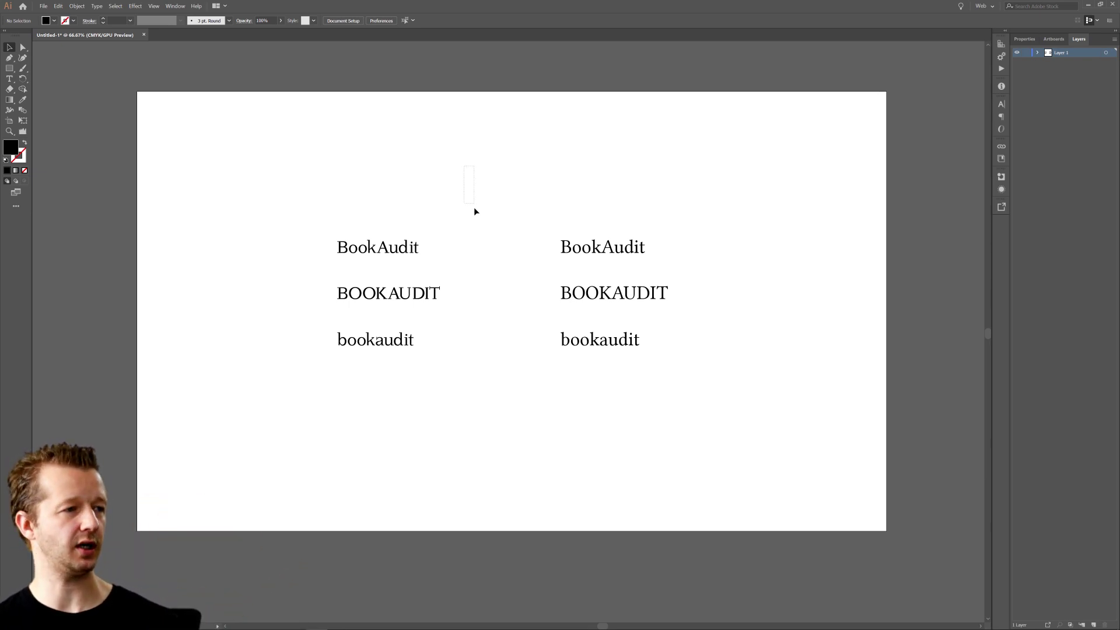
pyautogui.moveTo(310, 203); pyautogui.dragTo(430, 470)
pyautogui.click(486, 349)
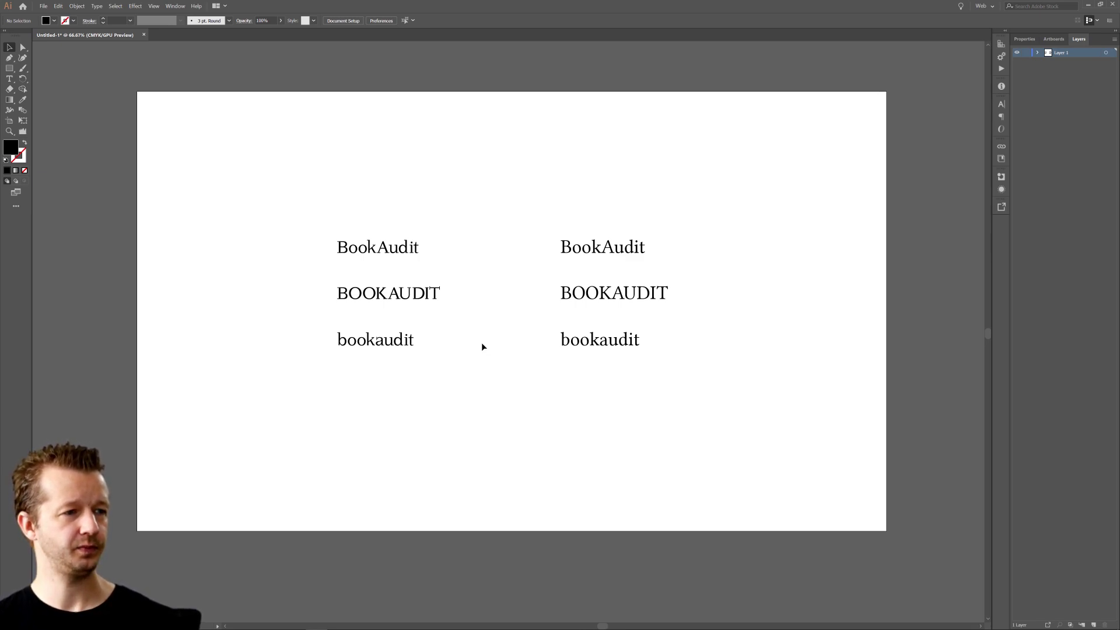
pyautogui.click(611, 251)
pyautogui.click(519, 378)
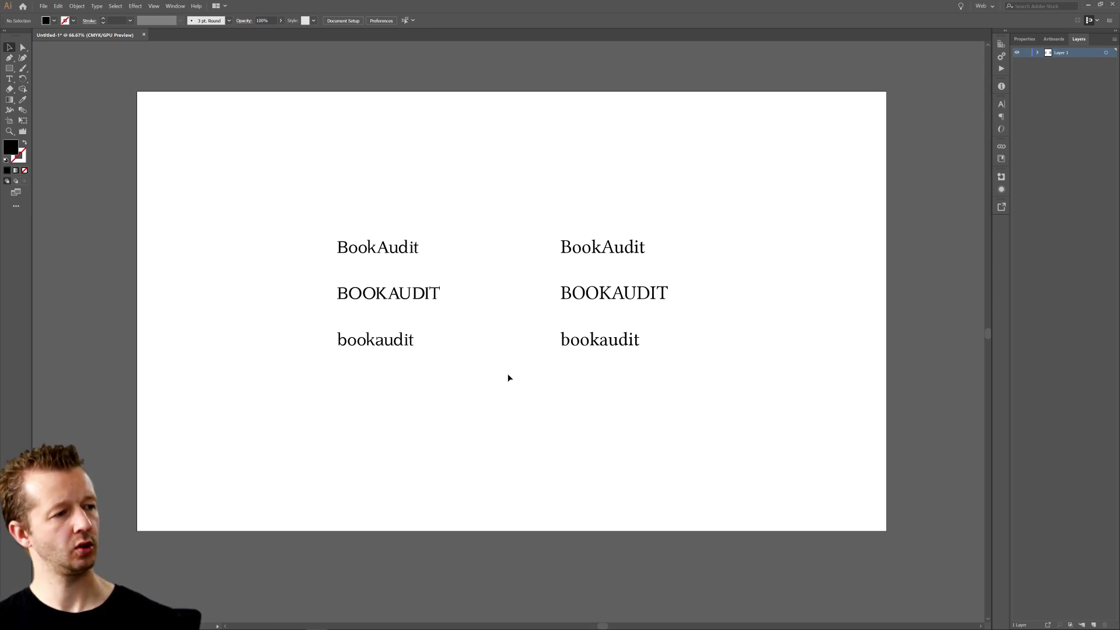
pyautogui.click(398, 295)
pyautogui.click(529, 268)
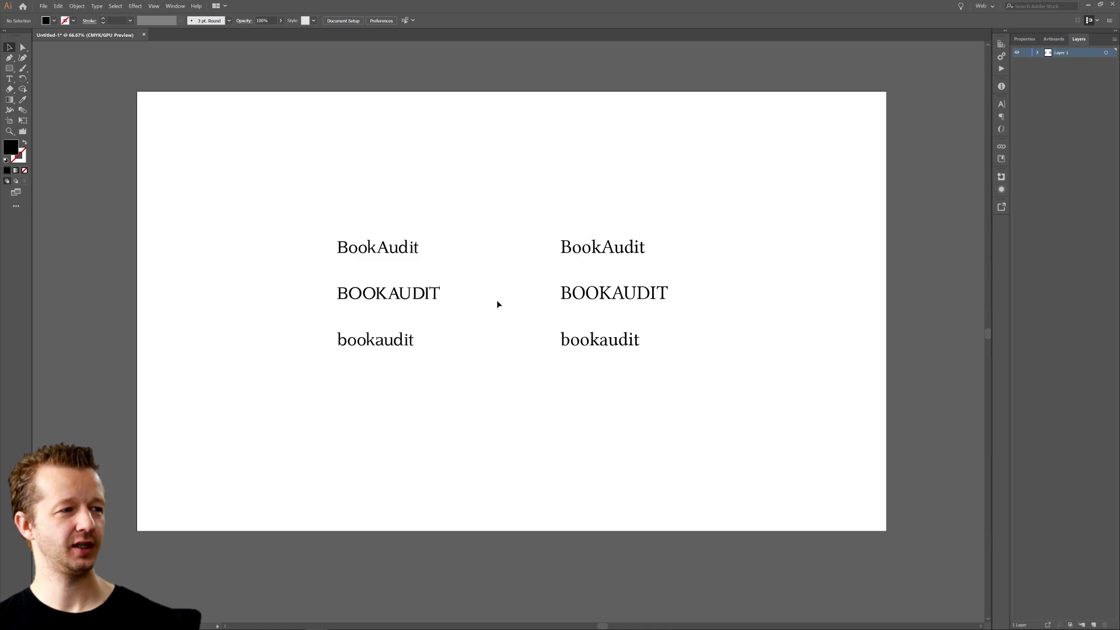
# Compare the Imprimerie and Linux Libertine letterforms and letter spacing up close in all three capitalizations of BookAudit.
pyautogui.scroll(4, 497, 300)
pyautogui.scroll(-3, 499, 299)
pyautogui.moveTo(500, 285); pyautogui.dragTo(550, 280)
pyautogui.scroll(2, 550, 280)
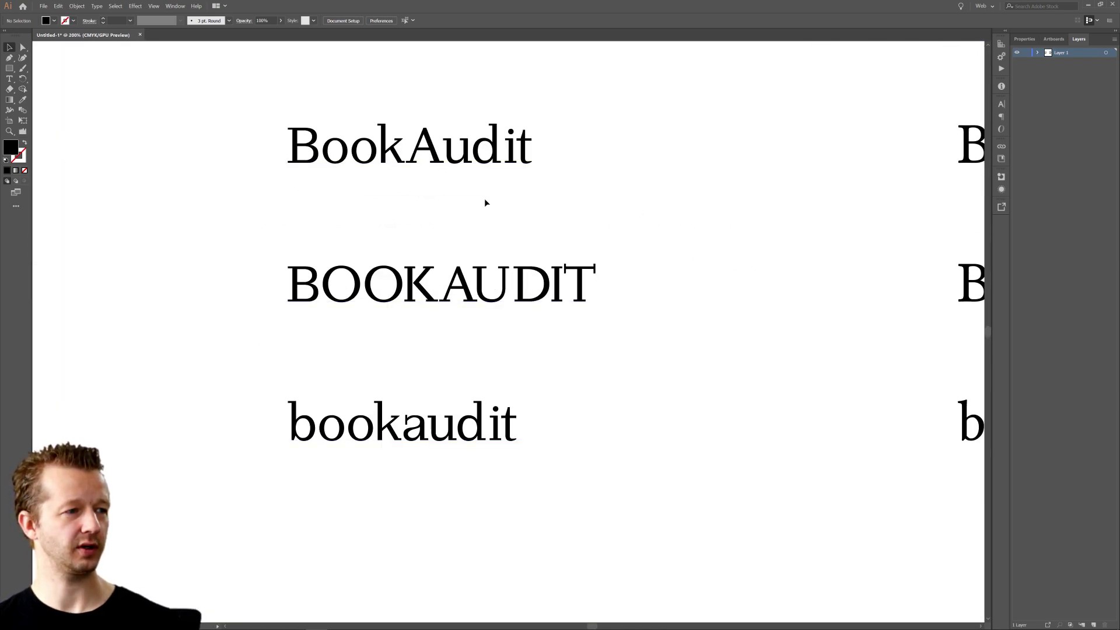
pyautogui.moveTo(456, 214); pyautogui.dragTo(465, 248)
pyautogui.moveTo(694, 297); pyautogui.dragTo(130, 298)
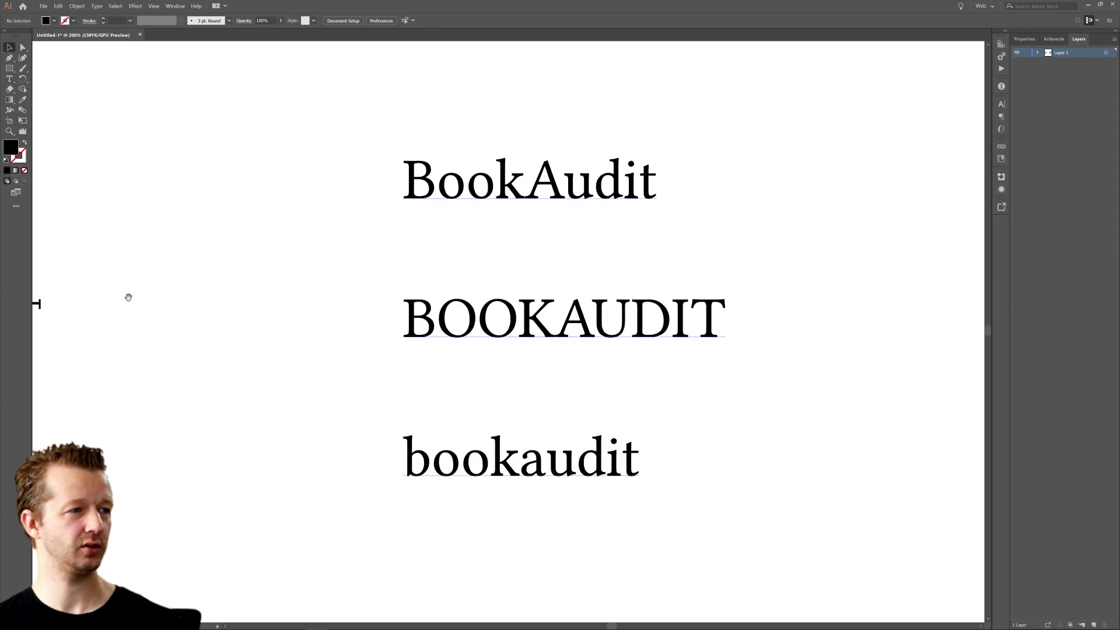
pyautogui.moveTo(399, 291); pyautogui.dragTo(311, 284)
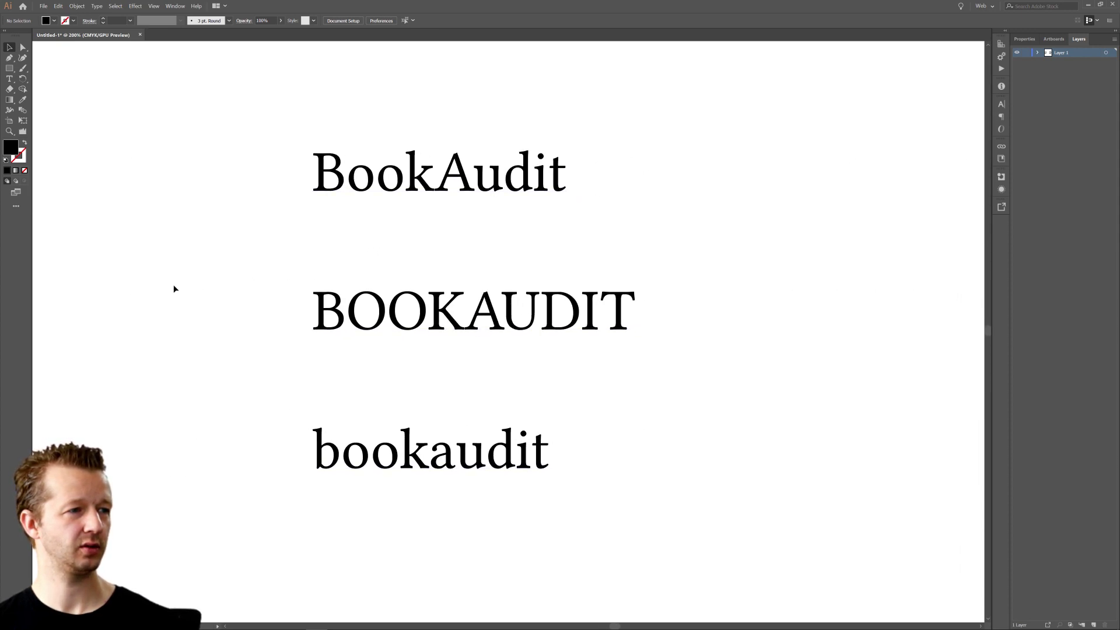
pyautogui.moveTo(171, 288); pyautogui.dragTo(295, 293)
pyautogui.moveTo(765, 261); pyautogui.dragTo(554, 260)
# Delete the Imprimerie column and select the remaining Linux Libertine text block.
pyautogui.click(380, 303)
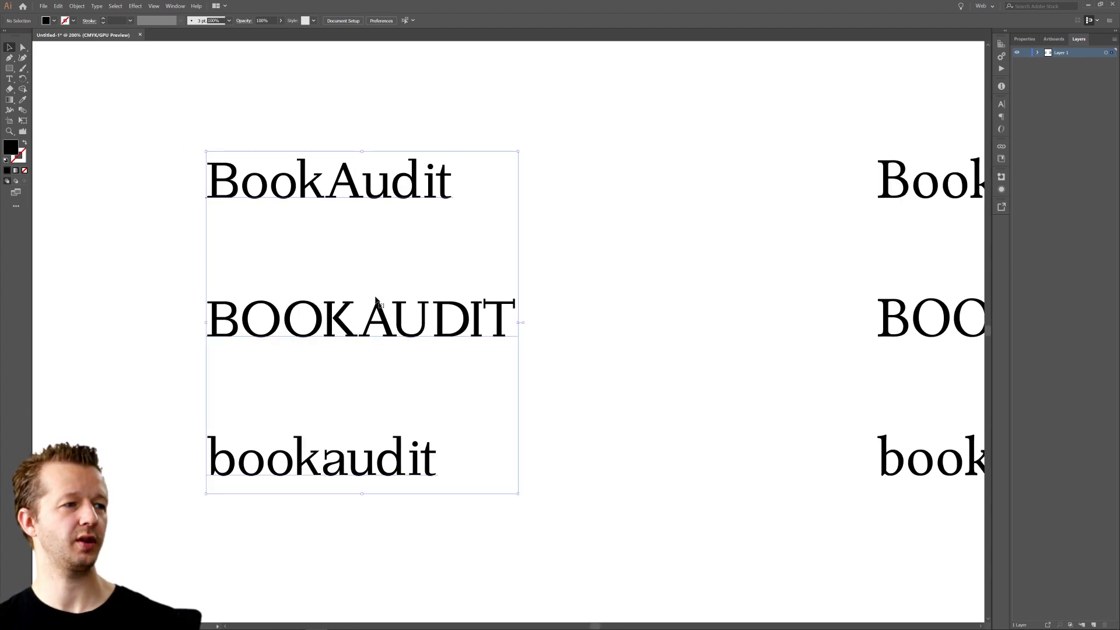
pyautogui.press('Delete')
pyautogui.hscroll(5, 639, 271)
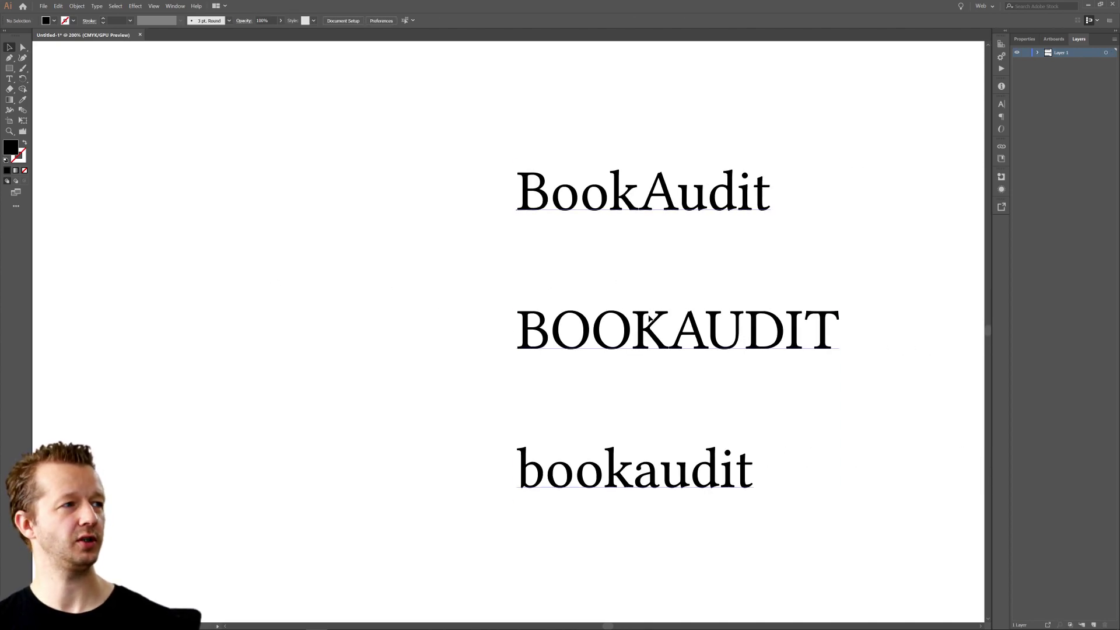
pyautogui.click(639, 287)
pyautogui.hscroll(3, 441, 287)
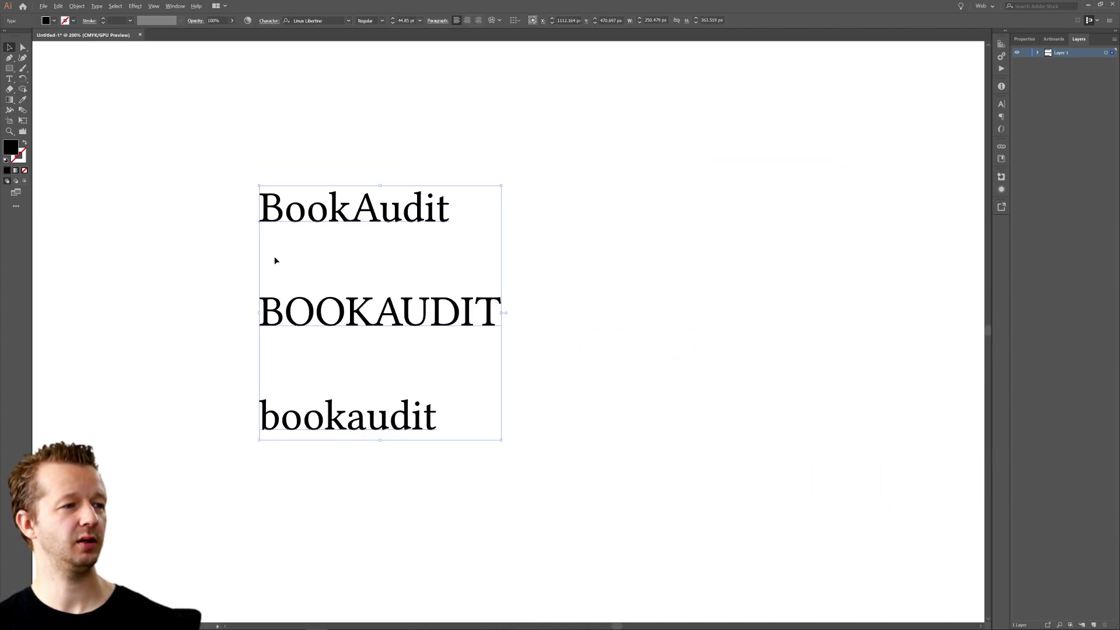
# Move the Linux Libertine text block toward the middle of the artboard and deselect it.
pyautogui.scroll(-3, 275, 254)
pyautogui.moveTo(185, 222); pyautogui.dragTo(338, 248)
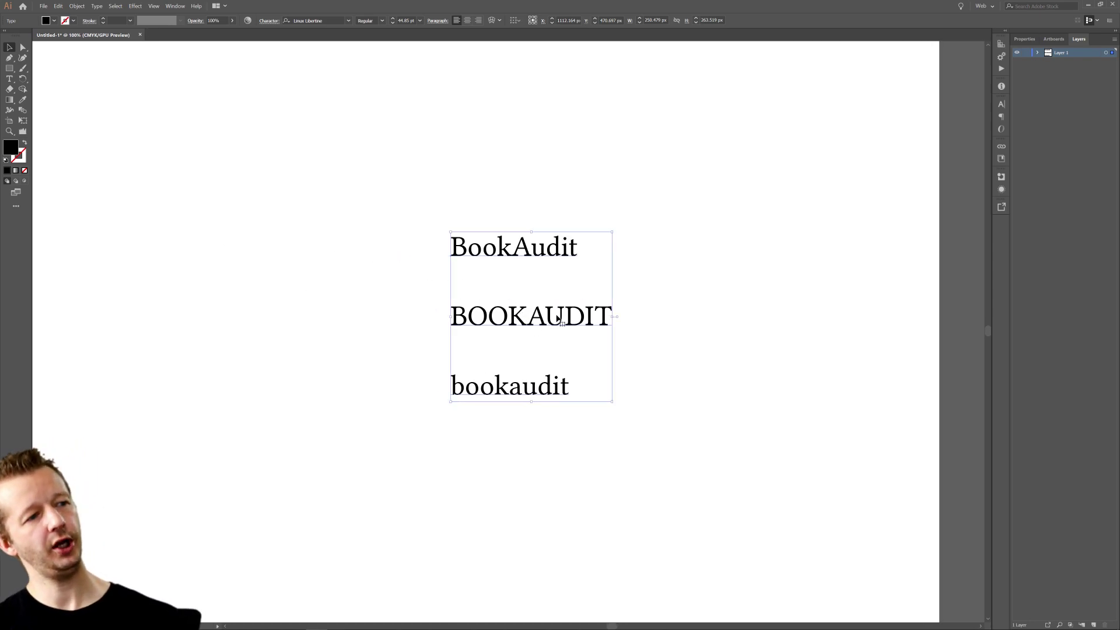
pyautogui.click(698, 290)
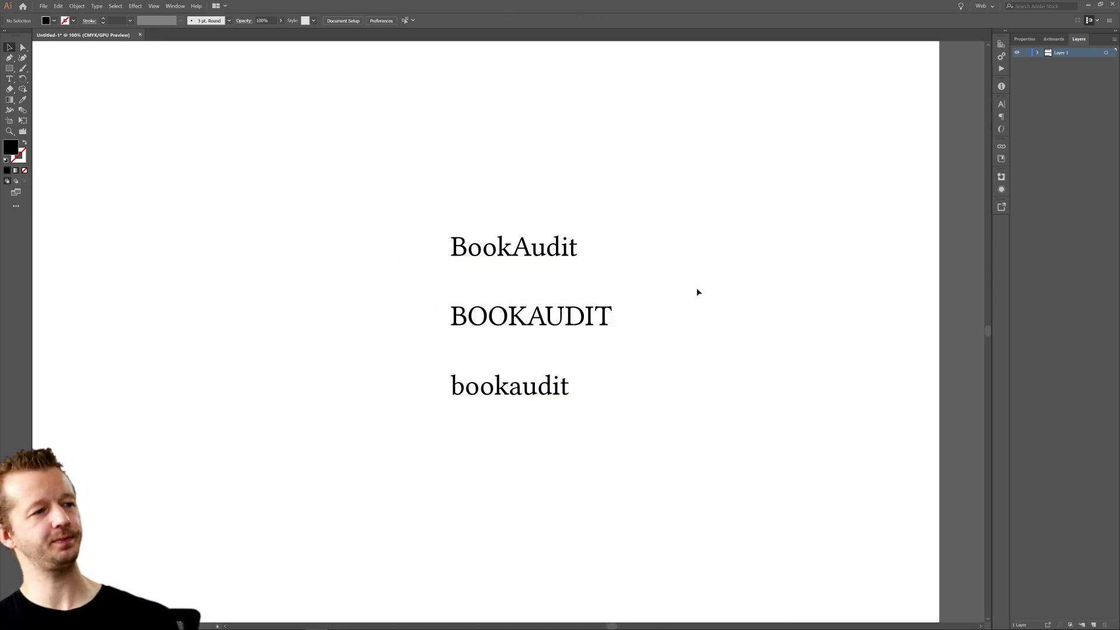
# Delete the all-uppercase and all-lowercase lines from the text block, keeping only the mixed-case BookAudit.
pyautogui.click(540, 320)
pyautogui.doubleClick(535, 320)
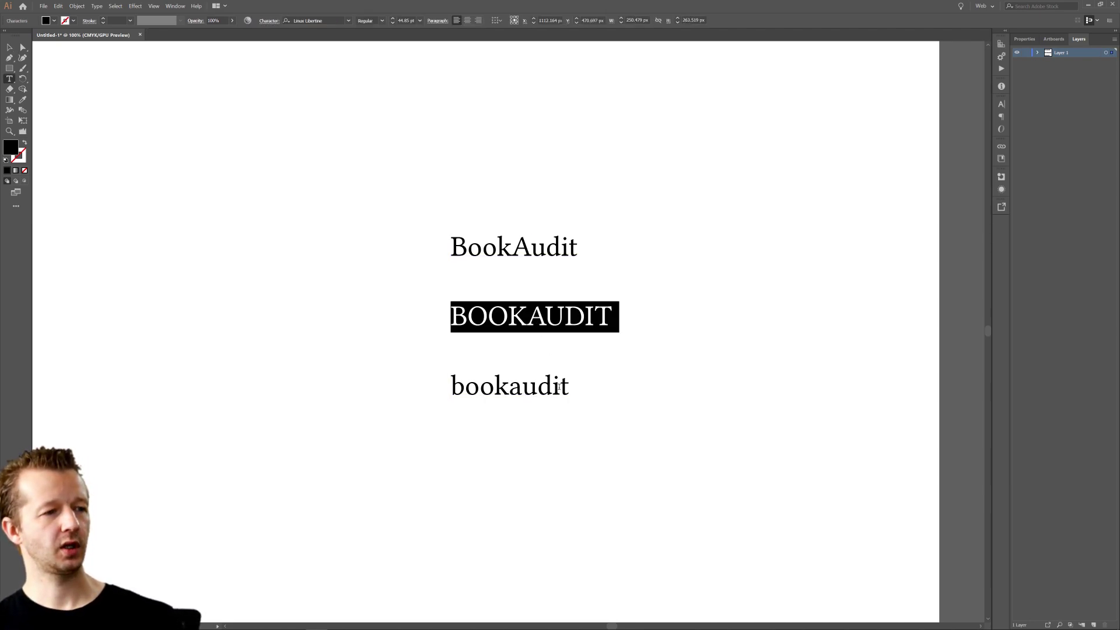
pyautogui.moveTo(560, 386); pyautogui.dragTo(459, 287)
pyautogui.press('BackSpace')
pyautogui.press('BackSpace')
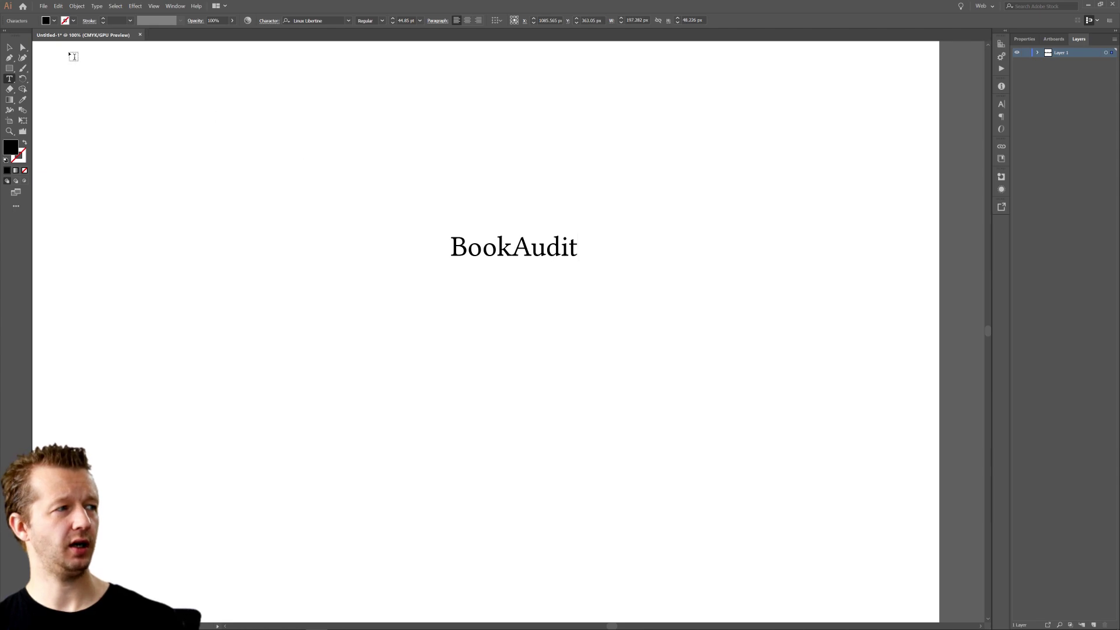
# Enlarge the BookAudit wordmark to about 106 pt and place it near the artboard's center.
pyautogui.click(9, 47)
pyautogui.moveTo(579, 264); pyautogui.dragTo(598, 362)
pyautogui.scroll(-3, 508, 323)
pyautogui.scroll(2, 433, 307)
pyautogui.click(504, 400)
pyautogui.scroll(1, 505, 399)
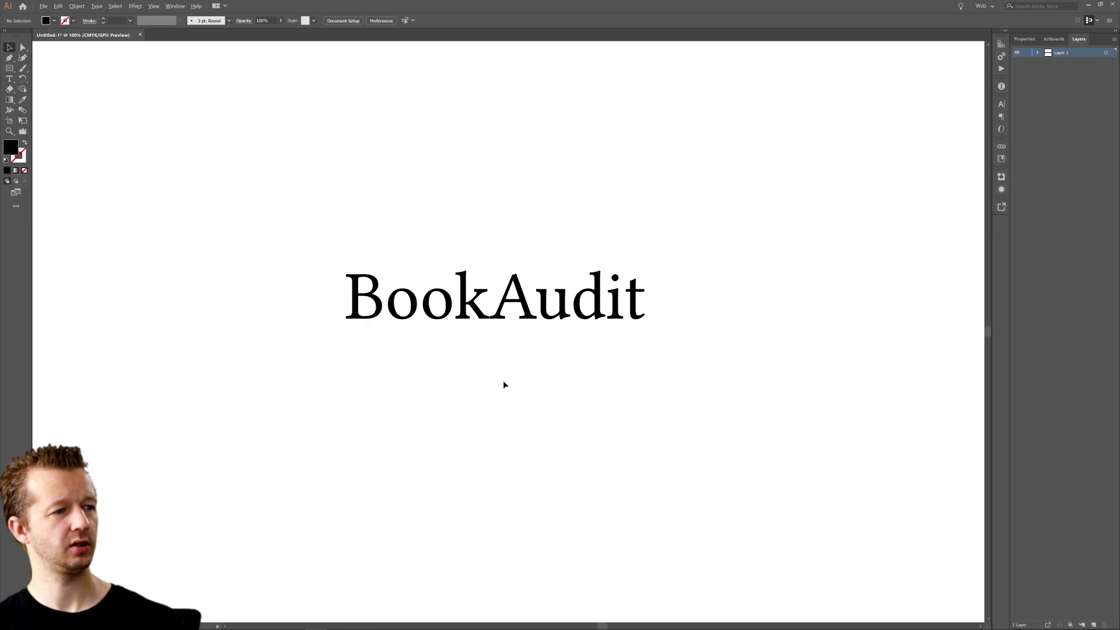
# Bring up the character settings for the BookAudit text and try to reduce the kerning of the whole word.
pyautogui.click(484, 318)
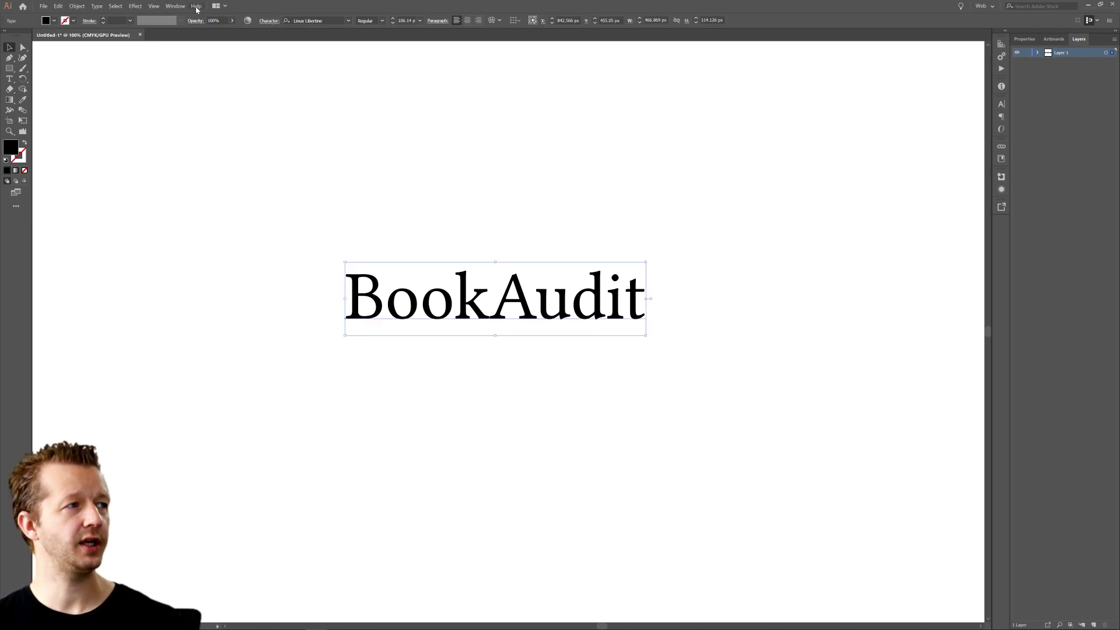
pyautogui.click(176, 6)
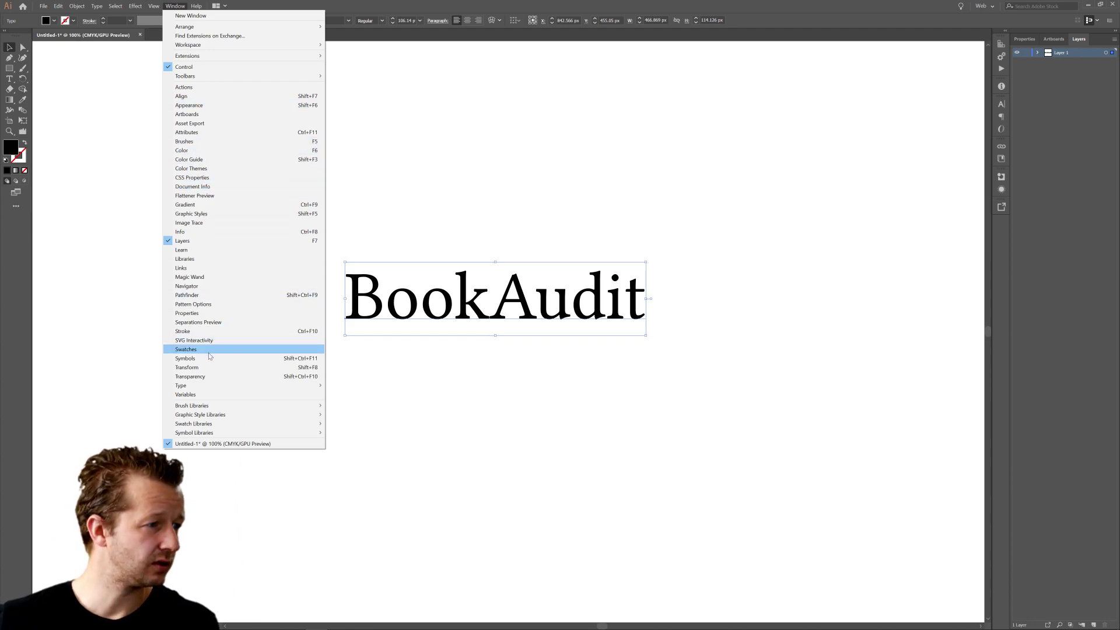
pyautogui.moveTo(210, 385)
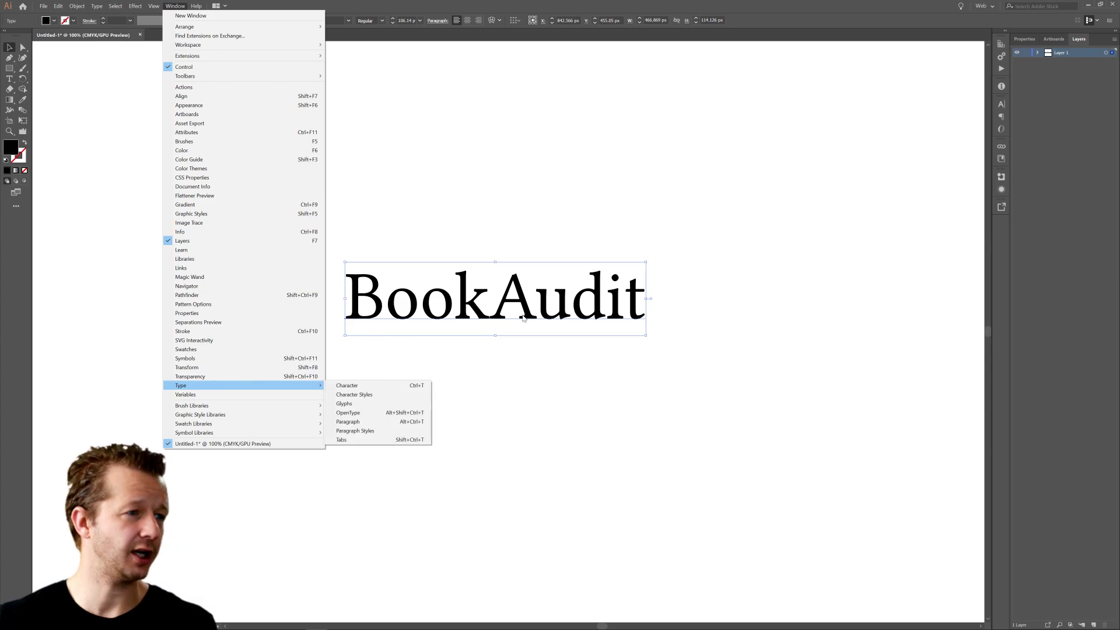
pyautogui.click(367, 388)
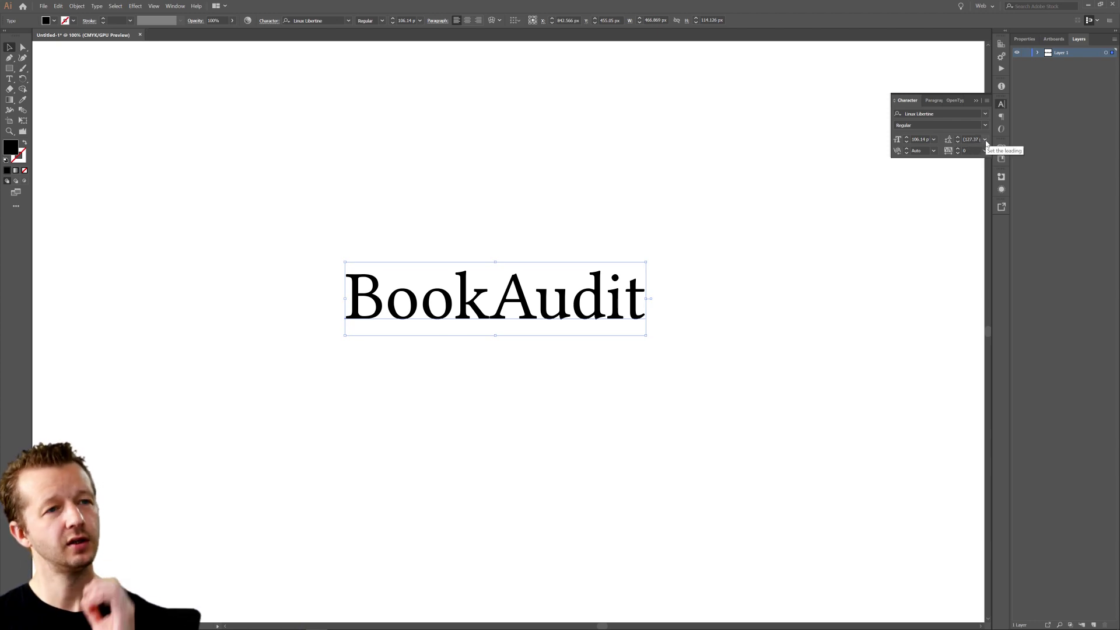
pyautogui.click(906, 153)
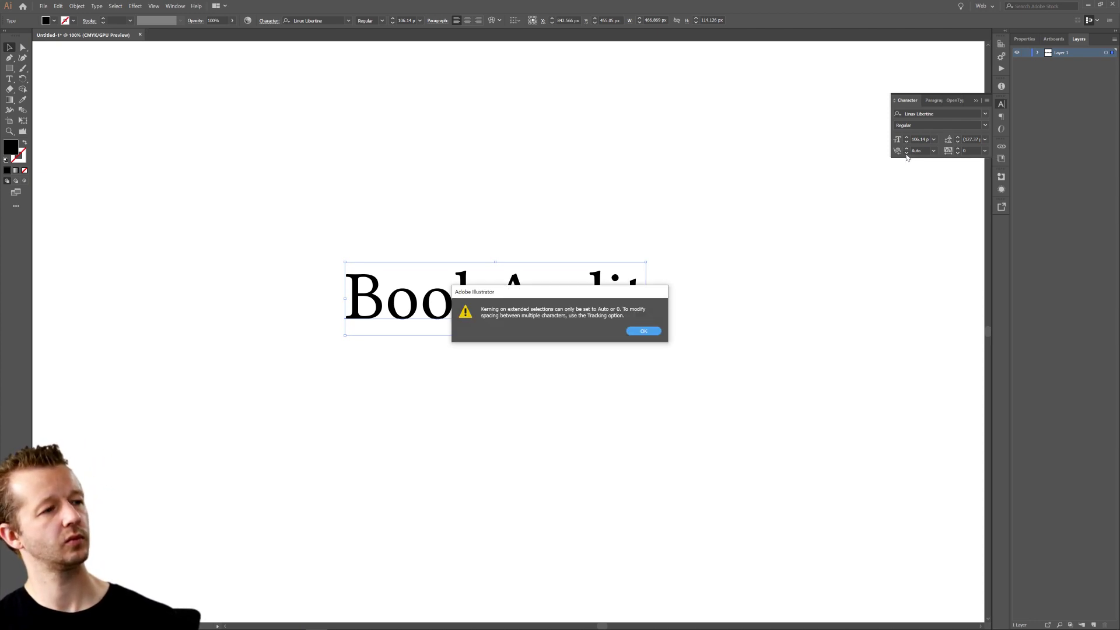
pyautogui.click(652, 335)
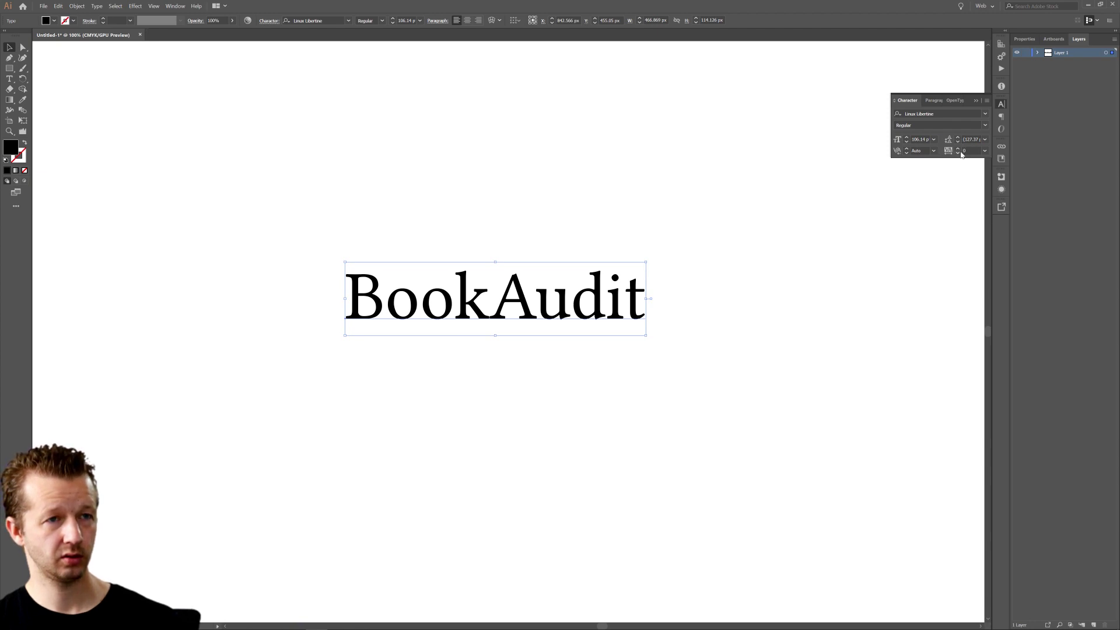
# Tighten the tracking of the BookAudit text to -9 and check the letter spacing at several zoom levels.
pyautogui.click(957, 154)
pyautogui.click(957, 153)
pyautogui.click(958, 154)
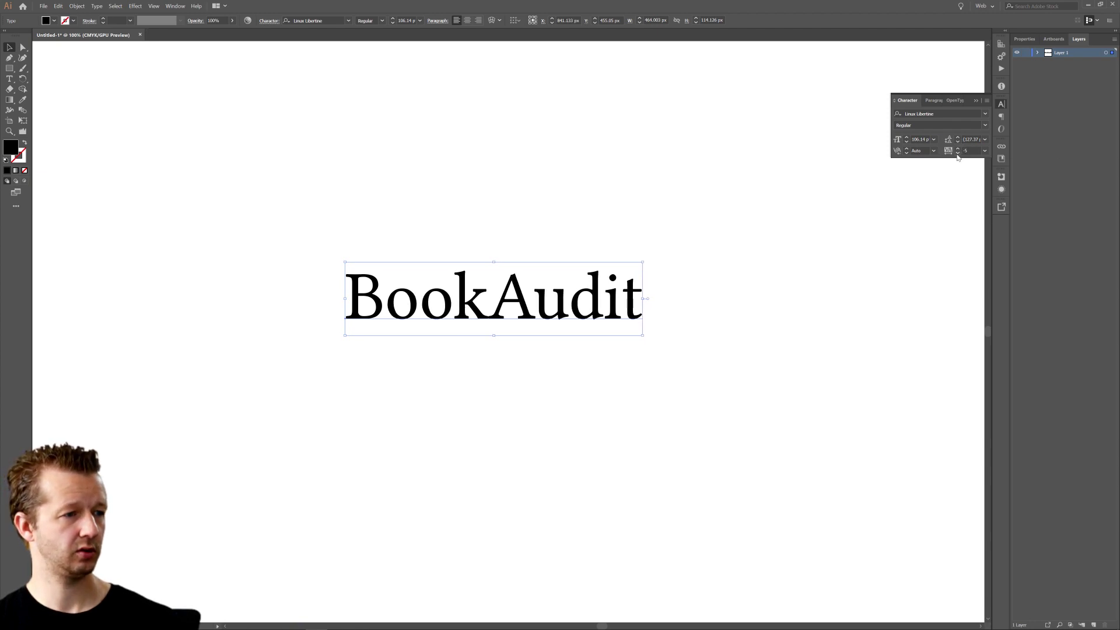
pyautogui.click(957, 154)
pyautogui.click(957, 153)
pyautogui.click(957, 153)
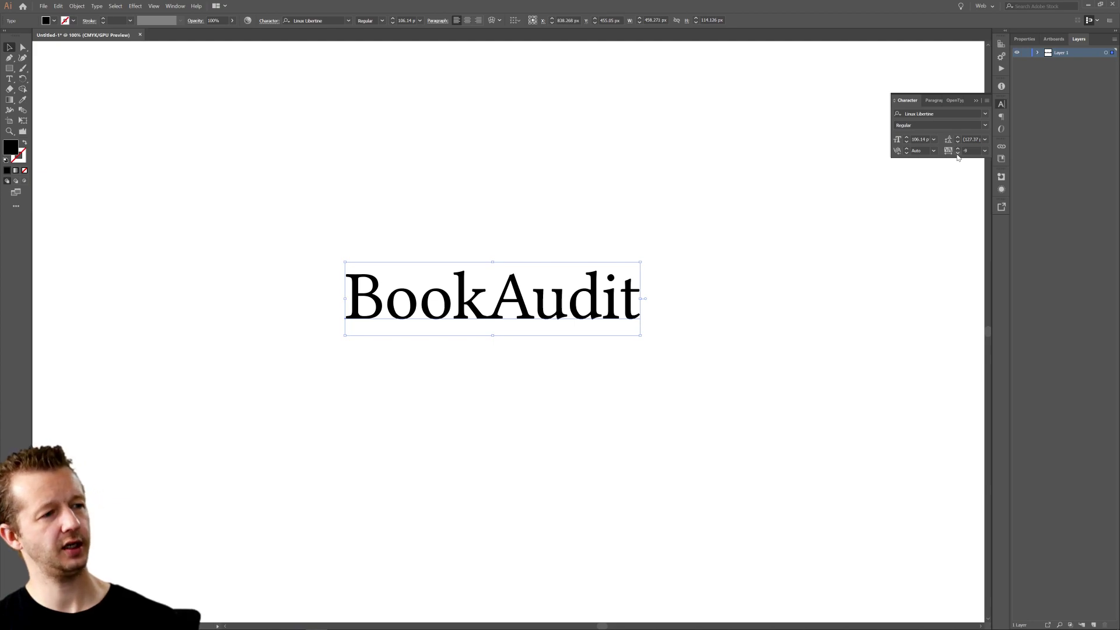
pyautogui.click(677, 405)
pyautogui.scroll(-3, 545, 397)
pyautogui.scroll(2, 546, 402)
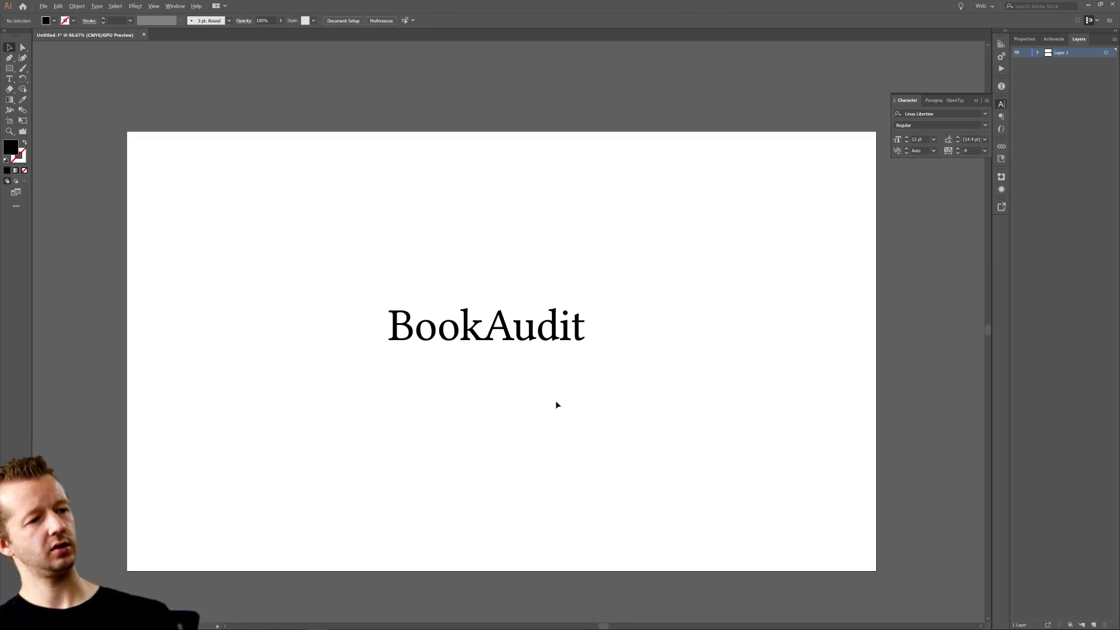
pyautogui.scroll(2, 487, 362)
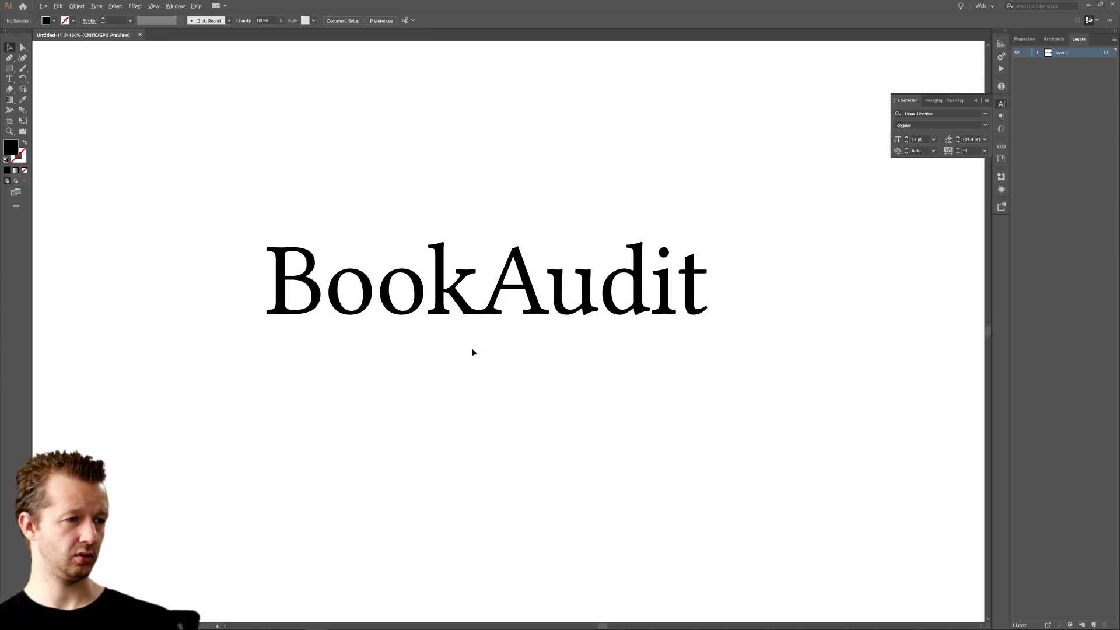
# Duplicate the BookAudit wordmark twice, placing the two copies side by side below the artboard.
pyautogui.click(354, 303)
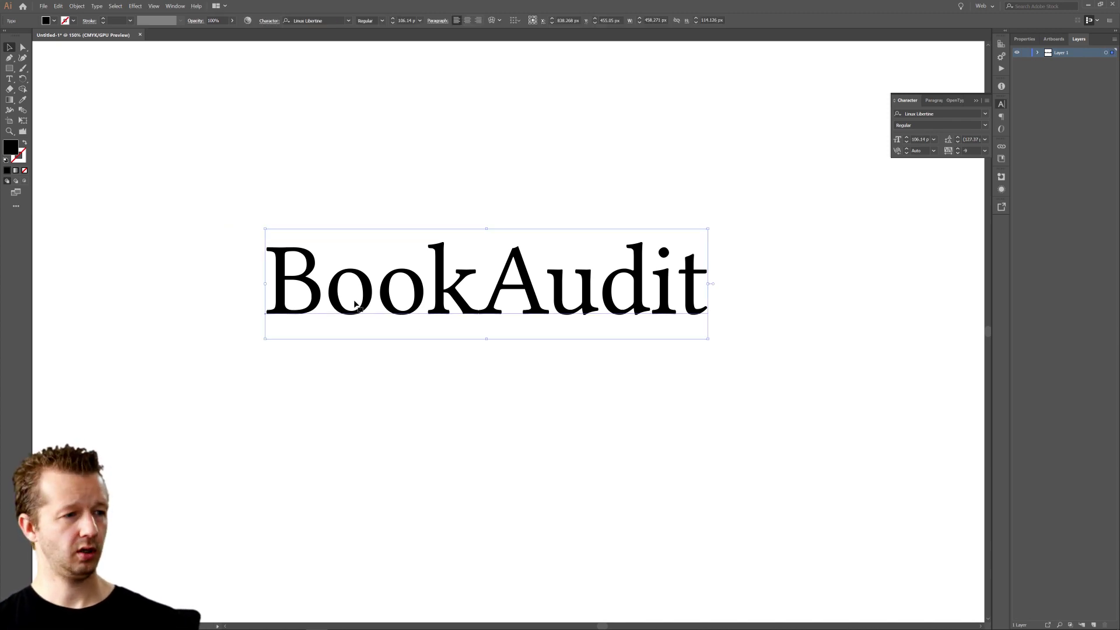
pyautogui.hotkey('ctrl', 'shift', 'b')
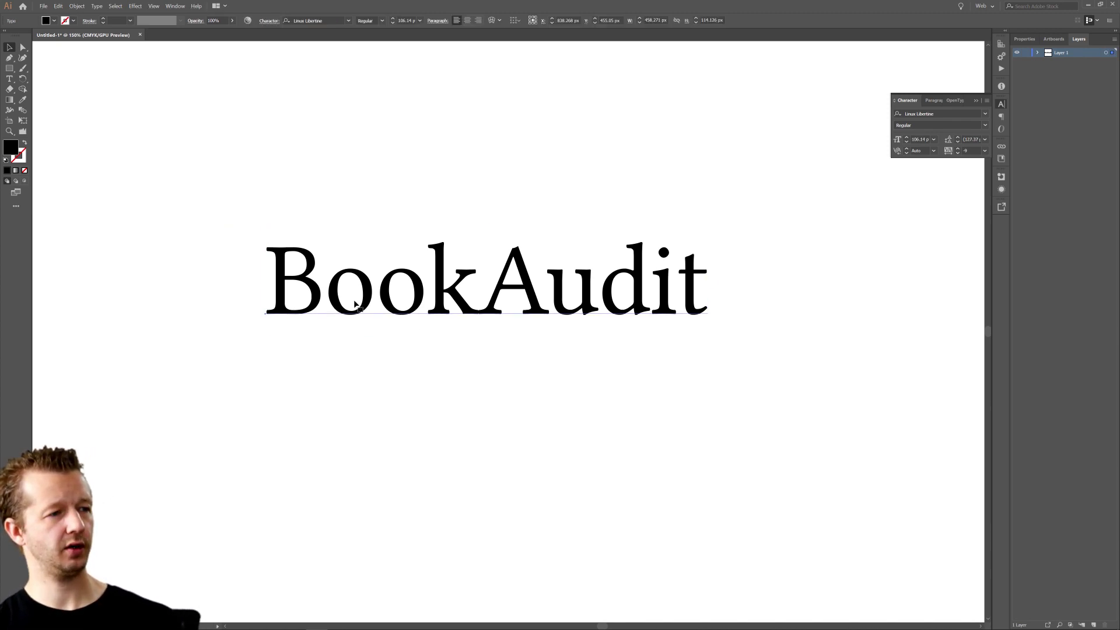
pyautogui.hotkey('ctrl', 'shift', 'b')
pyautogui.moveTo(355, 304); pyautogui.dragTo(354, 467)
pyautogui.scroll(-3, 497, 475)
pyautogui.moveTo(497, 476); pyautogui.dragTo(599, 540)
# Change the capital A to a lowercase a in the second copy below the artboard so it reads Bookaudit.
pyautogui.doubleClick(624, 527)
pyautogui.click(626, 528)
pyautogui.hotkey('shift', 'Left')
pyautogui.write('a')
pyautogui.press('Escape')
pyautogui.click(696, 516)
# Copy the Bookaudit version onto the artboard beneath BookAudit and align their left edges.
pyautogui.click(624, 525)
pyautogui.moveTo(624, 525); pyautogui.dragTo(563, 387)
pyautogui.click(617, 389)
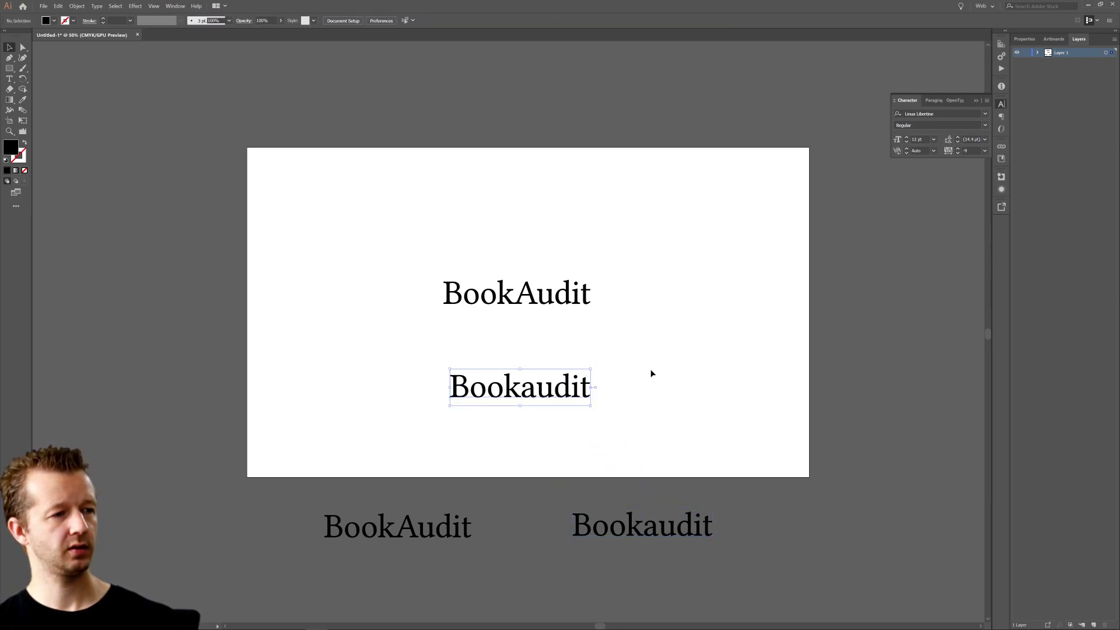
pyautogui.click(697, 394)
pyautogui.scroll(2, 508, 400)
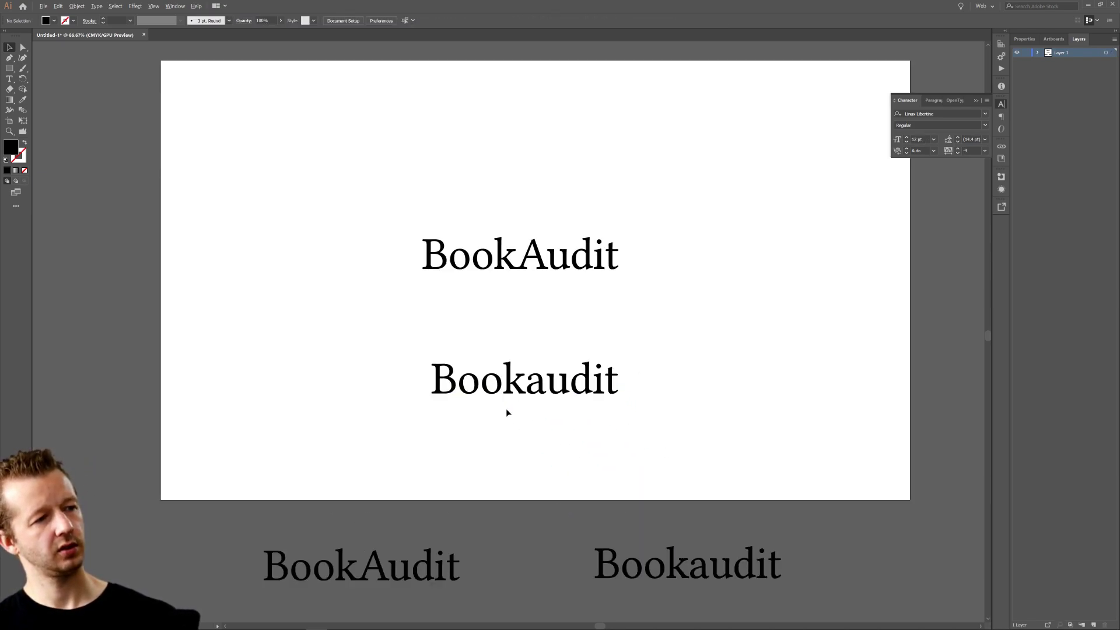
pyautogui.moveTo(557, 382); pyautogui.dragTo(530, 346)
pyautogui.click(656, 295)
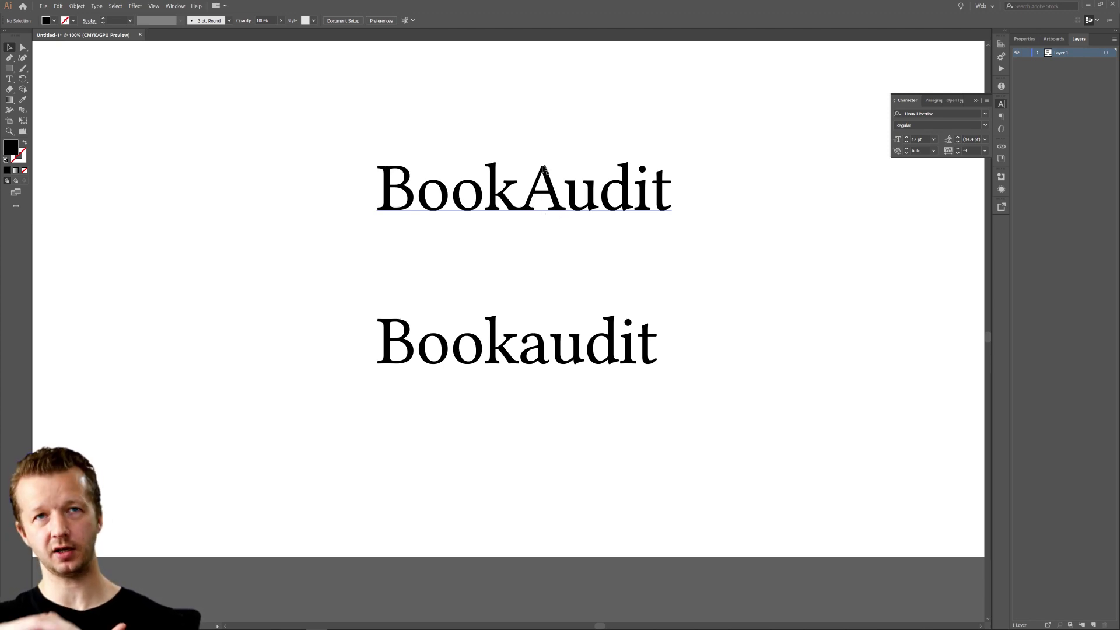
# Compare both capitalizations, delete the BookAudit version from the artboard and move Bookaudit to the artboard's center.
pyautogui.click(500, 350)
pyautogui.click(577, 274)
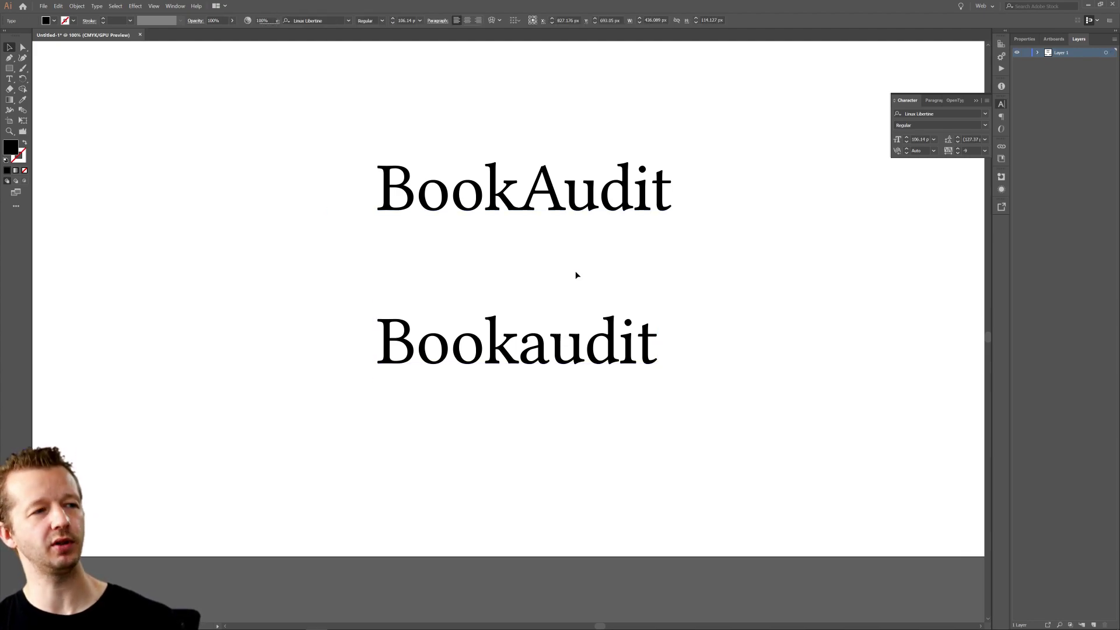
pyautogui.scroll(-2, 743, 297)
pyautogui.scroll(2, 743, 297)
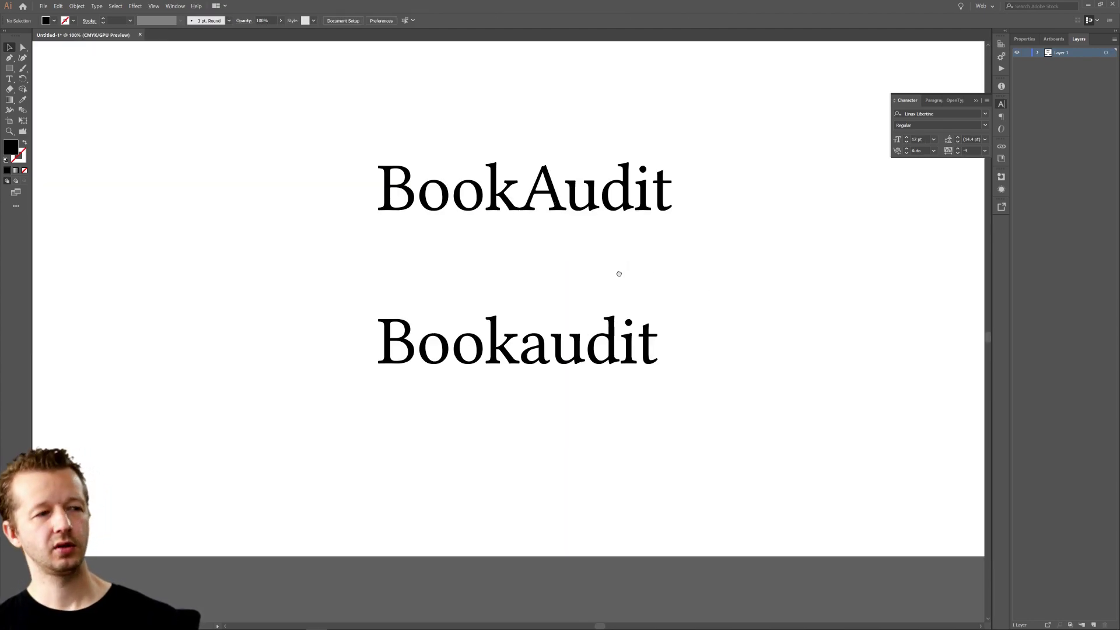
pyautogui.moveTo(619, 273); pyautogui.dragTo(590, 319)
pyautogui.click(483, 250)
pyautogui.press('Delete')
pyautogui.moveTo(522, 387); pyautogui.dragTo(518, 287)
pyautogui.scroll(-1, 666, 338)
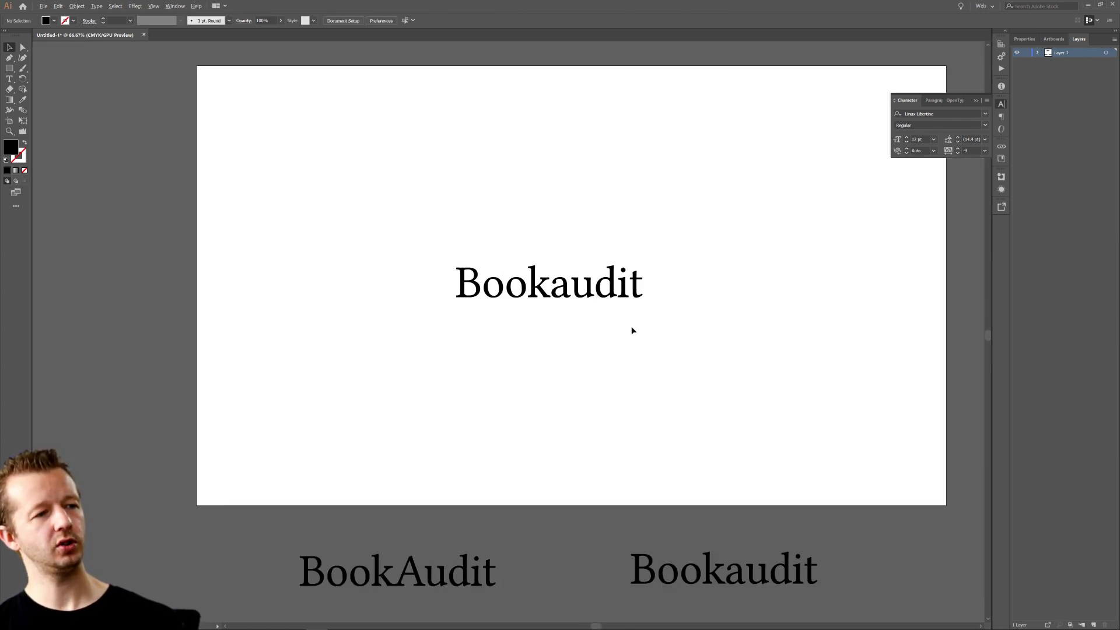
pyautogui.moveTo(638, 292); pyautogui.dragTo(693, 303)
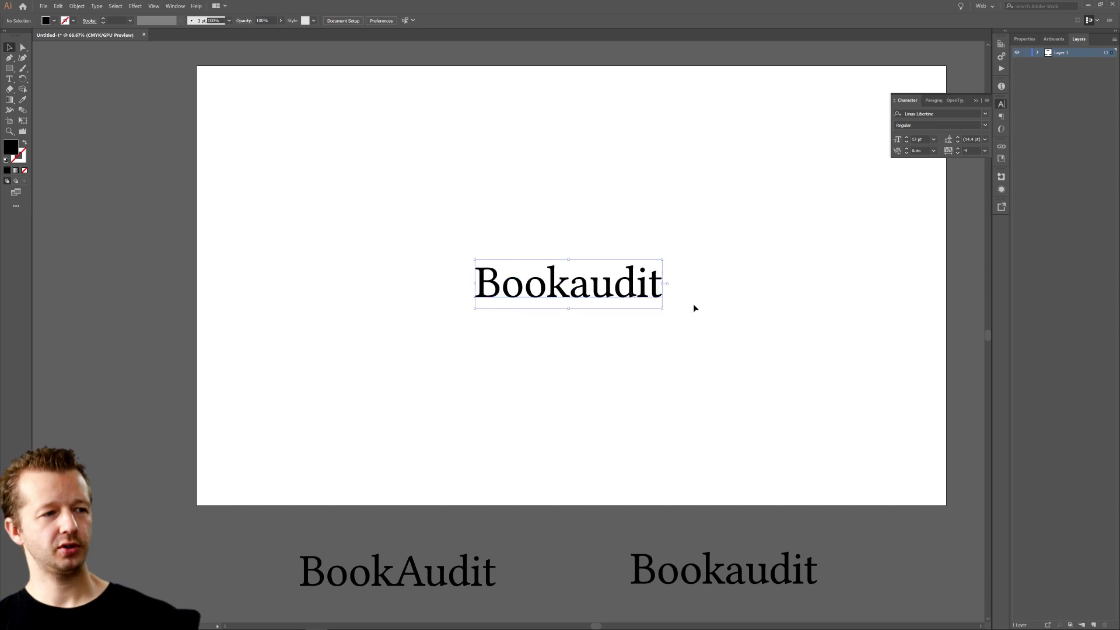
pyautogui.click(694, 306)
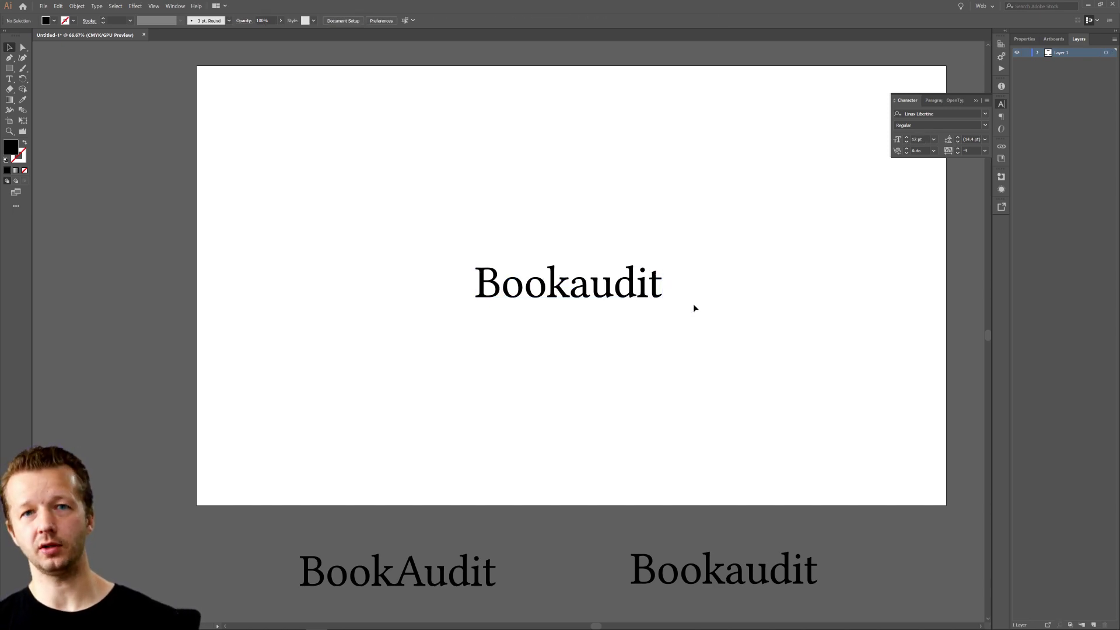
# Delete the Bookaudit copy below the artboard and scale down the BookAudit copy kept beside it.
pyautogui.click(684, 577)
pyautogui.press('Delete')
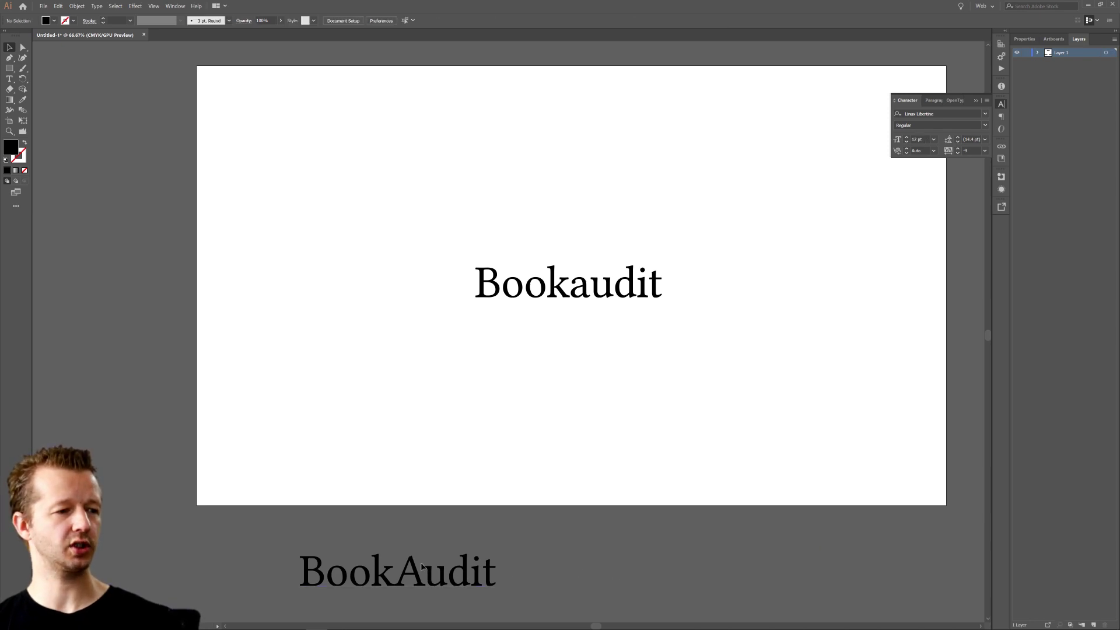
pyautogui.click(487, 576)
pyautogui.moveTo(496, 593); pyautogui.dragTo(298, 559)
pyautogui.click(607, 390)
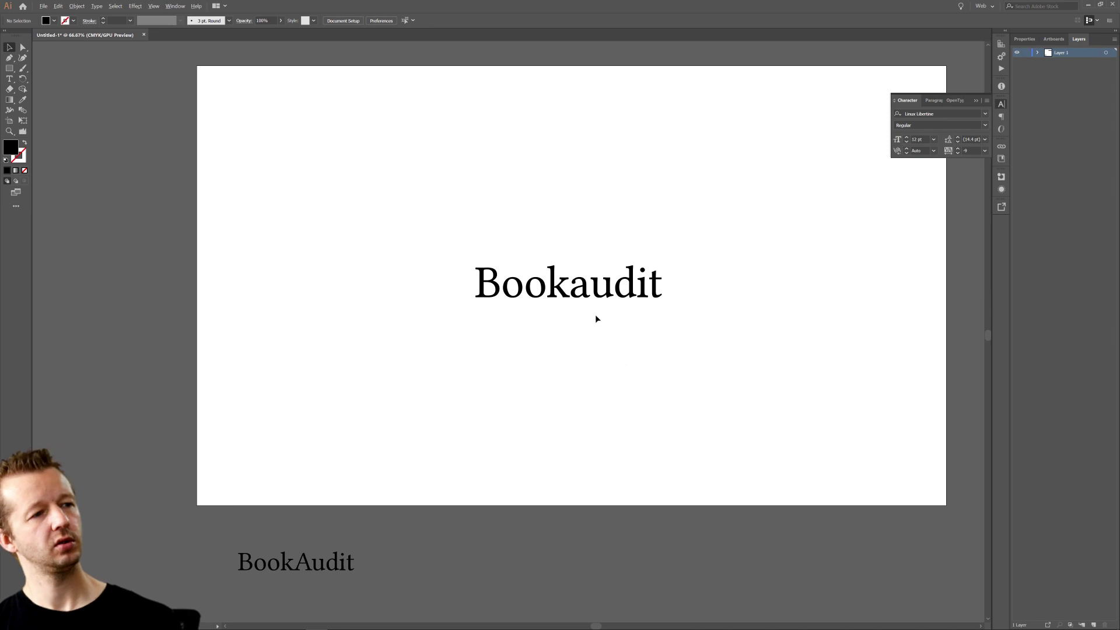
# Convert the Bookaudit text on the artboard to outlines.
pyautogui.scroll(2, 595, 315)
pyautogui.moveTo(603, 305); pyautogui.dragTo(565, 382)
pyautogui.scroll(-1, 565, 384)
pyautogui.scroll(1, 551, 388)
pyautogui.click(568, 364)
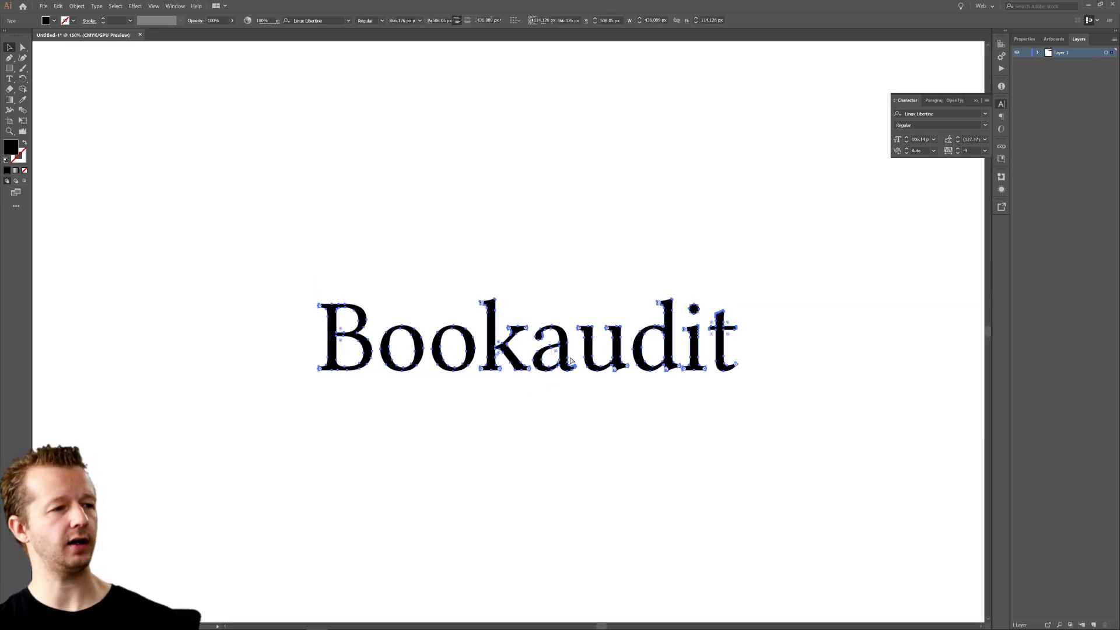
pyautogui.hotkey('shift', 'ctrl', 'o')
pyautogui.click(624, 447)
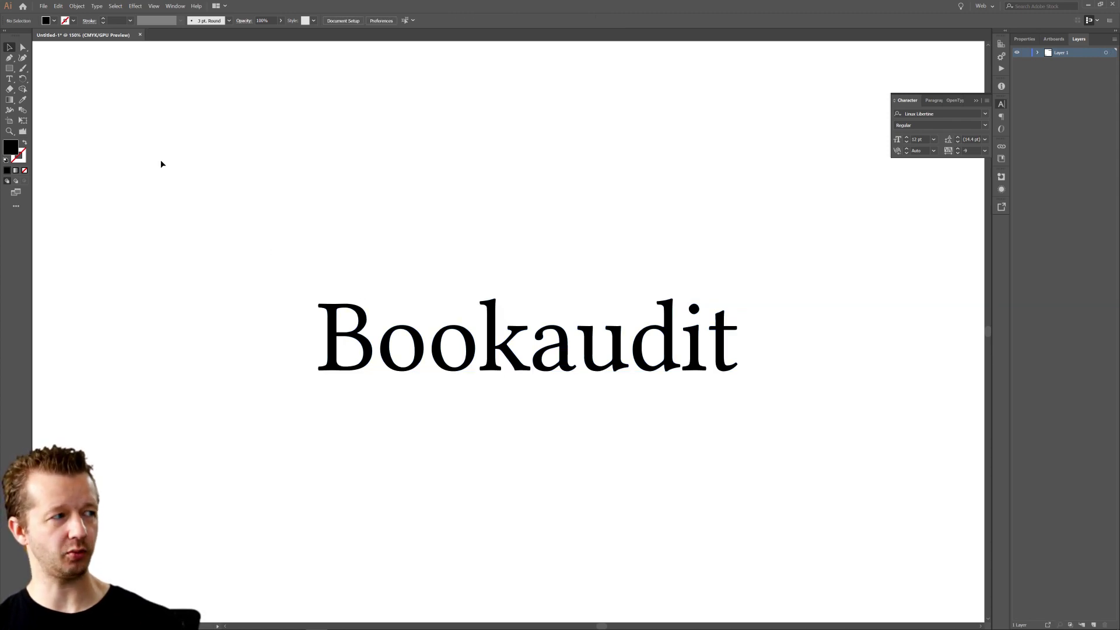
# Ungroup the outlined Bookaudit wordmark into separate letters.
pyautogui.click(418, 338)
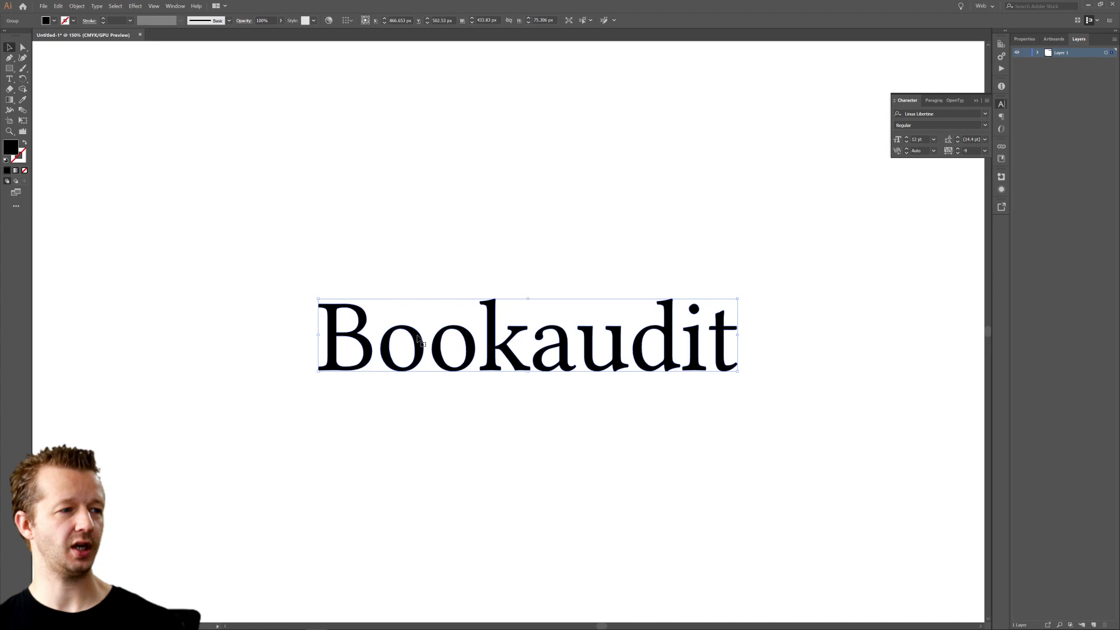
pyautogui.rightClick(418, 338)
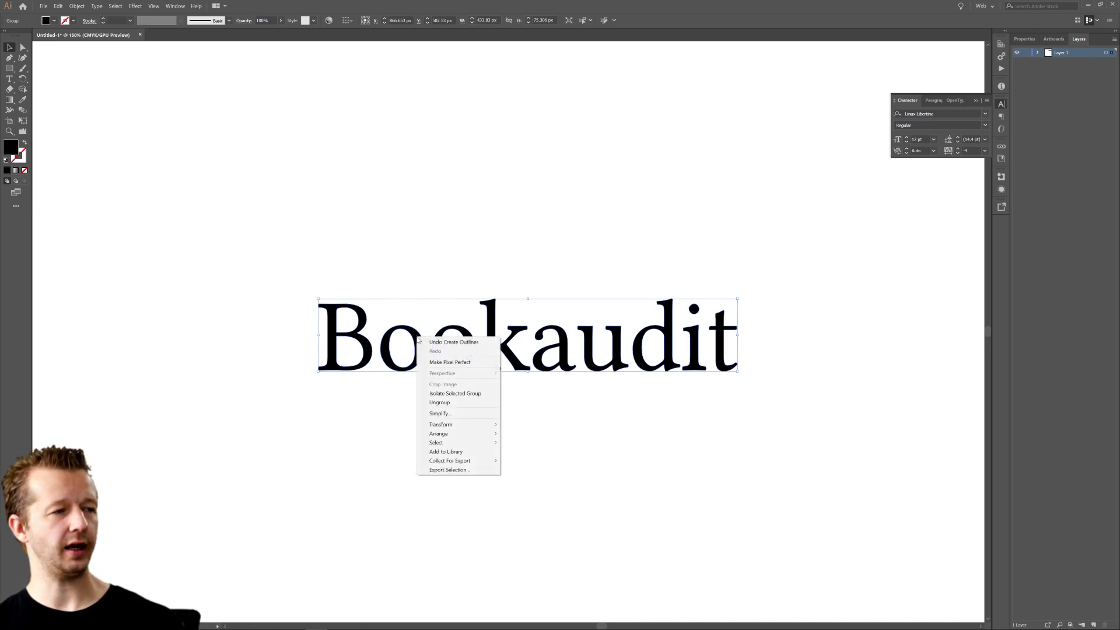
pyautogui.click(740, 315)
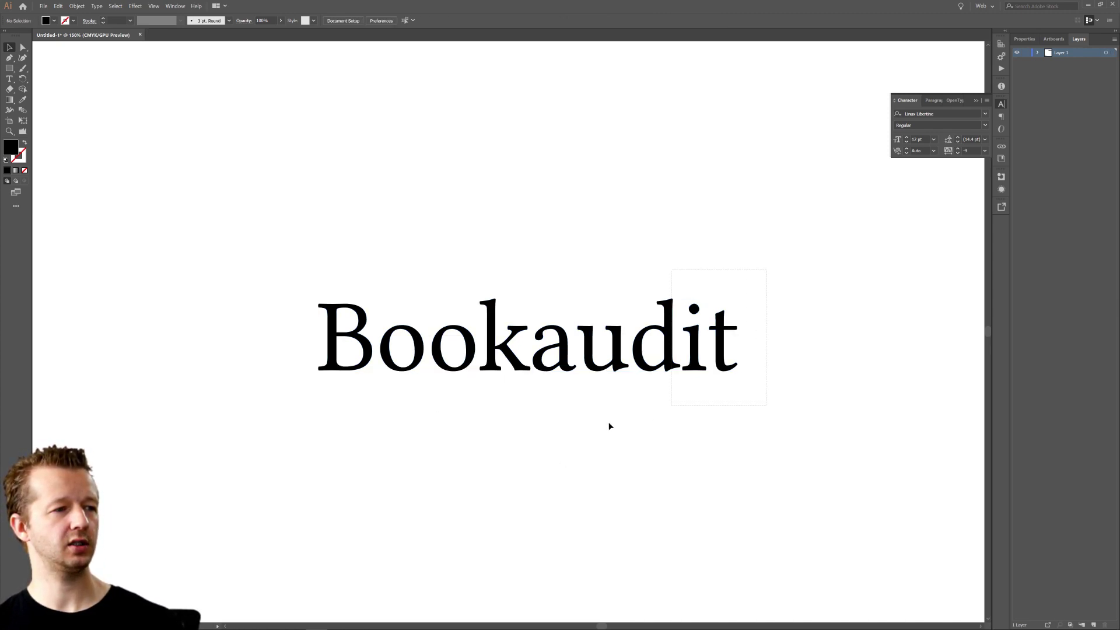
# Nudge the outlined letters after the B slightly left in successive groups to tighten the Bookaudit letter spacing.
pyautogui.moveTo(399, 445); pyautogui.dragTo(457, 460)
pyautogui.click(796, 278)
pyautogui.press('Left')
pyautogui.press('Left')
pyautogui.click(702, 463)
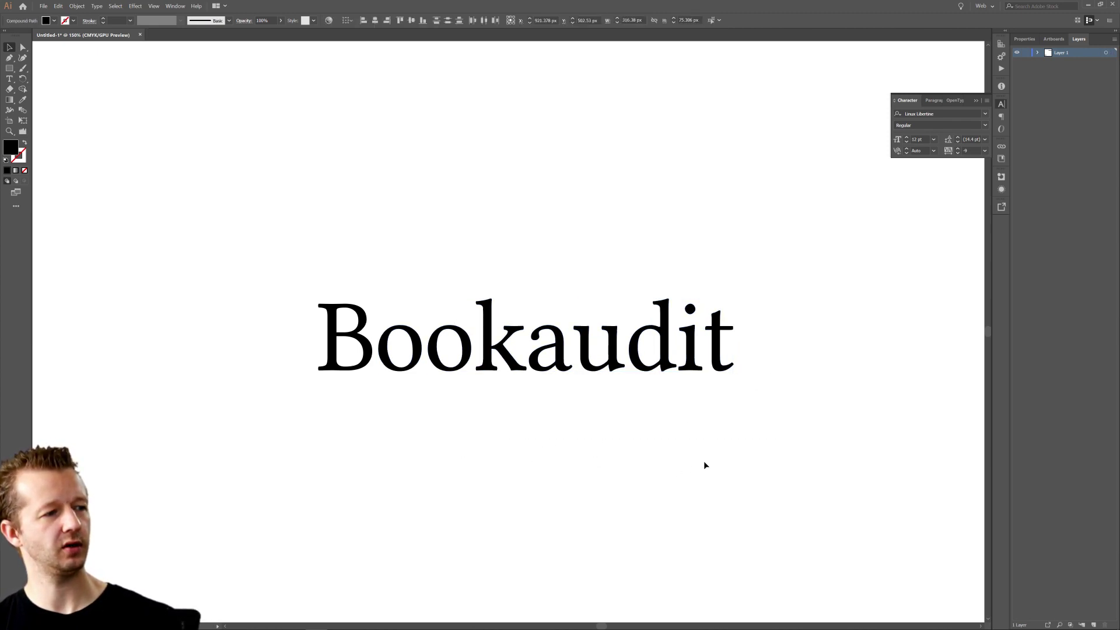
pyautogui.click(706, 437)
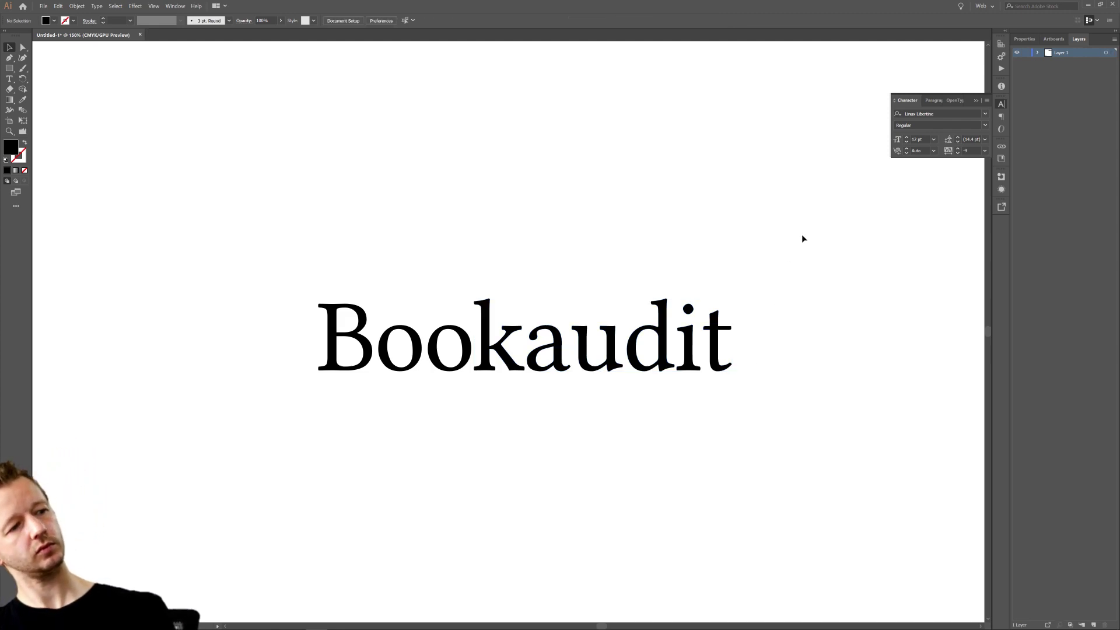
pyautogui.moveTo(532, 478); pyautogui.dragTo(494, 475)
pyautogui.click(422, 274)
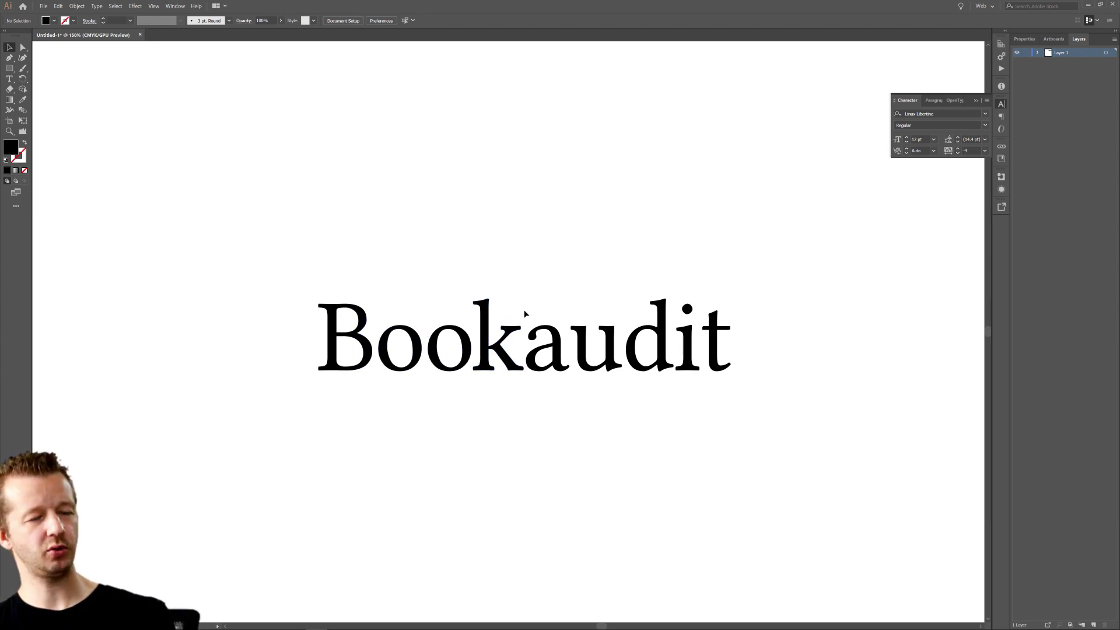
# Nudge the outlined letters "audit" two increments right, away from the k, and shift "udit" one increment left.
pyautogui.moveTo(575, 306); pyautogui.dragTo(752, 415)
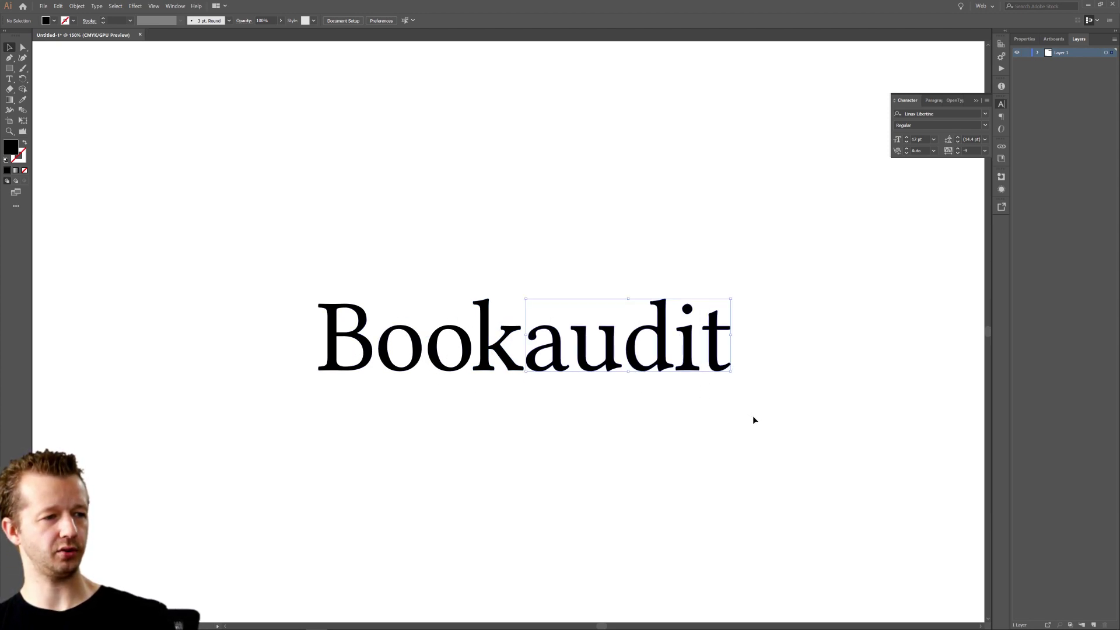
pyautogui.press('Right')
pyautogui.press('Right')
pyautogui.click(749, 427)
pyautogui.moveTo(547, 287); pyautogui.dragTo(547, 287)
pyautogui.click(798, 430)
pyautogui.moveTo(798, 429); pyautogui.dragTo(590, 289)
pyautogui.press('Left')
# Nudge the outlined letters "it" one increment right to open the gap after the d.
pyautogui.click(795, 447)
pyautogui.moveTo(795, 448); pyautogui.dragTo(778, 419)
pyautogui.moveTo(677, 301); pyautogui.dragTo(675, 300)
pyautogui.press('Right')
pyautogui.click(814, 447)
pyautogui.moveTo(795, 437); pyautogui.dragTo(658, 281)
pyautogui.click(789, 348)
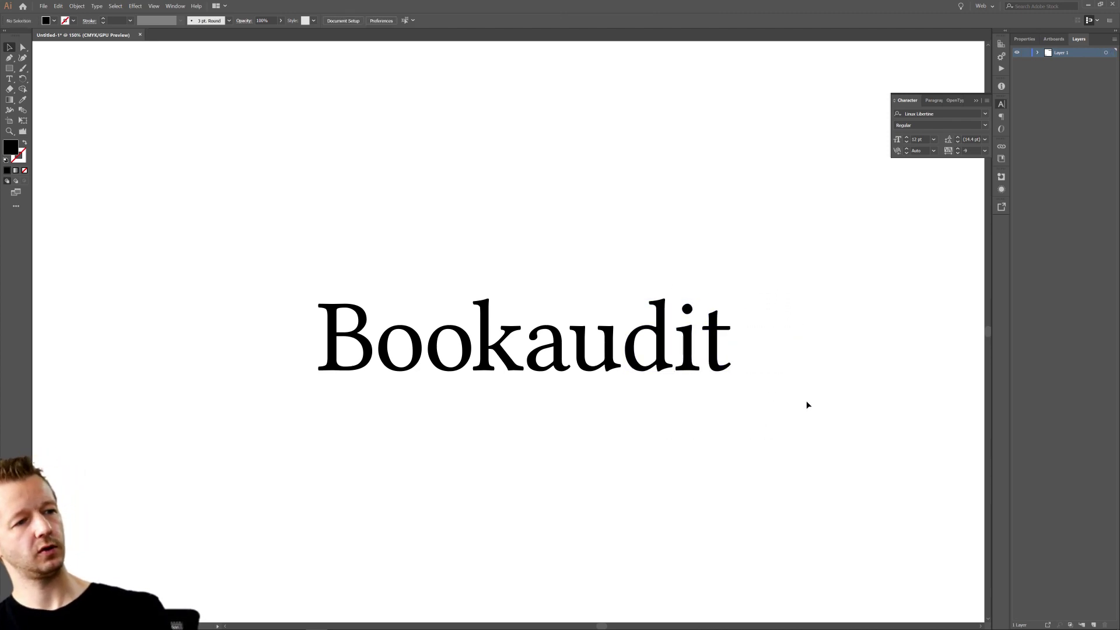
# Delete the small BookAudit text copy below the artboard.
pyautogui.scroll(-2, 662, 414)
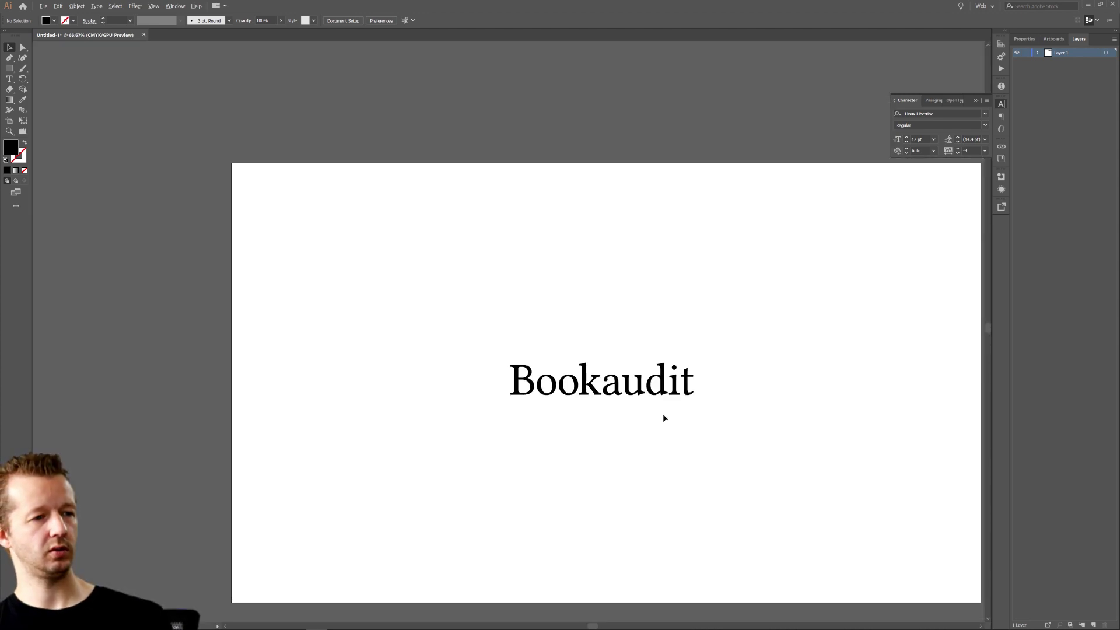
pyautogui.hscroll(2, 675, 420)
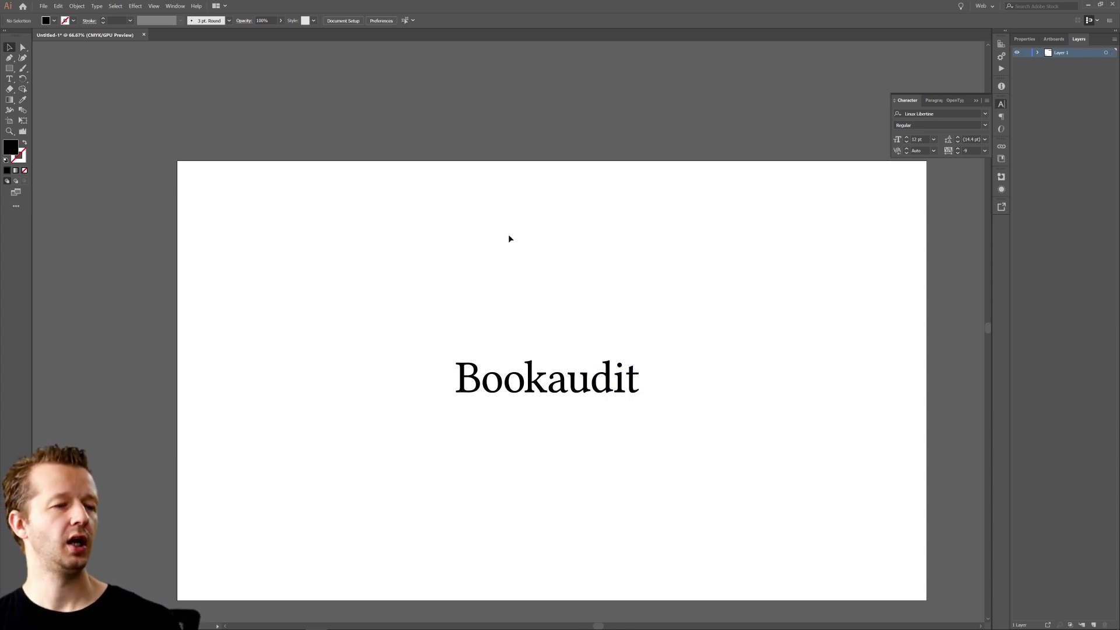
pyautogui.moveTo(636, 305); pyautogui.dragTo(582, 230)
pyautogui.scroll(1, 568, 286)
pyautogui.scroll(-1, 582, 230)
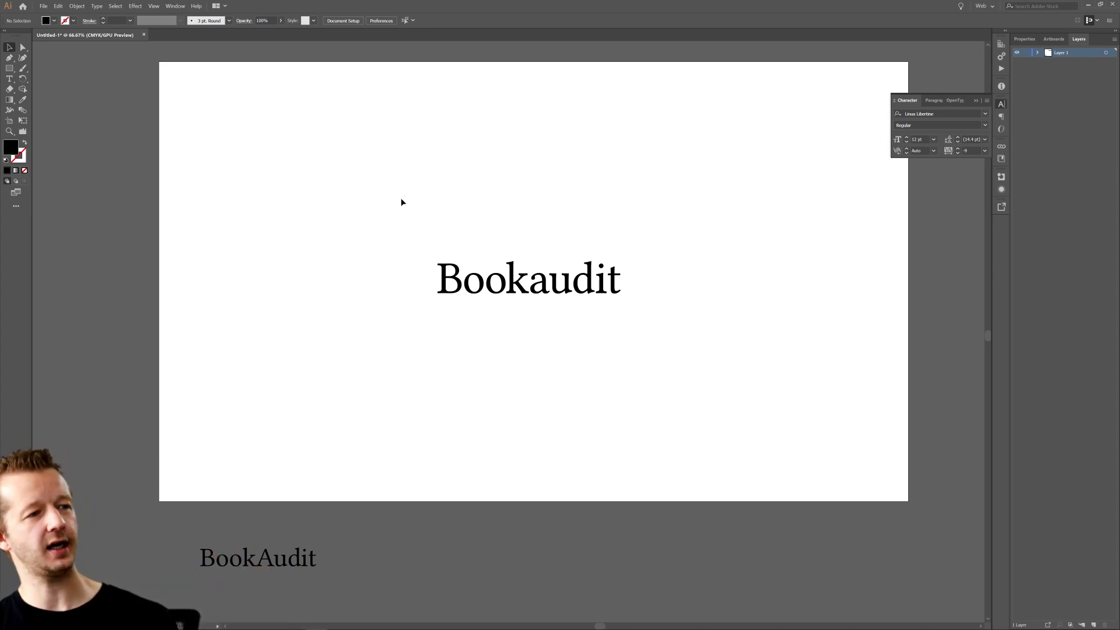
pyautogui.hotkey('ctrl', 'a')
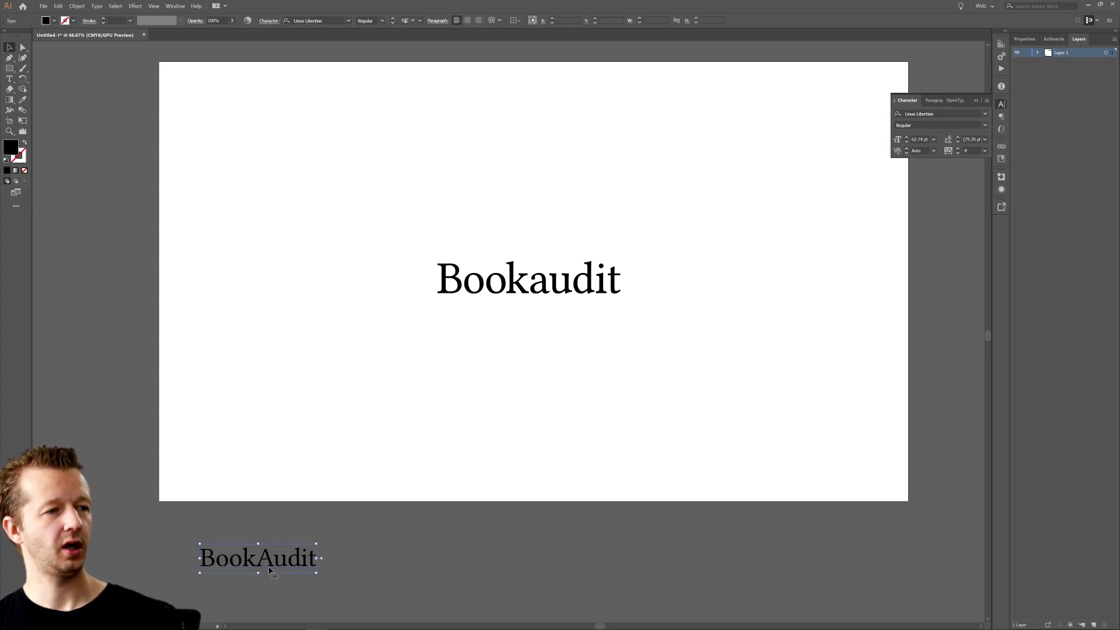
pyautogui.click(356, 493)
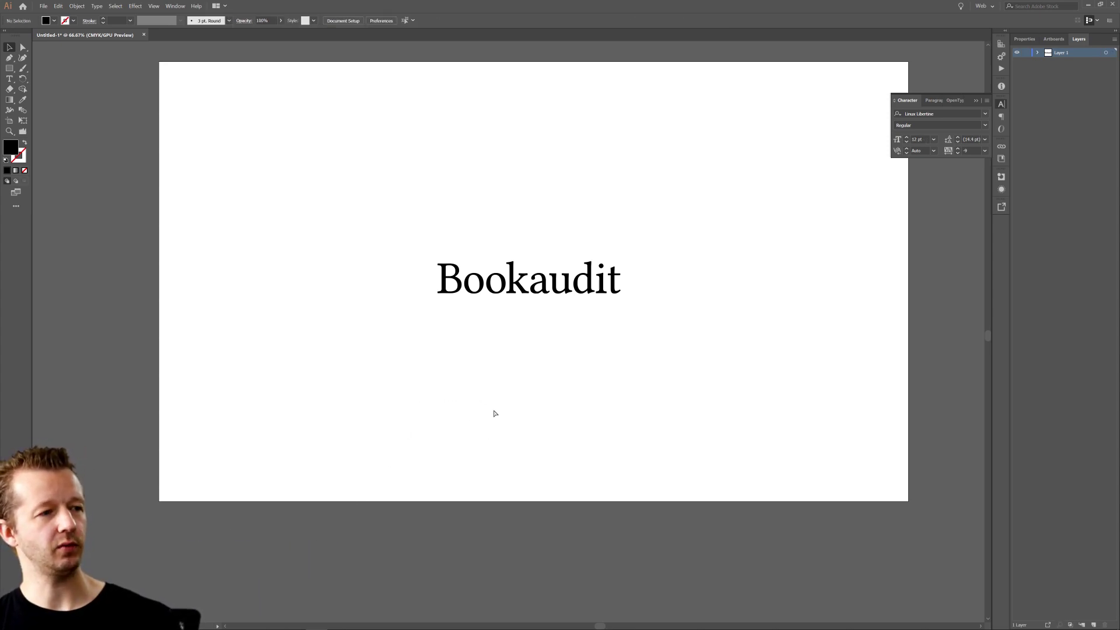
pyautogui.click(300, 559)
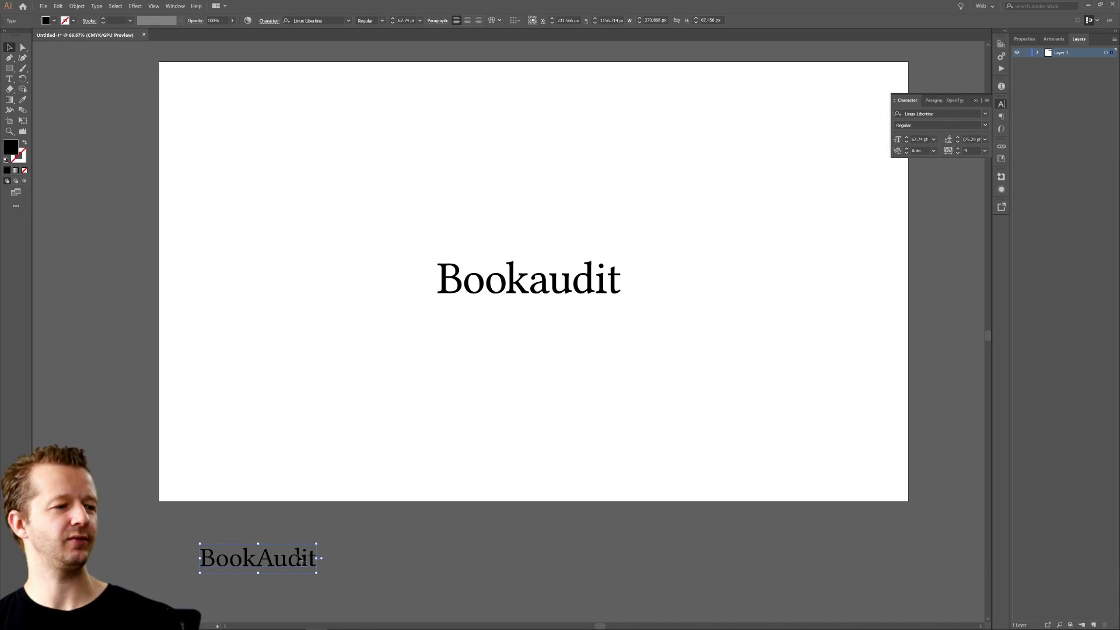
pyautogui.press('Delete')
pyautogui.scroll(3, 600, 415)
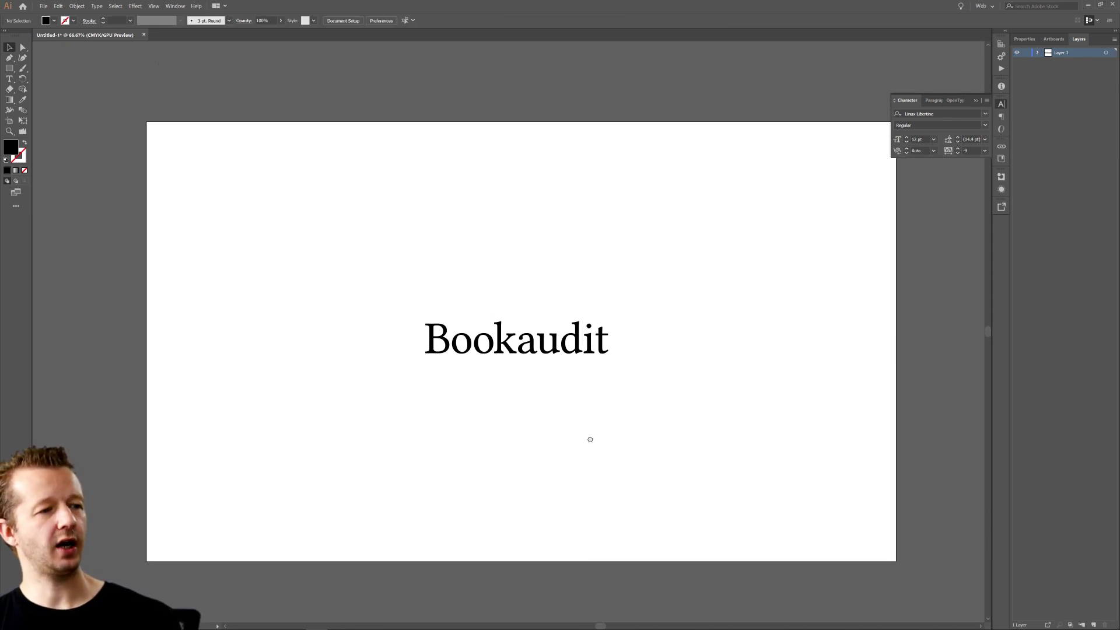
pyautogui.scroll(1, 597, 416)
pyautogui.scroll(-1, 598, 414)
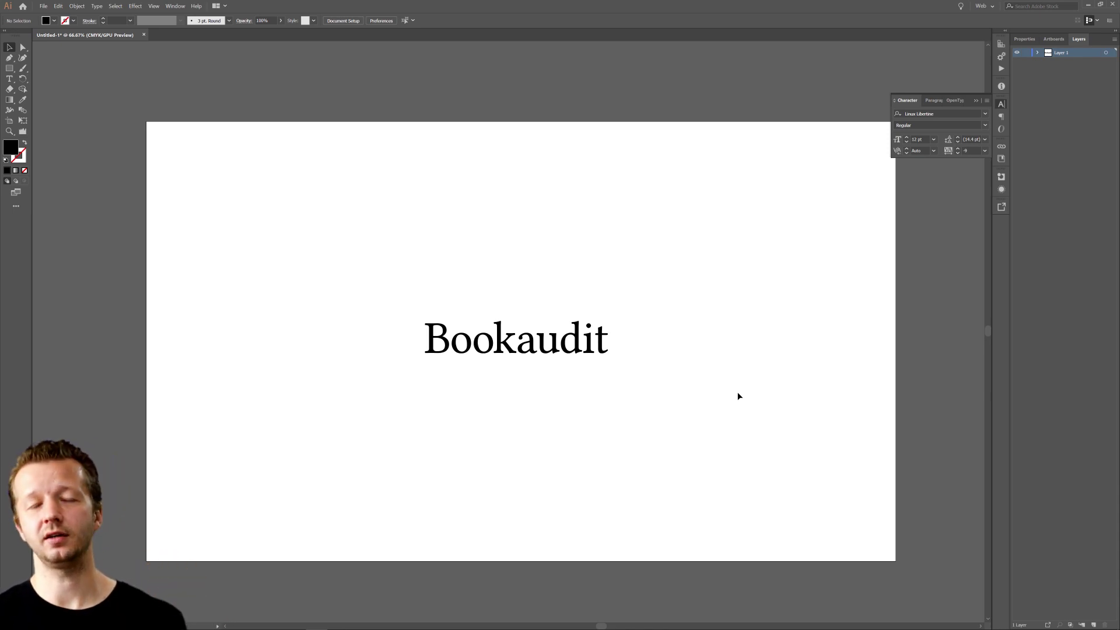
pyautogui.moveTo(394, 292); pyautogui.dragTo(394, 293)
pyautogui.click(394, 292)
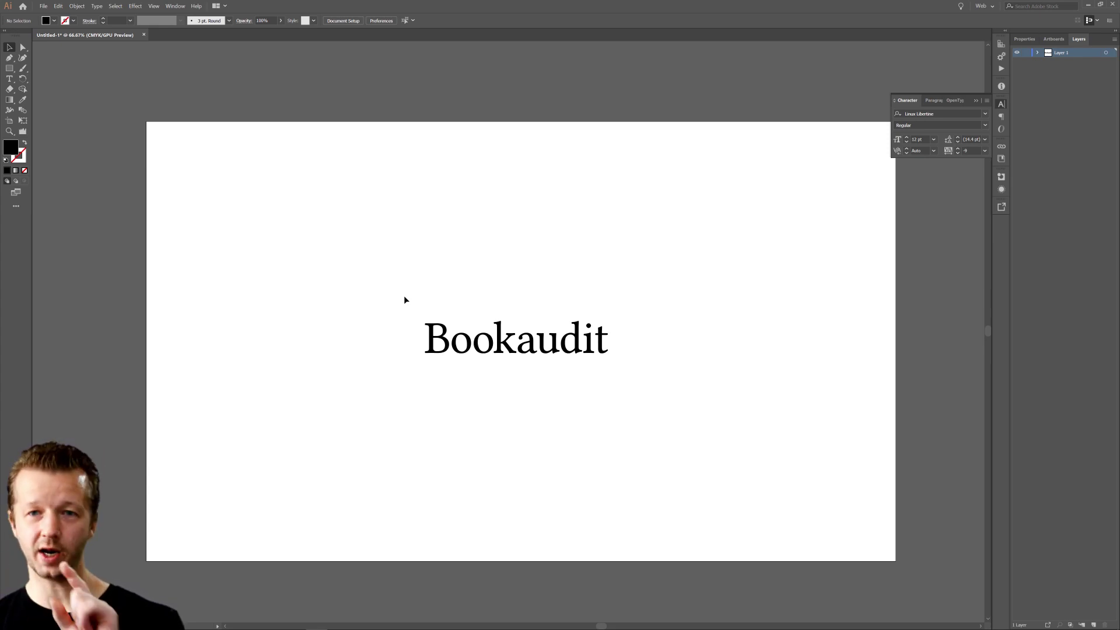
pyautogui.moveTo(405, 297); pyautogui.dragTo(631, 382)
pyautogui.click(631, 382)
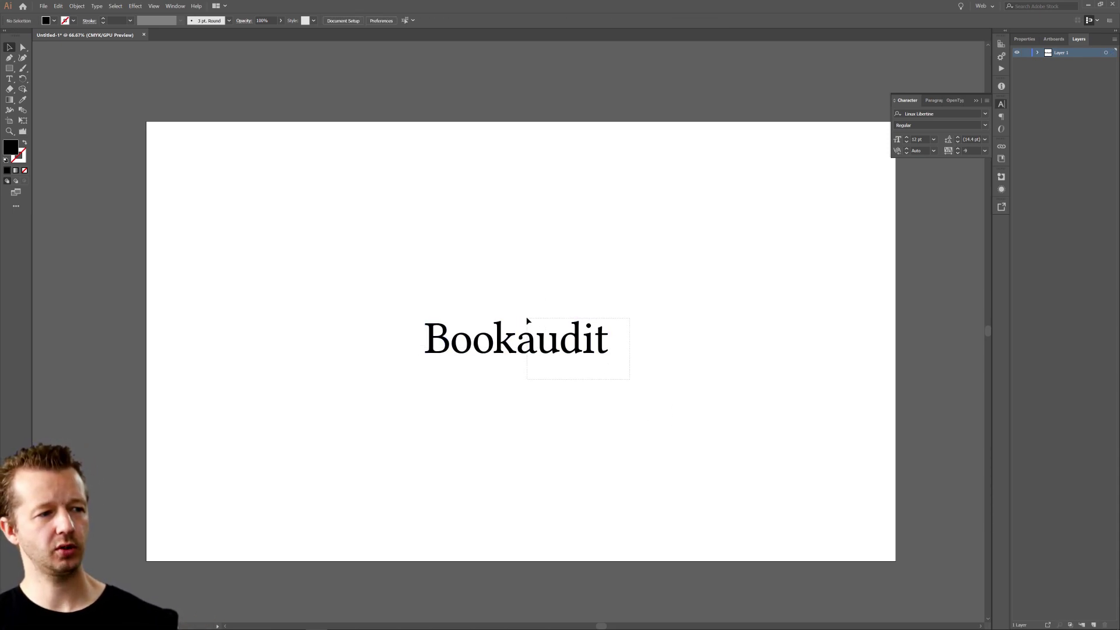
pyautogui.moveTo(516, 312); pyautogui.dragTo(516, 311)
pyautogui.click(671, 351)
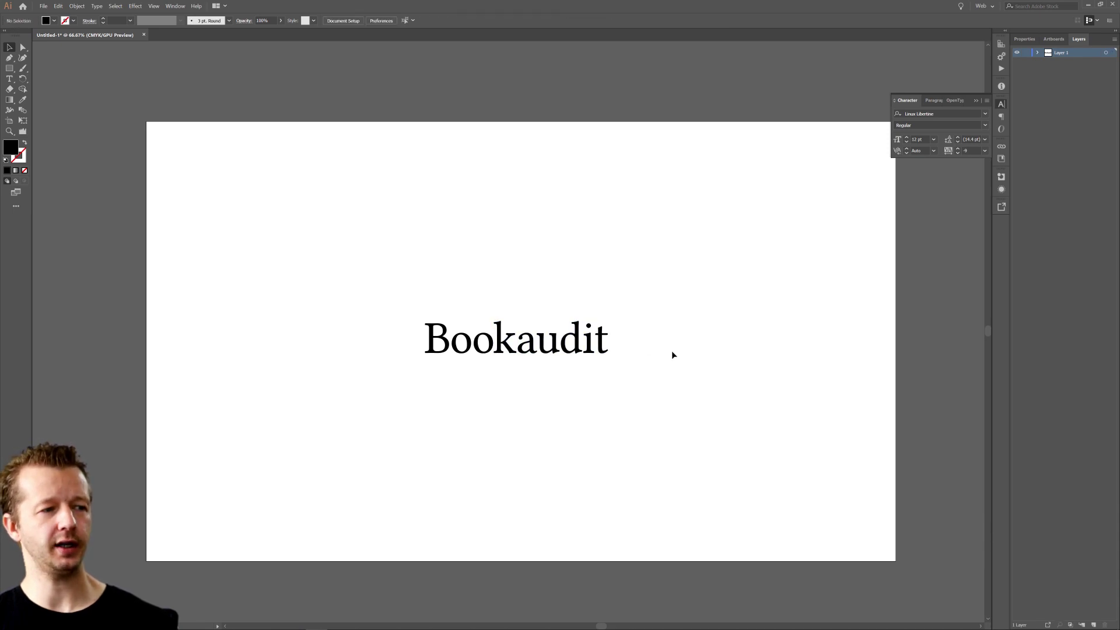
# Open a new browser window, search Google for "audit definition" and enlarge the results page.
pyautogui.moveTo(560, 628)
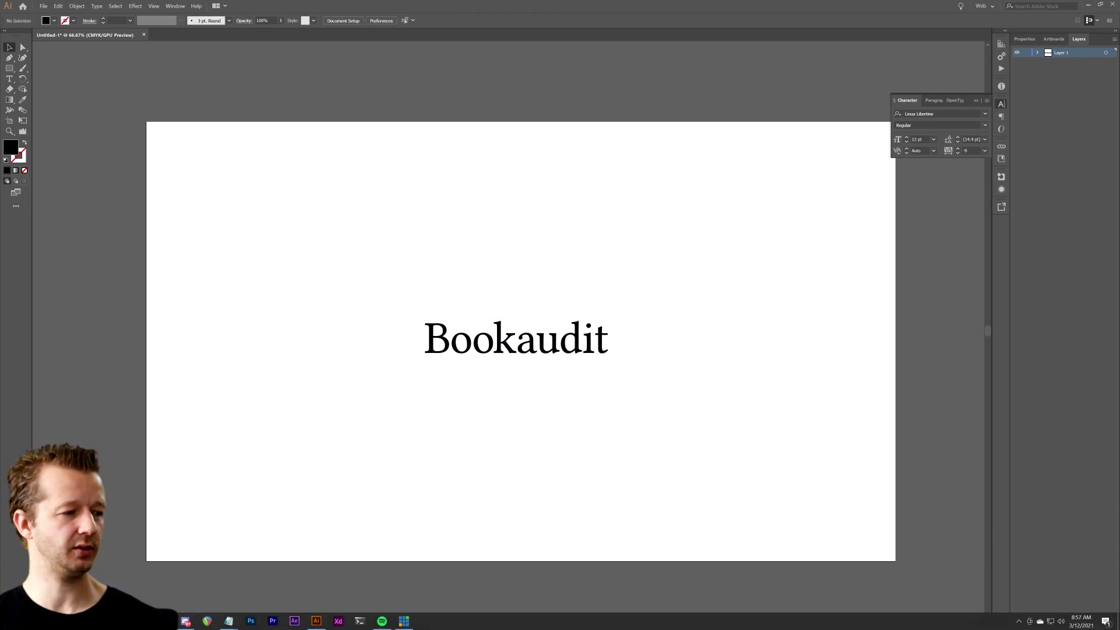
pyautogui.rightClick(76, 620)
pyautogui.click(76, 575)
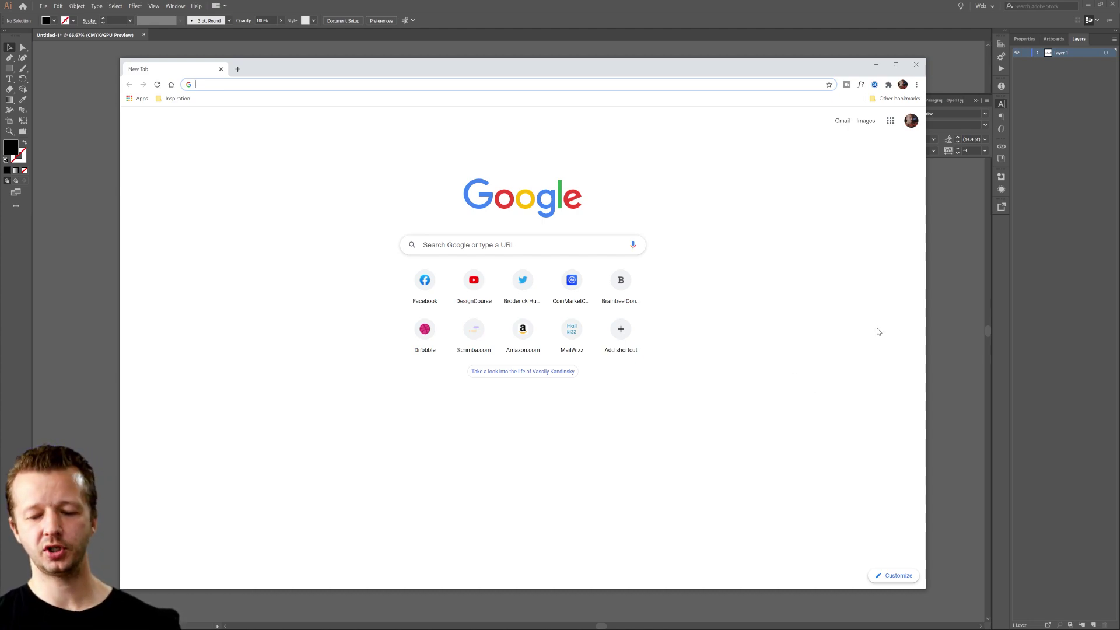
pyautogui.write('audit definition')
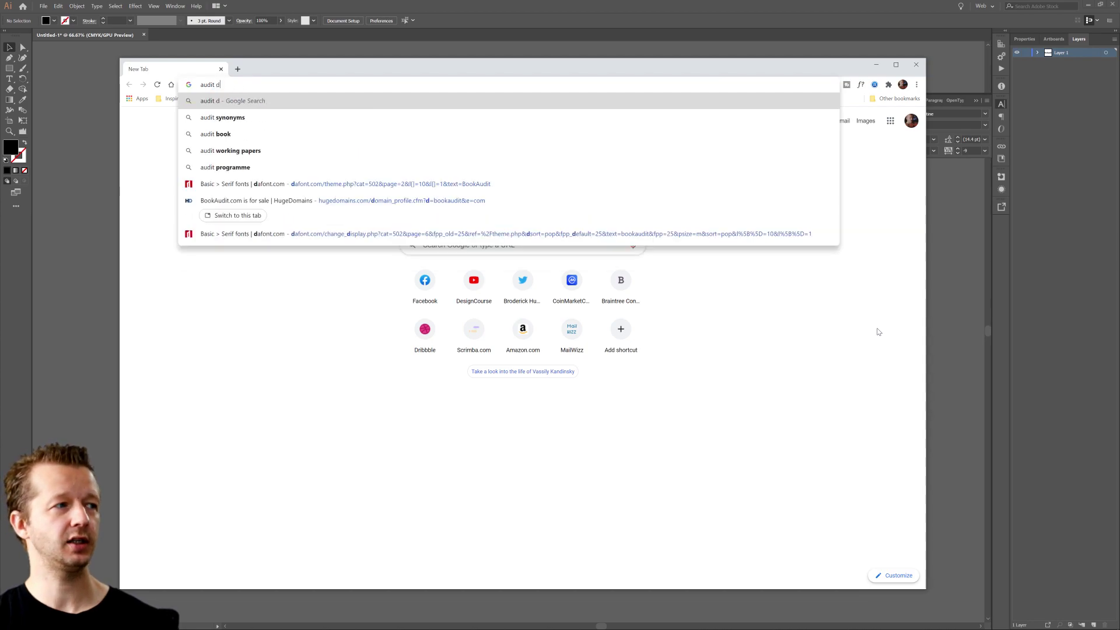
pyautogui.press('Return')
pyautogui.hotkey('ctrl', '+')
pyautogui.hotkey('ctrl', '+')
pyautogui.hotkey('ctrl', '+')
pyautogui.hotkey('ctrl', '+')
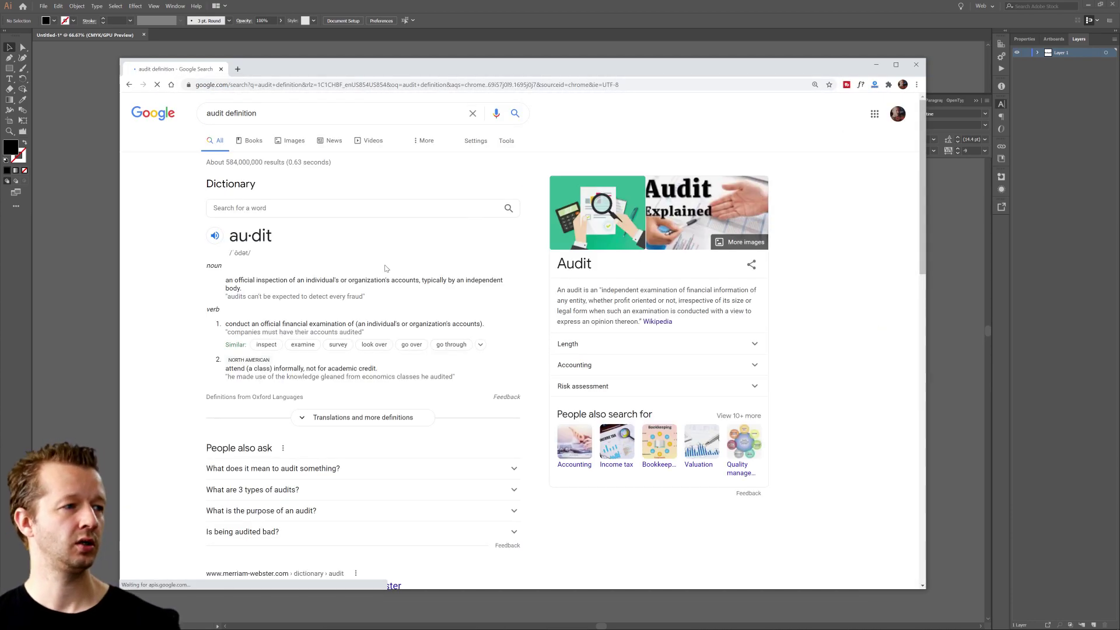
# Read the dictionary entry for audit and return to the Illustrator document.
pyautogui.scroll(-2, 439, 344)
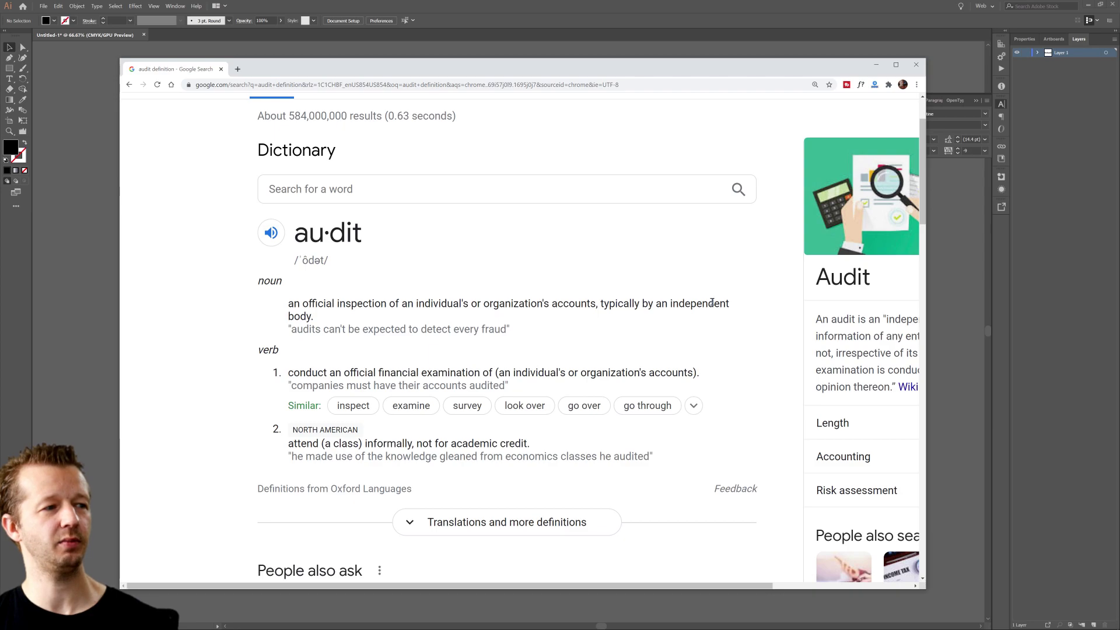
pyautogui.moveTo(300, 305); pyautogui.dragTo(396, 303)
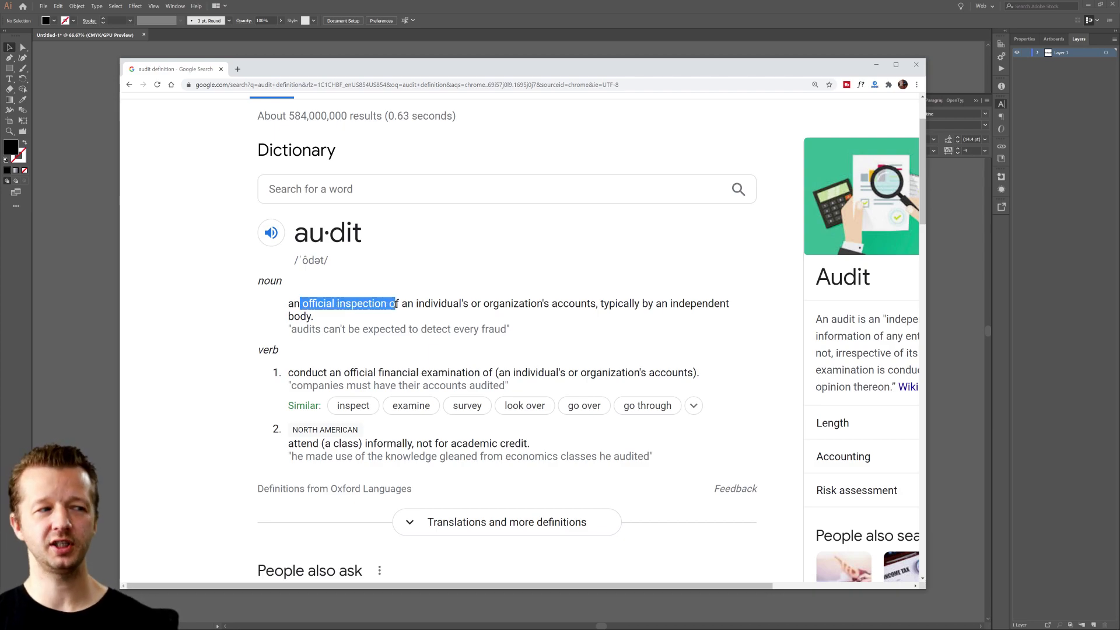
pyautogui.click(396, 304)
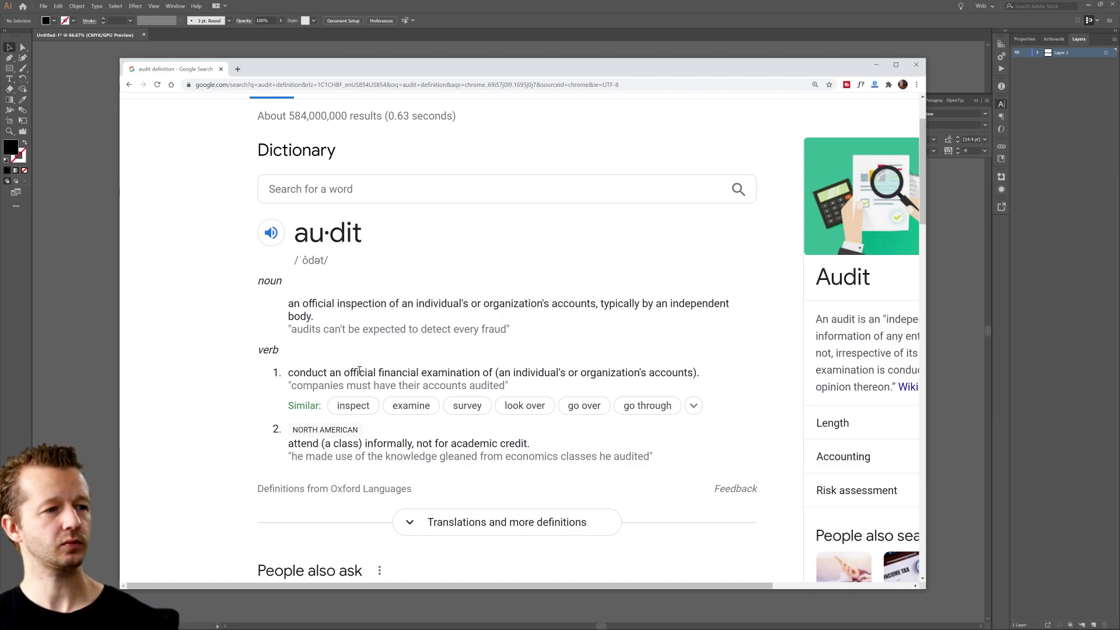
pyautogui.click(491, 36)
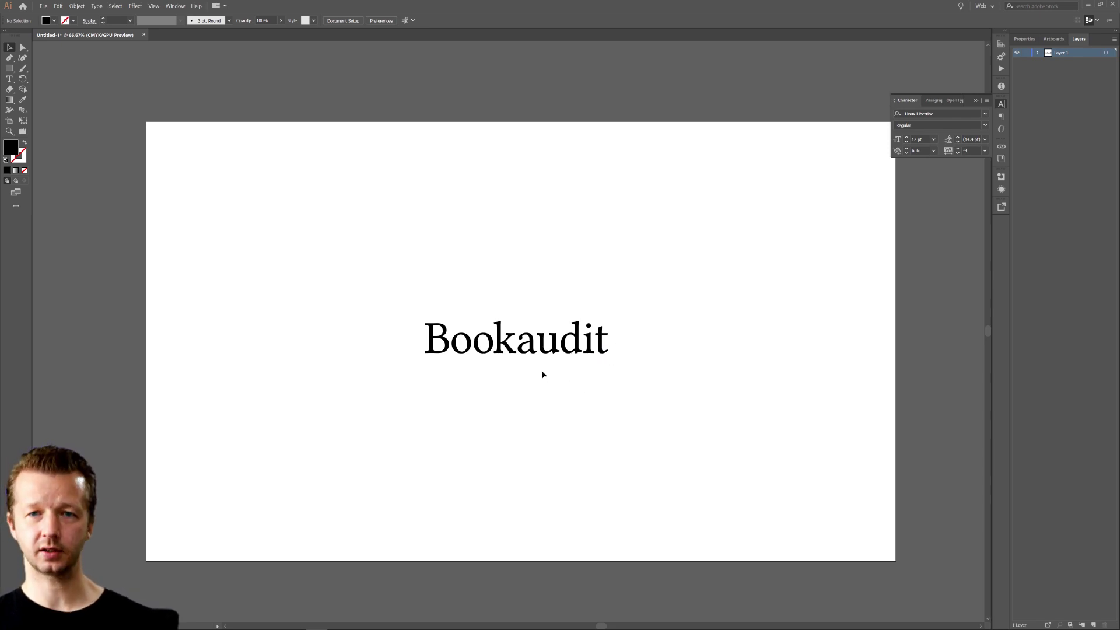
# Draw a thin black rectangle as an underline beneath "audit", spanning from the a to the t.
pyautogui.scroll(3, 552, 370)
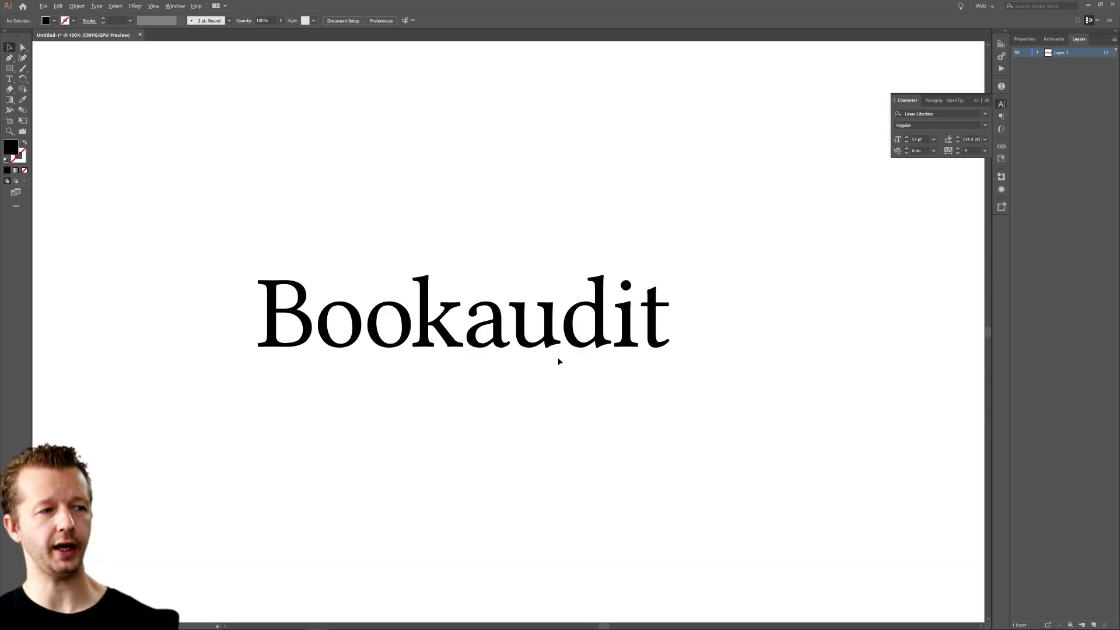
pyautogui.click(9, 68)
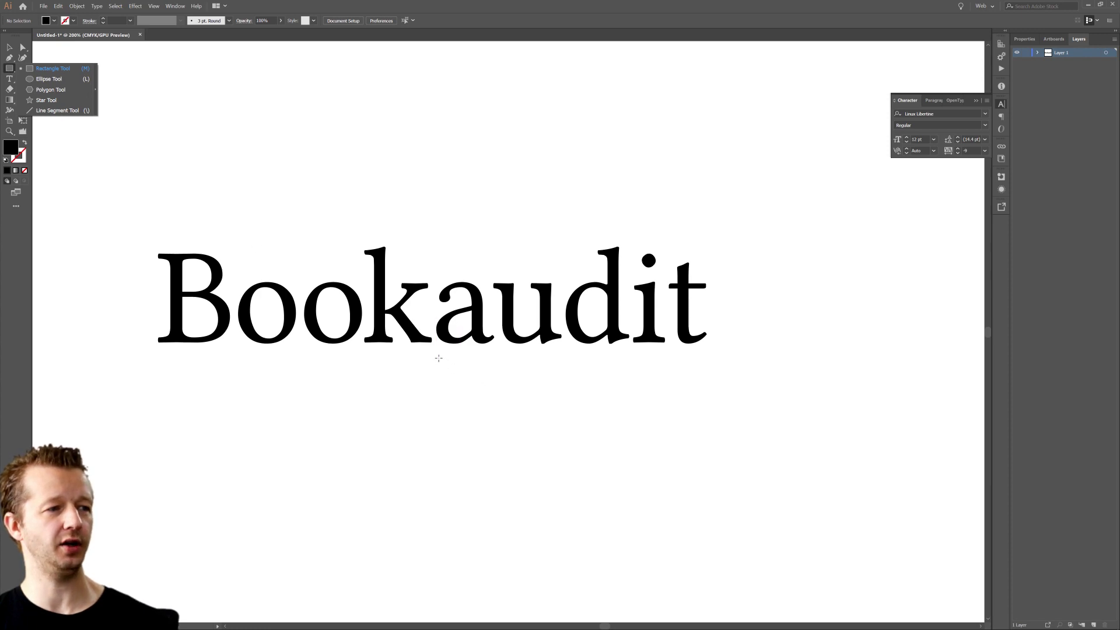
pyautogui.moveTo(437, 355); pyautogui.dragTo(705, 362)
pyautogui.click(17, 50)
pyautogui.click(248, 107)
pyautogui.scroll(-3, 433, 145)
pyautogui.scroll(2, 415, 143)
pyautogui.scroll(-3, 455, 218)
pyautogui.scroll(1, 467, 198)
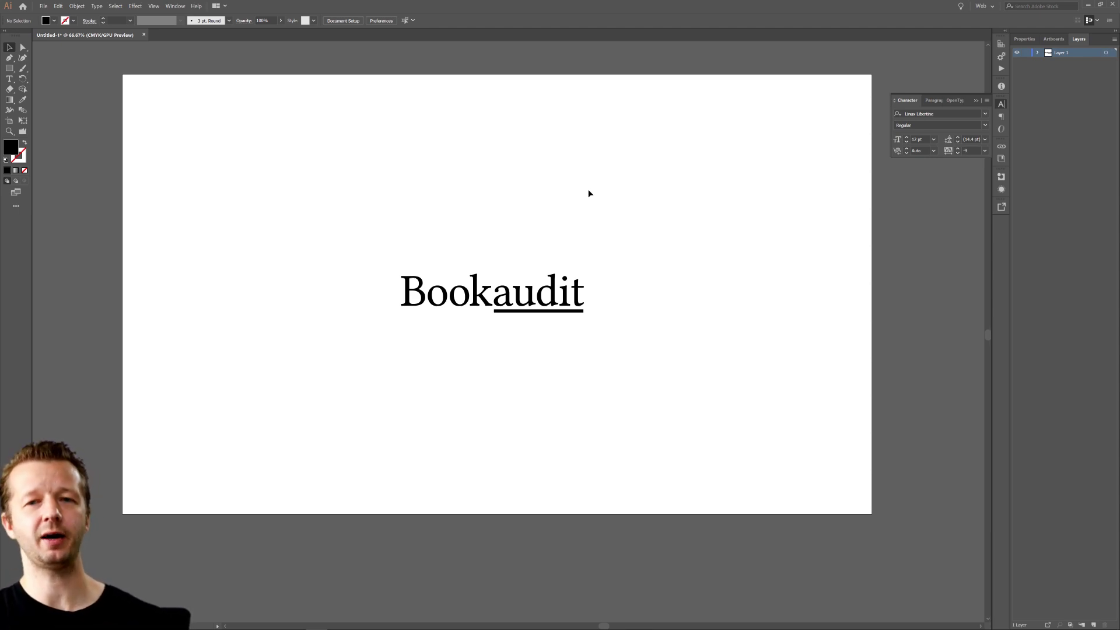
# Fine-tune the horizontal position of the underline beneath "audit".
pyautogui.moveTo(659, 188); pyautogui.dragTo(684, 224)
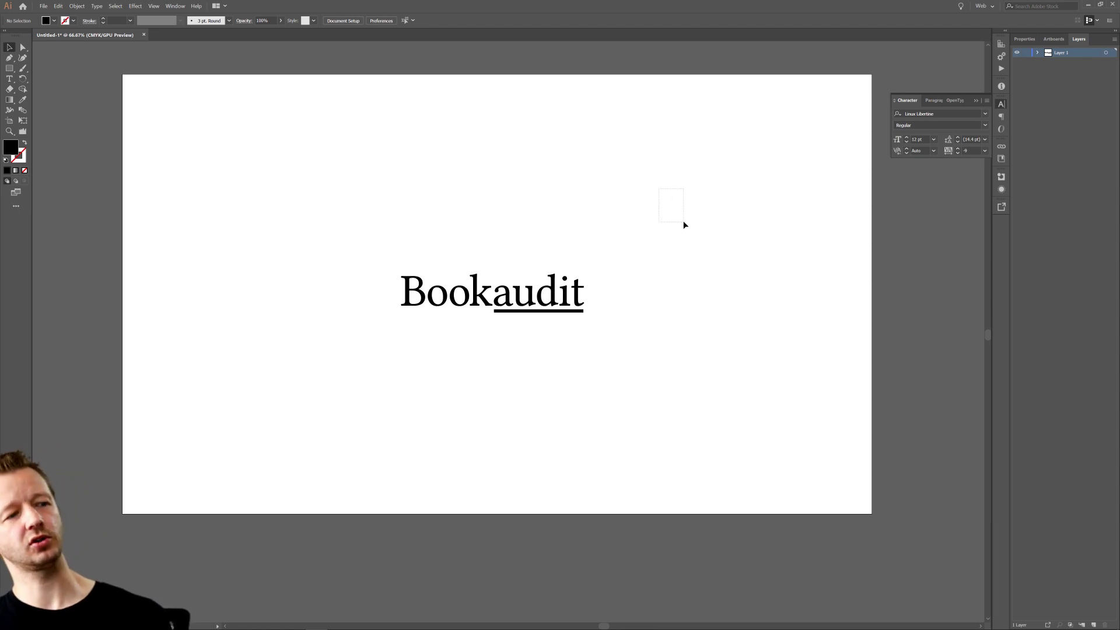
pyautogui.click(562, 311)
pyautogui.click(593, 257)
pyautogui.click(581, 311)
pyautogui.click(717, 377)
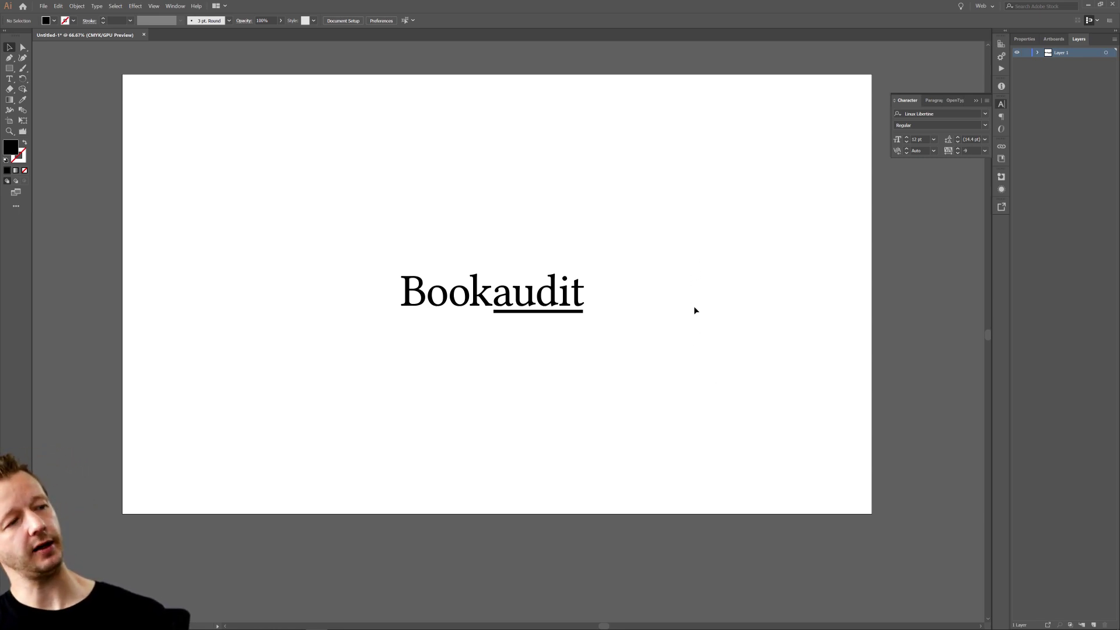
# Place a scaled-down copy of the underlined wordmark in the artboard's upper-left corner and delete the underline from the large Bookaudit.
pyautogui.hotkey('ctrl', 'a')
pyautogui.moveTo(499, 228); pyautogui.dragTo(540, 282)
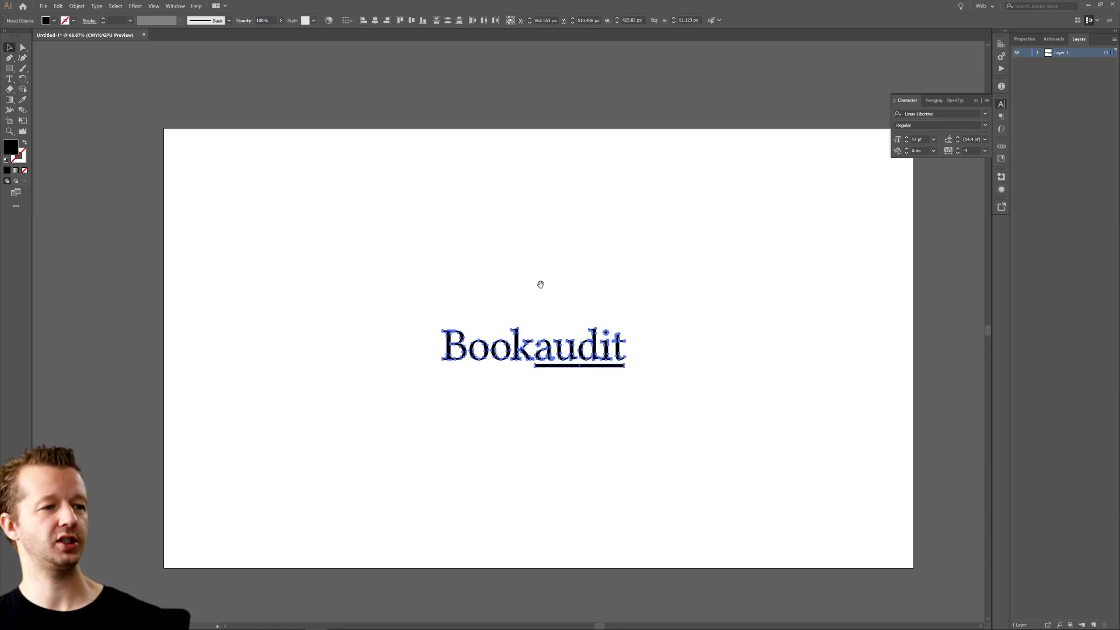
pyautogui.moveTo(594, 341); pyautogui.dragTo(273, 163)
pyautogui.click(350, 239)
pyautogui.click(416, 262)
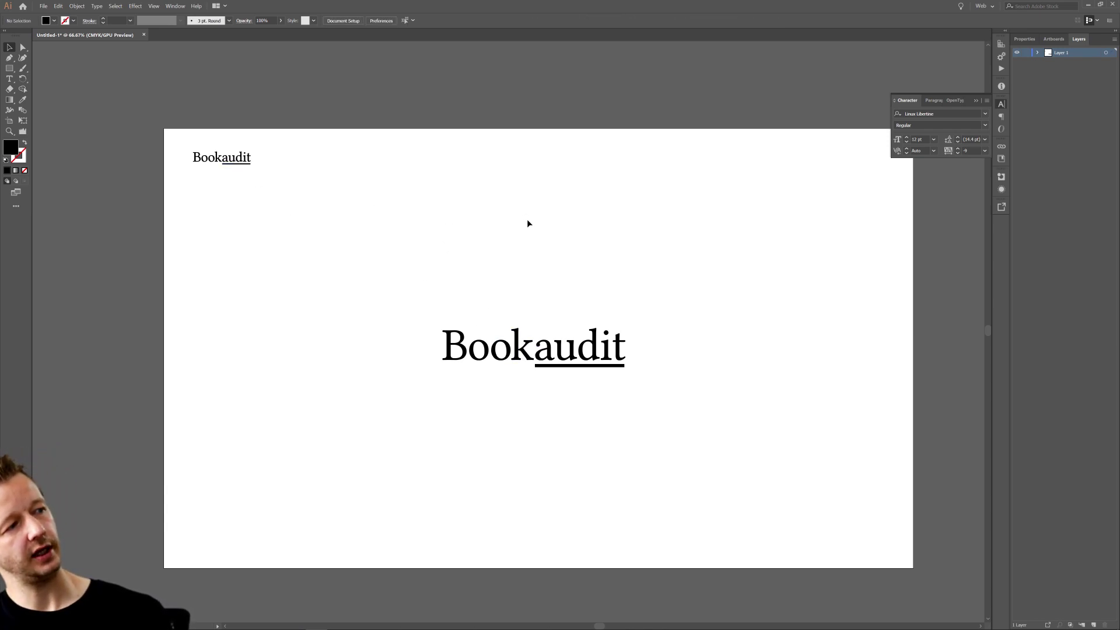
pyautogui.click(579, 366)
pyautogui.press('Delete')
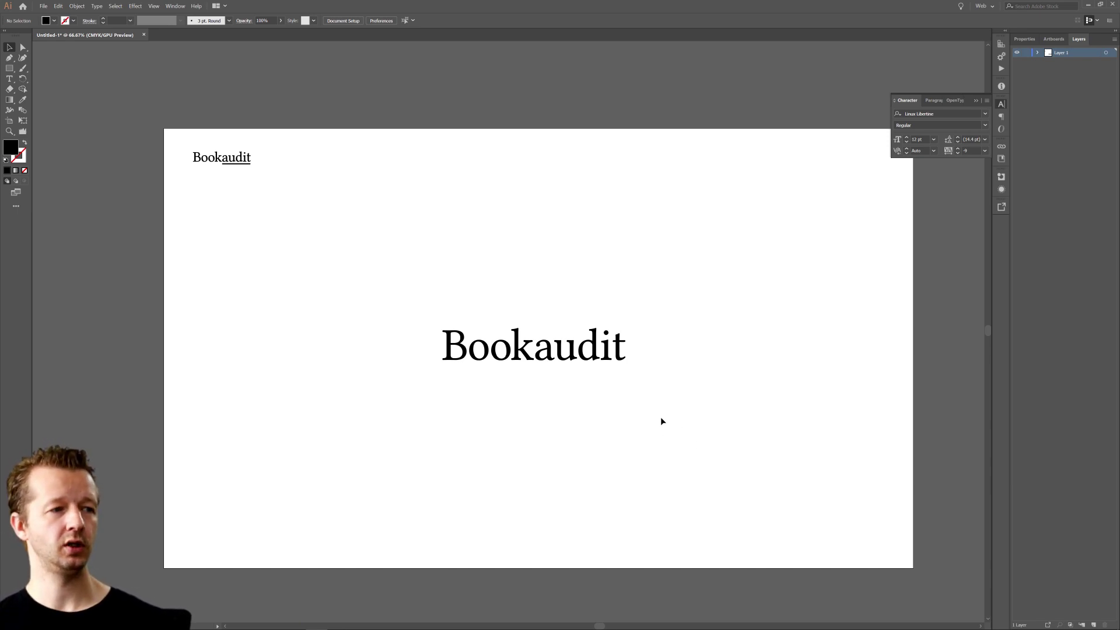
# Draw a small black circle in the center of the first o and duplicate it into the second o of Bookaudit.
pyautogui.scroll(1, 614, 391)
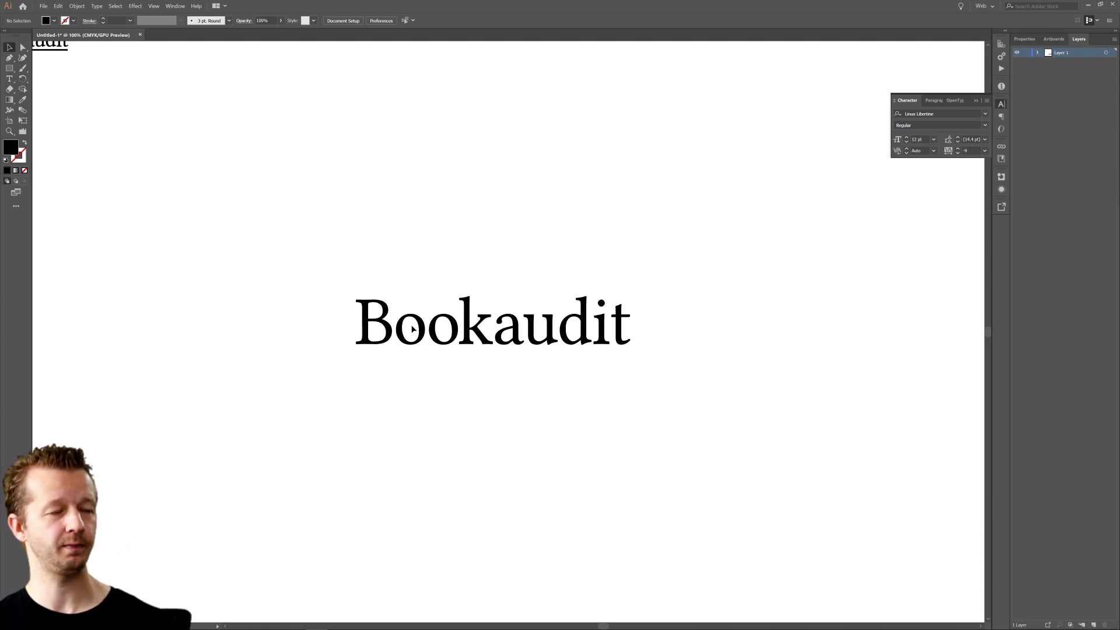
pyautogui.moveTo(414, 222); pyautogui.dragTo(444, 247)
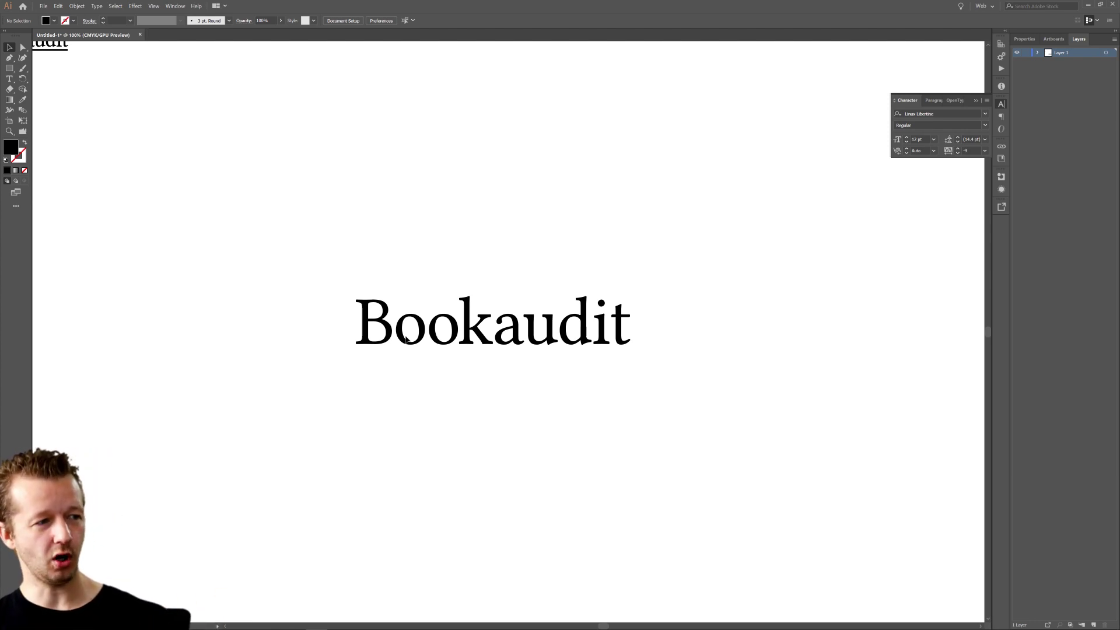
pyautogui.scroll(5, 407, 338)
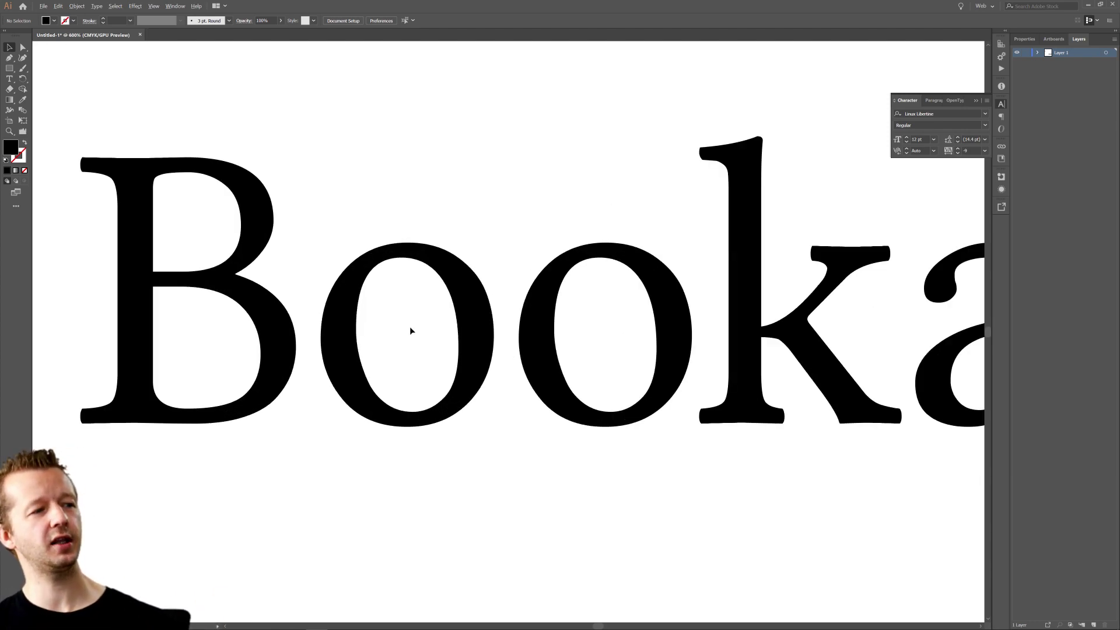
pyautogui.click(15, 68)
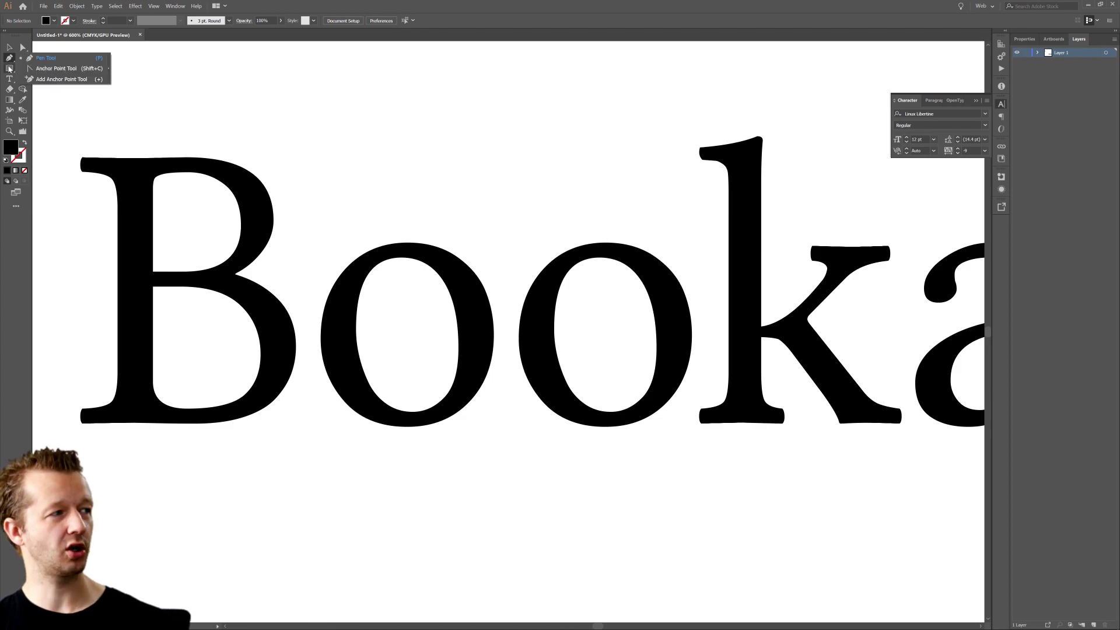
pyautogui.moveTo(15, 69); pyautogui.dragTo(35, 85)
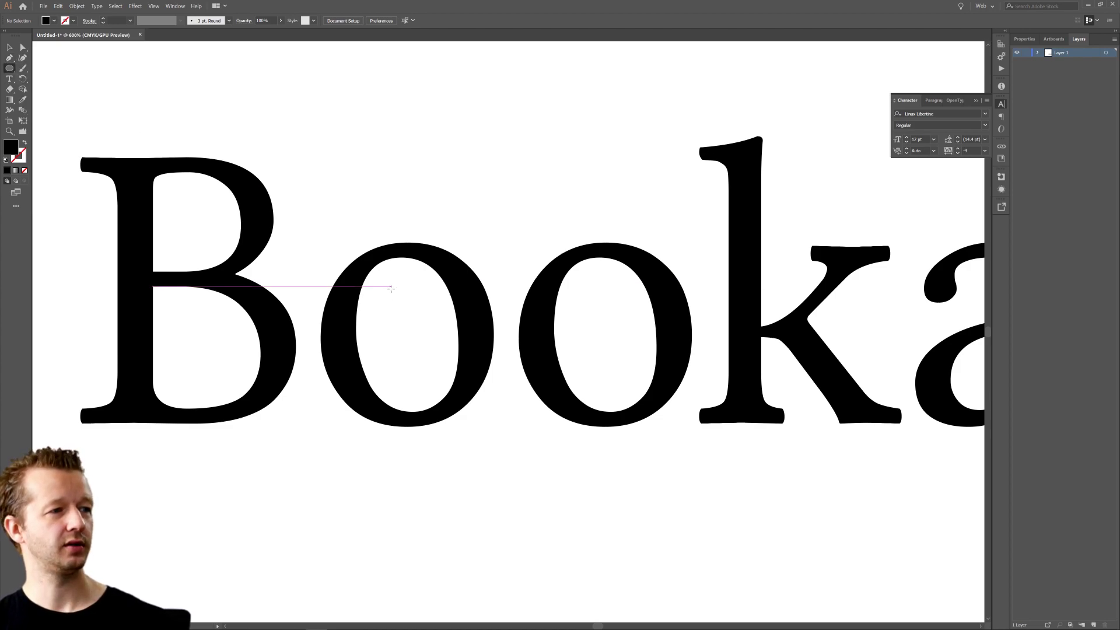
pyautogui.moveTo(406, 335); pyautogui.dragTo(614, 336)
pyautogui.press('v')
pyautogui.click(624, 167)
pyautogui.scroll(-4, 661, 234)
pyautogui.moveTo(763, 162); pyautogui.dragTo(538, 203)
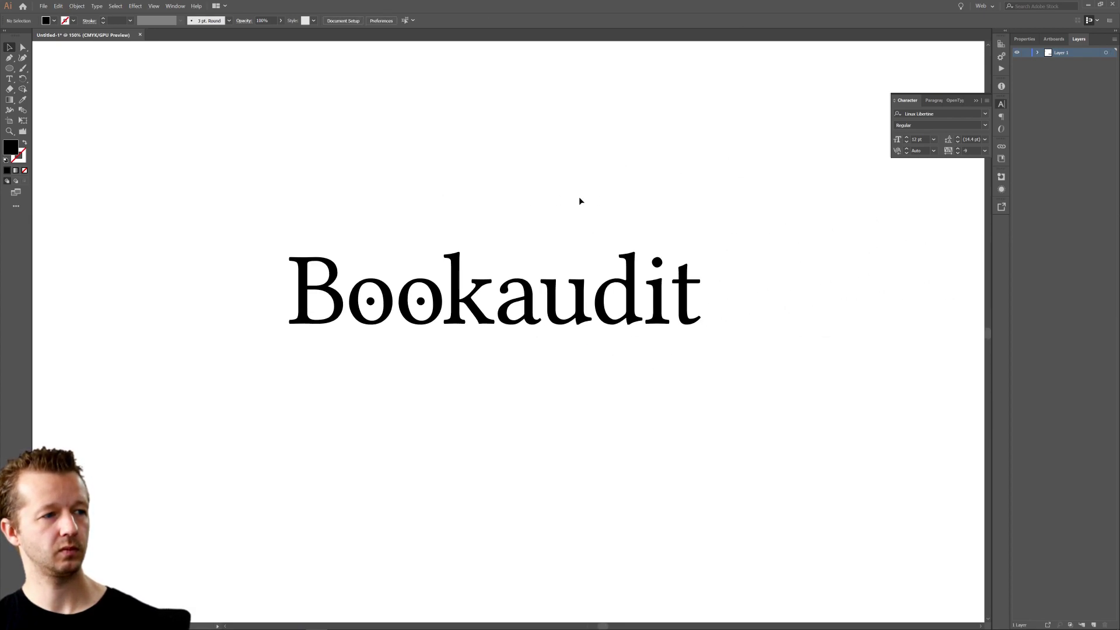
# Place a scaled-down copy of the dotted wordmark beside the small underlined version and delete the dots from the large Bookaudit.
pyautogui.scroll(-2, 538, 206)
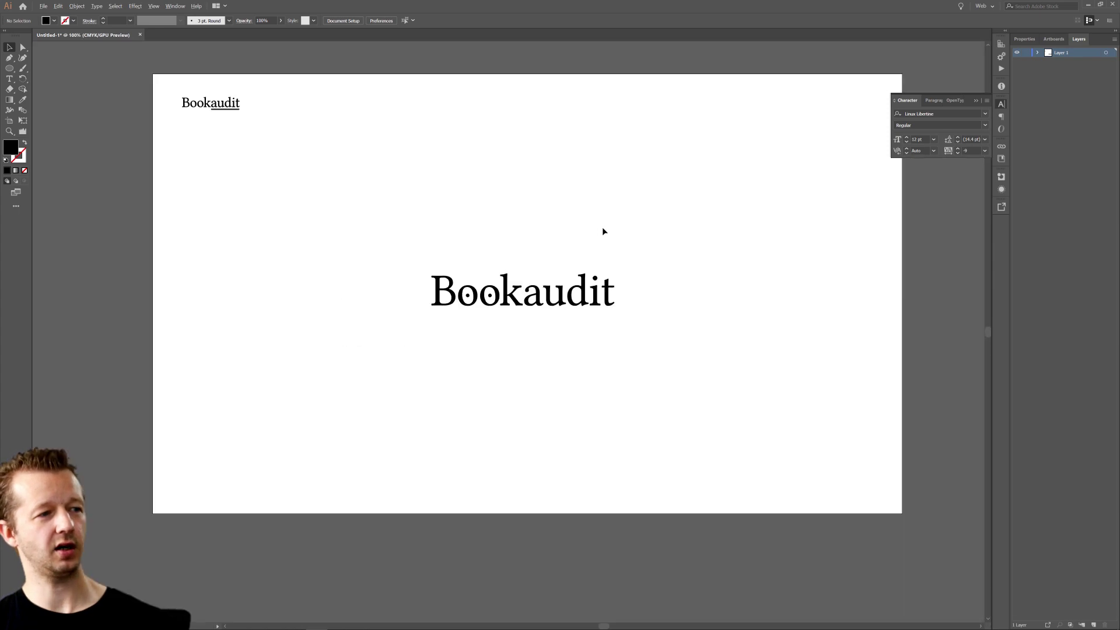
pyautogui.moveTo(604, 232); pyautogui.dragTo(584, 235)
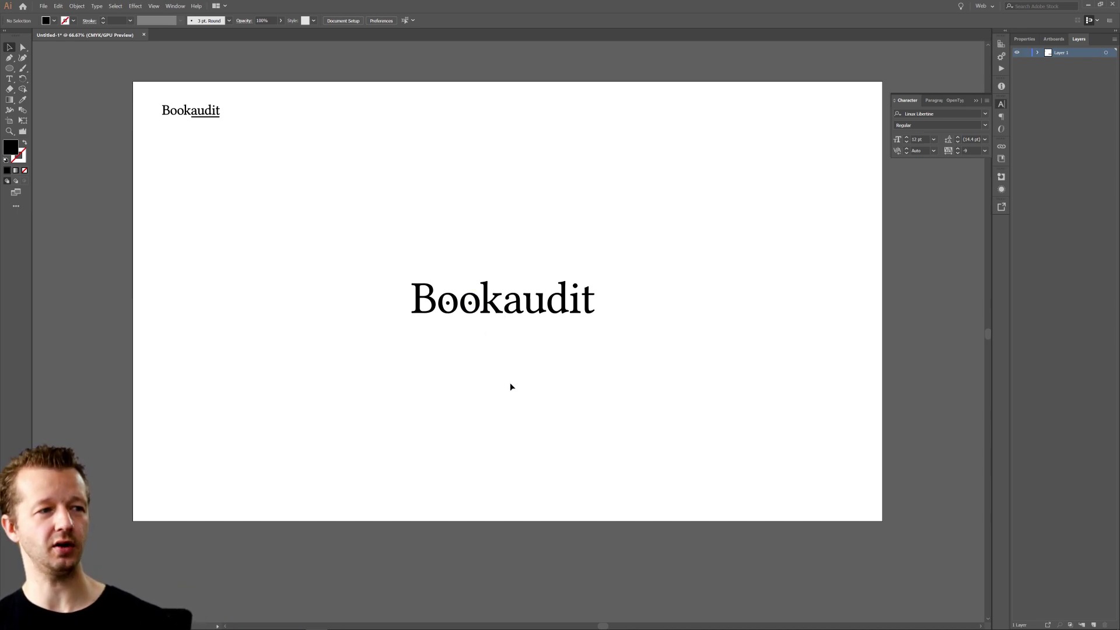
pyautogui.moveTo(375, 255); pyautogui.dragTo(287, 125)
pyautogui.click(309, 137)
pyautogui.click(344, 158)
pyautogui.click(313, 118)
pyautogui.press('Right')
pyautogui.press('Right')
pyautogui.press('Right')
pyautogui.click(403, 128)
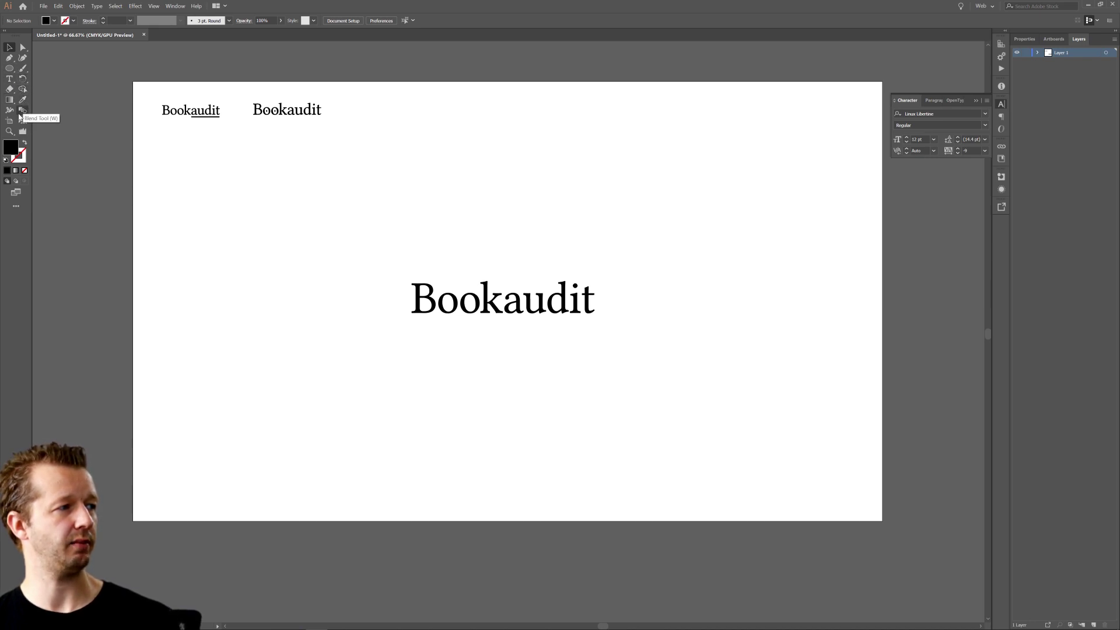
# Draw an open three-point checkmark path, about 57 px wide and 15 px high, with the Pen tool above the k and a of Bookaudit.
pyautogui.click(11, 75)
pyautogui.click(9, 59)
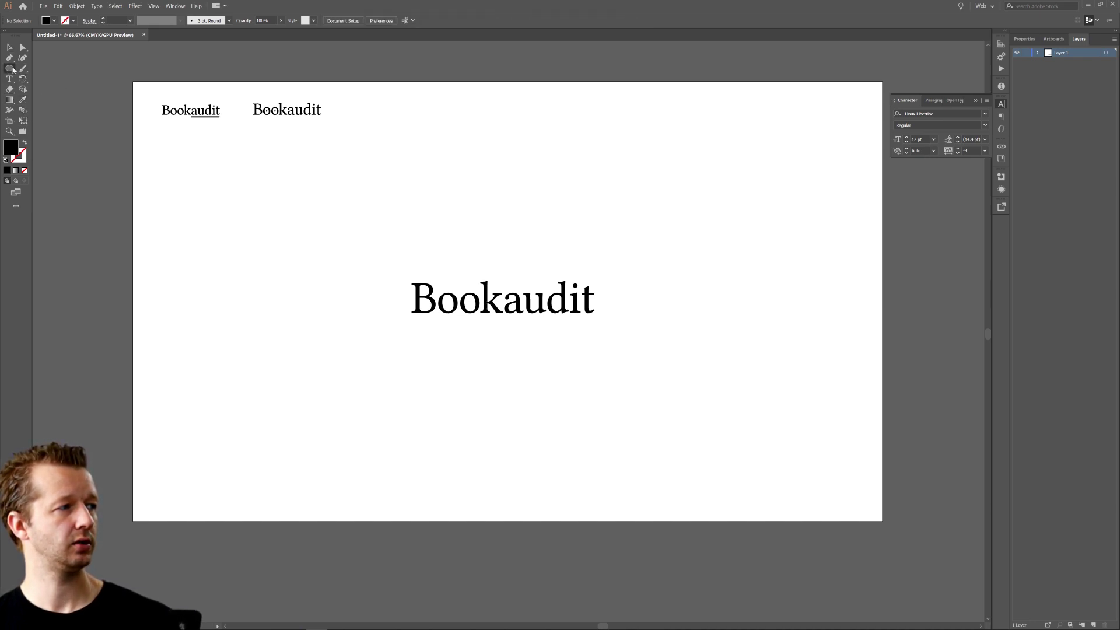
pyautogui.scroll(4, 472, 237)
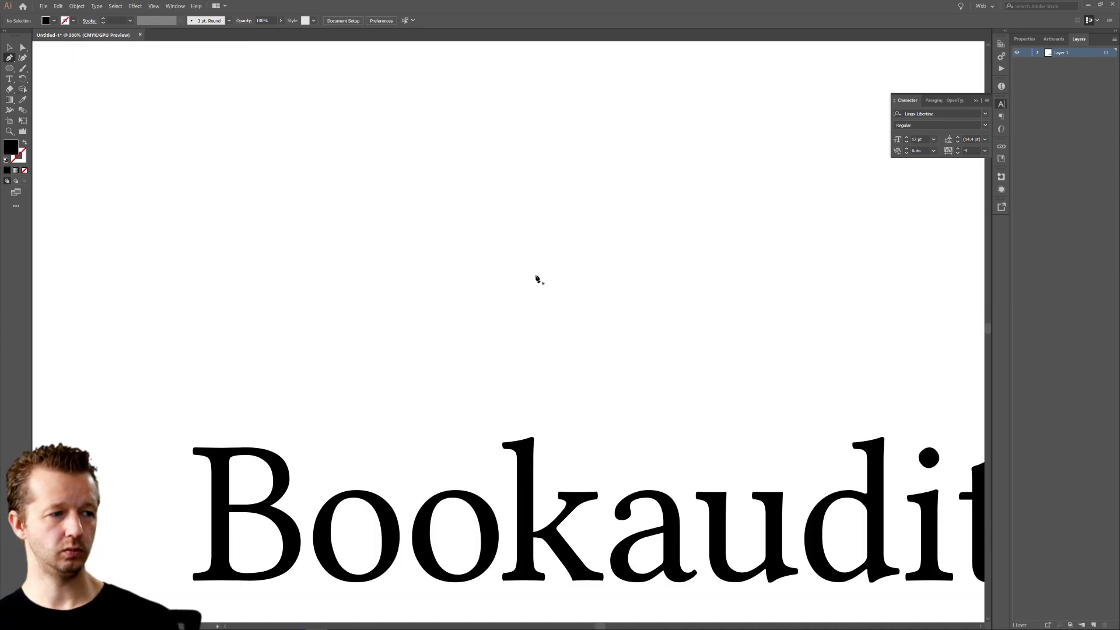
pyautogui.moveTo(577, 290); pyautogui.dragTo(459, 225)
pyautogui.scroll(1, 441, 315)
pyautogui.click(428, 295)
pyautogui.click(466, 332)
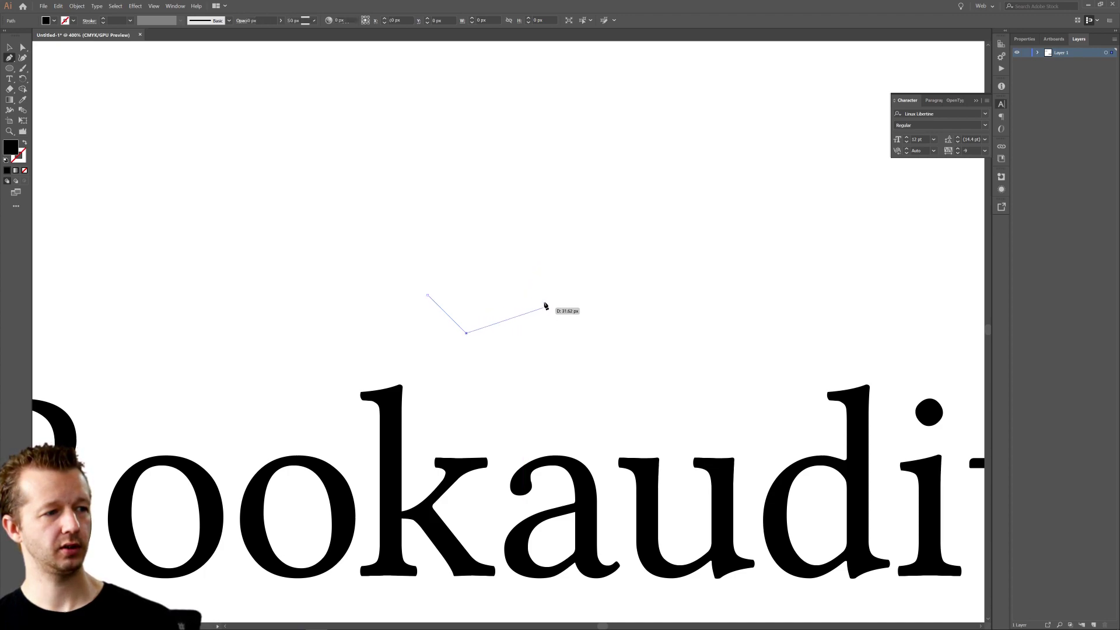
pyautogui.click(575, 295)
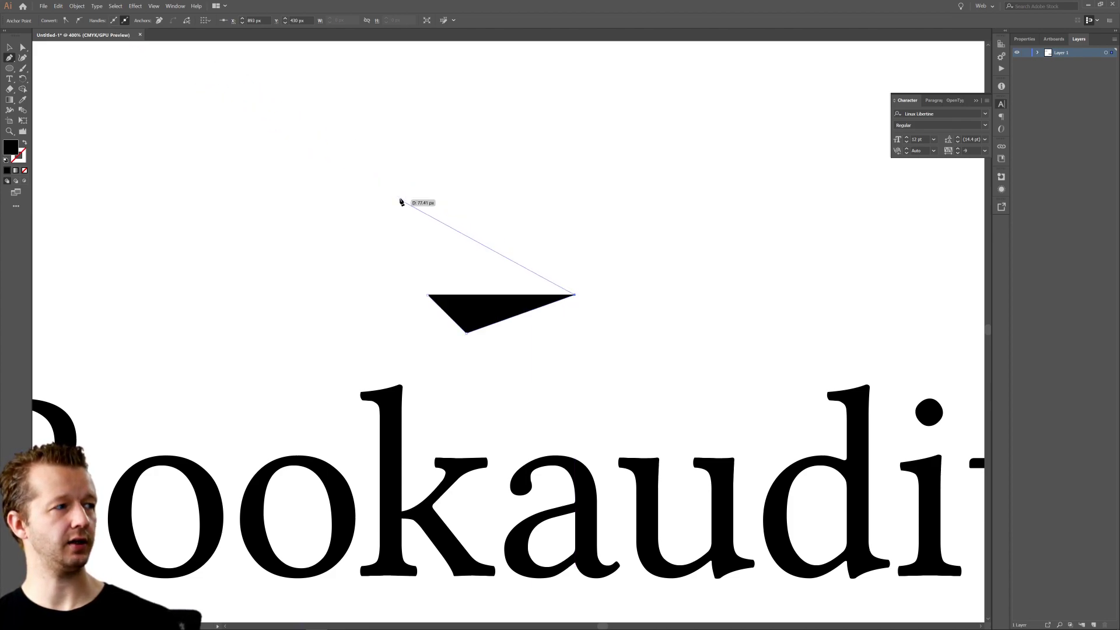
# Give the checkmark path a black 3 pt stroke and set its fill to none.
pyautogui.click(23, 47)
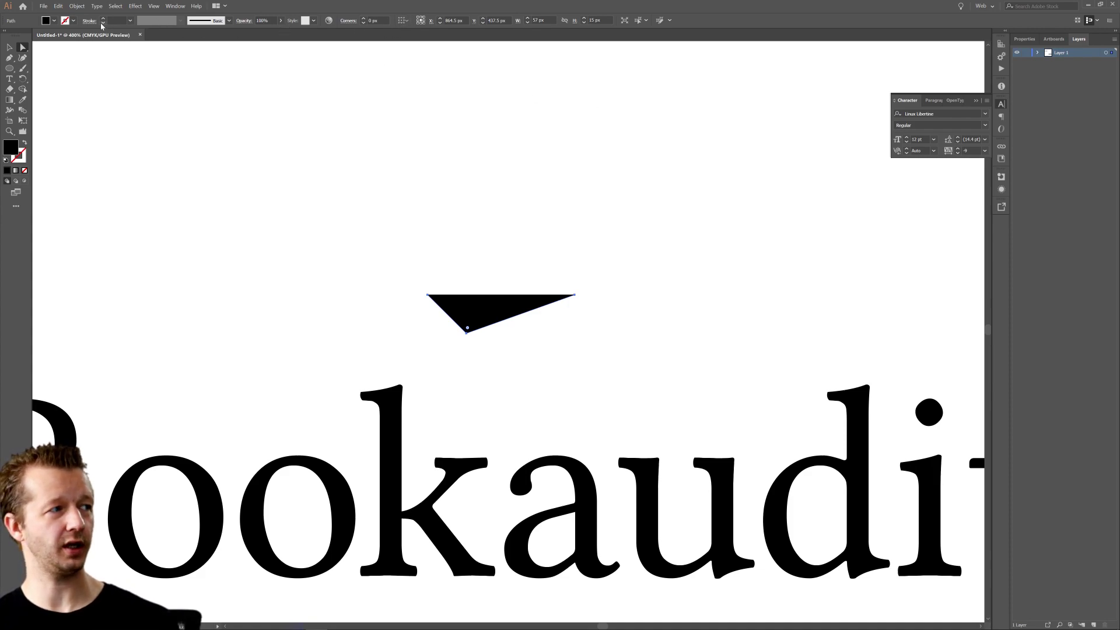
pyautogui.click(54, 20)
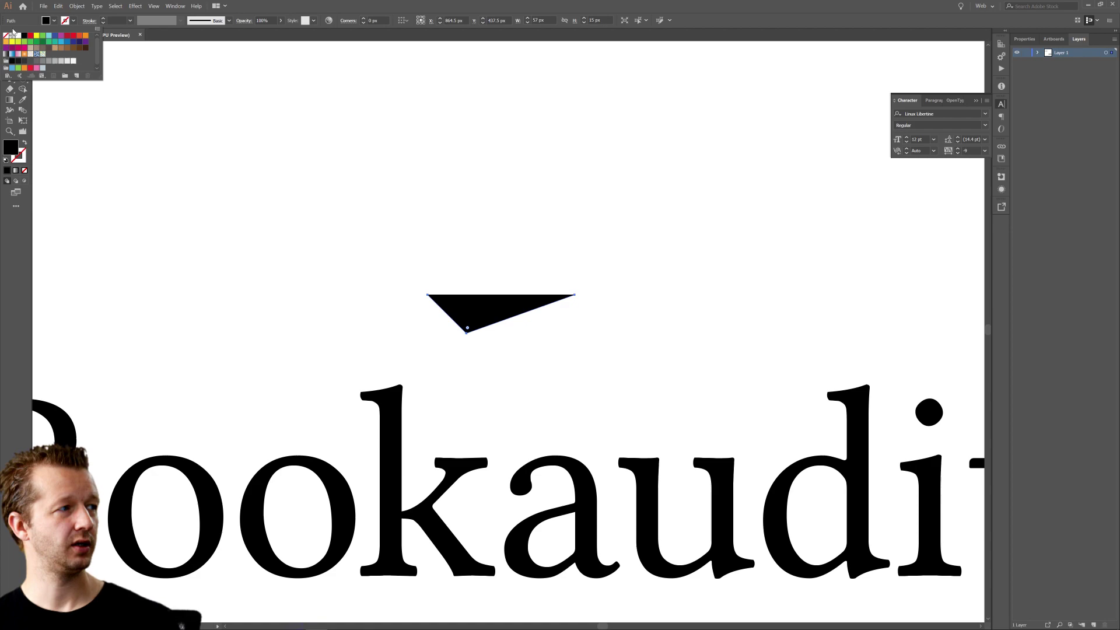
pyautogui.click(73, 20)
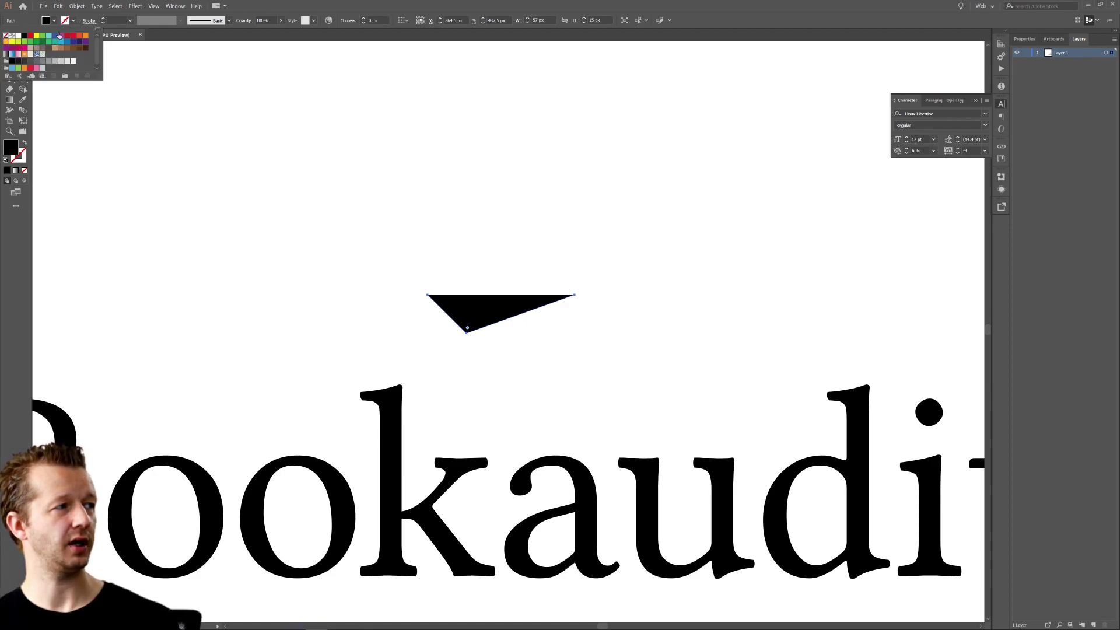
pyautogui.click(28, 41)
pyautogui.click(103, 18)
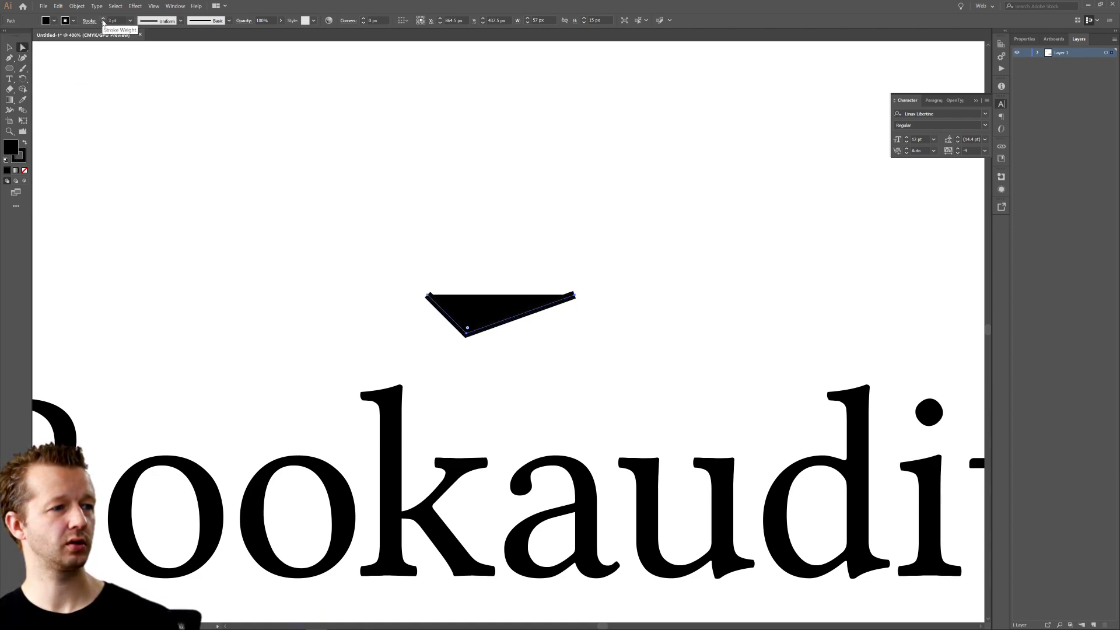
pyautogui.click(104, 19)
pyautogui.click(53, 20)
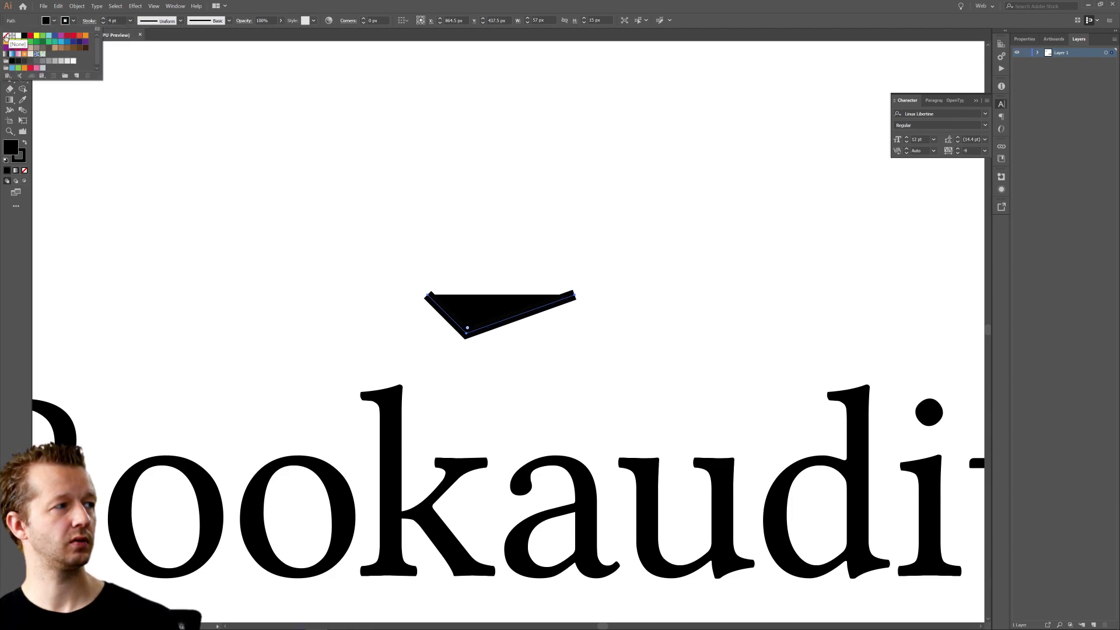
pyautogui.click(6, 36)
pyautogui.click(102, 25)
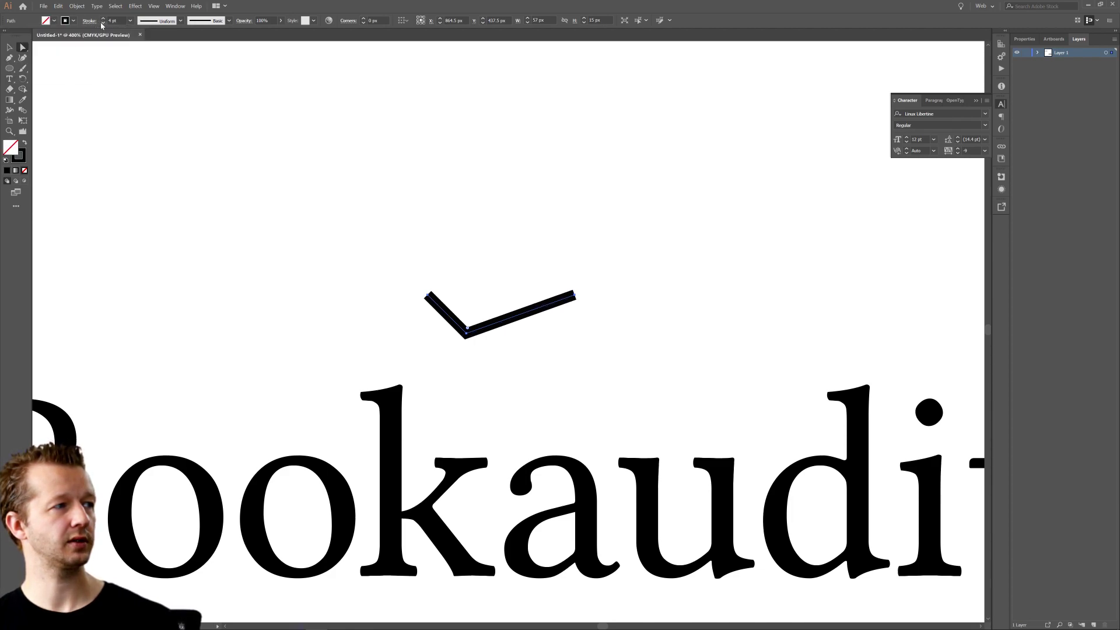
pyautogui.click(104, 23)
pyautogui.click(294, 132)
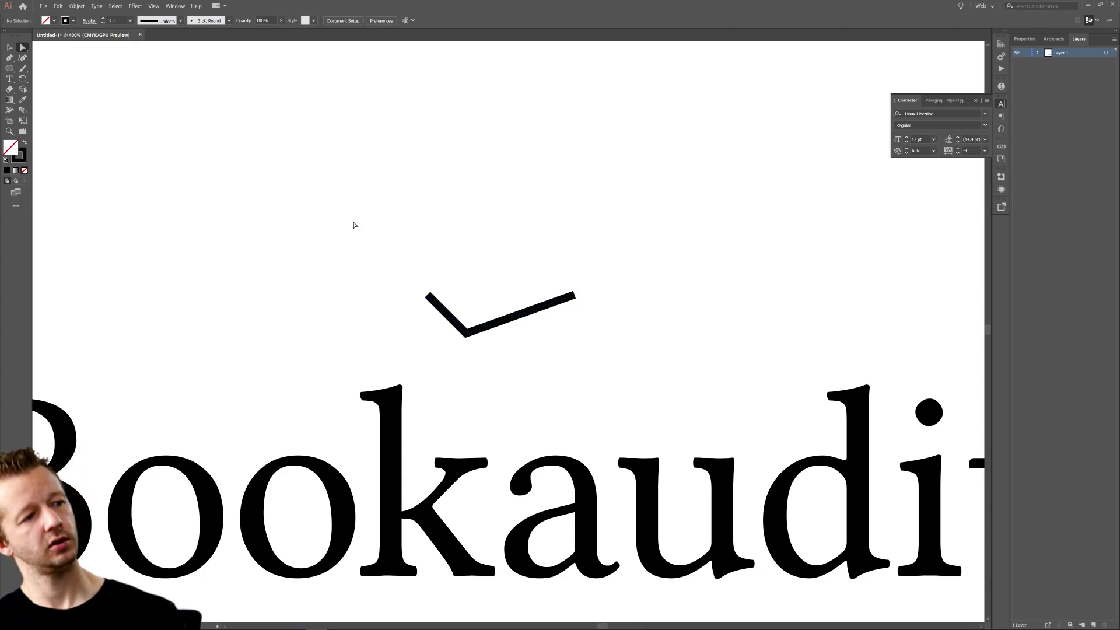
pyautogui.click(519, 318)
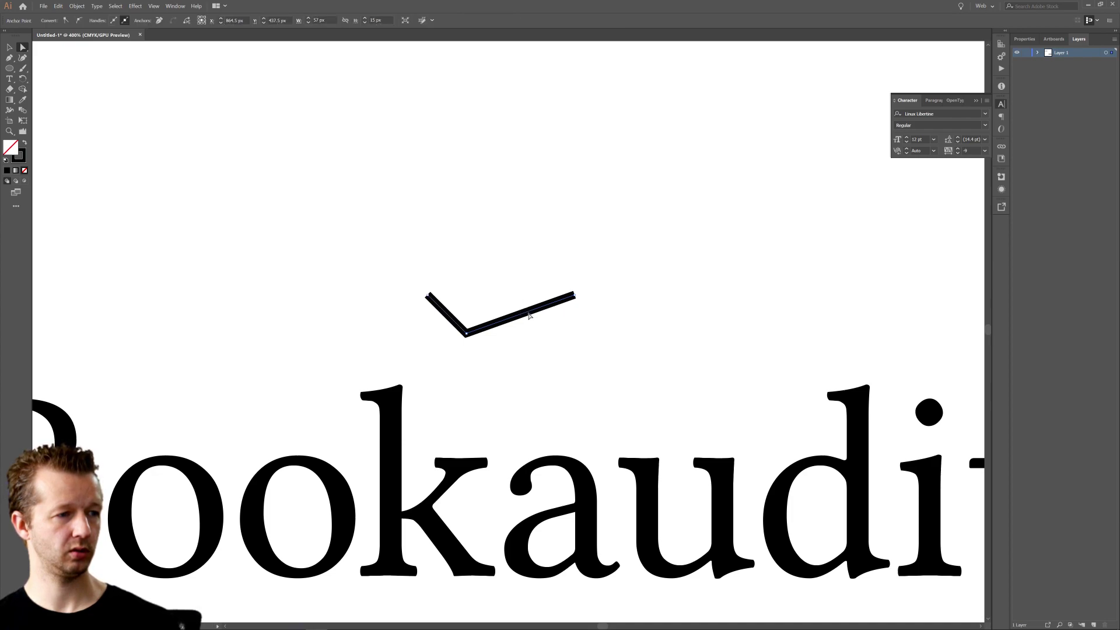
pyautogui.click(527, 306)
pyautogui.press('v')
pyautogui.moveTo(523, 312)
pyautogui.mouseDown()
pyautogui.moveTo(517, 297)
pyautogui.moveTo(516, 314)
pyautogui.mouseUp()
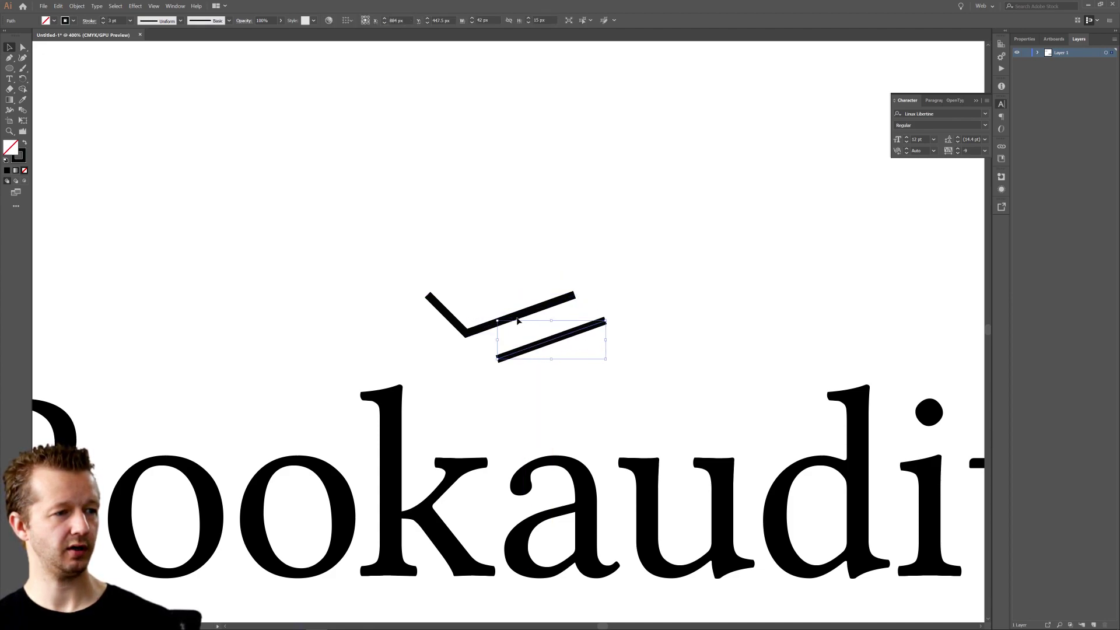
pyautogui.click(536, 304)
pyautogui.click(543, 343)
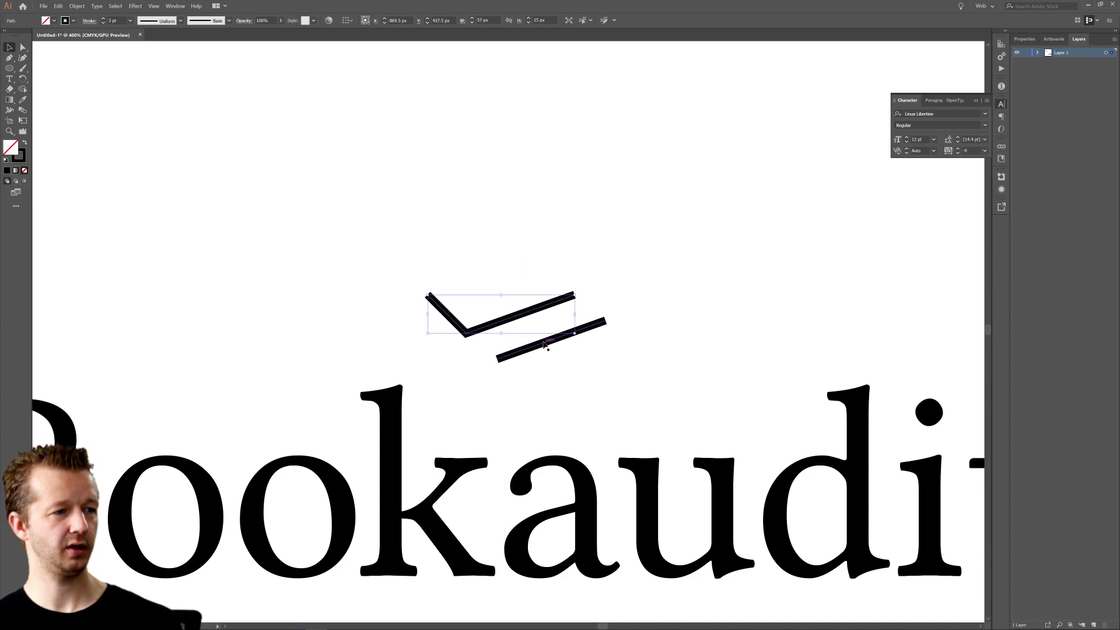
pyautogui.press('Delete')
pyautogui.moveTo(501, 324); pyautogui.dragTo(503, 310)
pyautogui.hotkey('ctrl', 'z')
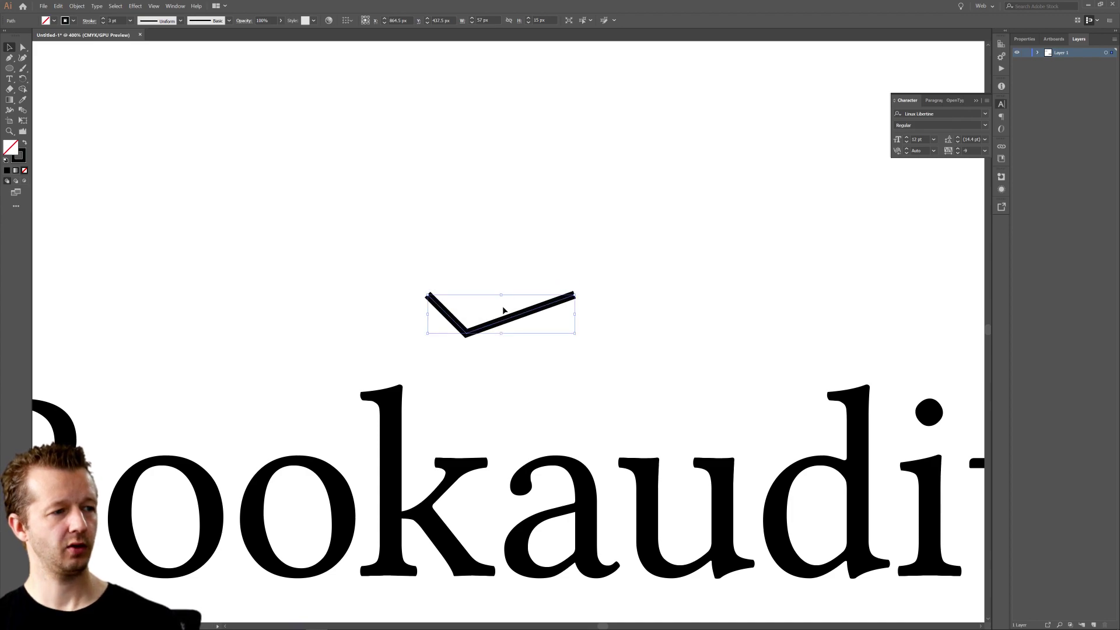
# Duplicate the checkmark and raise the copy 8 px directly above the original.
pyautogui.hotkey('alt', 'Up')
pyautogui.press('Up')
pyautogui.press('Up')
pyautogui.press('Up')
pyautogui.press('Up')
pyautogui.press('Up')
pyautogui.press('Up')
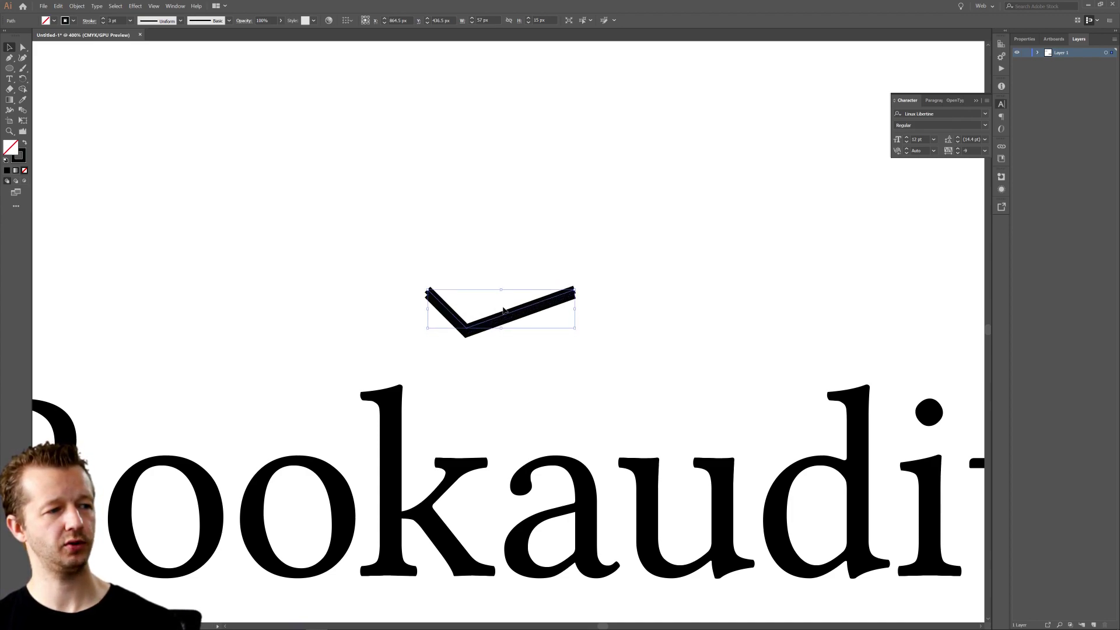
pyautogui.press('Up')
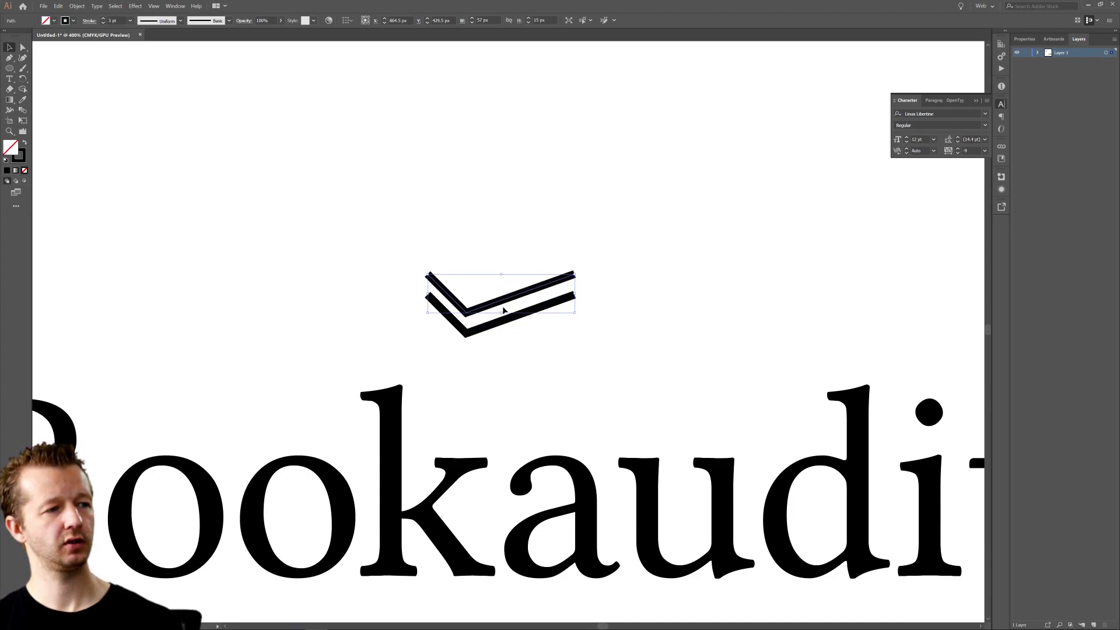
# Duplicate the upper checkmark and raise the new copy another 8 px to form a stack of three.
pyautogui.hotkey('alt', 'Up')
pyautogui.press('Up')
pyautogui.press('Up')
pyautogui.press('Up')
pyautogui.press('Up')
pyautogui.press('Up')
pyautogui.press('Up')
pyautogui.press('Up')
pyautogui.click(691, 248)
pyautogui.scroll(-2, 645, 245)
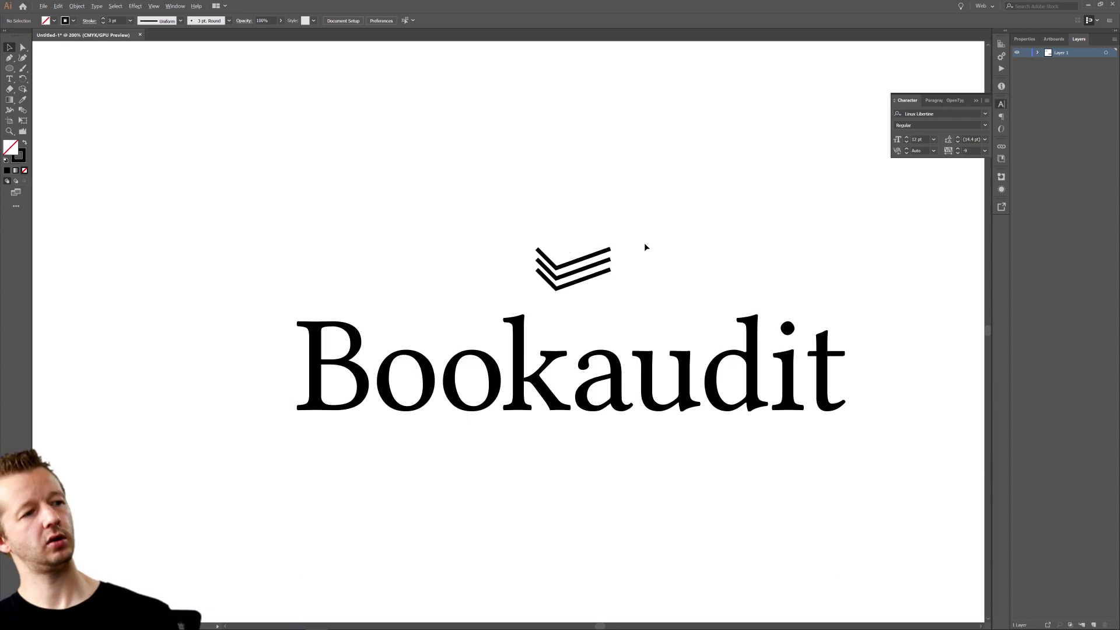
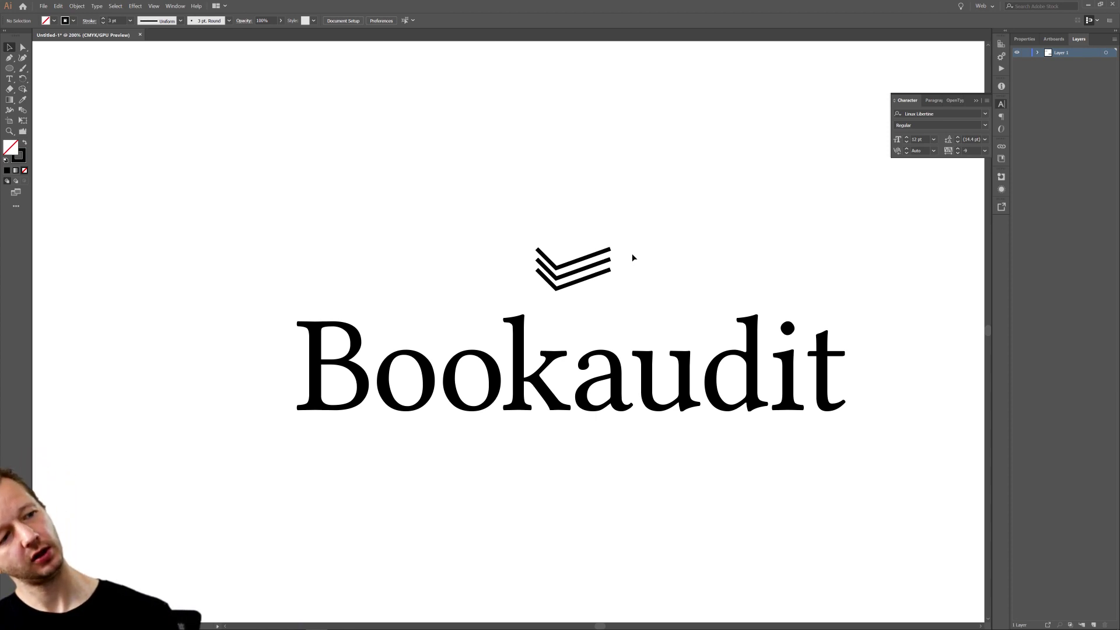
# Examine the shape and spacing of the three stacked checkmarks above the wordmark.
pyautogui.scroll(3, 620, 285)
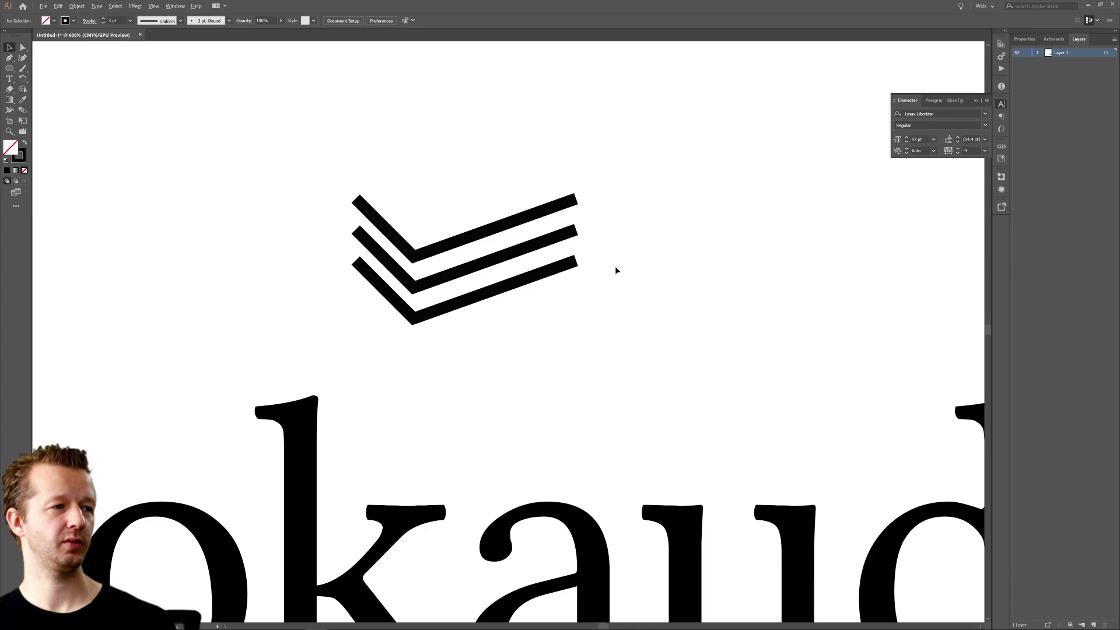
pyautogui.moveTo(274, 141); pyautogui.dragTo(597, 345)
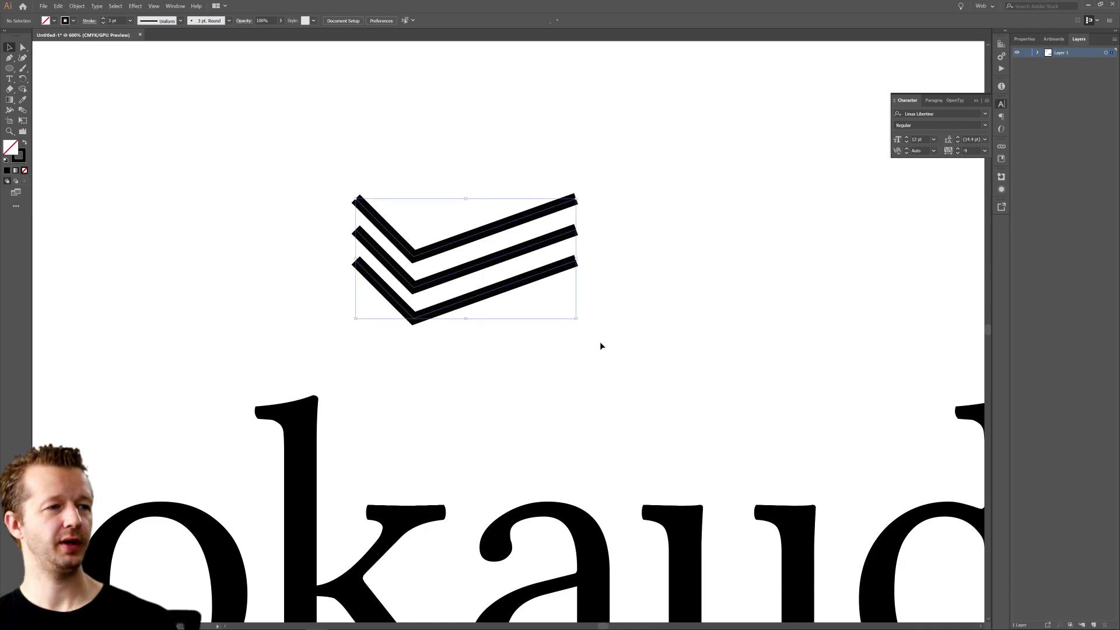
pyautogui.scroll(-4, 597, 344)
pyautogui.scroll(2, 602, 342)
pyautogui.click(647, 306)
pyautogui.moveTo(644, 363); pyautogui.dragTo(643, 363)
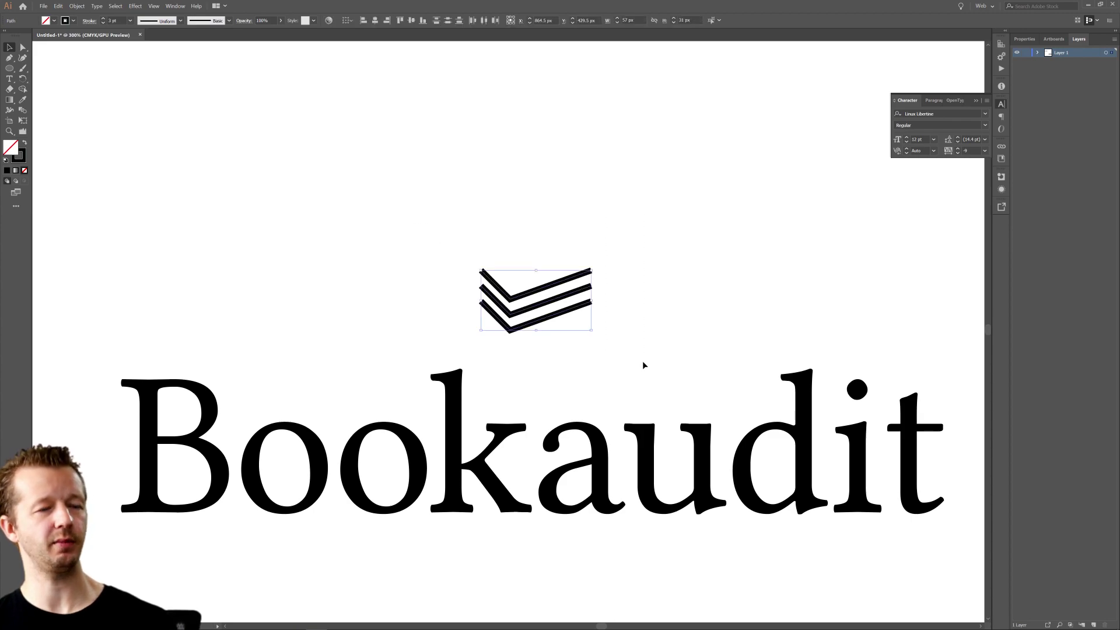
pyautogui.click(656, 319)
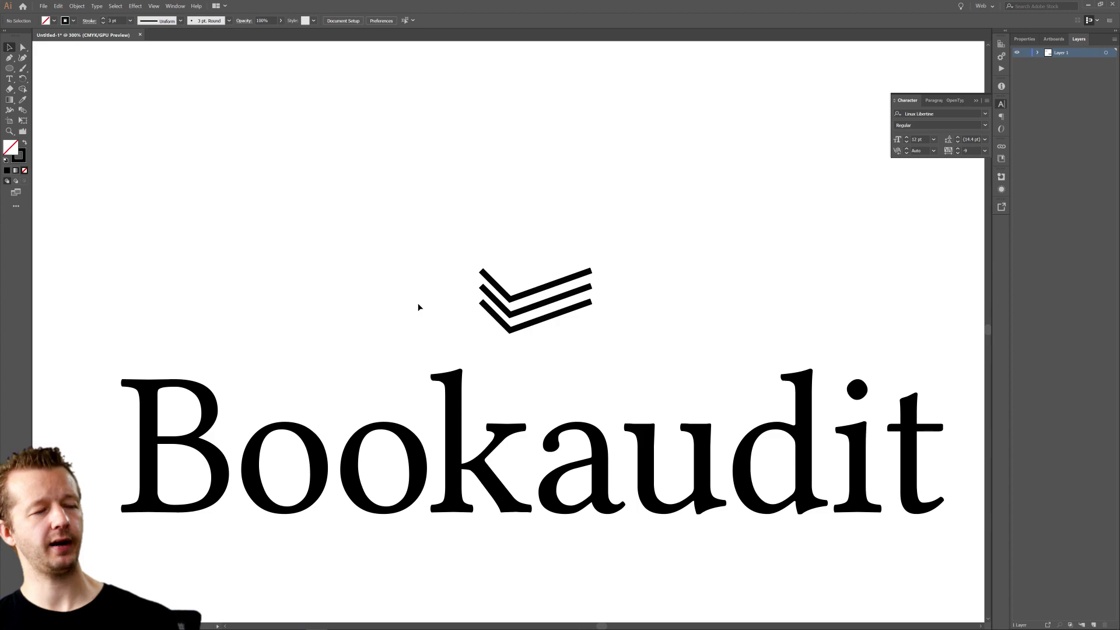
pyautogui.moveTo(442, 227); pyautogui.dragTo(644, 353)
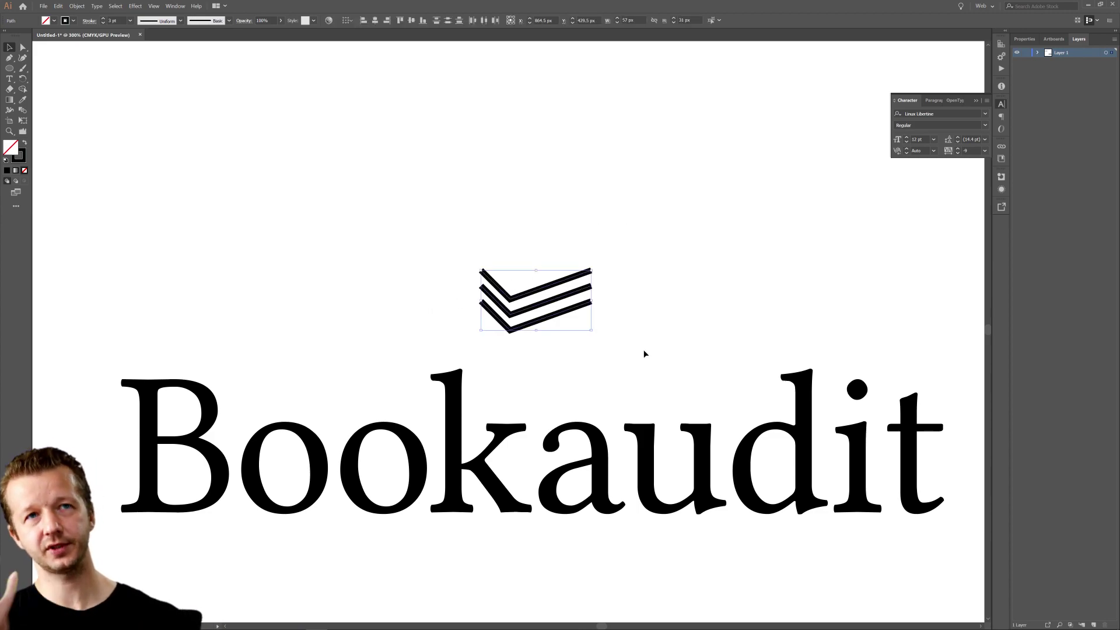
pyautogui.click(644, 352)
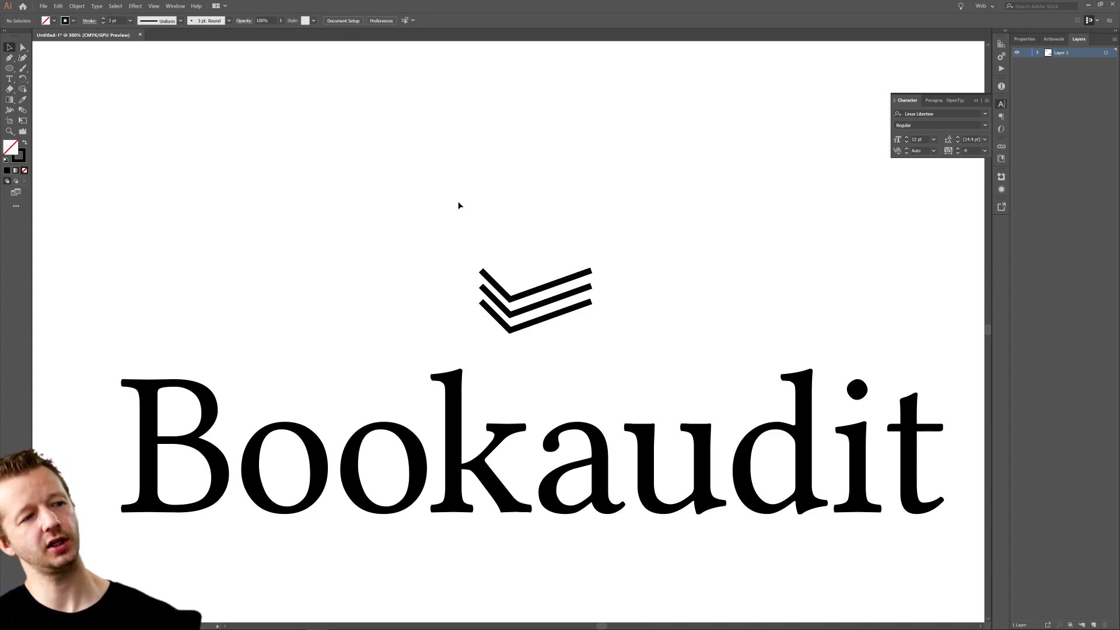
pyautogui.click(589, 305)
pyautogui.moveTo(595, 334)
pyautogui.mouseDown()
pyautogui.moveTo(609, 309)
pyautogui.moveTo(599, 324)
pyautogui.mouseUp()
pyautogui.click(672, 315)
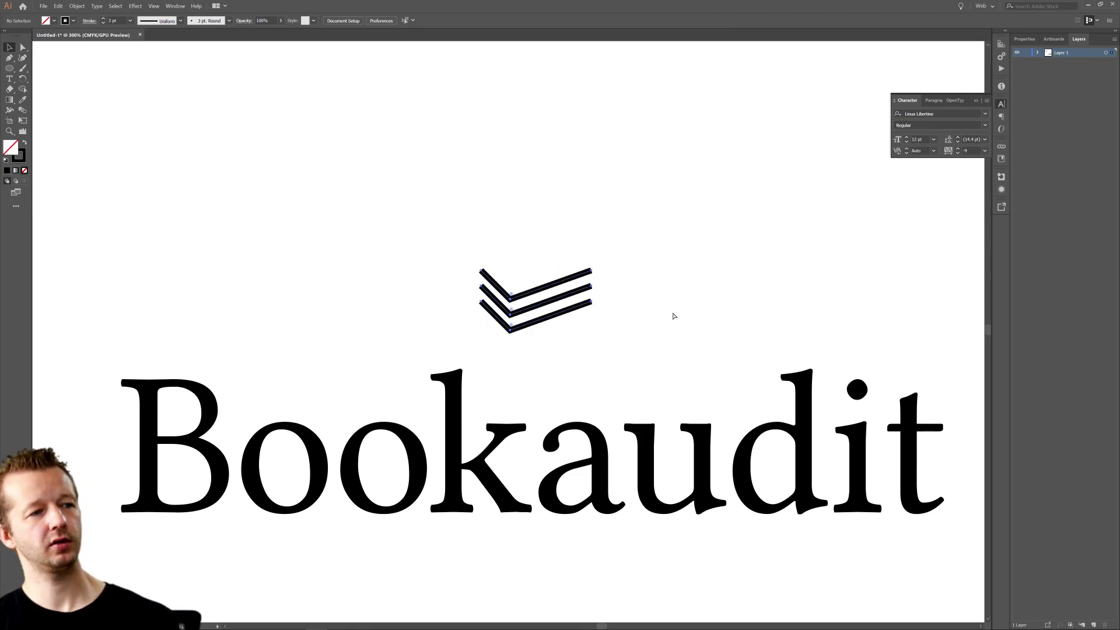
# Review the checkmark icon's proportions and placement against the Bookaudit wordmark, up close and on the whole artboard.
pyautogui.scroll(-4, 624, 291)
pyautogui.scroll(4, 642, 282)
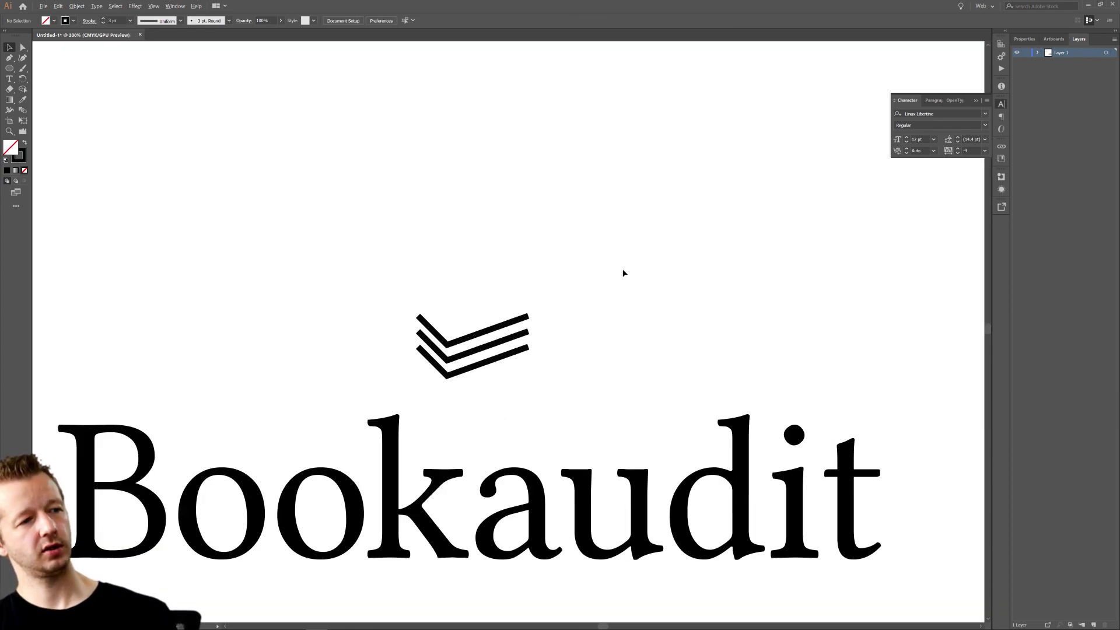
pyautogui.scroll(-1, 624, 275)
pyautogui.scroll(-2, 617, 297)
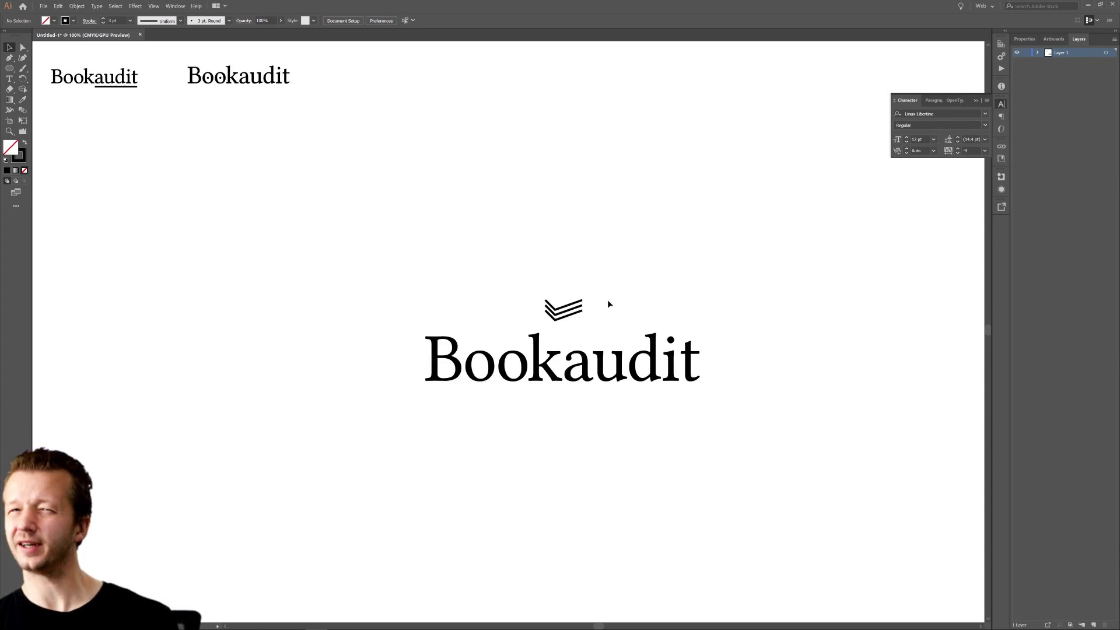
pyautogui.scroll(3, 585, 289)
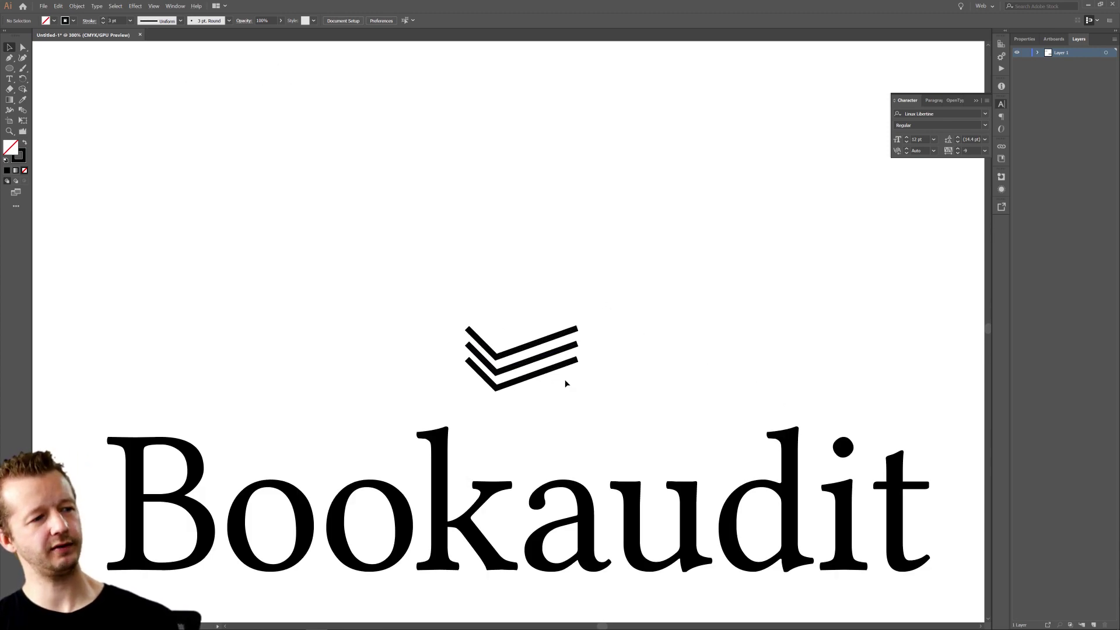
pyautogui.scroll(-1, 620, 324)
pyautogui.scroll(1, 605, 325)
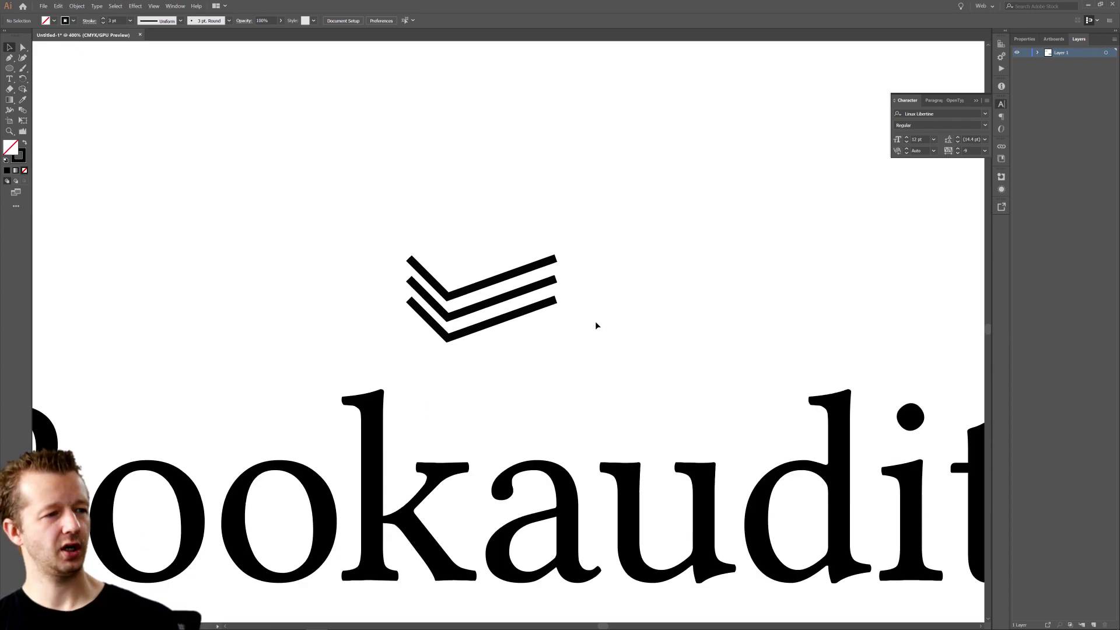
pyautogui.moveTo(307, 260); pyautogui.dragTo(483, 243)
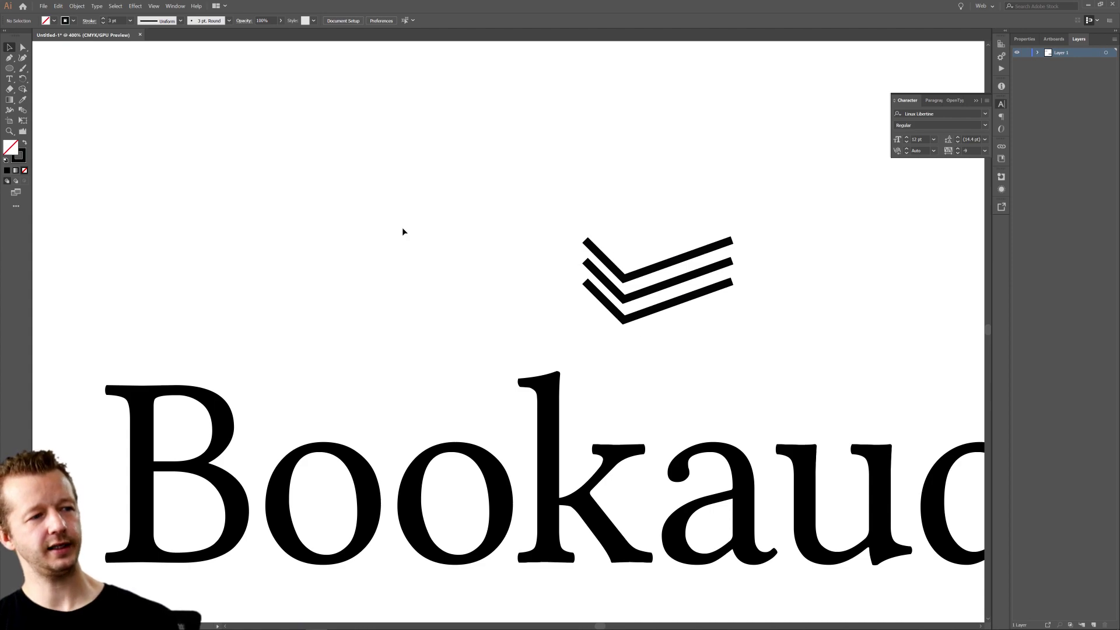
pyautogui.scroll(-2, 407, 222)
pyautogui.scroll(-3, 521, 263)
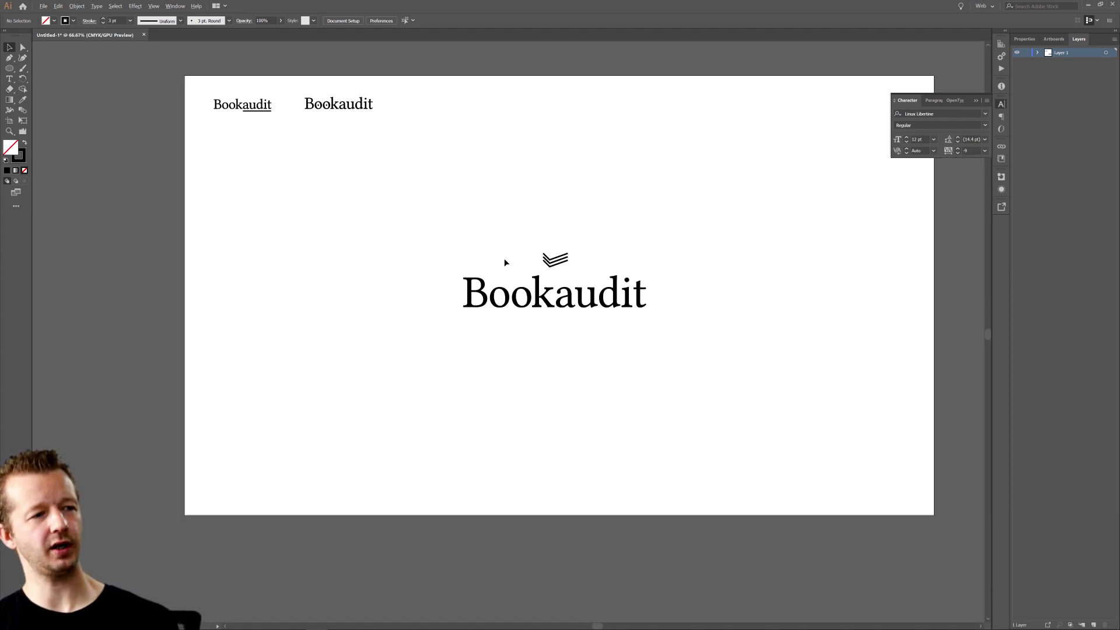
# Place a duplicate of the stacked checkmark icon beside the original, level with it.
pyautogui.scroll(1, 511, 258)
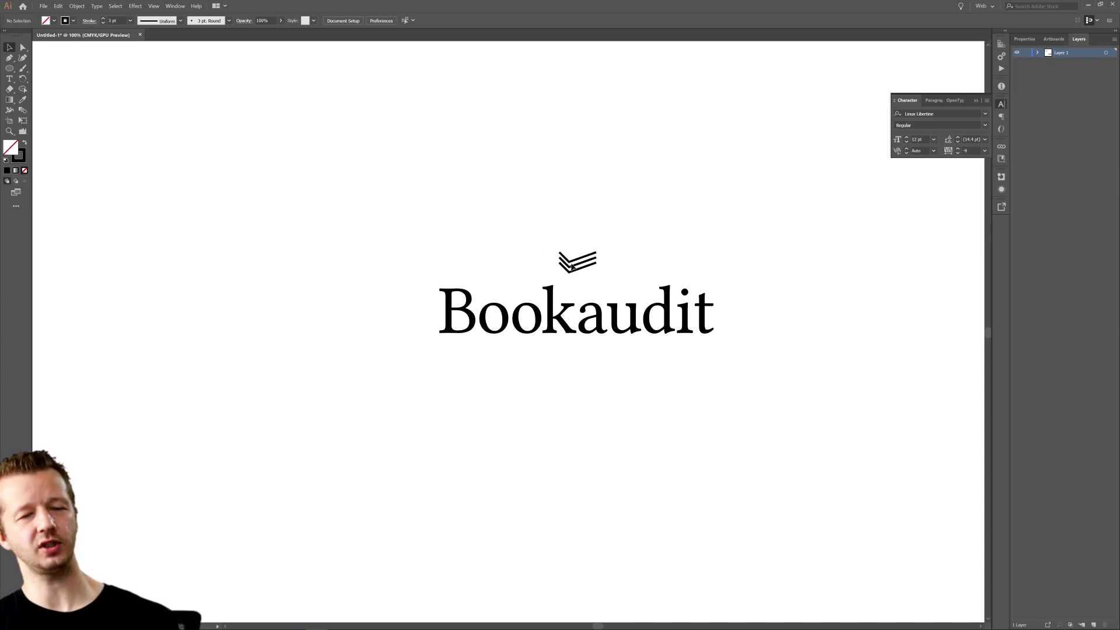
pyautogui.scroll(1, 525, 238)
pyautogui.scroll(1, 525, 240)
pyautogui.moveTo(610, 255); pyautogui.dragTo(375, 225)
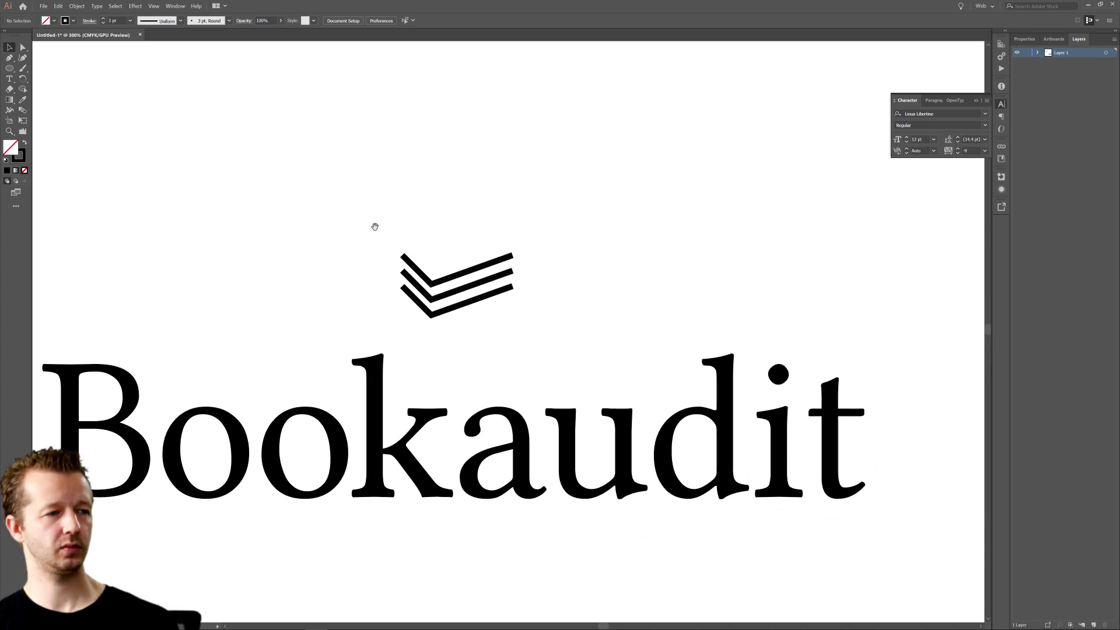
pyautogui.scroll(1, 568, 266)
pyautogui.scroll(-2, 369, 220)
pyautogui.click(370, 282)
pyautogui.moveTo(370, 282); pyautogui.dragTo(565, 282)
pyautogui.scroll(3, 564, 276)
pyautogui.click(22, 47)
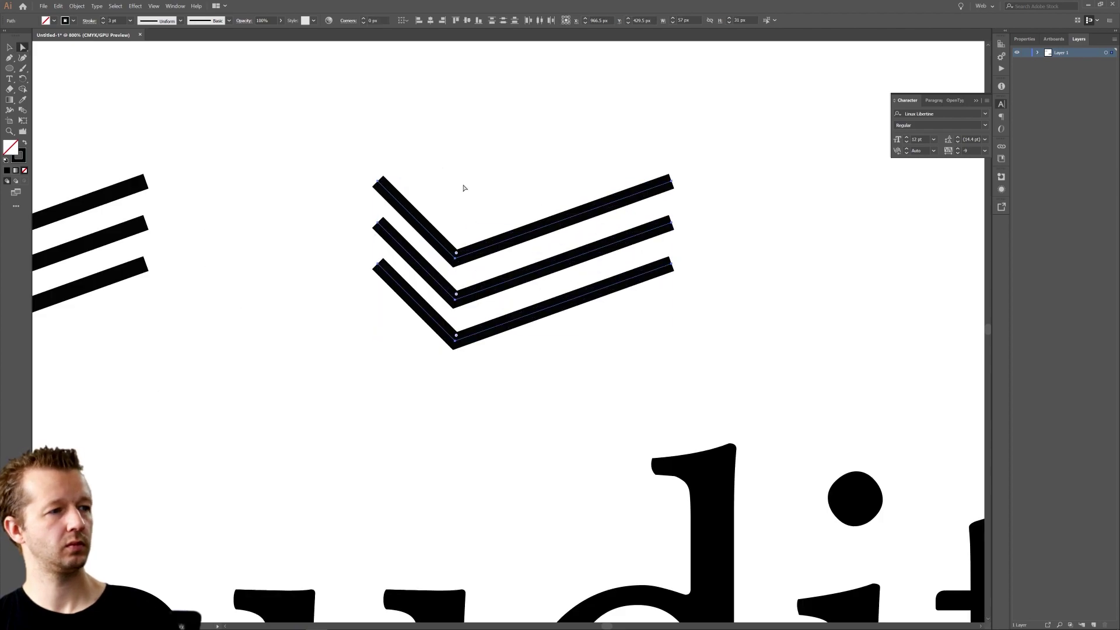
# Shift the lower corner points of the three duplicate checkmarks 3 px right and 1 px down.
pyautogui.moveTo(432, 215); pyautogui.dragTo(502, 379)
pyautogui.press('Right')
pyautogui.press('Right')
pyautogui.press('Right')
pyautogui.press('Right')
pyautogui.press('Right')
pyautogui.press('Right')
pyautogui.press('Left')
pyautogui.press('Left')
pyautogui.press('Left')
pyautogui.press('Down')
# Raise the right ends of the three duplicate checkmarks to give their long arms a steeper slope.
pyautogui.hotkey('shift', 'Up')
pyautogui.hotkey('shift', 'Up')
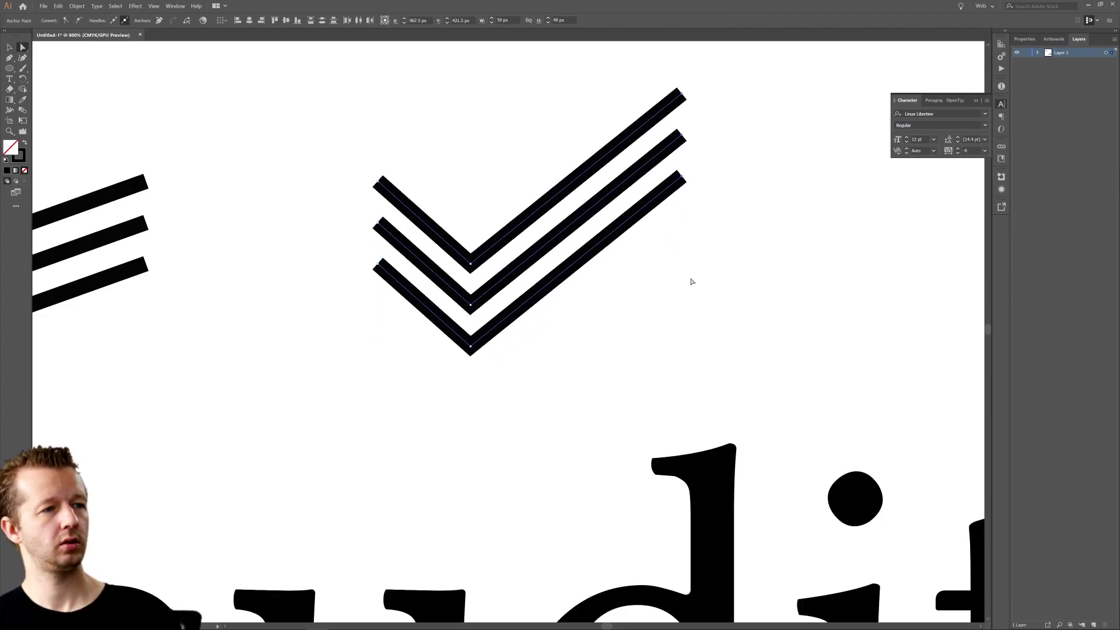
pyautogui.scroll(-5, 642, 327)
pyautogui.click(641, 333)
pyautogui.moveTo(592, 271); pyautogui.dragTo(750, 329)
pyautogui.click(752, 327)
# Delete the original flatter icon, then position the steeper one in its place above the wordmark and nudge it up 4 px.
pyautogui.press('v')
pyautogui.moveTo(348, 202); pyautogui.dragTo(554, 309)
pyautogui.press('Delete')
pyautogui.scroll(-3, 552, 266)
pyautogui.moveTo(449, 251); pyautogui.dragTo(624, 329)
pyautogui.moveTo(610, 318); pyautogui.dragTo(564, 306)
pyautogui.hotkey('ctrl', 'z')
pyautogui.scroll(5, 571, 288)
pyautogui.press('Up')
pyautogui.press('Up')
pyautogui.press('Up')
pyautogui.press('Up')
# Review the steeper checkmark icon's shape and placement above the wordmark at several magnifications.
pyautogui.scroll(-5, 606, 219)
pyautogui.scroll(3, 580, 204)
pyautogui.moveTo(581, 204); pyautogui.dragTo(585, 266)
pyautogui.click(586, 159)
pyautogui.hotkey('ctrl', '0')
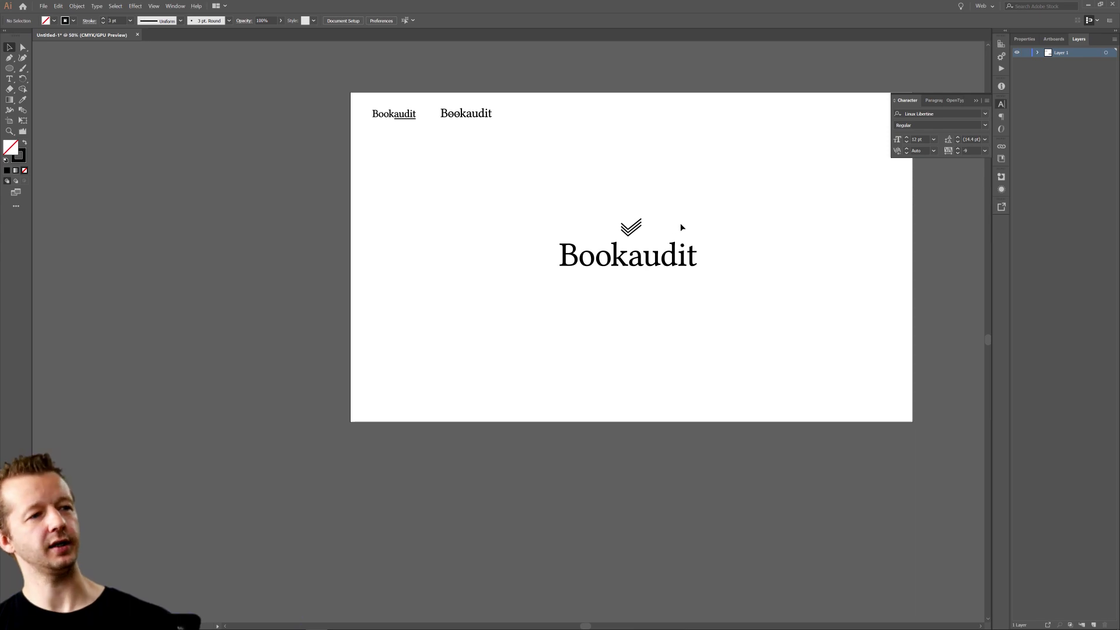
pyautogui.hotkey('ctrl', '1')
pyautogui.hotkey('ctrl', '0')
pyautogui.hotkey('ctrl', '1')
pyautogui.scroll(1, 518, 188)
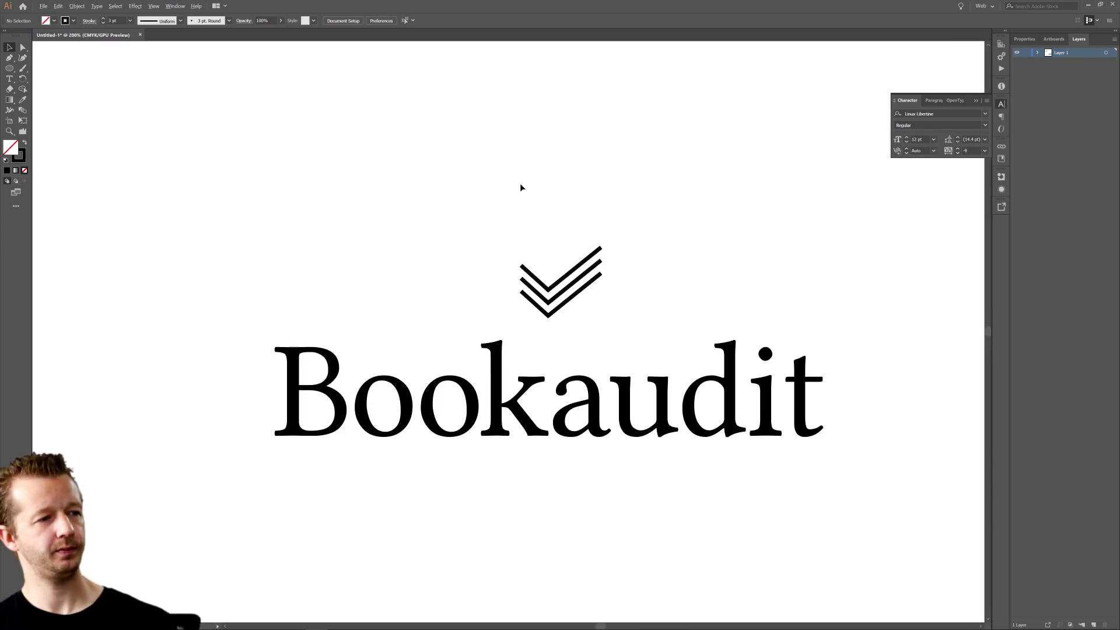
pyautogui.scroll(2, 520, 183)
# Duplicate the checkmark icon to its left and convert the copy's strokes to outlines.
pyautogui.click(617, 338)
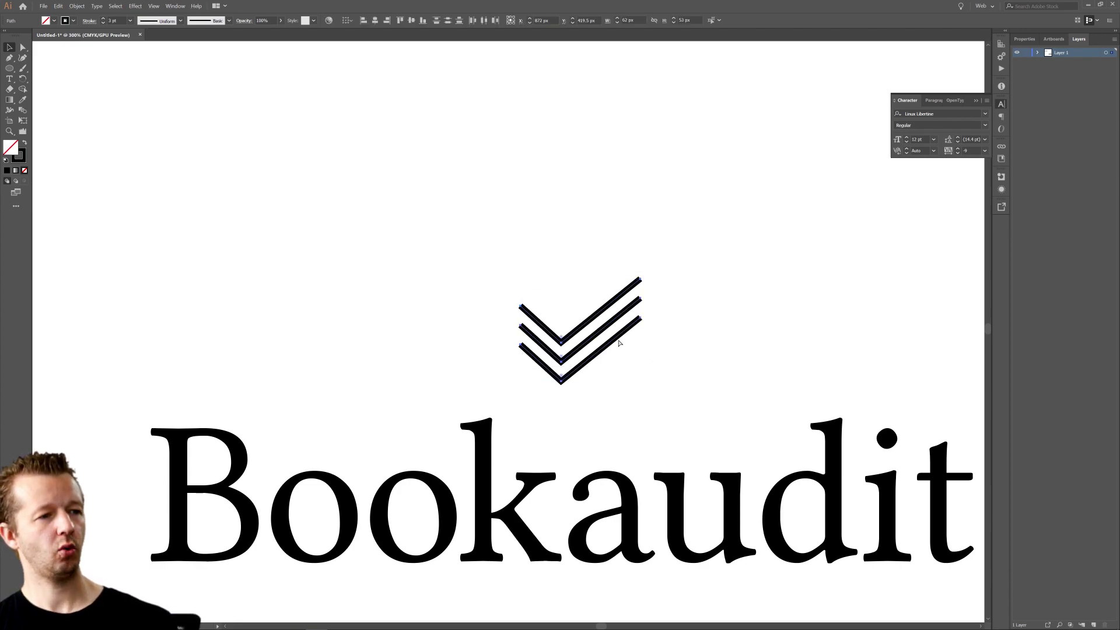
pyautogui.moveTo(618, 338); pyautogui.dragTo(439, 340)
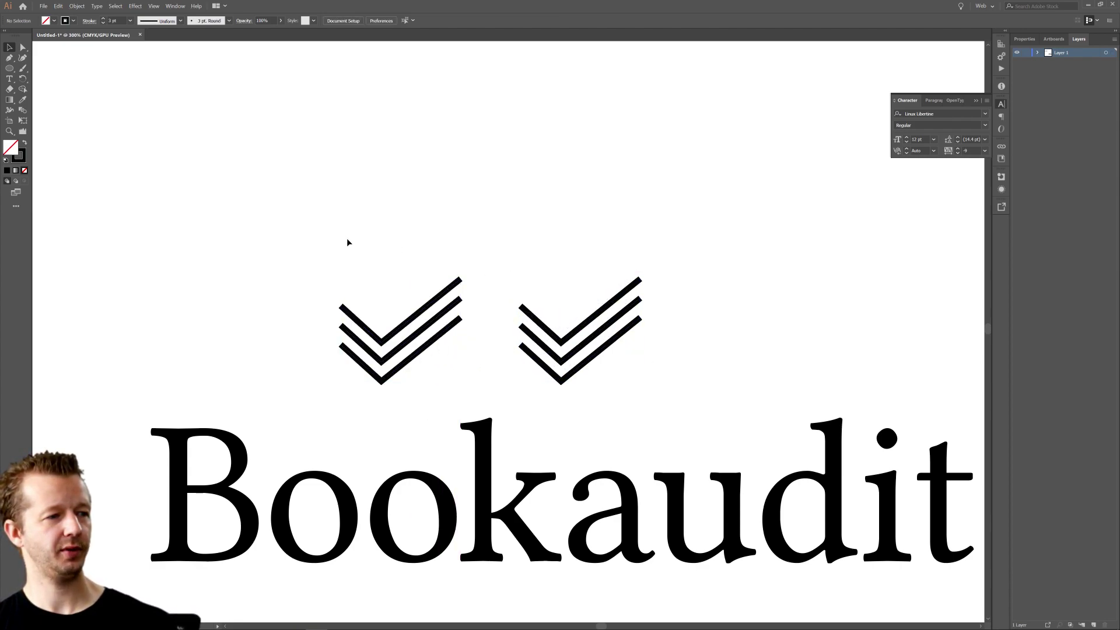
pyautogui.click(79, 6)
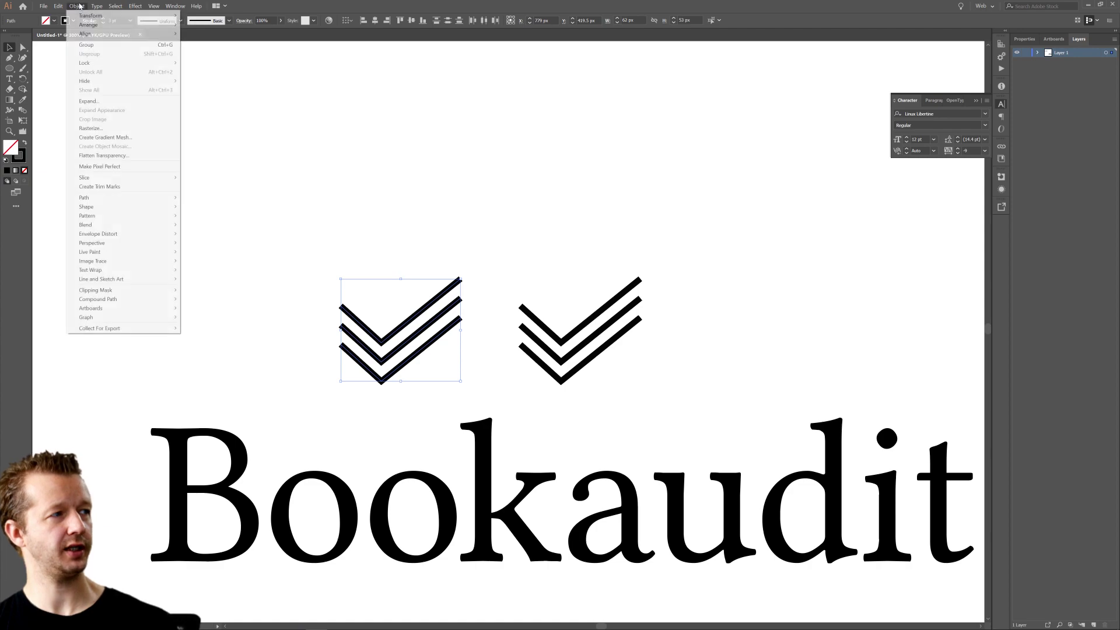
pyautogui.moveTo(124, 198)
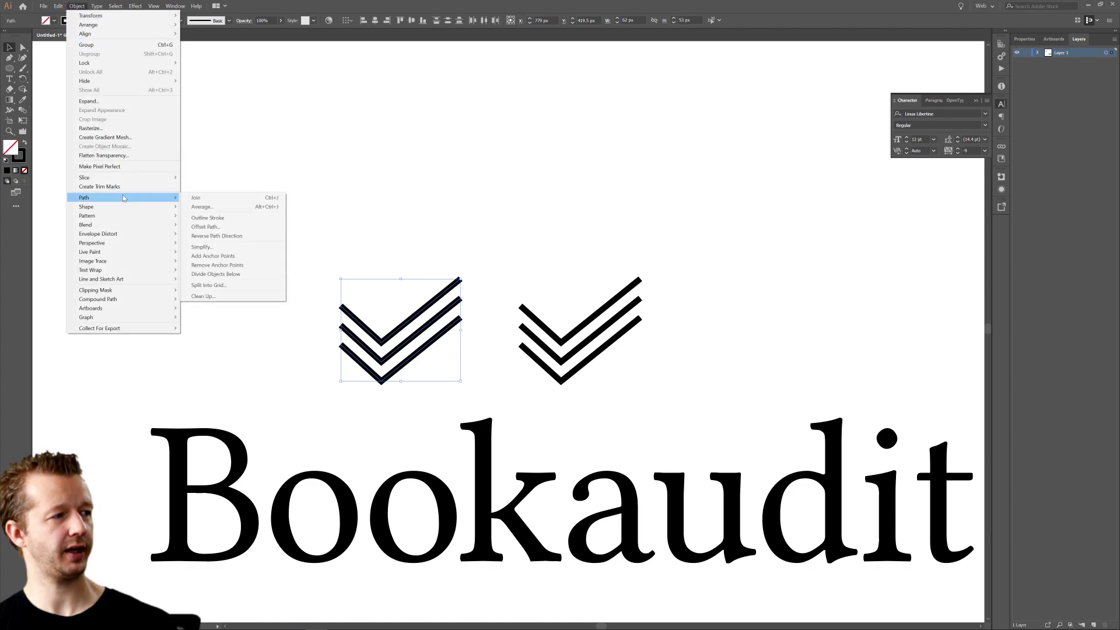
pyautogui.click(215, 219)
pyautogui.click(332, 204)
# Cover the left ends of the outlined checkmarks with a rectangle about 13 × 68 px and duplicate it over their right ends.
pyautogui.moveTo(10, 68); pyautogui.dragTo(37, 68)
pyautogui.moveTo(318, 256); pyautogui.dragTo(343, 386)
pyautogui.press('v')
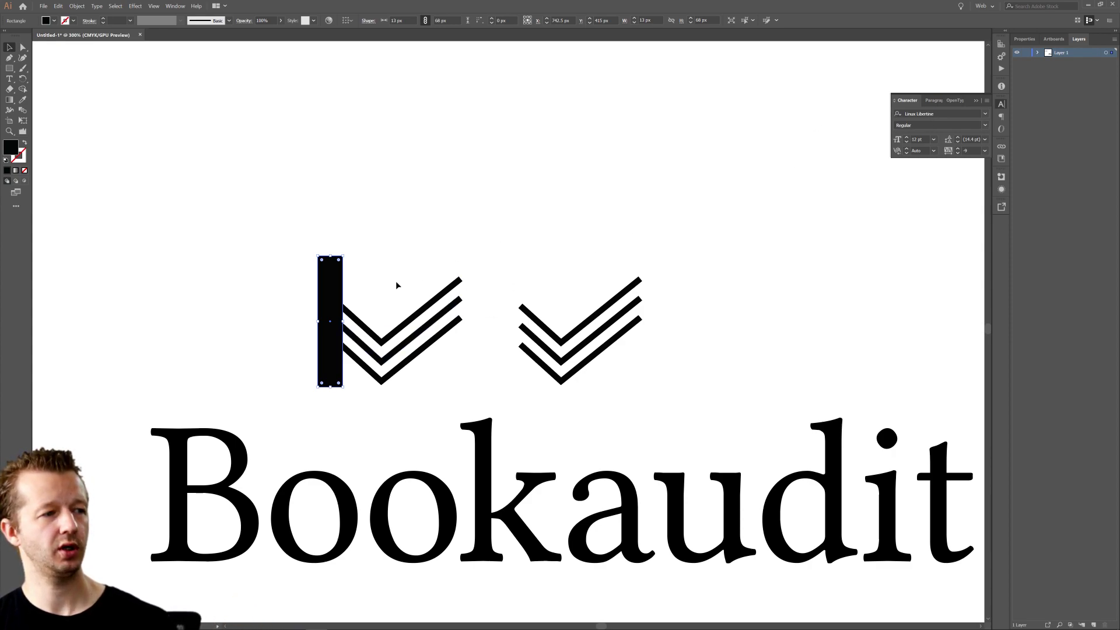
pyautogui.moveTo(395, 281); pyautogui.dragTo(471, 362)
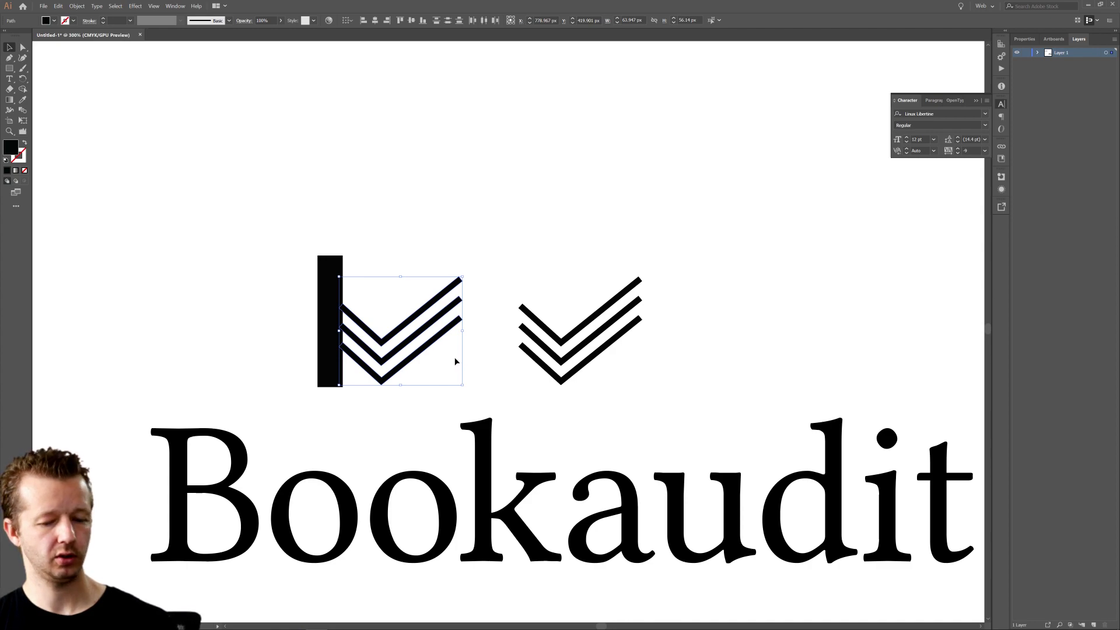
pyautogui.click(361, 256)
pyautogui.moveTo(334, 284); pyautogui.dragTo(468, 280)
# Divide the outlined checkmarks and both rectangles into separate pieces with the Pathfinder Divide operation.
pyautogui.moveTo(301, 220)
pyautogui.mouseDown()
pyautogui.moveTo(471, 346)
pyautogui.moveTo(473, 365)
pyautogui.mouseUp()
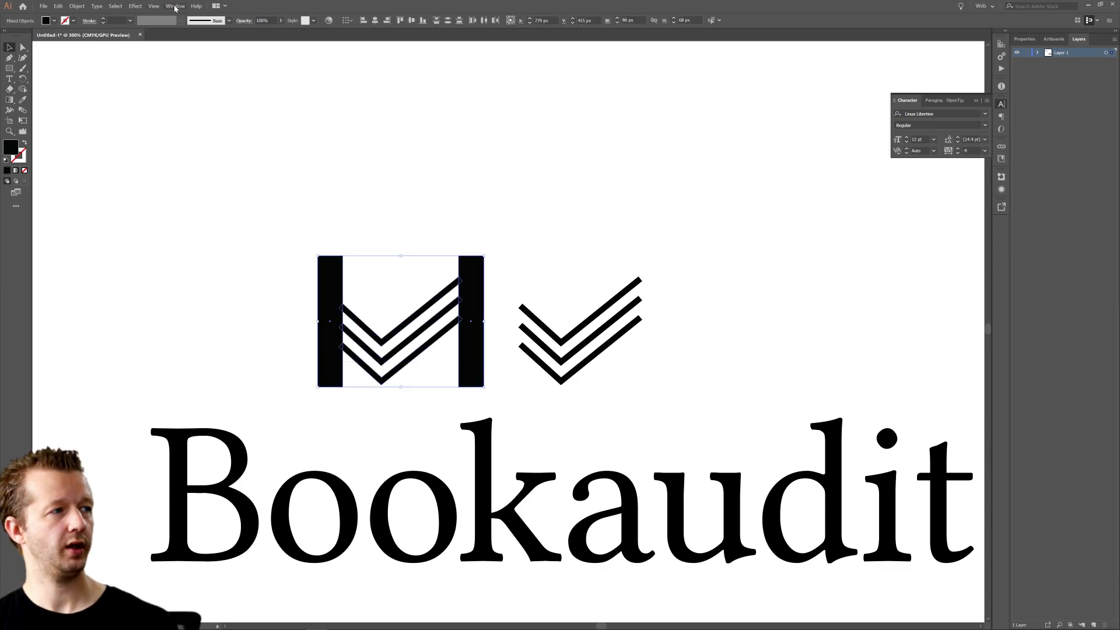
pyautogui.click(175, 6)
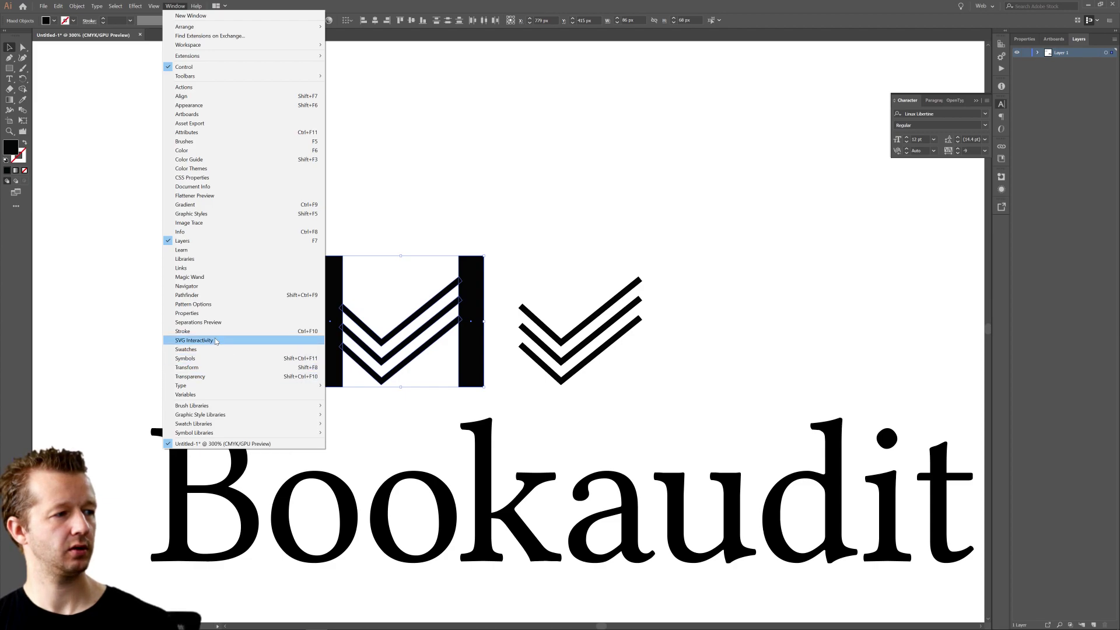
pyautogui.click(212, 296)
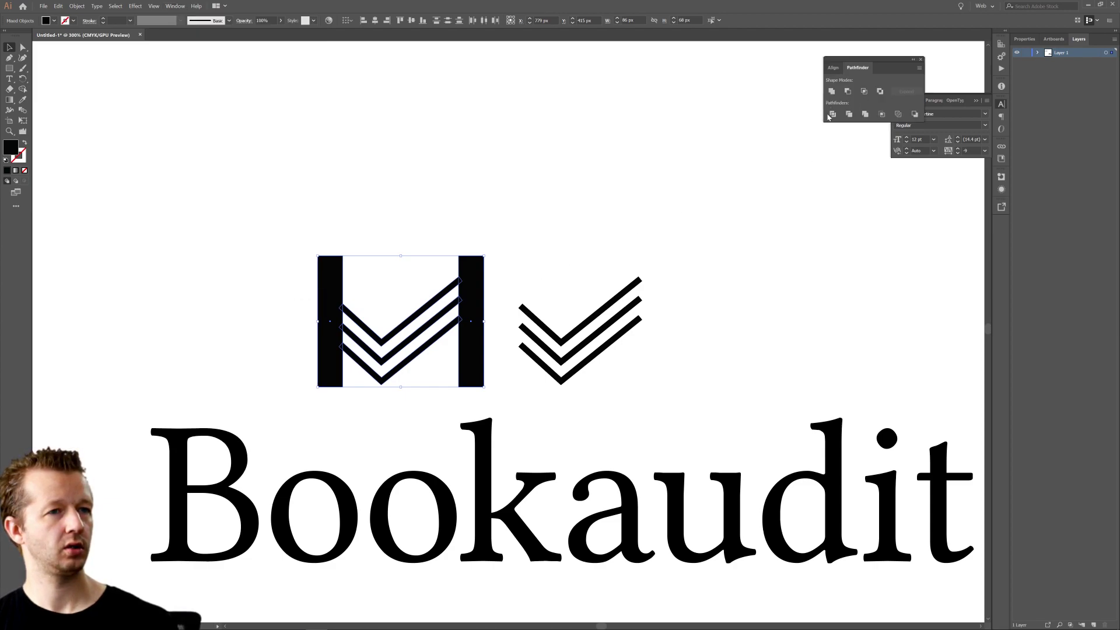
pyautogui.click(832, 115)
pyautogui.click(361, 200)
# Delete both rectangles and the checkmark ends they cover, leaving the arms cut off vertically.
pyautogui.click(23, 47)
pyautogui.moveTo(283, 158); pyautogui.dragTo(341, 392)
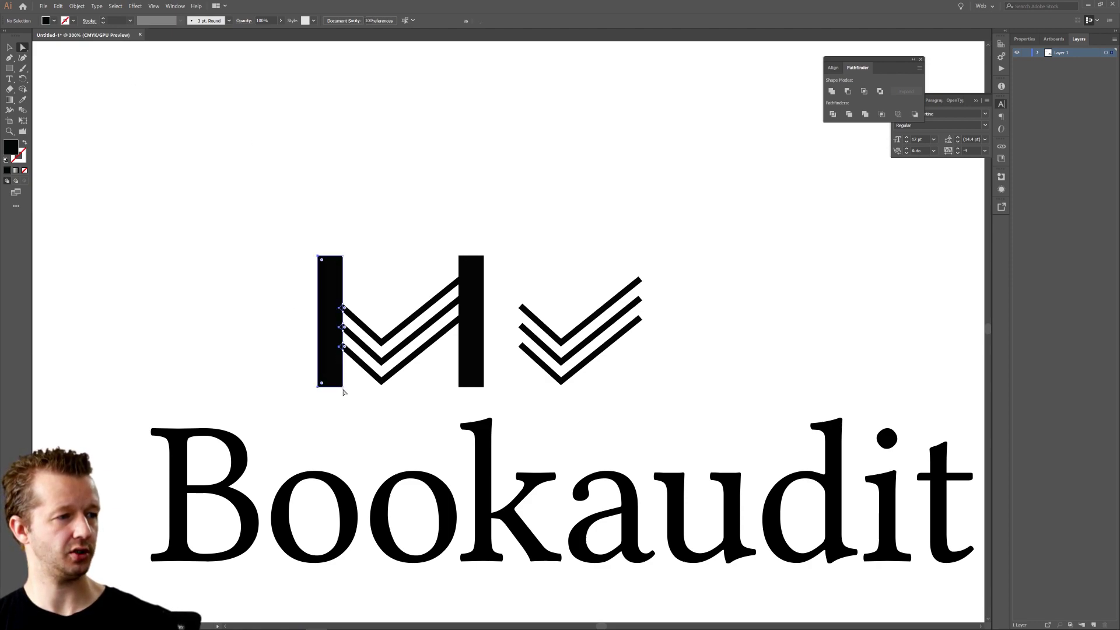
pyautogui.press('Delete')
pyautogui.moveTo(459, 200); pyautogui.dragTo(462, 387)
pyautogui.press('Delete')
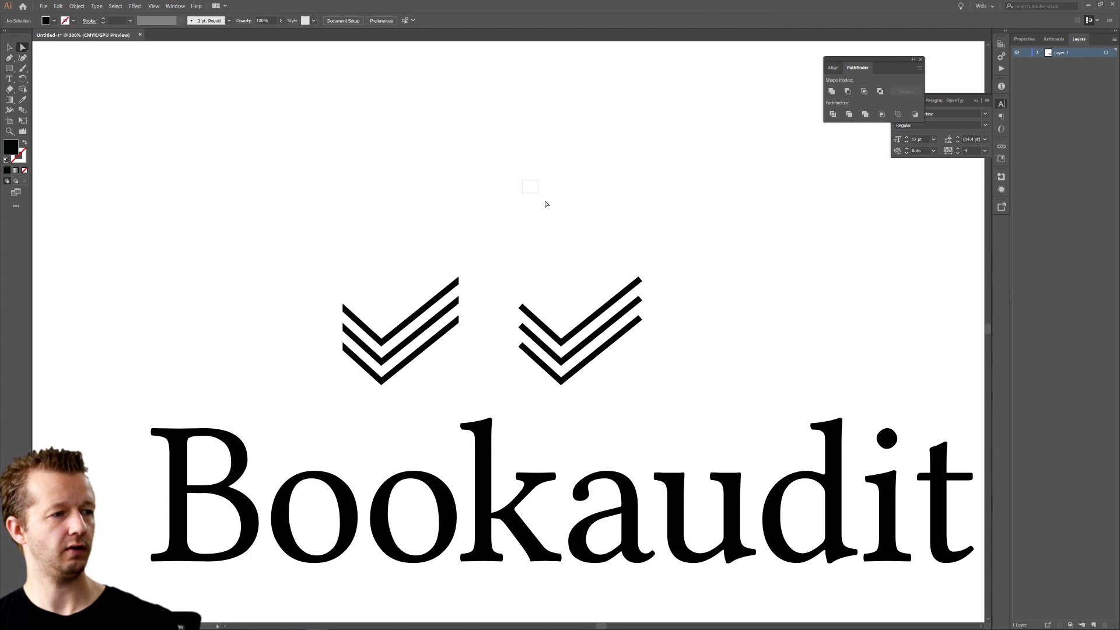
pyautogui.click(9, 48)
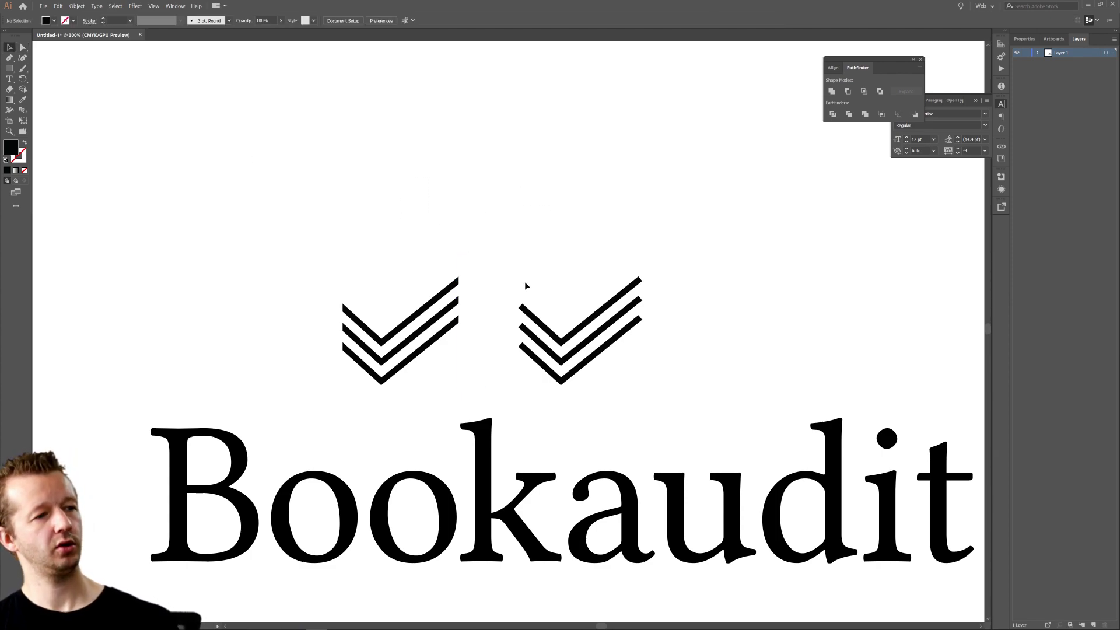
# Delete the untrimmed checkmark icon and move the trimmed one into its place above the wordmark.
pyautogui.hotkey('ctrl', '1')
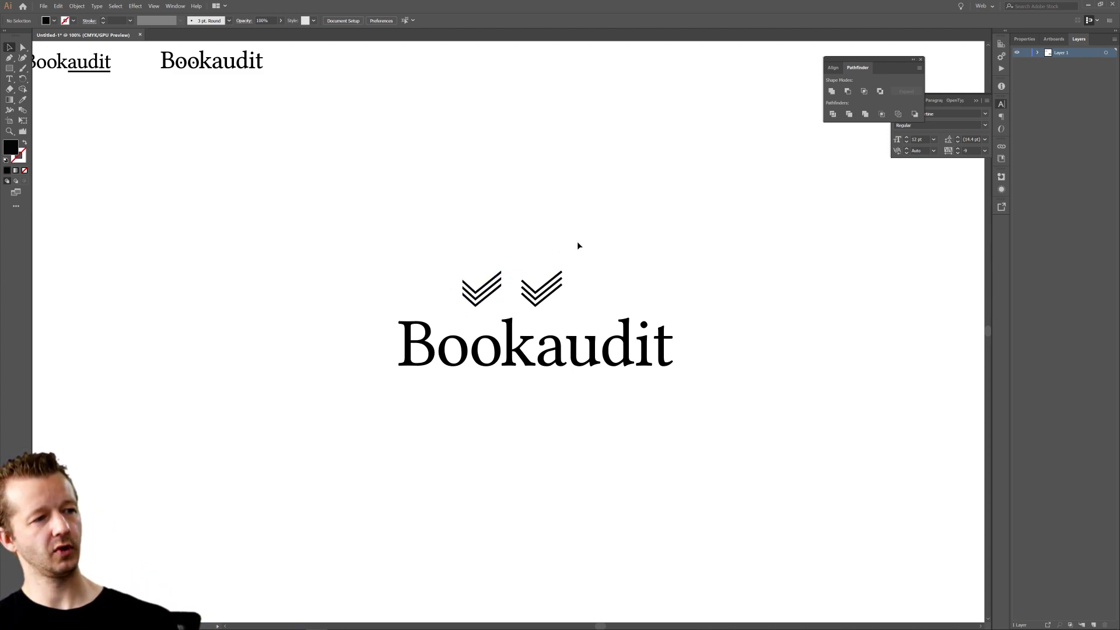
pyautogui.click(572, 305)
pyautogui.press('Delete')
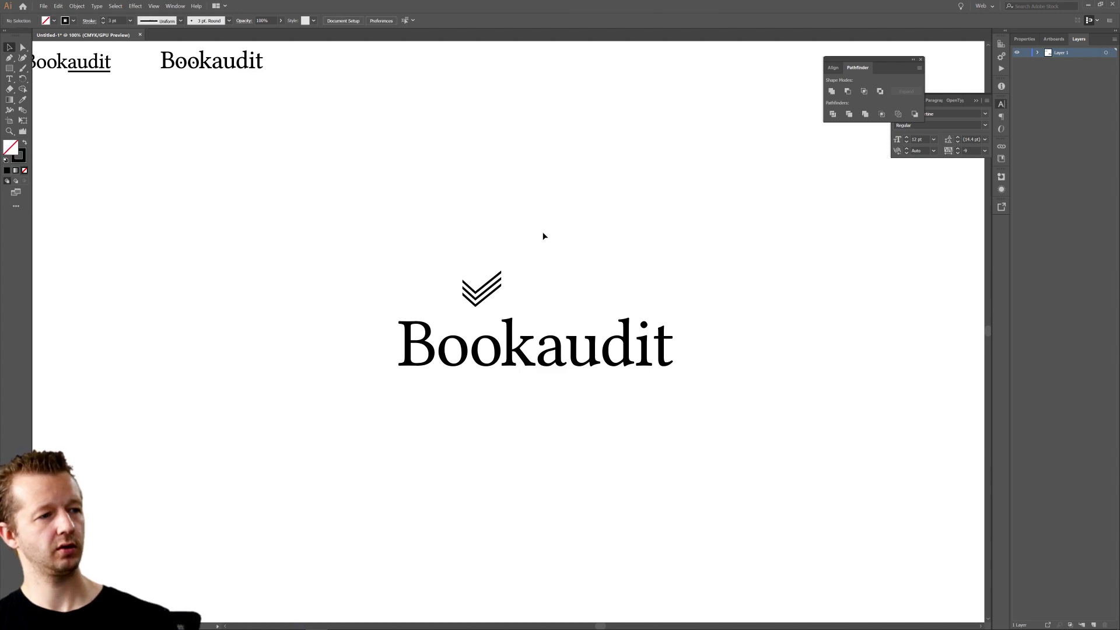
pyautogui.click(491, 294)
pyautogui.moveTo(491, 294); pyautogui.dragTo(551, 296)
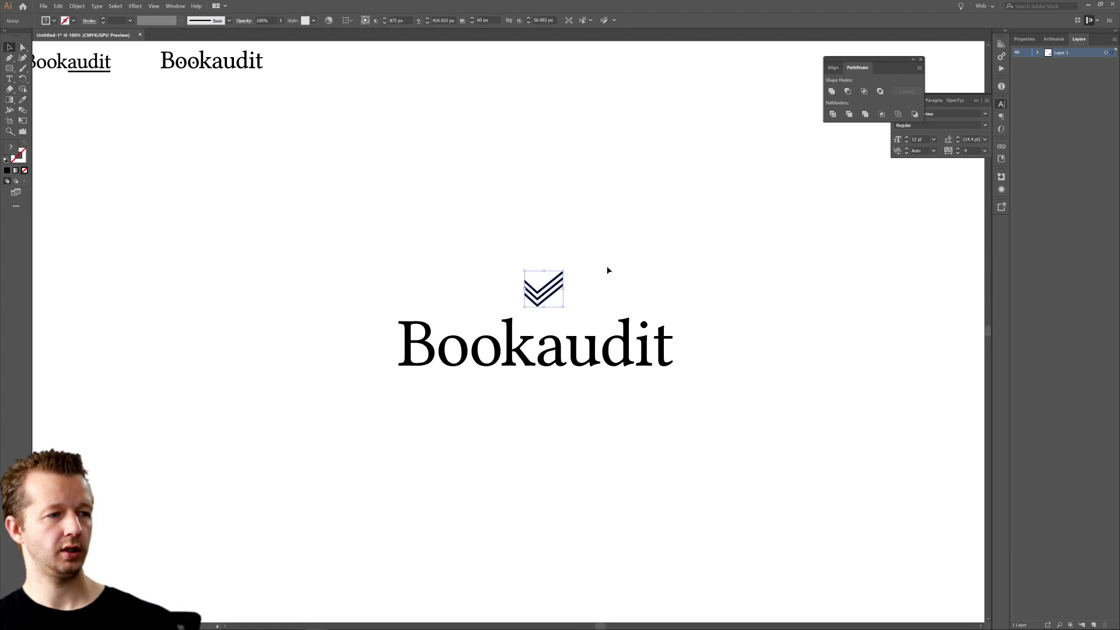
# Enlarge the trimmed checkmark icon proportionally and center it above the wordmark.
pyautogui.scroll(-2, 615, 261)
pyautogui.moveTo(638, 257); pyautogui.dragTo(586, 281)
pyautogui.scroll(2, 586, 281)
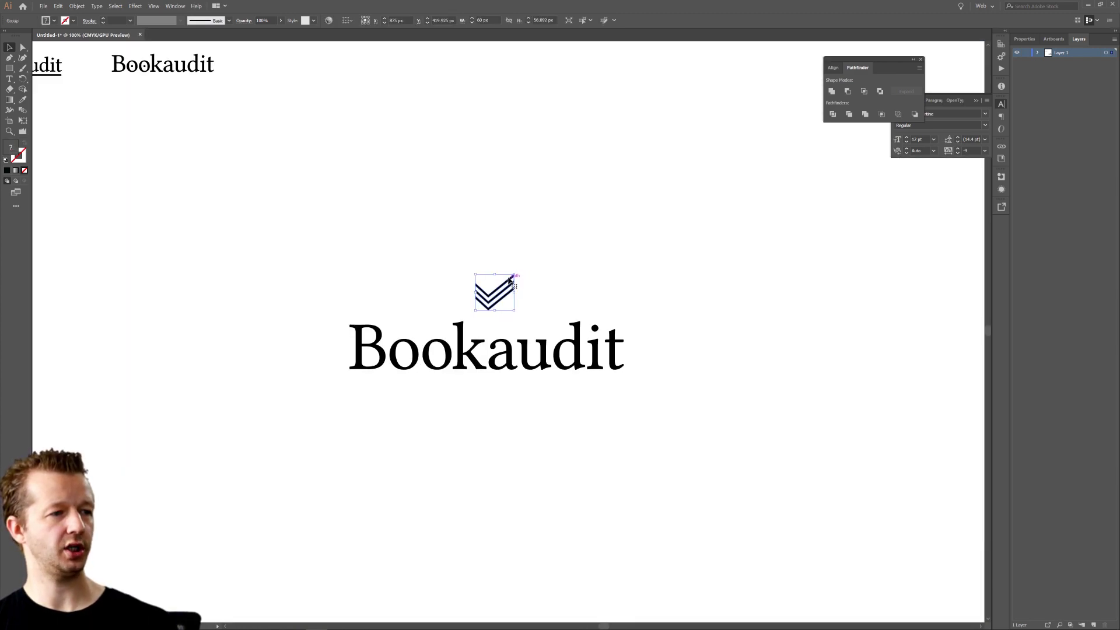
pyautogui.moveTo(513, 280); pyautogui.dragTo(529, 261)
pyautogui.click(605, 248)
pyautogui.moveTo(557, 308); pyautogui.dragTo(496, 286)
pyautogui.click(607, 270)
# Examine the enlarged icon on the whole artboard and check its vertical cuts and line spacing up close.
pyautogui.scroll(-2, 607, 270)
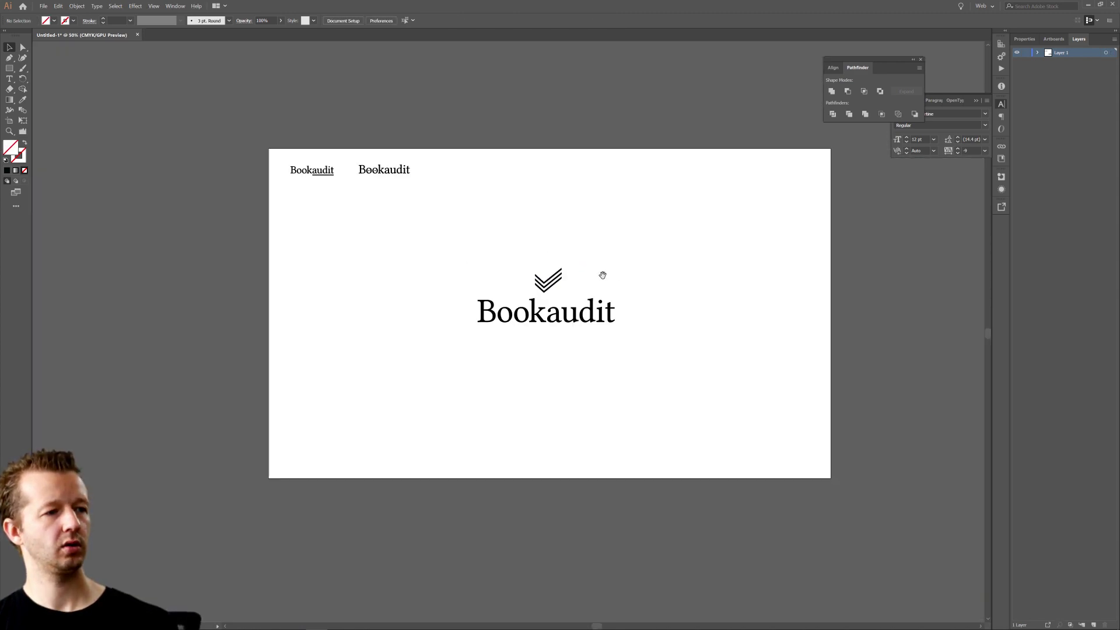
pyautogui.moveTo(606, 270); pyautogui.dragTo(549, 282)
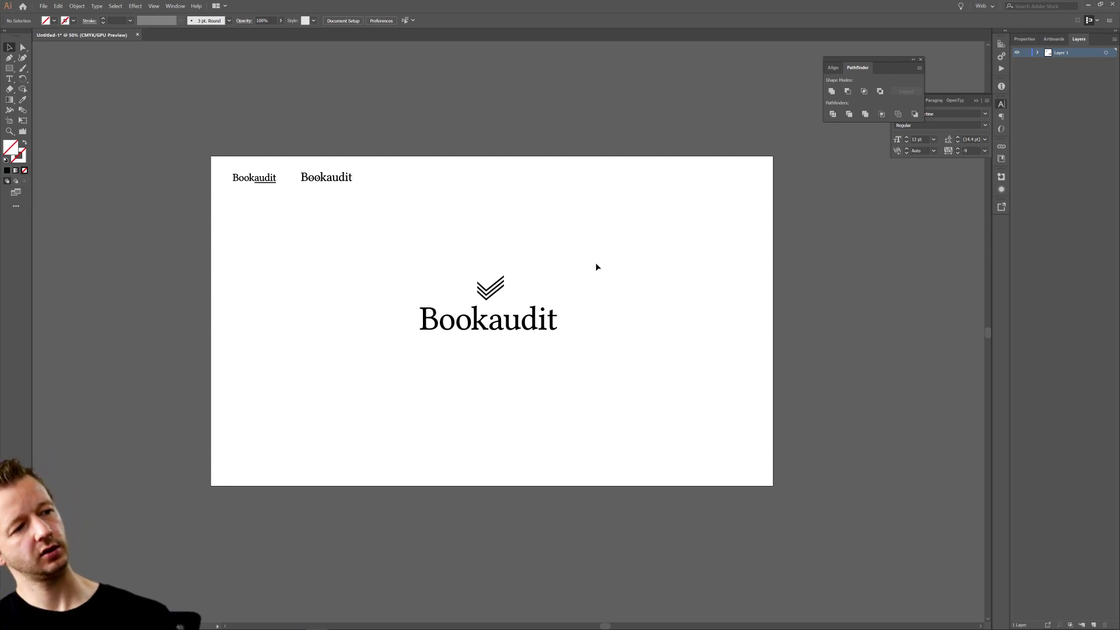
pyautogui.moveTo(636, 286); pyautogui.dragTo(635, 285)
pyautogui.click(490, 286)
pyautogui.click(494, 266)
pyautogui.scroll(5, 494, 267)
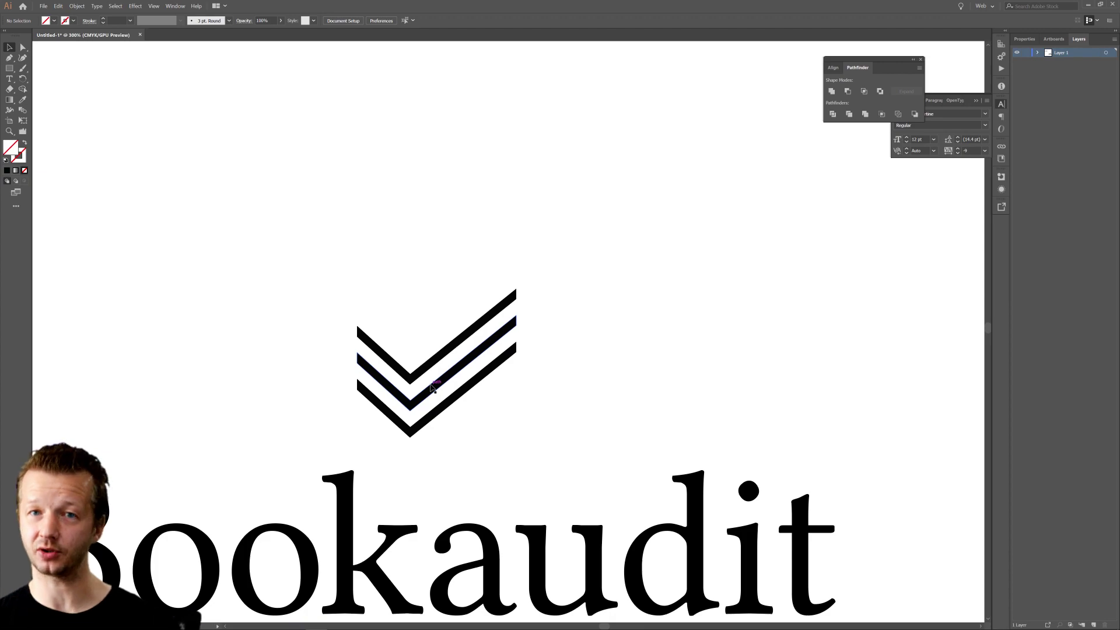
pyautogui.click(380, 384)
pyautogui.click(315, 309)
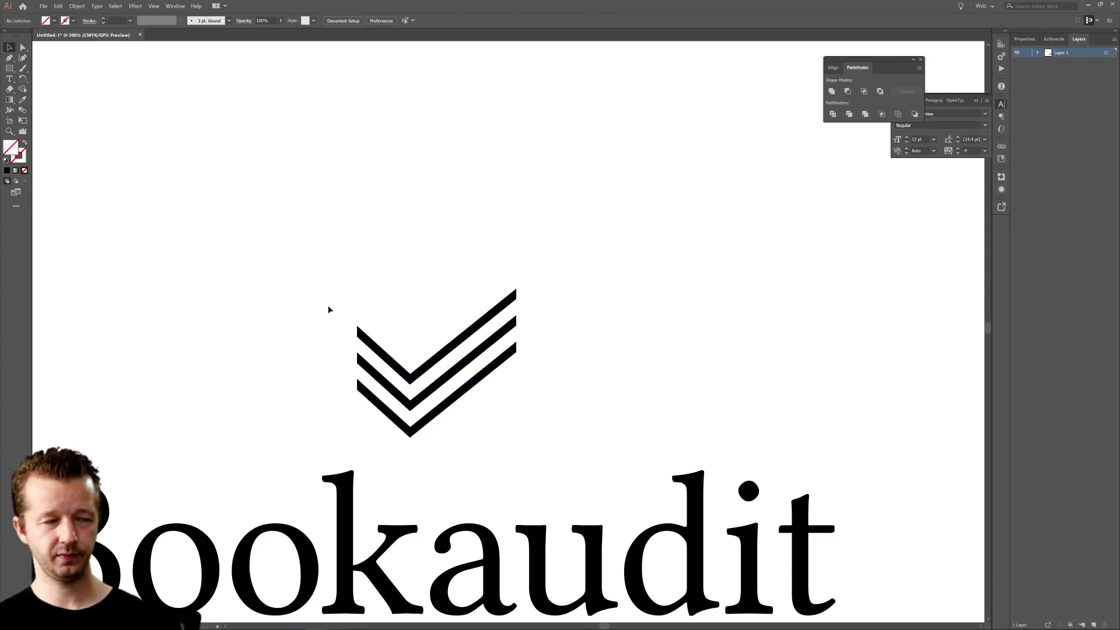
# Compare the icon's size and balance with the Bookaudit wordmark at different magnifications.
pyautogui.scroll(-4, 259, 246)
pyautogui.scroll(1, 232, 250)
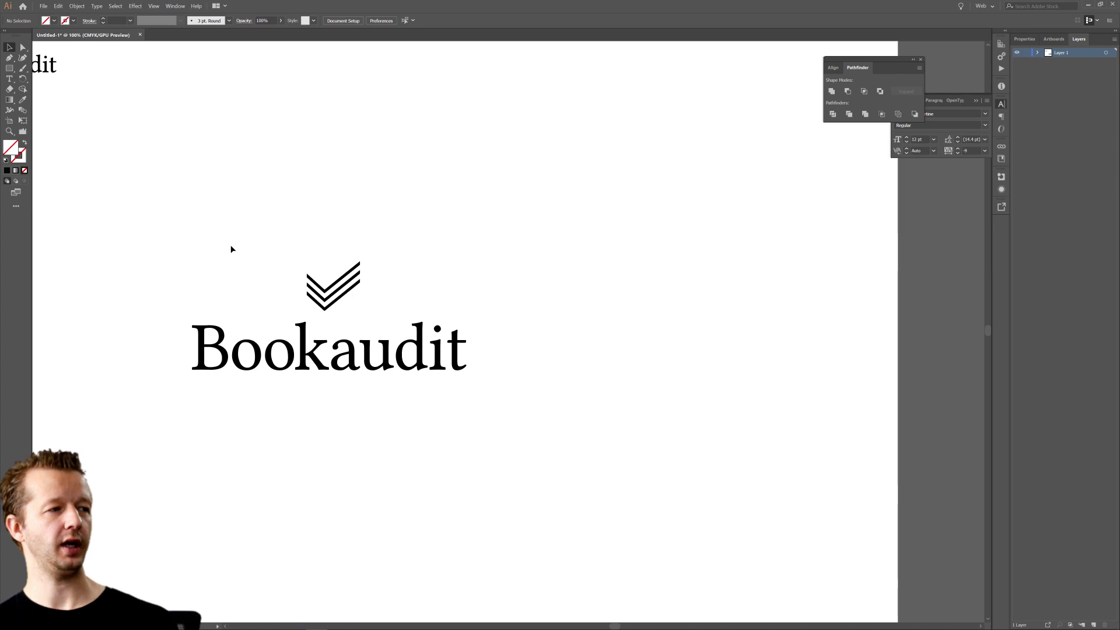
pyautogui.moveTo(242, 235); pyautogui.dragTo(269, 258)
pyautogui.moveTo(262, 245); pyautogui.dragTo(392, 226)
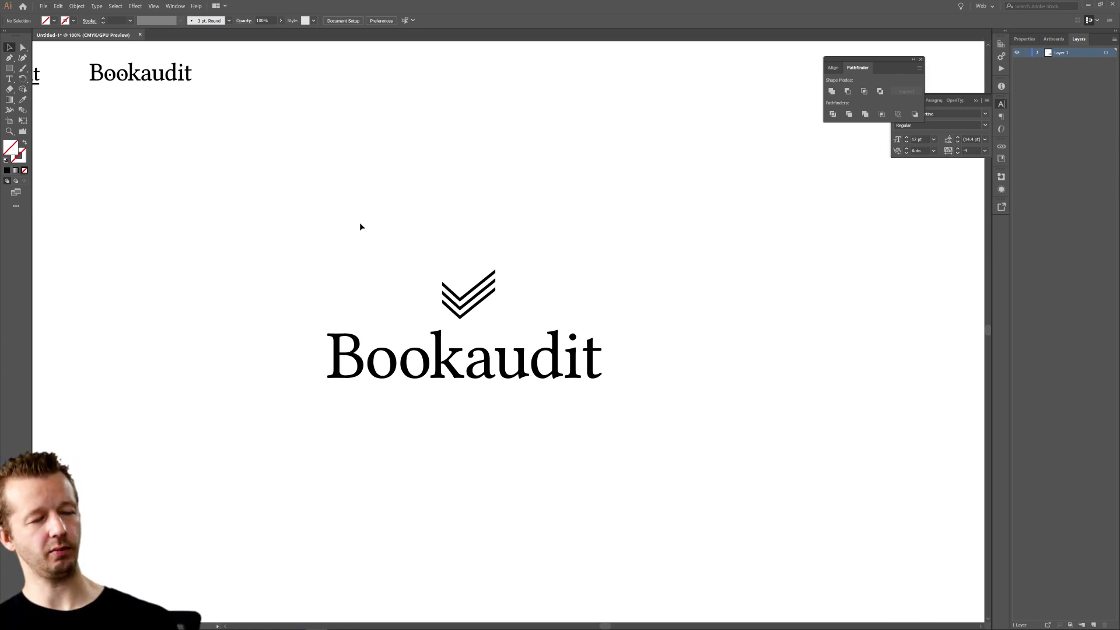
pyautogui.scroll(-2, 360, 226)
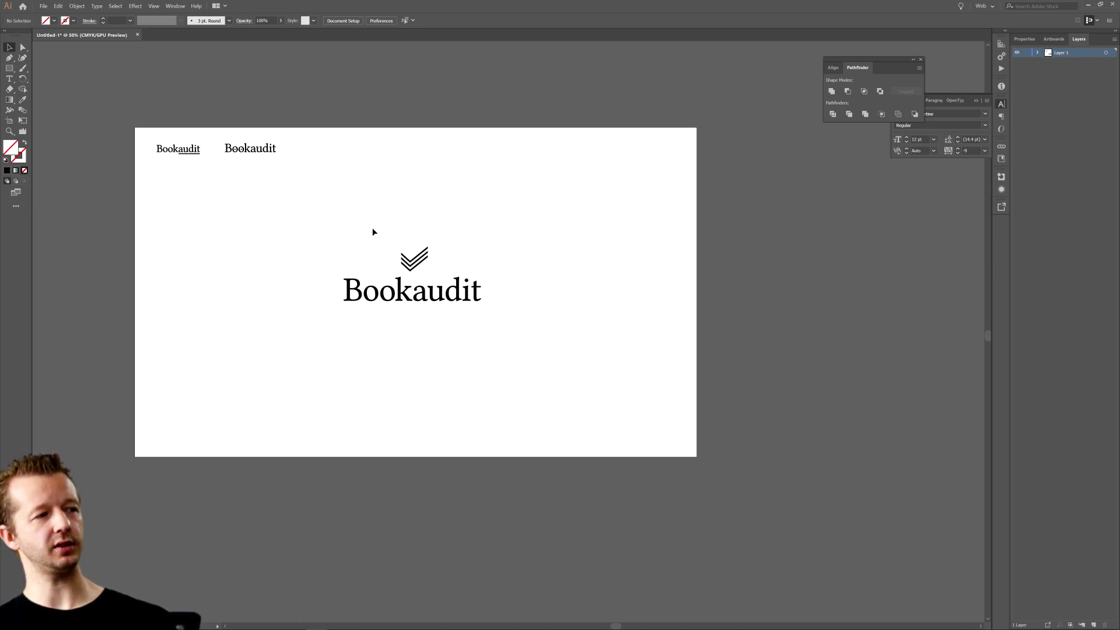
pyautogui.scroll(3, 369, 231)
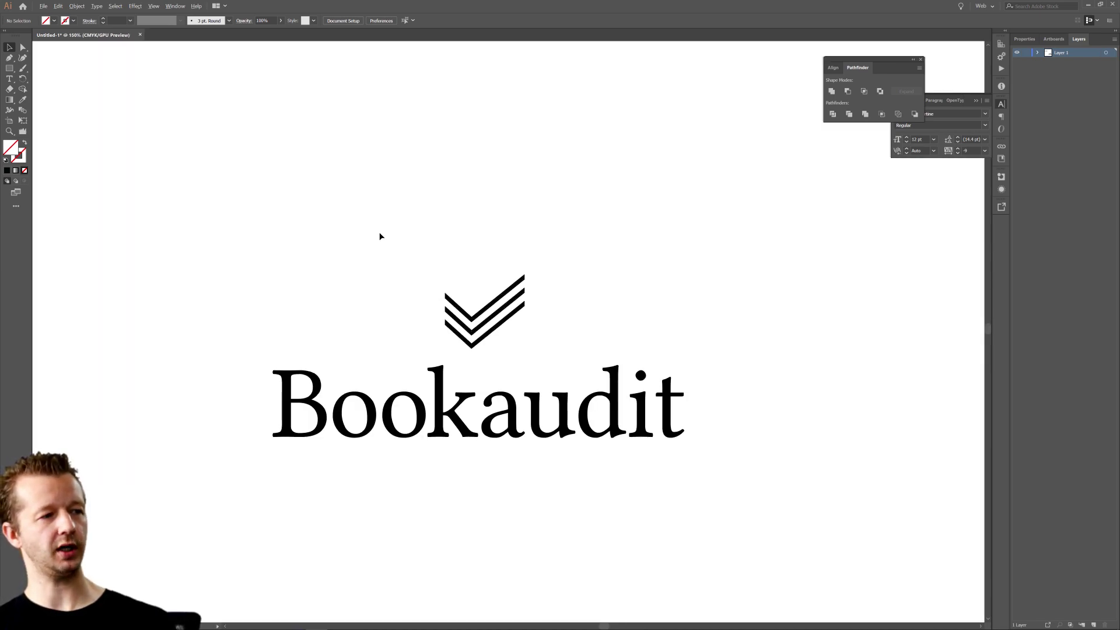
pyautogui.scroll(-1, 417, 240)
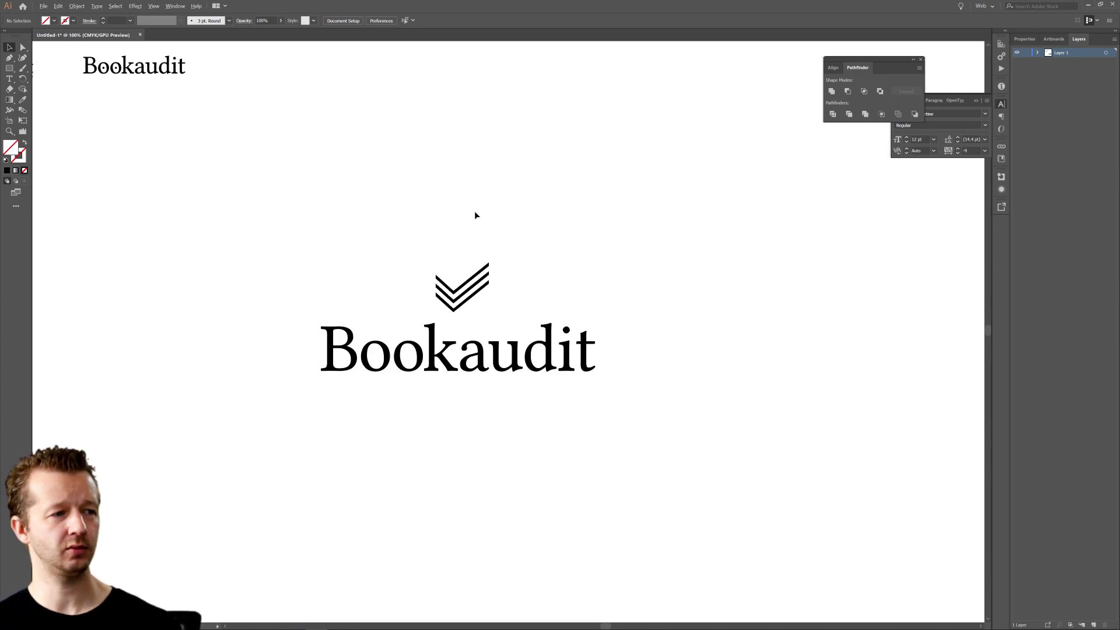
# Duplicate the icon and wordmark together so that two versions of the logo stand side by side on the artboard.
pyautogui.moveTo(257, 232); pyautogui.dragTo(646, 461)
pyautogui.scroll(-1, 578, 405)
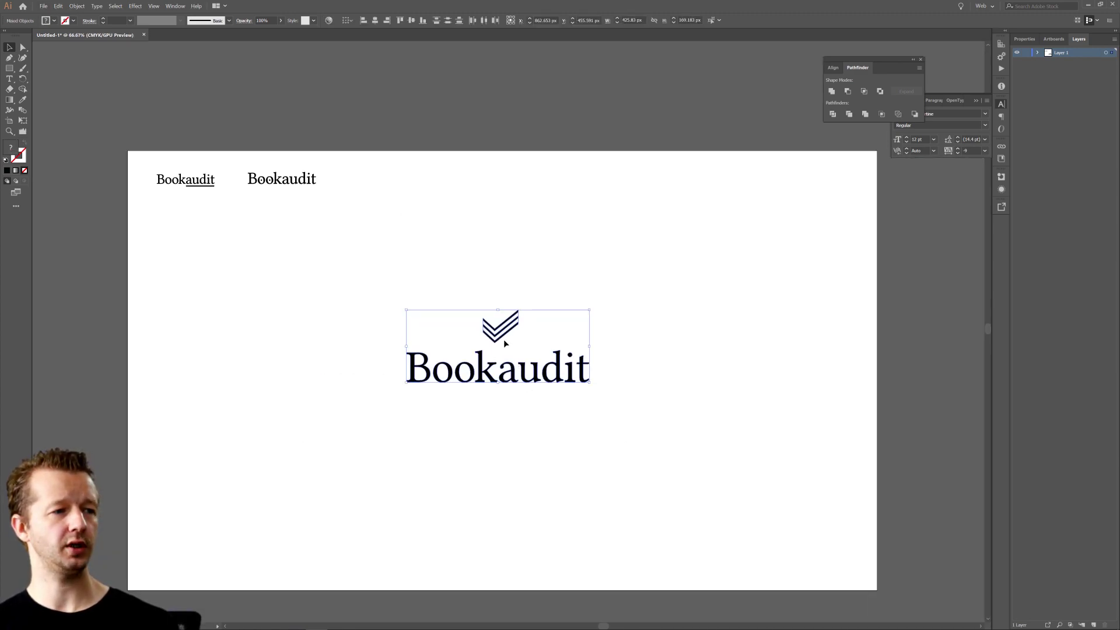
pyautogui.moveTo(500, 333); pyautogui.dragTo(620, 349)
pyautogui.click(642, 280)
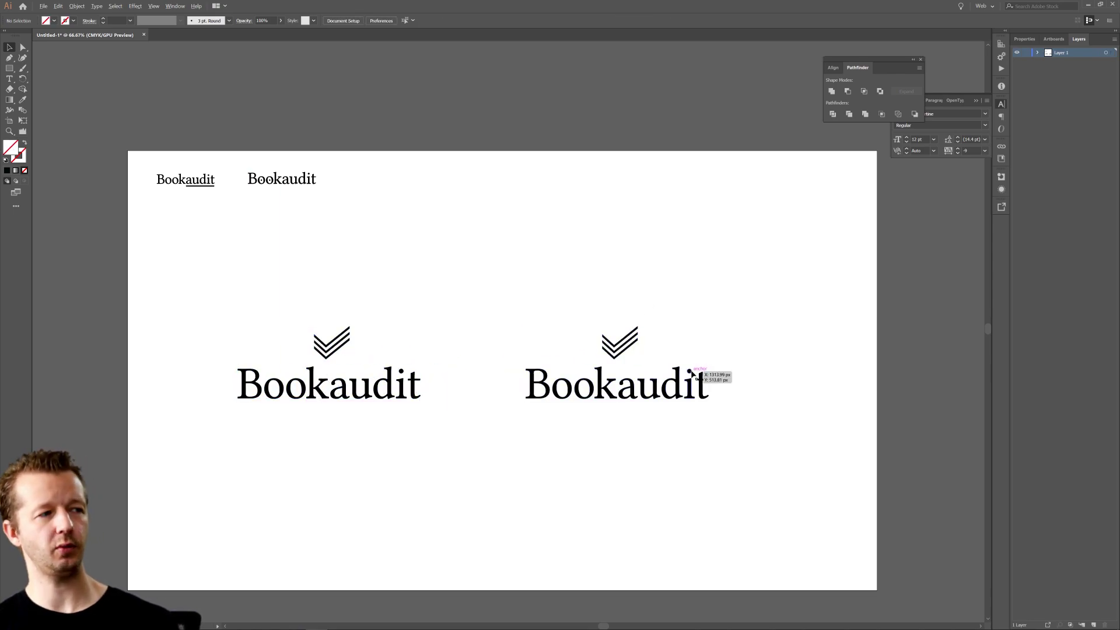
# Group the letters of "audit" in the second wordmark copy.
pyautogui.scroll(3, 693, 374)
pyautogui.scroll(-1, 693, 374)
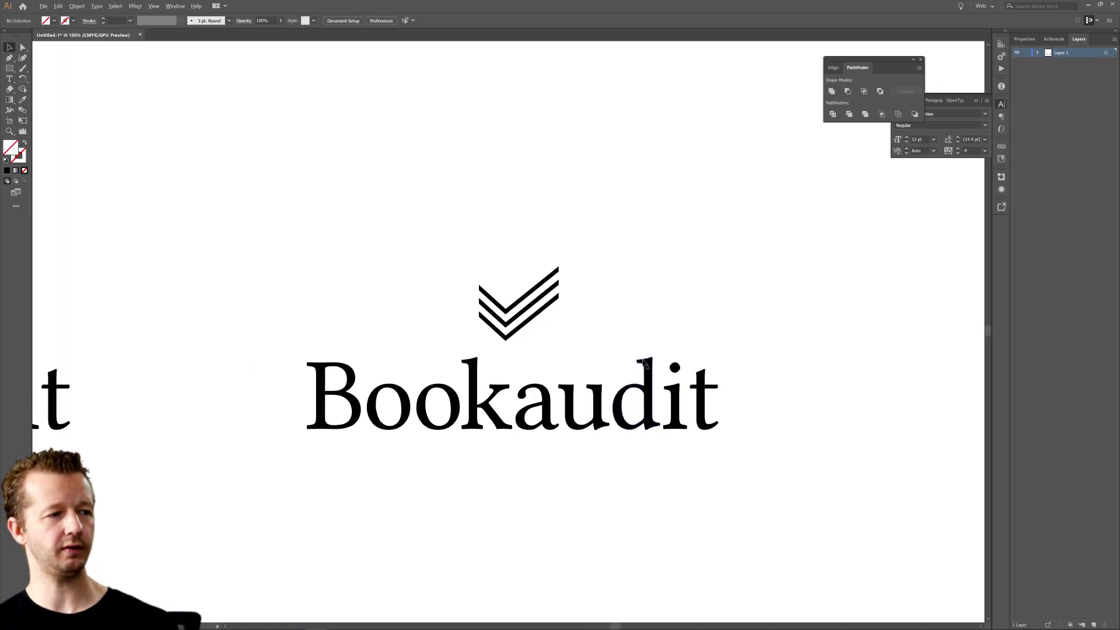
pyautogui.click(545, 389)
pyautogui.moveTo(544, 347); pyautogui.dragTo(715, 449)
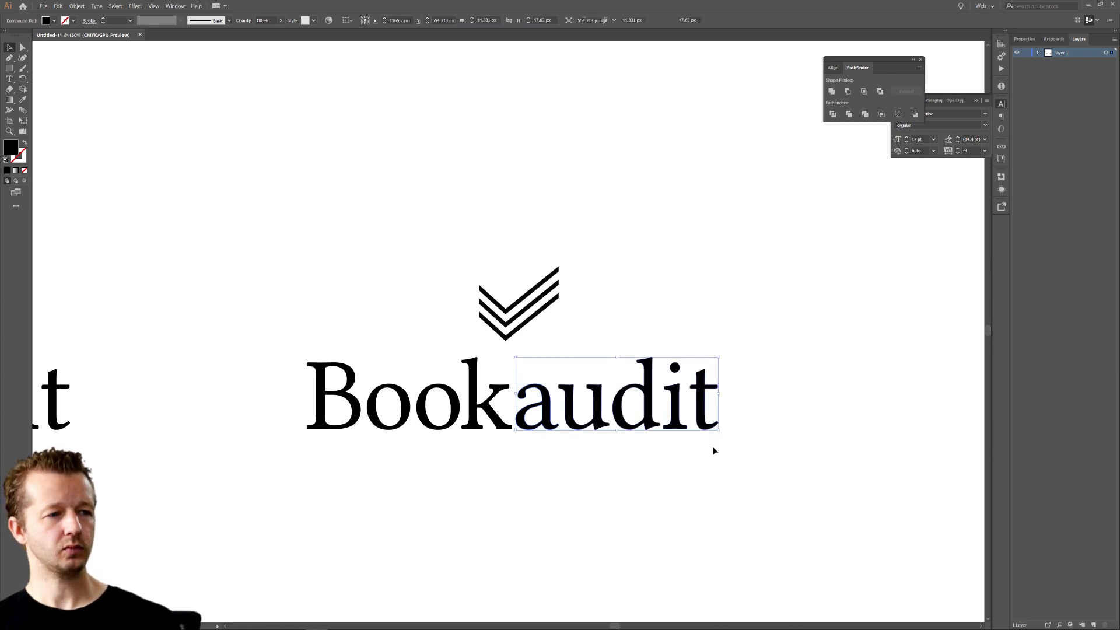
pyautogui.rightClick(674, 403)
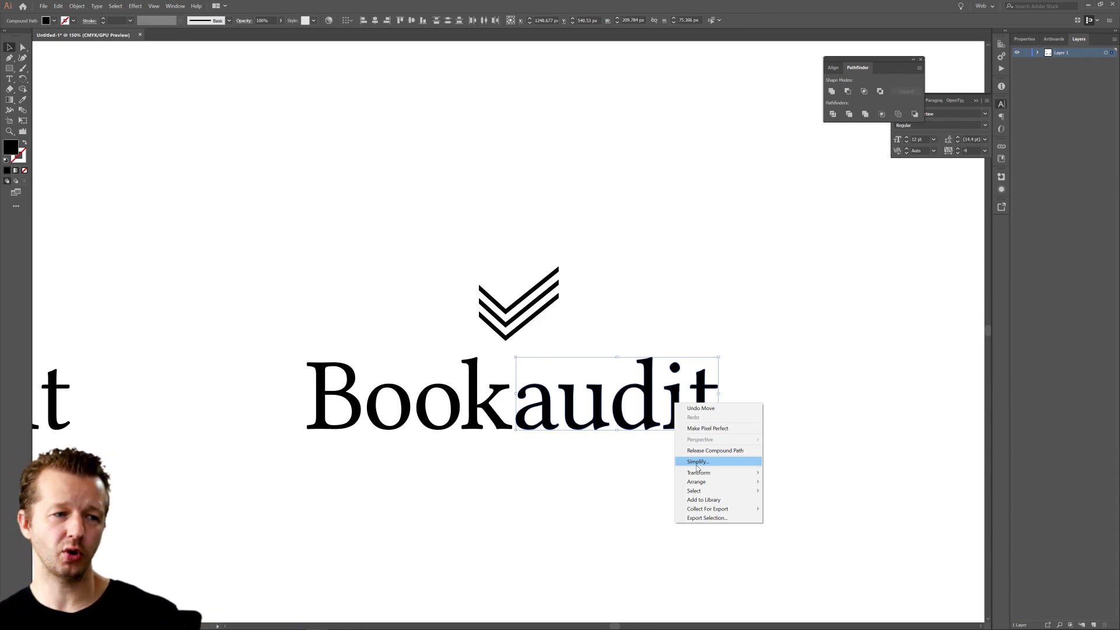
pyautogui.click(633, 455)
pyautogui.click(531, 371)
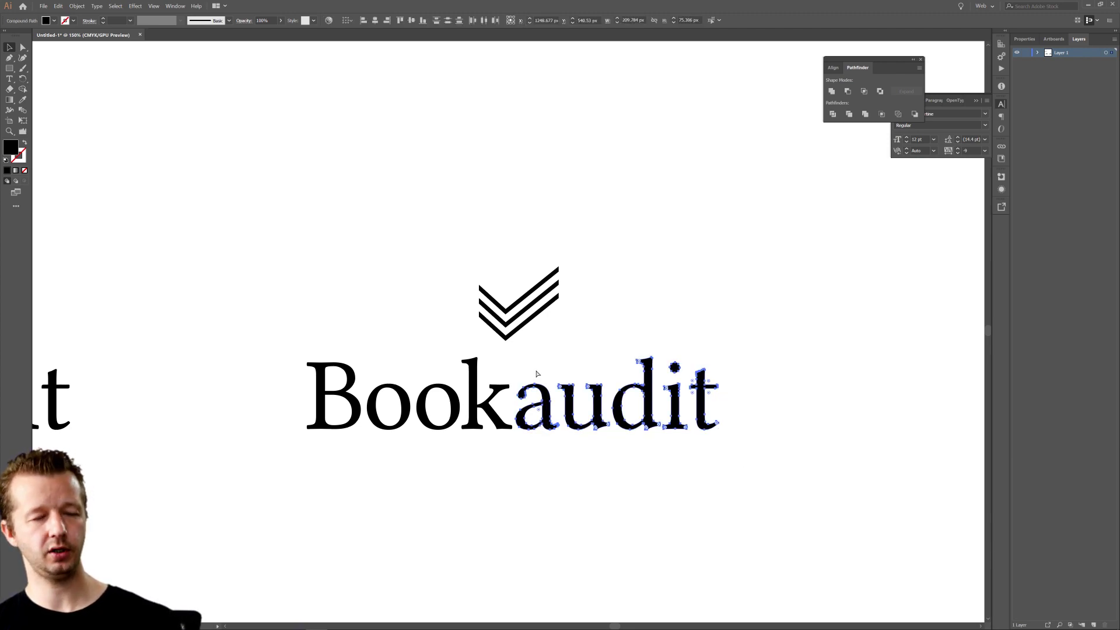
pyautogui.hotkey('ctrl', 'g')
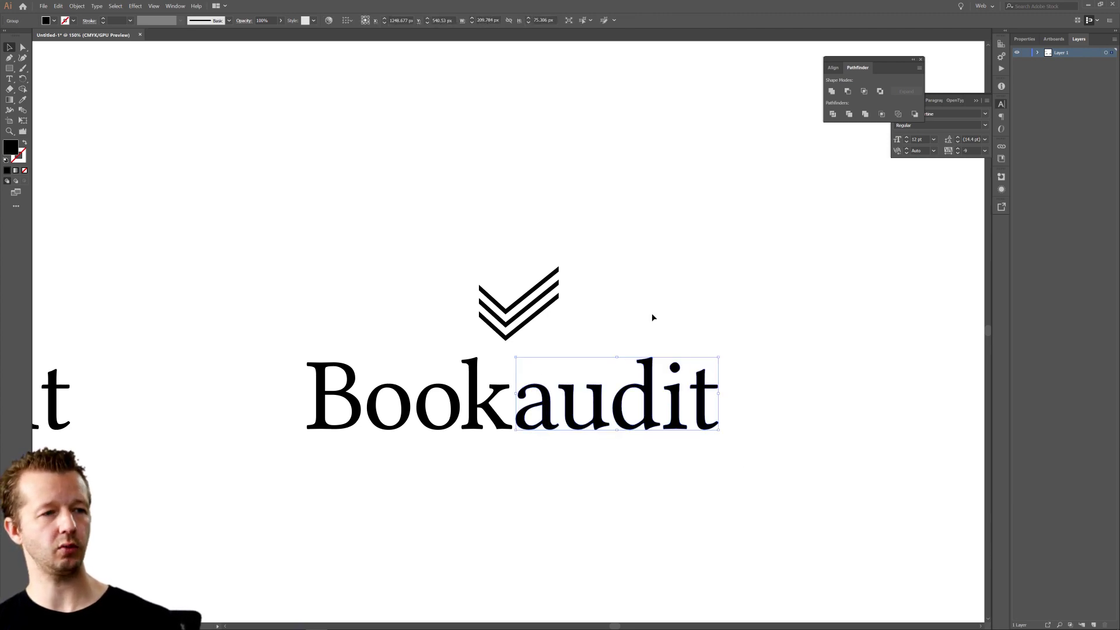
# Fill "audit" in the second wordmark with green and compare it with the all-black version.
pyautogui.click(54, 21)
pyautogui.click(32, 45)
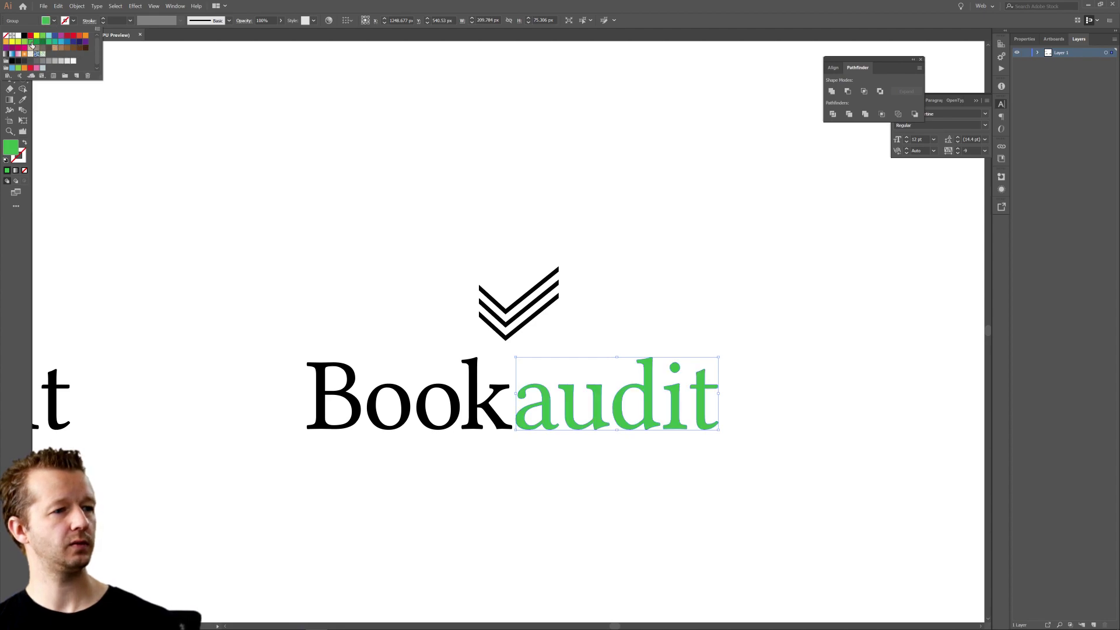
pyautogui.click(521, 195)
pyautogui.scroll(-4, 751, 281)
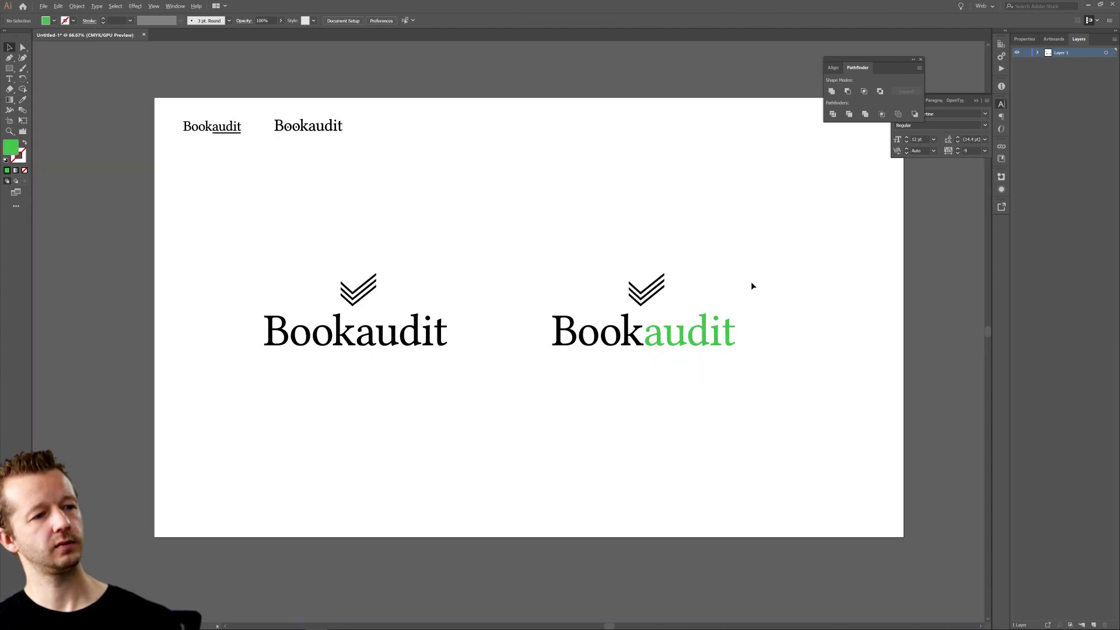
pyautogui.scroll(3, 758, 279)
pyautogui.scroll(-3, 735, 275)
pyautogui.scroll(3, 700, 276)
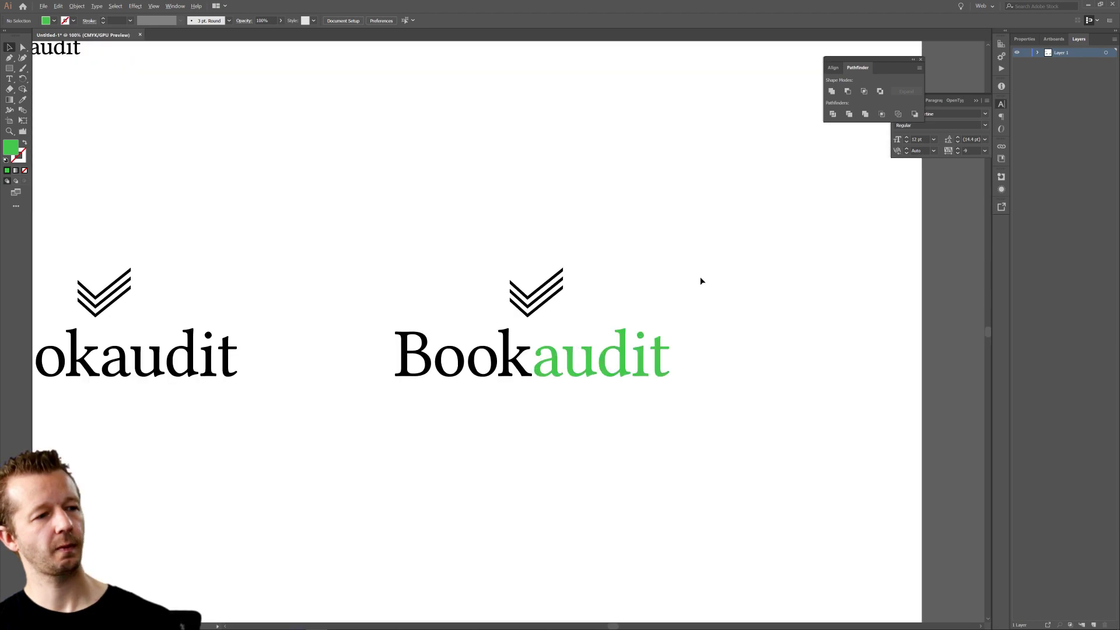
# Try sampling the green of "audit" onto the second checkmark icon with the Eyedropper, and undo it.
pyautogui.click(546, 294)
pyautogui.click(23, 99)
pyautogui.click(551, 348)
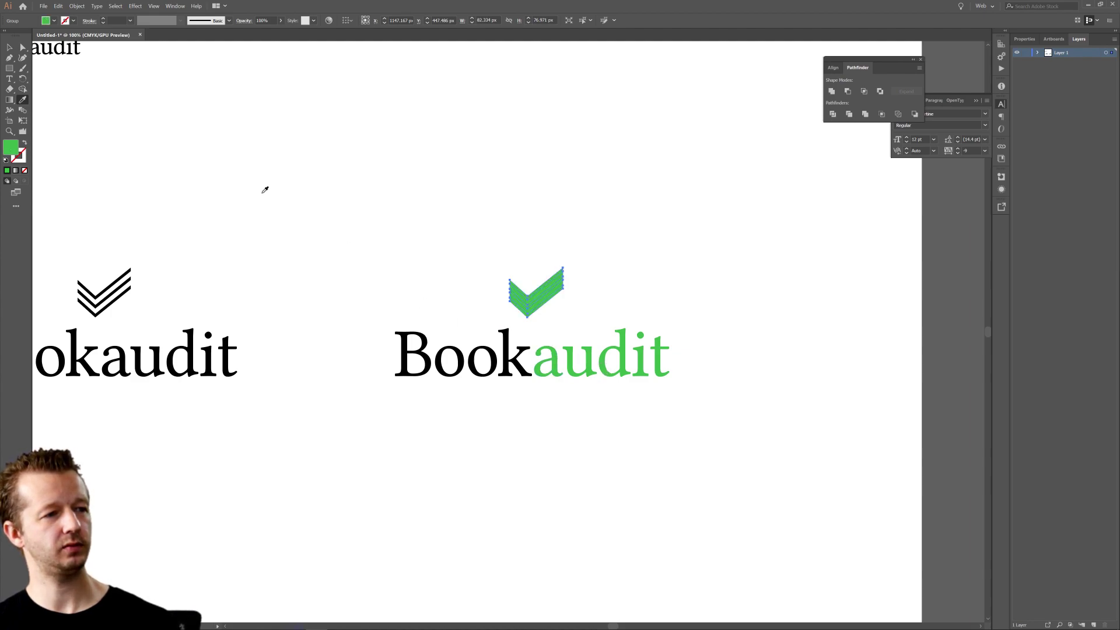
pyautogui.hotkey('ctrl', 'z')
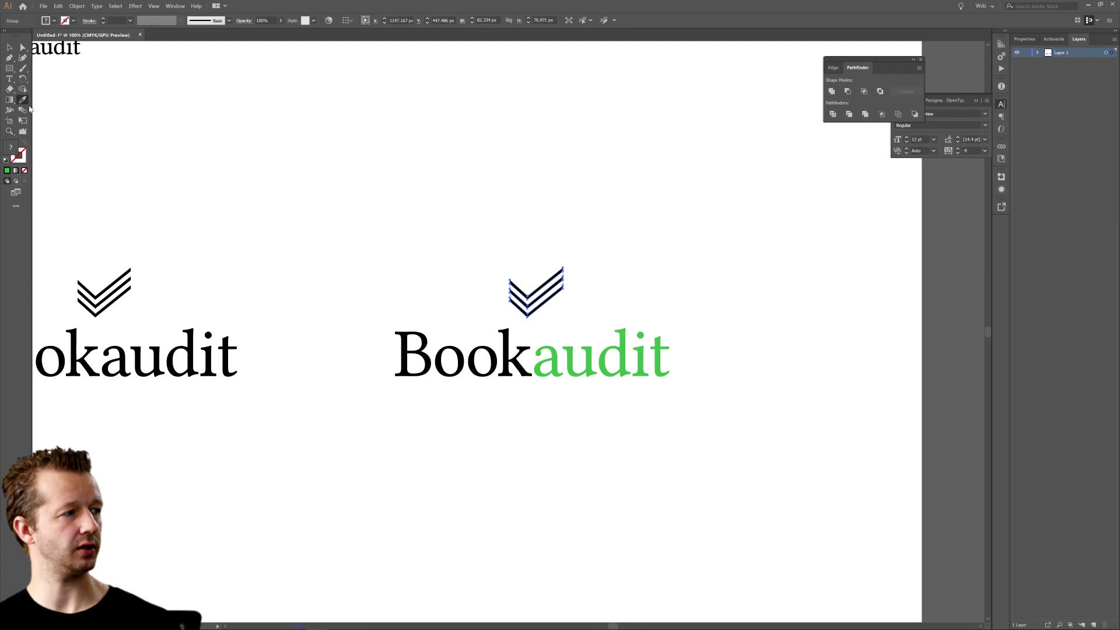
# Try a green stroke on the second checkmark icon.
pyautogui.click(23, 155)
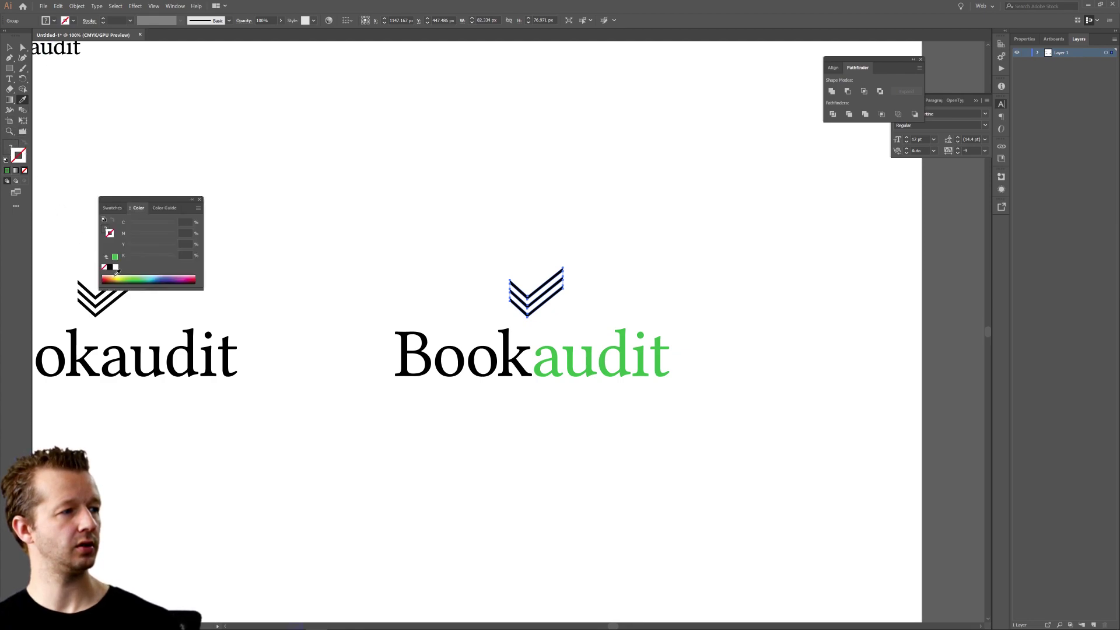
pyautogui.click(72, 21)
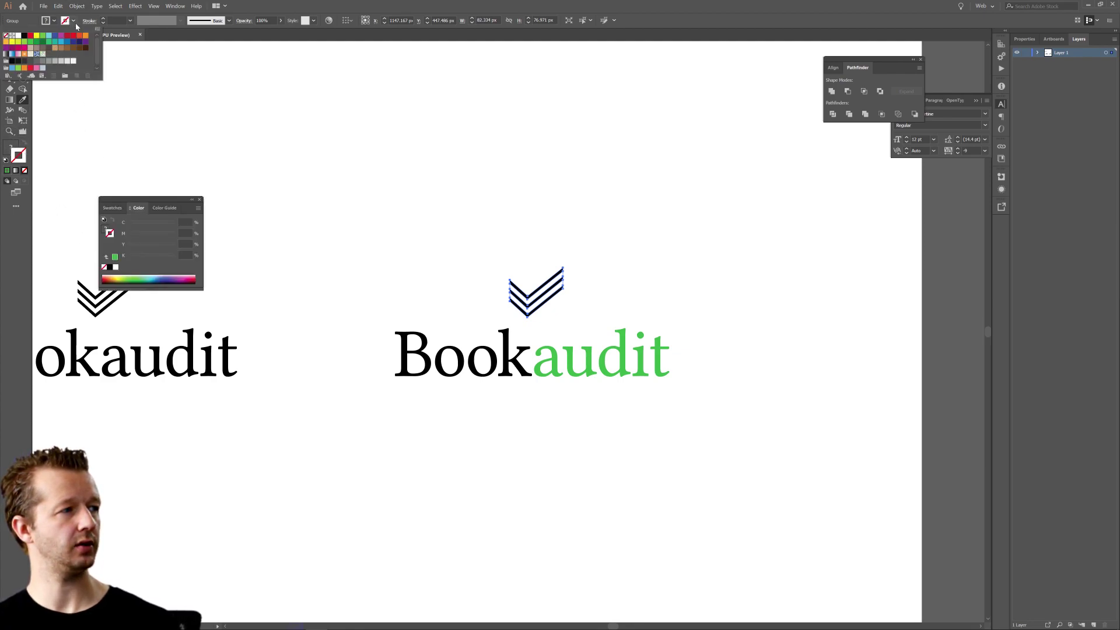
pyautogui.click(31, 46)
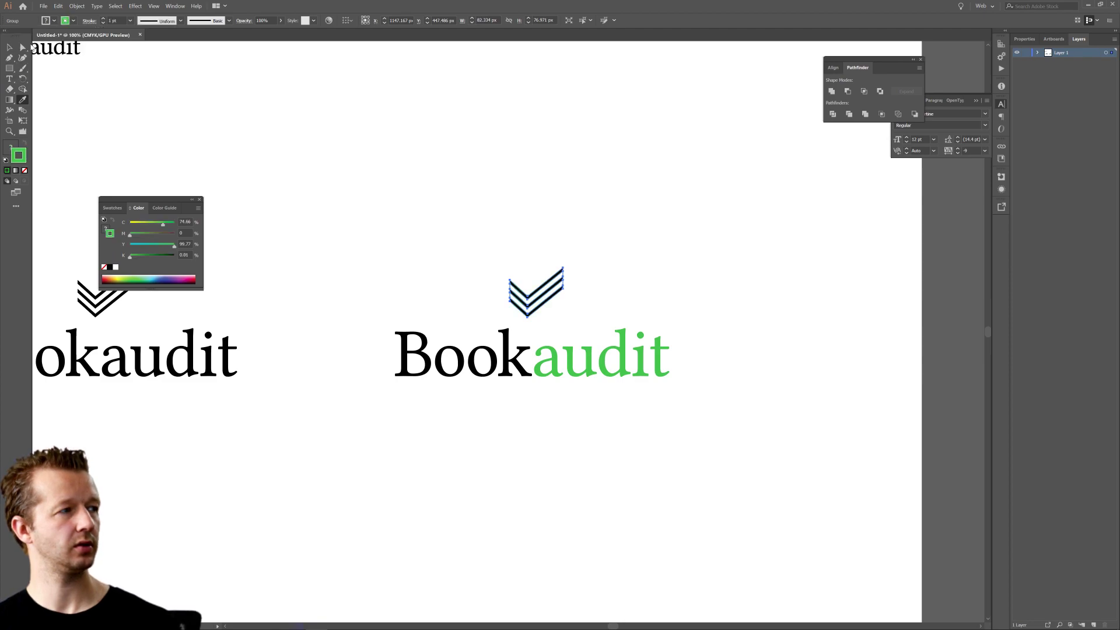
pyautogui.click(476, 217)
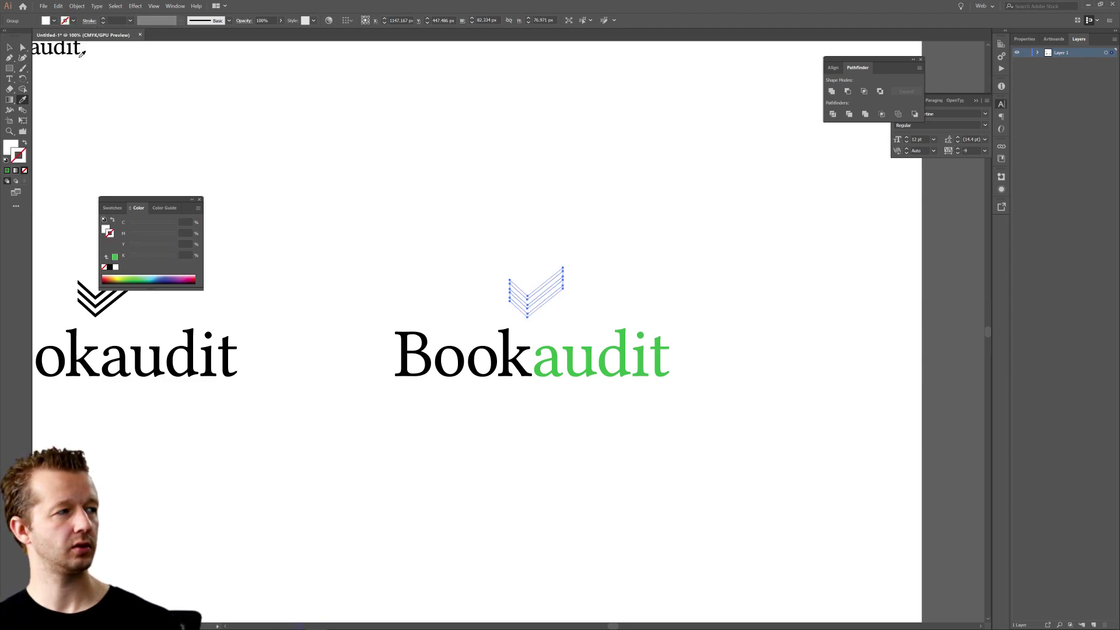
# Try a green fill on the whole checkmark icon group, and undo the last color changes.
pyautogui.click(53, 21)
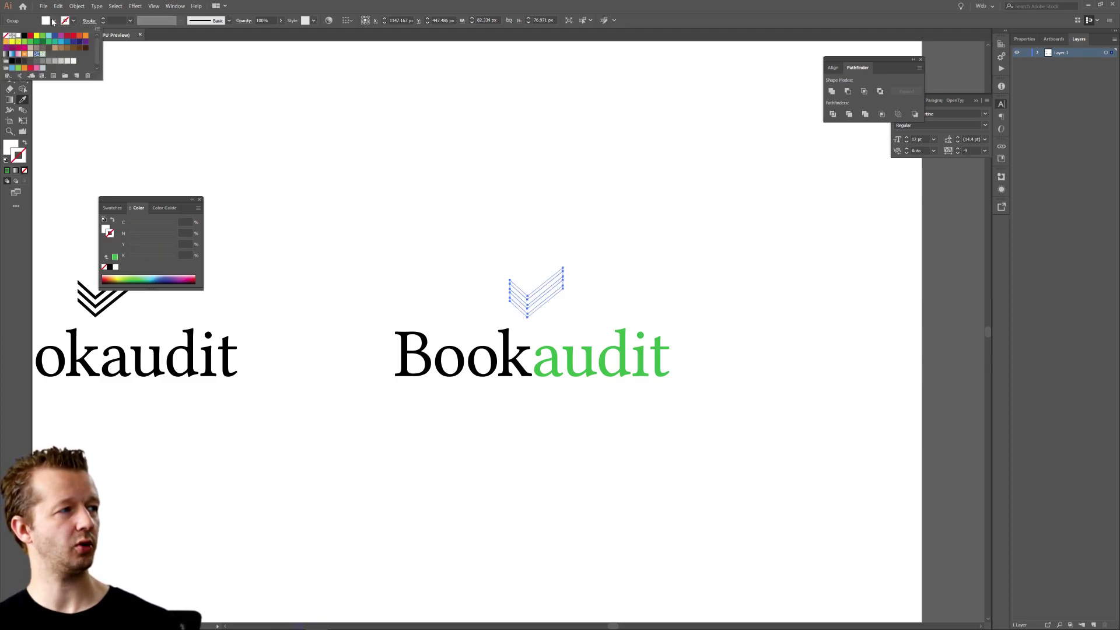
pyautogui.click(31, 42)
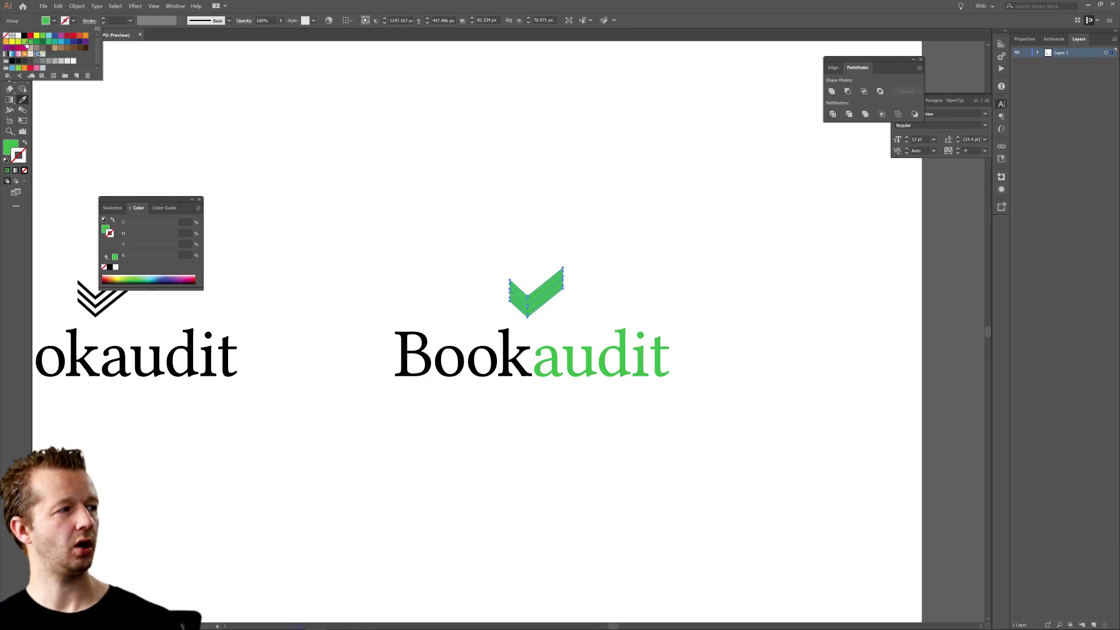
pyautogui.click(260, 3)
pyautogui.click(22, 48)
pyautogui.hotkey('ctrl', 'z')
pyautogui.hotkey('ctrl', 'z')
# Remove the white shapes between the black stripes of the second checkmark icon.
pyautogui.scroll(5, 570, 300)
pyautogui.moveTo(539, 310); pyautogui.dragTo(681, 372)
pyautogui.hotkey('ctrl', 'z')
pyautogui.click(676, 208)
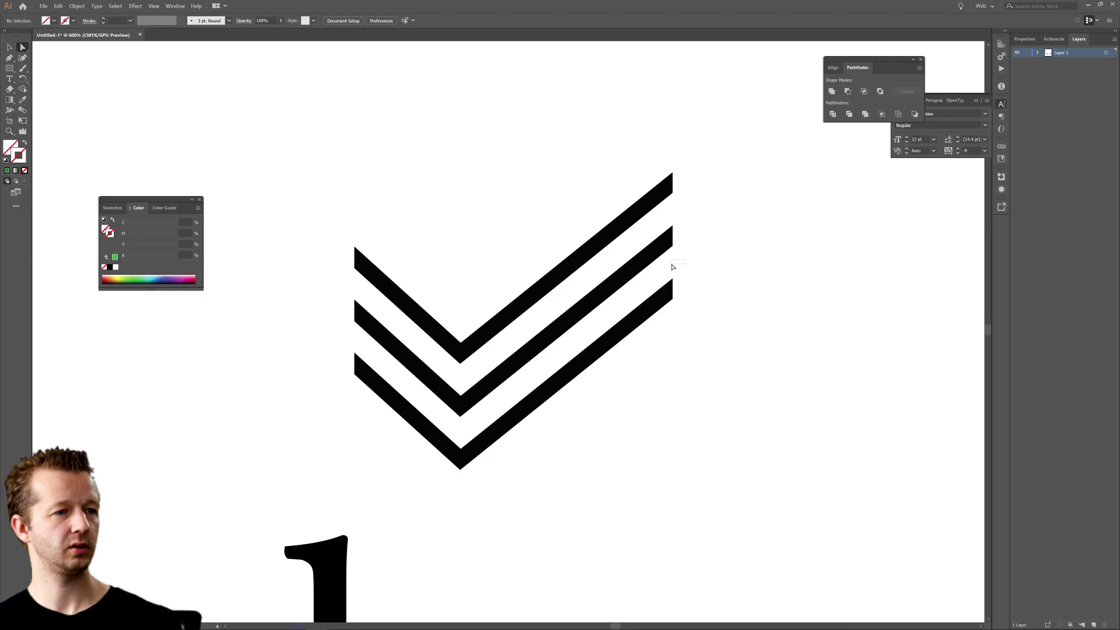
pyautogui.click(329, 323)
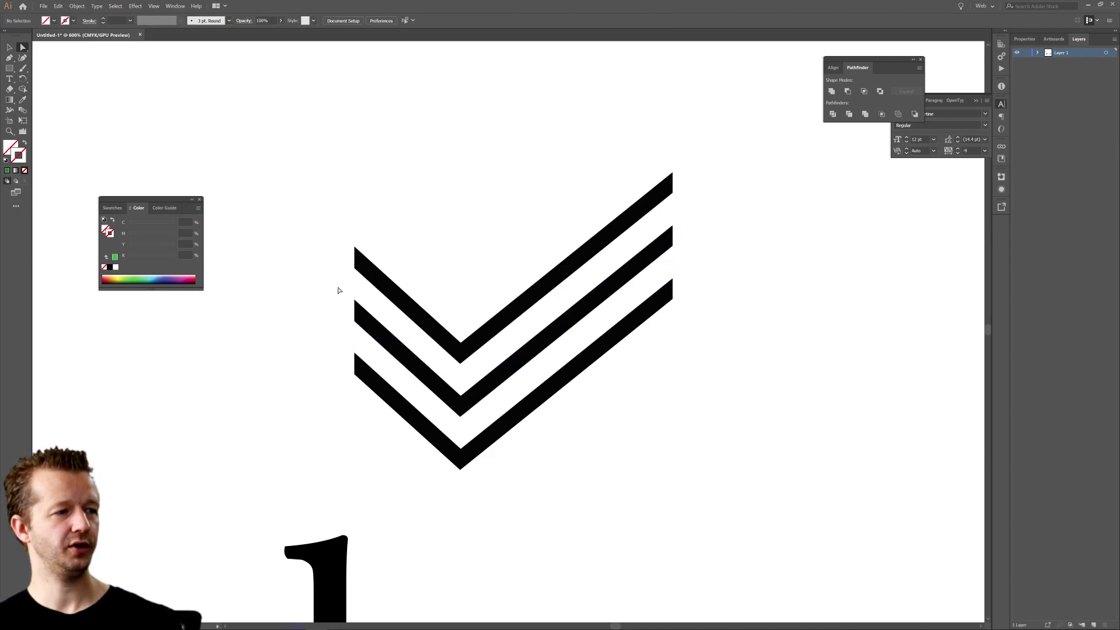
pyautogui.press('v')
# Fill the three stripes of the second checkmark icon with the same green as "audit".
pyautogui.moveTo(387, 145); pyautogui.dragTo(453, 349)
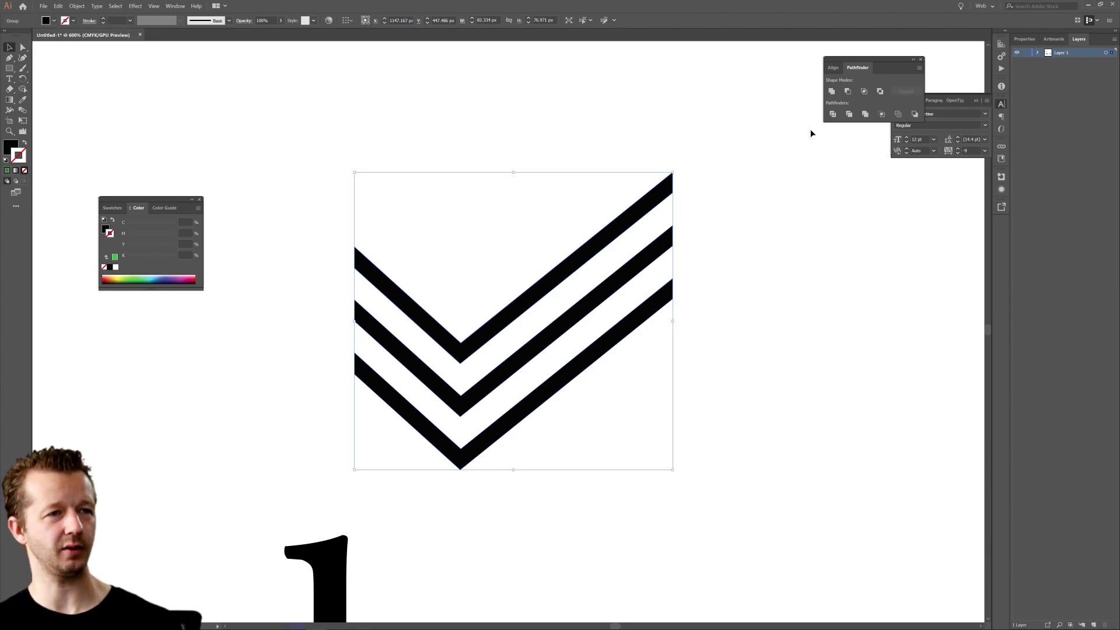
pyautogui.click(54, 22)
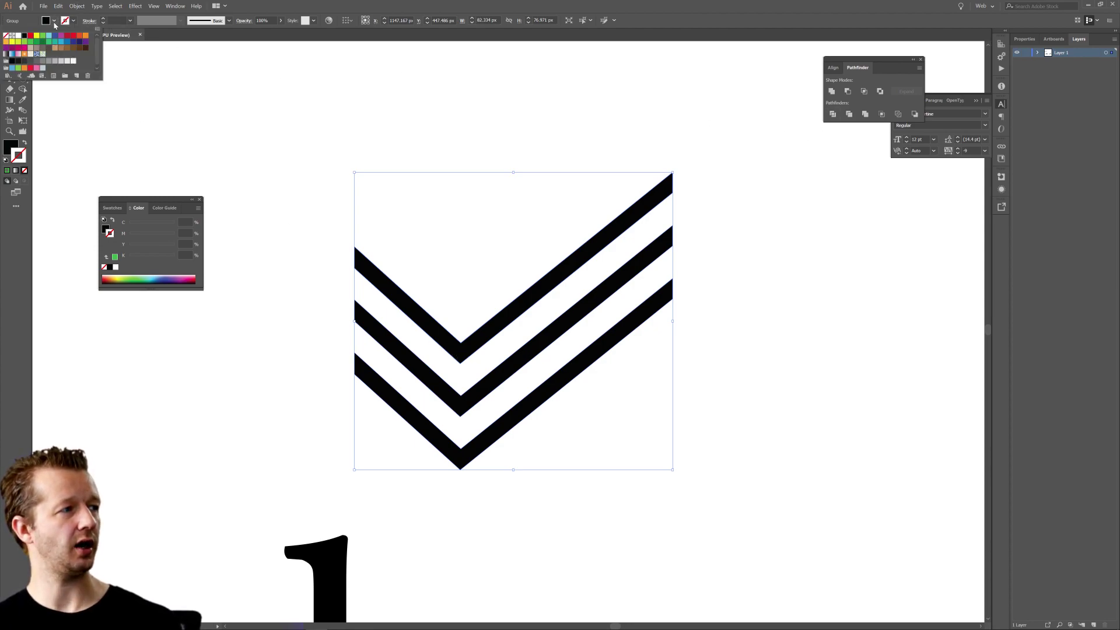
pyautogui.click(29, 45)
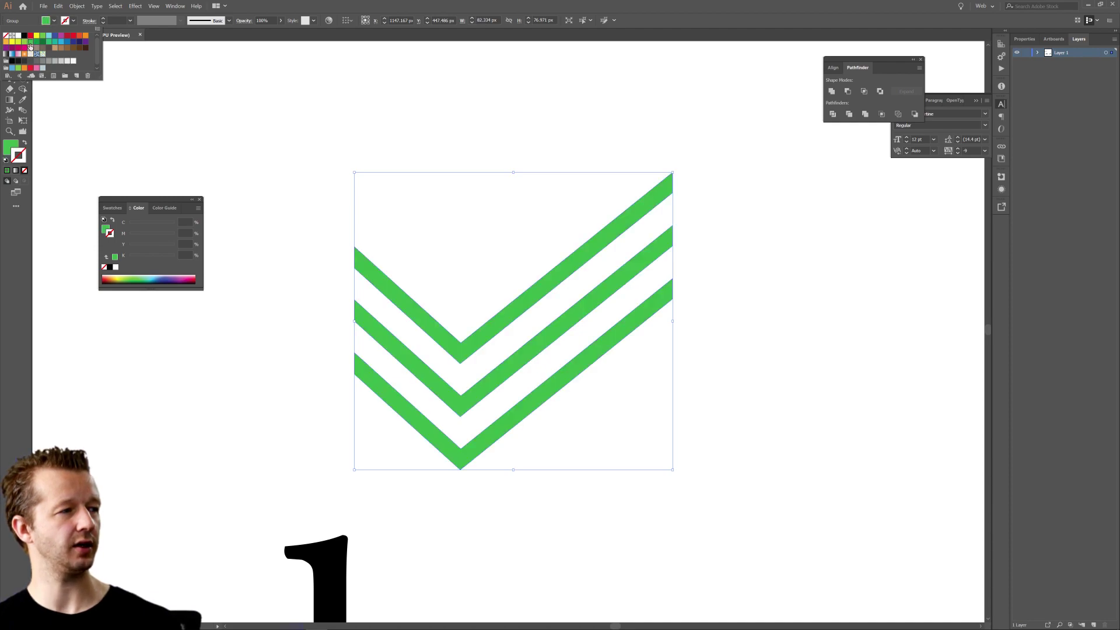
pyautogui.press('Escape')
pyautogui.hotkey('ctrl', '1')
pyautogui.hotkey('ctrl', '-')
pyautogui.click(321, 191)
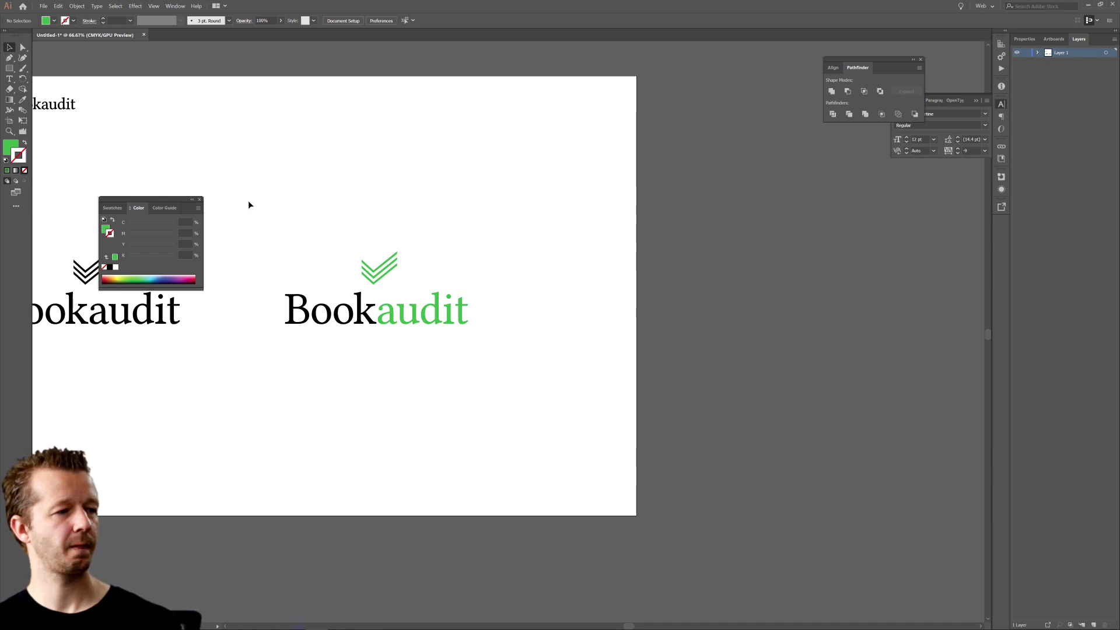
# Close the floating color settings and delete the green version of the logo, keeping only the black one.
pyautogui.click(198, 199)
pyautogui.hscroll(-5, 495, 220)
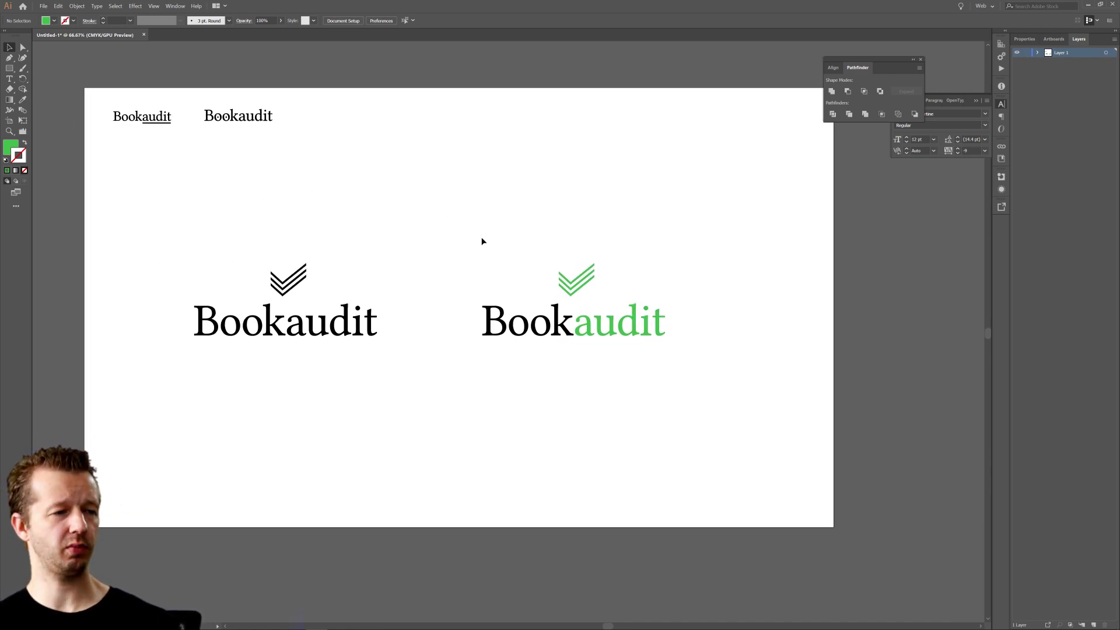
pyautogui.moveTo(735, 409); pyautogui.dragTo(734, 408)
pyautogui.press('Delete')
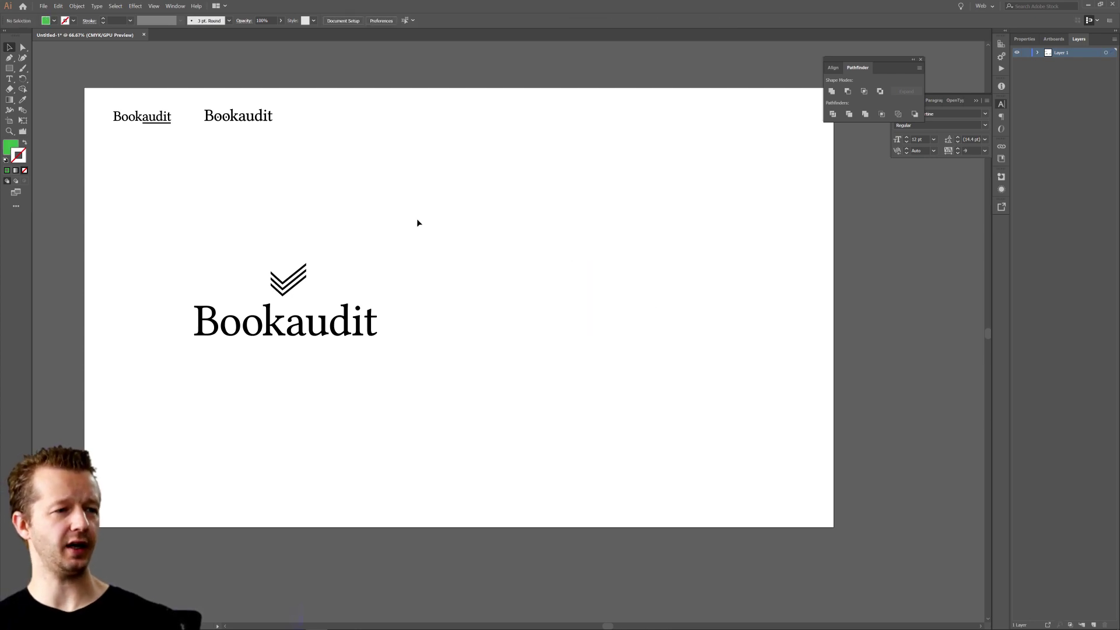
# Enlarge the black icon and wordmark together to about 465 px wide and move them near the middle of the artboard.
pyautogui.moveTo(129, 244); pyautogui.dragTo(382, 350)
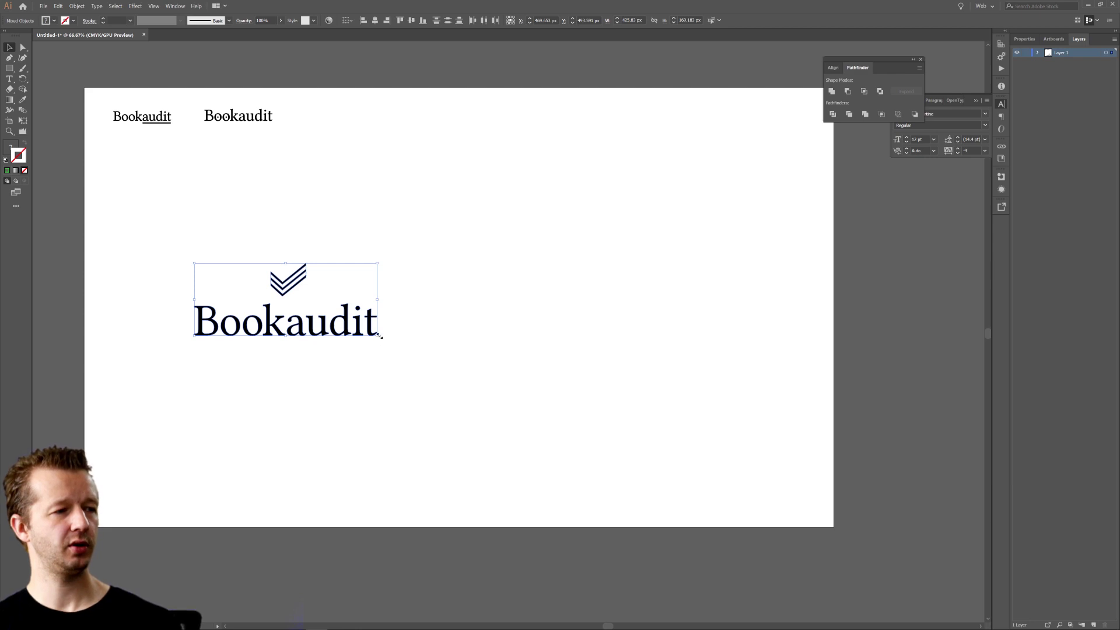
pyautogui.moveTo(377, 337); pyautogui.dragTo(394, 349)
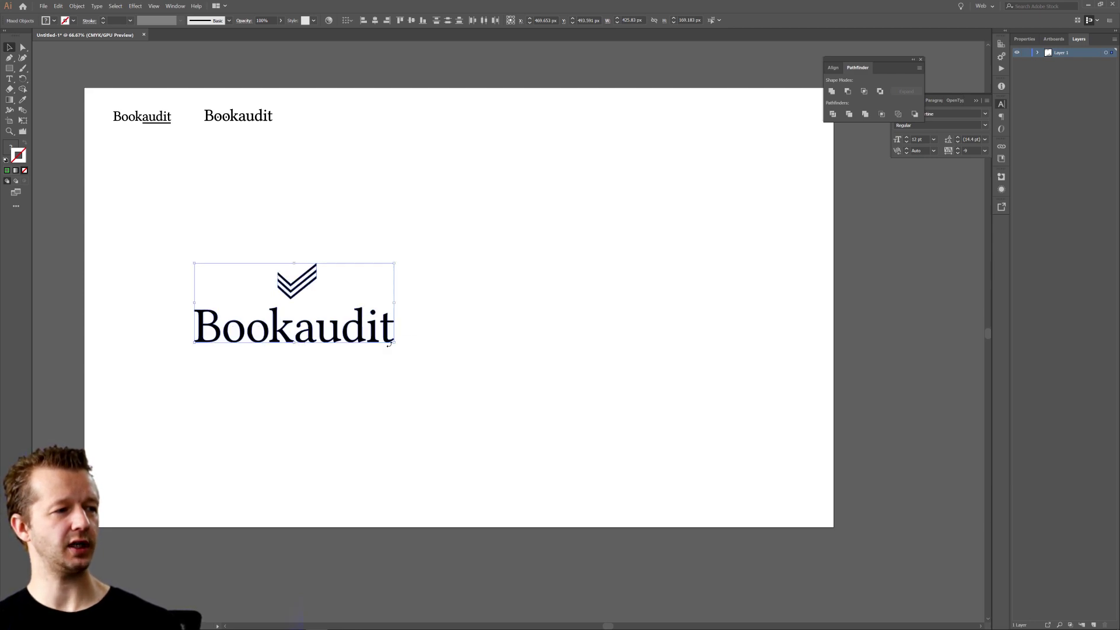
pyautogui.moveTo(304, 288); pyautogui.dragTo(483, 273)
pyautogui.moveTo(545, 198); pyautogui.dragTo(640, 210)
# Align the checkmark icon and the Bookaudit wordmark on their horizontal centers.
pyautogui.click(174, 6)
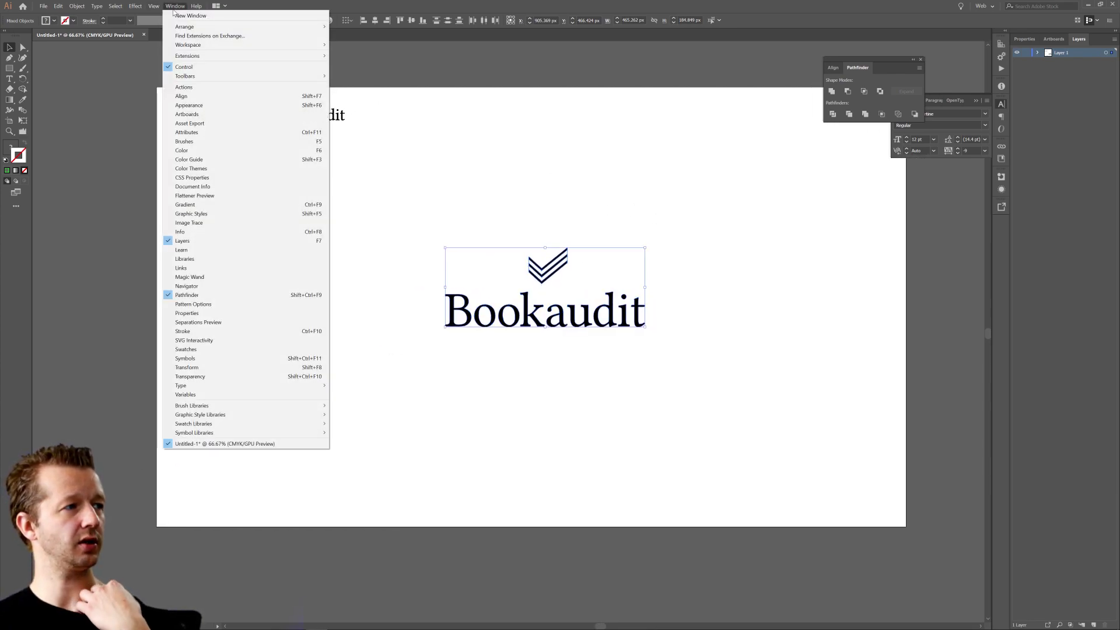
pyautogui.click(181, 96)
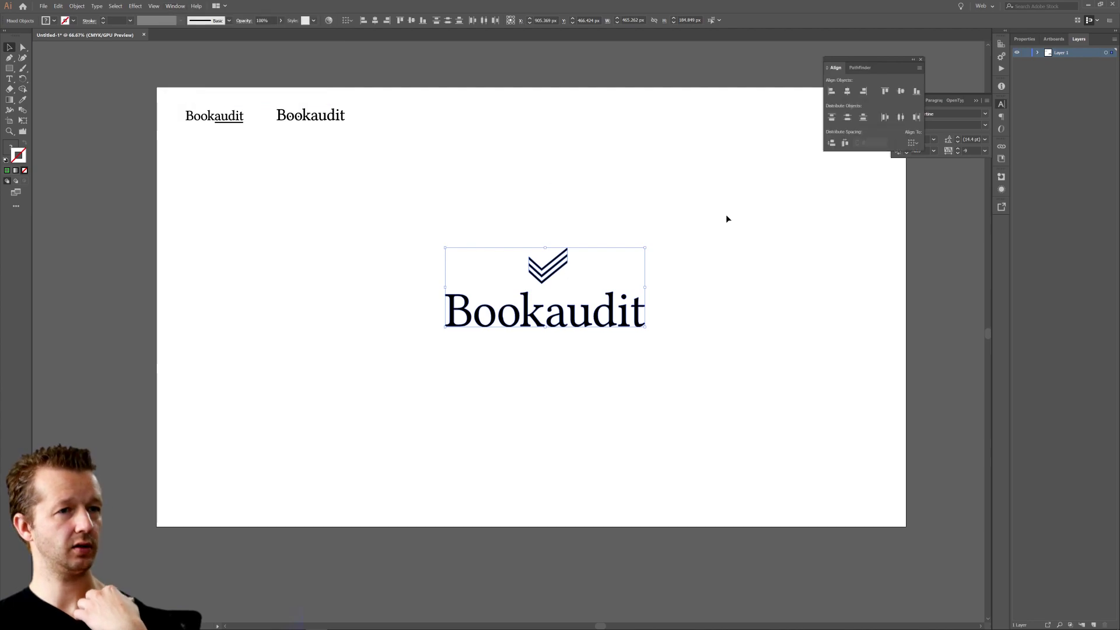
pyautogui.click(847, 92)
pyautogui.hotkey('ctrl', 'z')
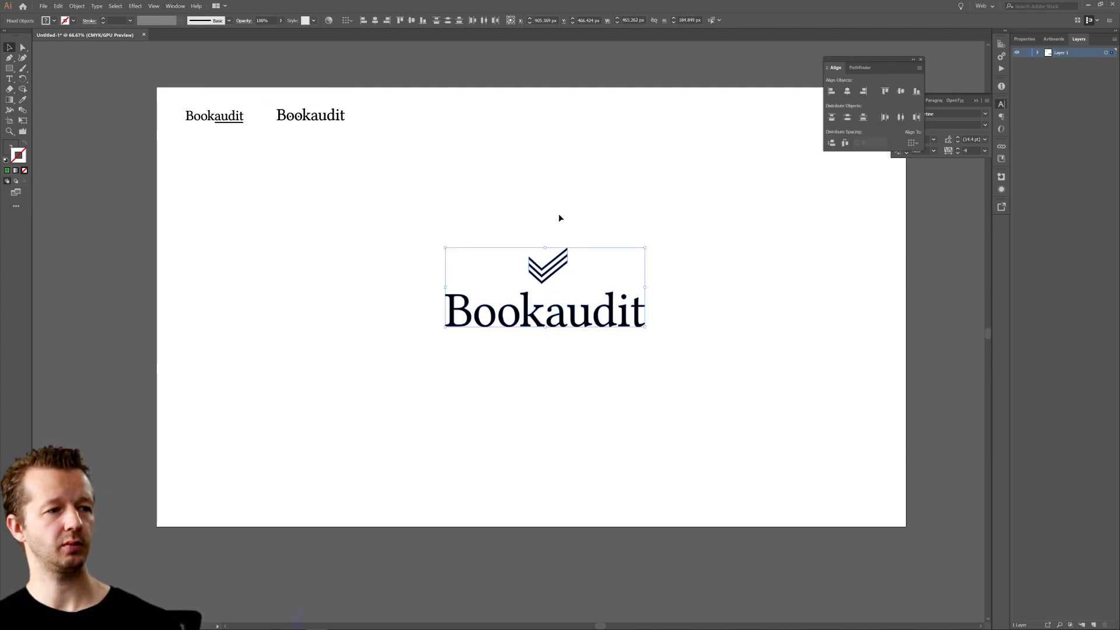
pyautogui.moveTo(393, 296); pyautogui.dragTo(719, 347)
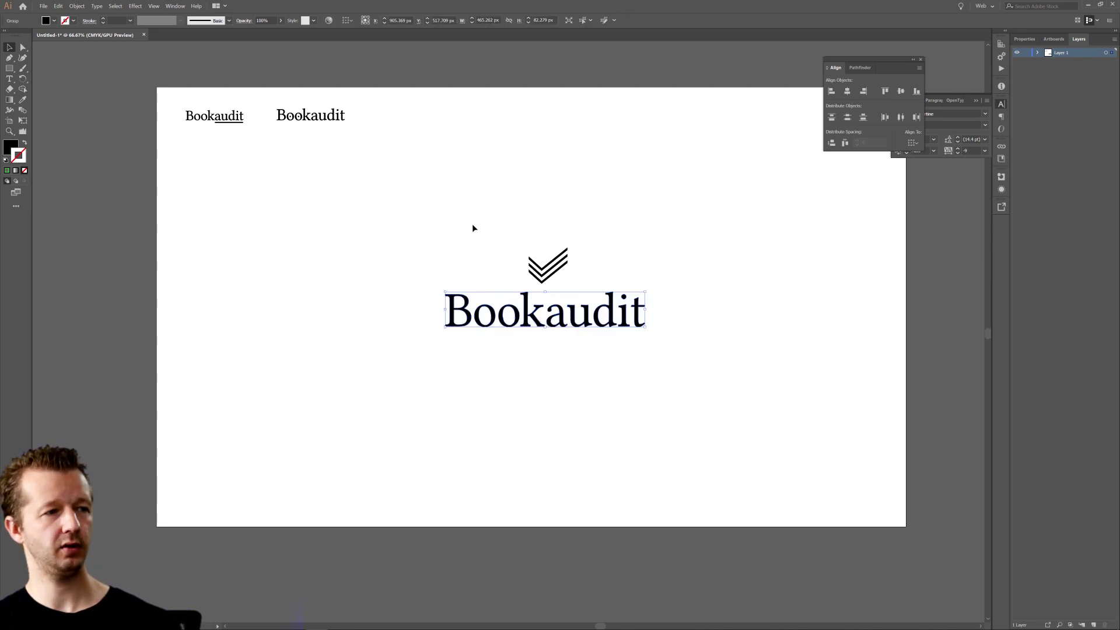
pyautogui.click(549, 265)
pyautogui.moveTo(375, 220); pyautogui.dragTo(770, 385)
pyautogui.click(846, 91)
pyautogui.click(799, 130)
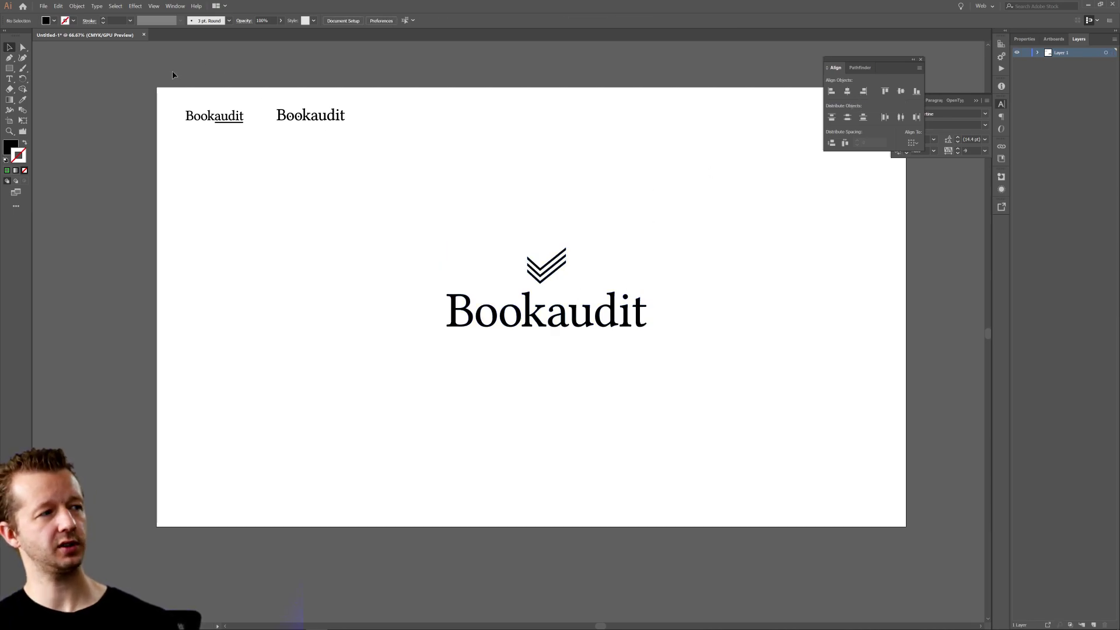
# Extend the artboard downward to more than three times its original height, keeping its width.
pyautogui.scroll(-2, 623, 210)
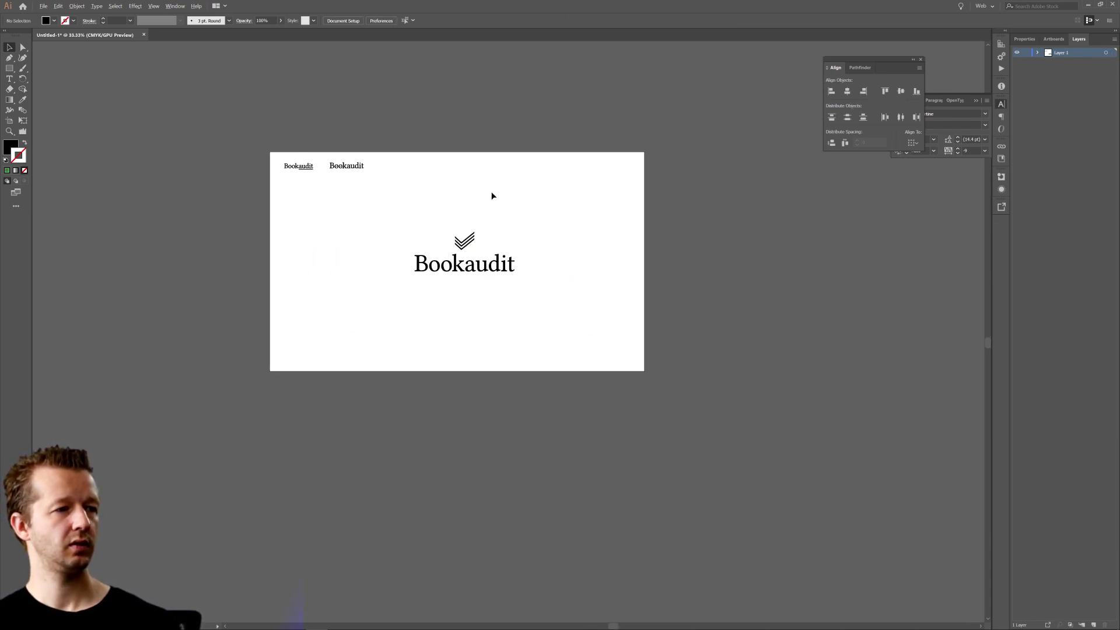
pyautogui.click(22, 120)
pyautogui.click(9, 123)
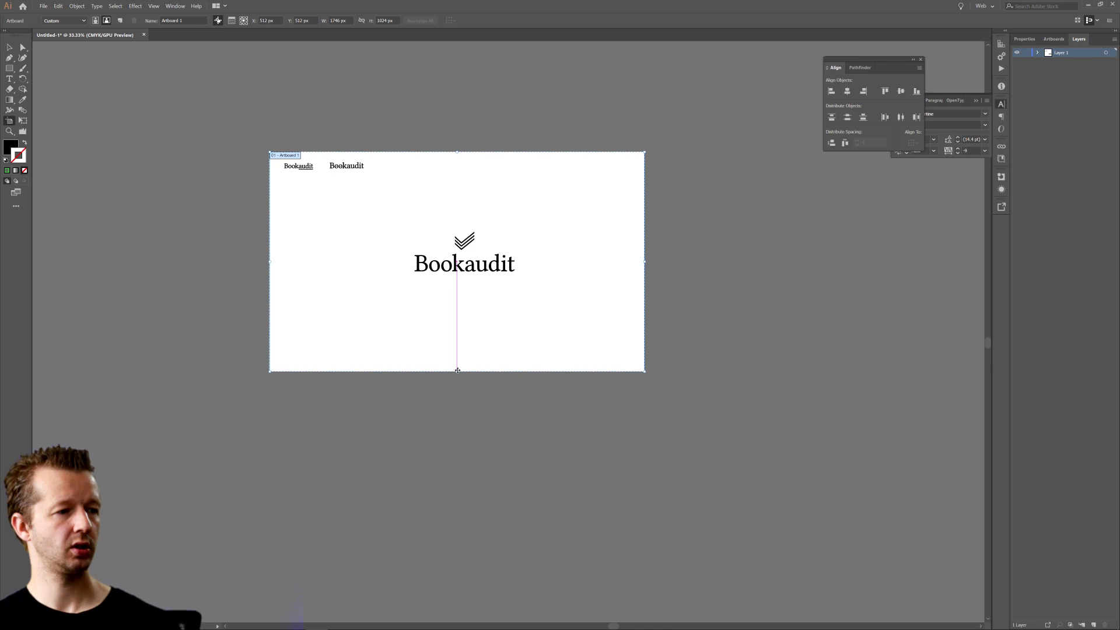
pyautogui.moveTo(458, 371); pyautogui.dragTo(471, 605)
pyautogui.scroll(-5, 502, 233)
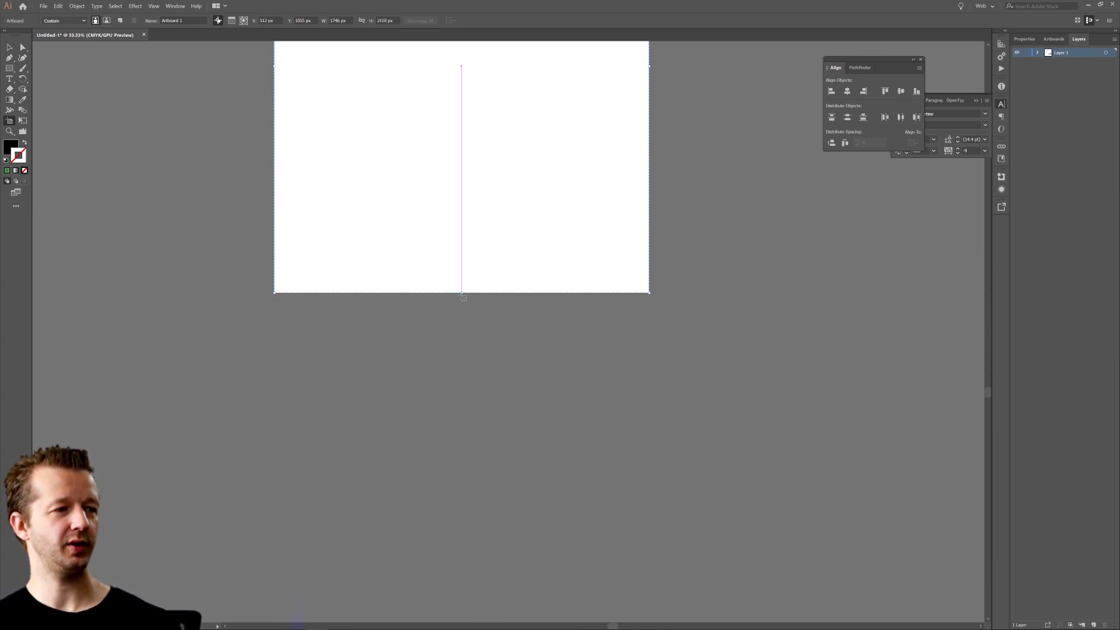
pyautogui.moveTo(462, 292); pyautogui.dragTo(461, 583)
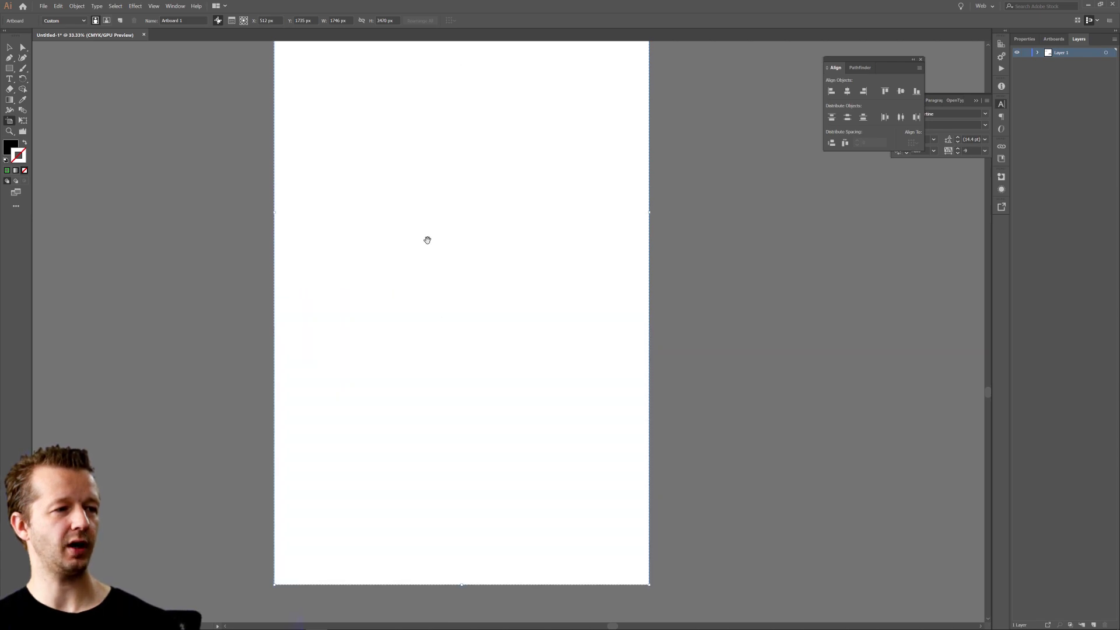
# Group the small underlined Bookaudit wordmark and place a copy enlarged to about 506 px wide below the checkmark logo.
pyautogui.moveTo(427, 247); pyautogui.dragTo(431, 537)
pyautogui.click(9, 48)
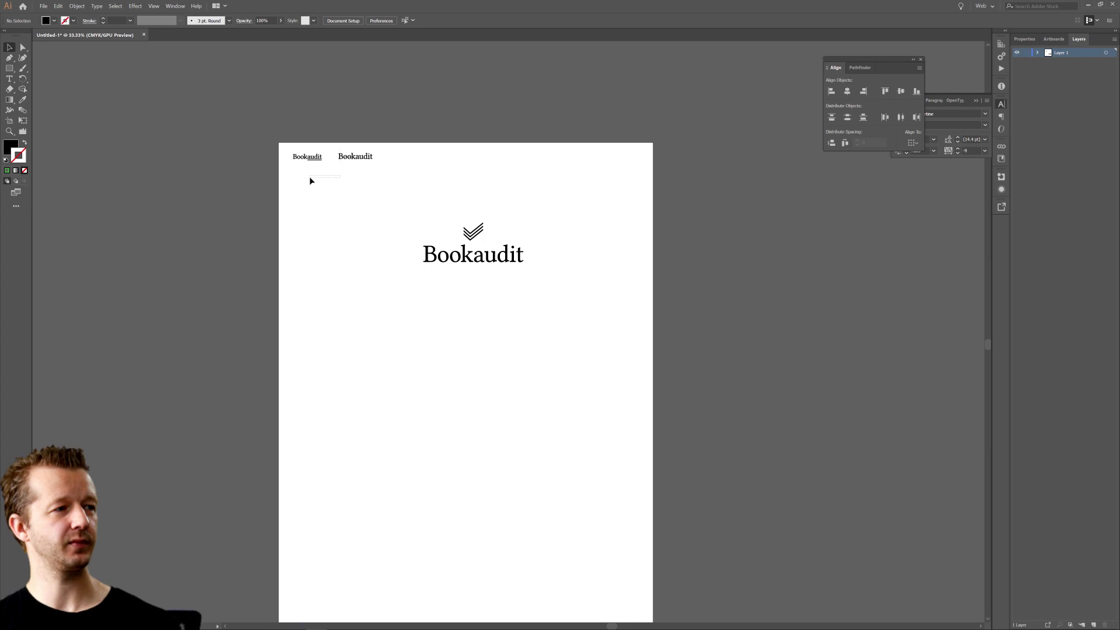
pyautogui.moveTo(291, 154); pyautogui.dragTo(318, 160)
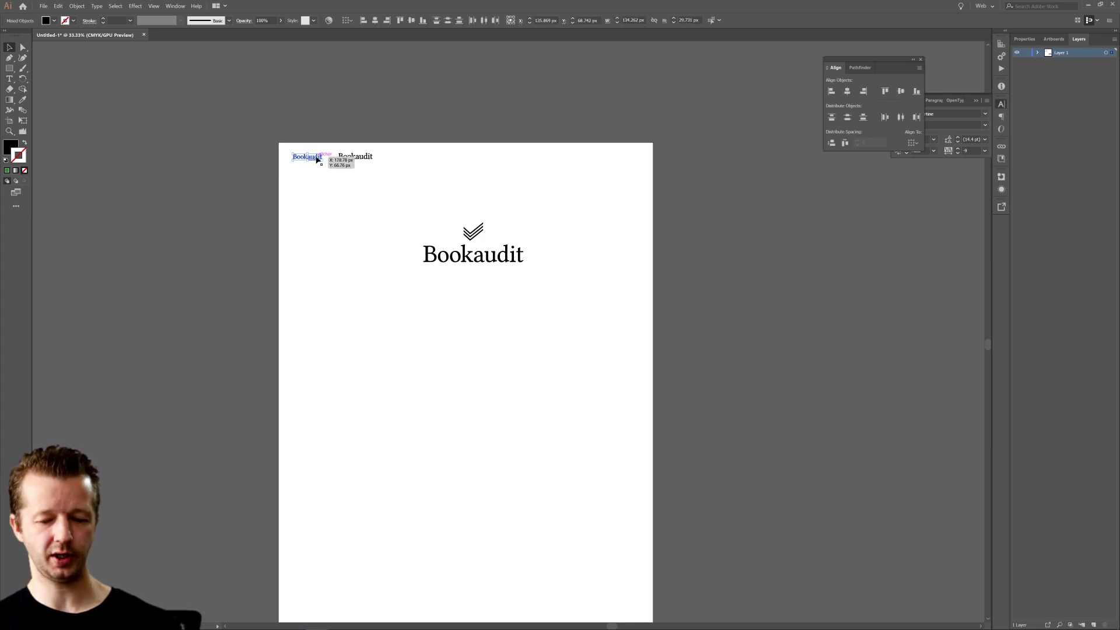
pyautogui.hotkey('ctrl', 'g')
pyautogui.moveTo(315, 158); pyautogui.dragTo(524, 432)
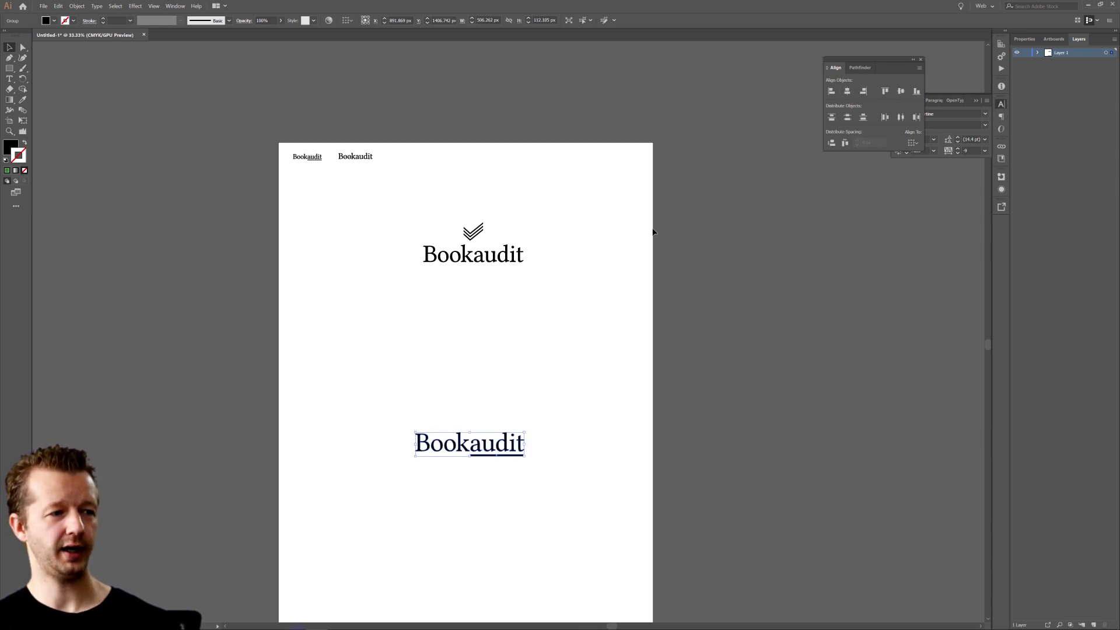
# Paste a copy of the small Bookaudit wordmark with dotted o's below the underlined version and enlarge it to a similar size.
pyautogui.click(343, 154)
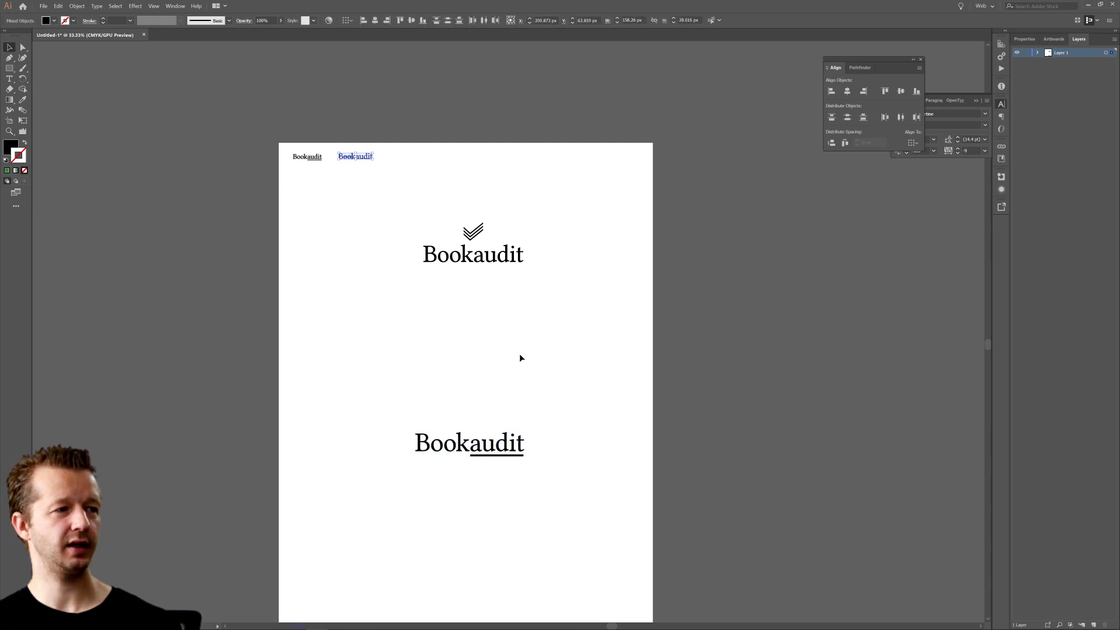
pyautogui.click(520, 395)
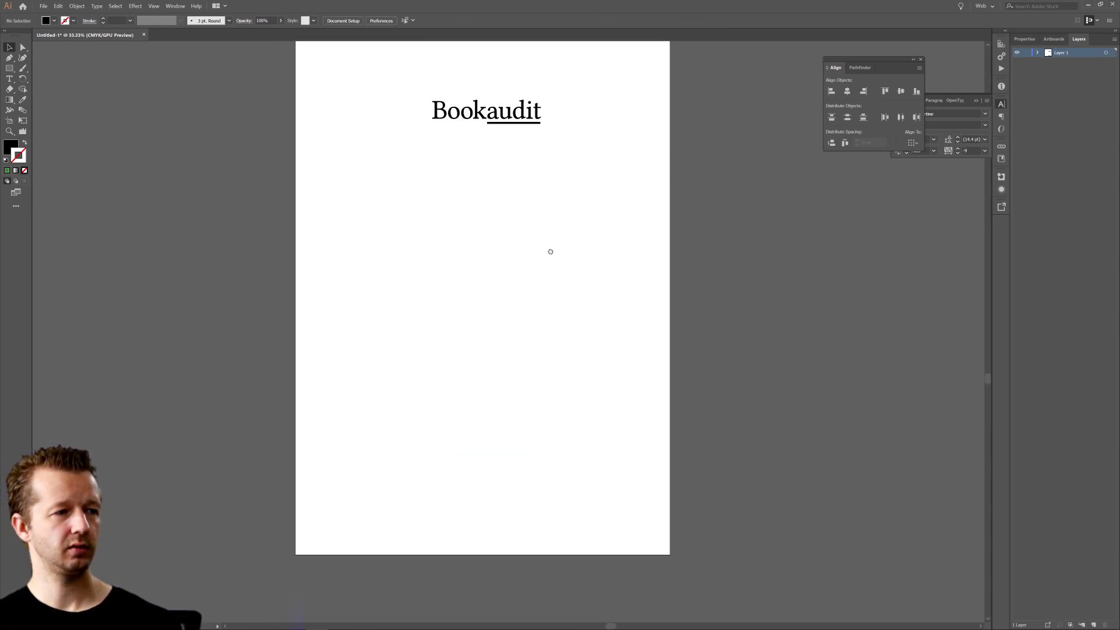
pyautogui.hotkey('ctrl', 'v')
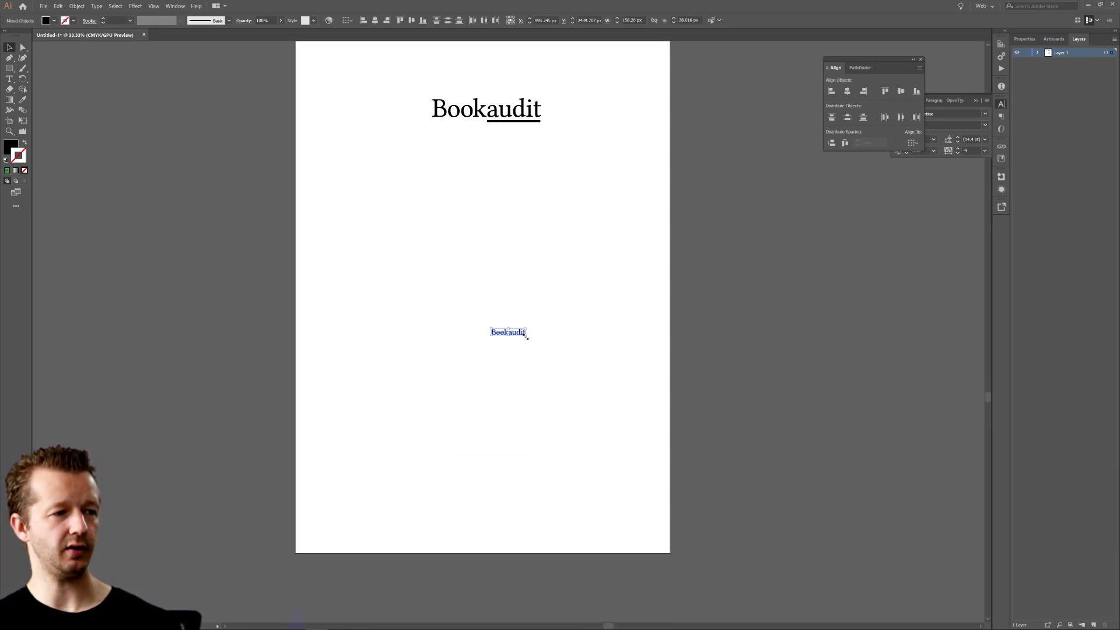
pyautogui.moveTo(525, 336)
pyautogui.mouseDown()
pyautogui.moveTo(567, 366)
pyautogui.moveTo(554, 329)
pyautogui.moveTo(525, 344)
pyautogui.mouseUp()
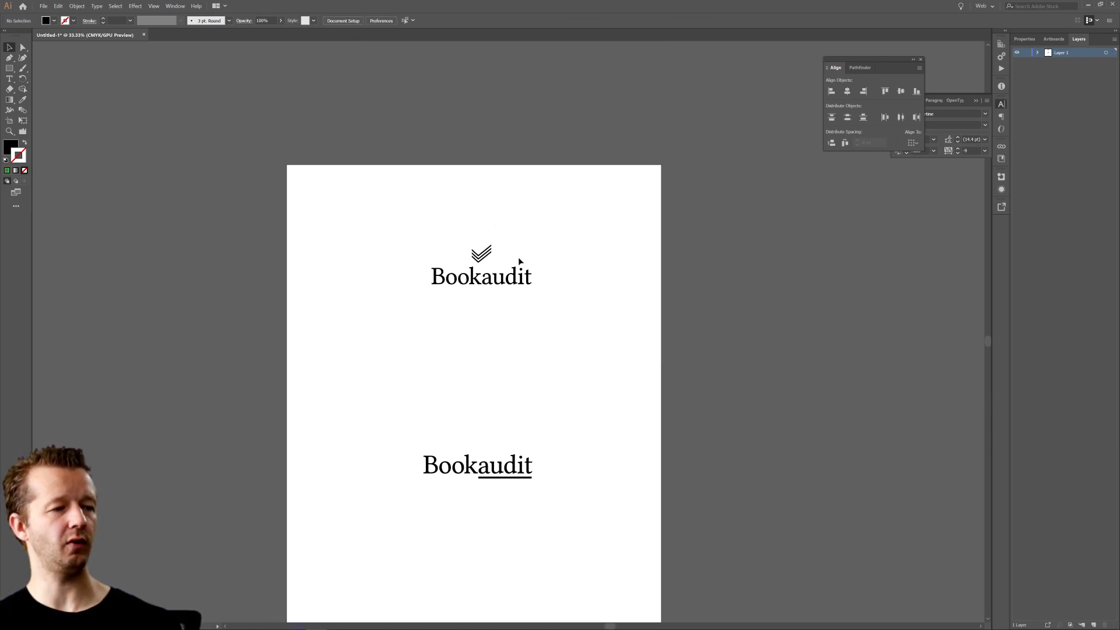
# Move the checkmark icon and its Bookaudit wordmark together slightly down the artboard.
pyautogui.scroll(2, 518, 257)
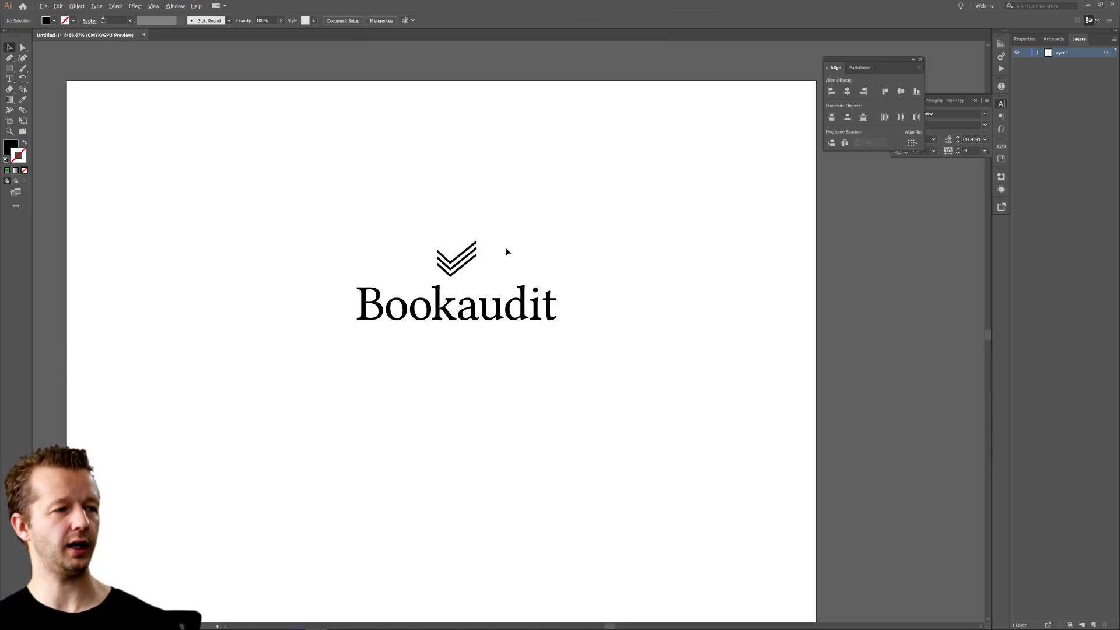
pyautogui.click(492, 263)
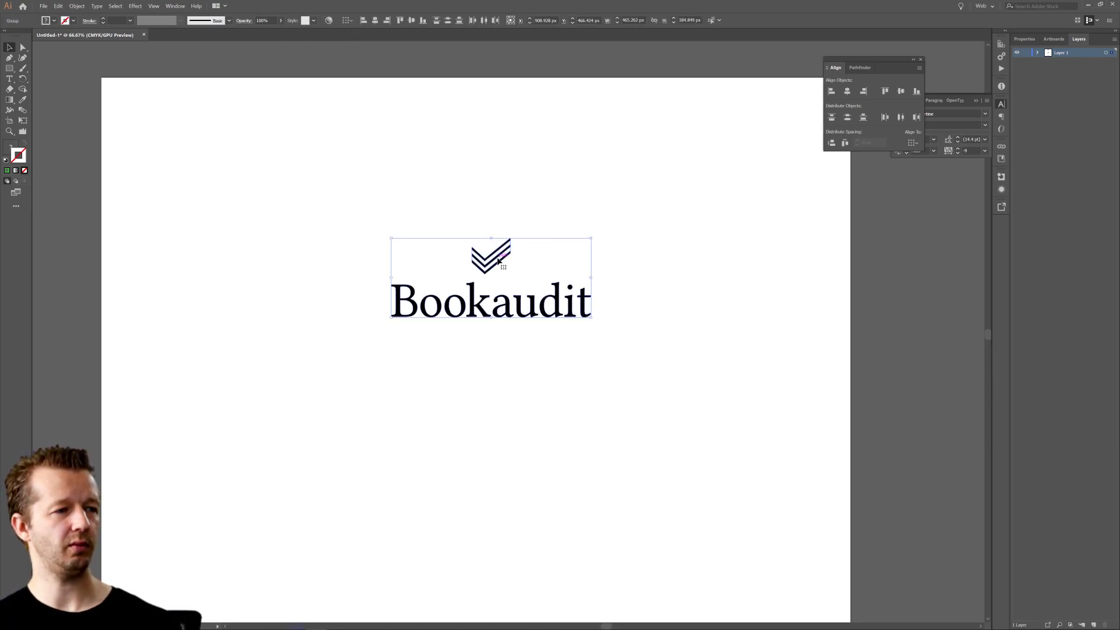
pyautogui.moveTo(493, 263); pyautogui.dragTo(494, 297)
pyautogui.click(533, 221)
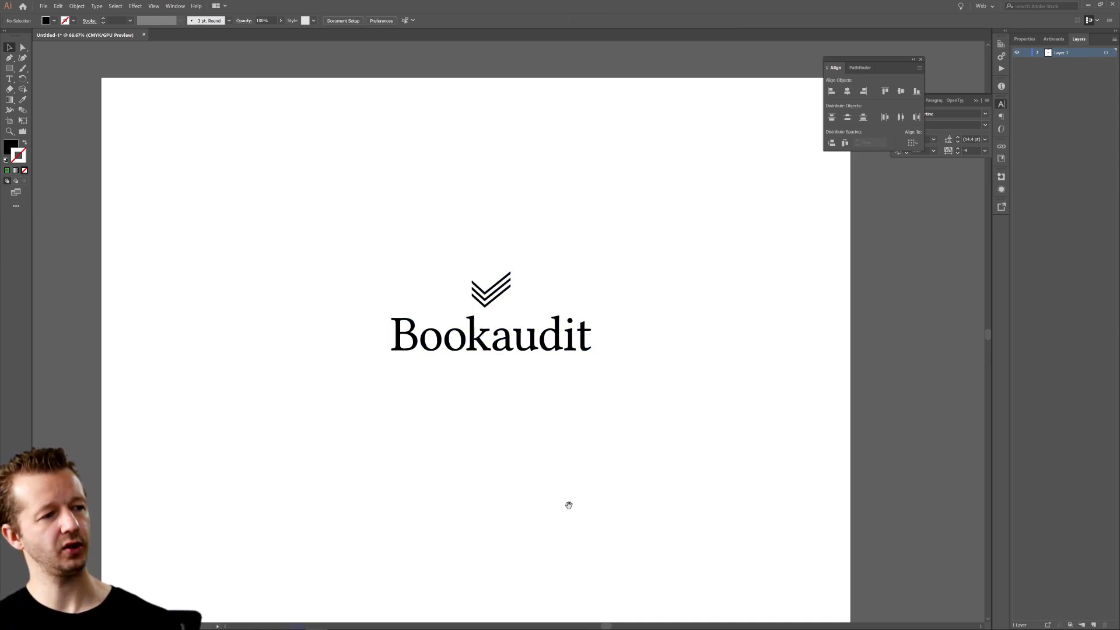
# Examine the three Bookaudit logo variations up close and together on the artboard.
pyautogui.scroll(-10, 569, 503)
pyautogui.scroll(-5, 578, 240)
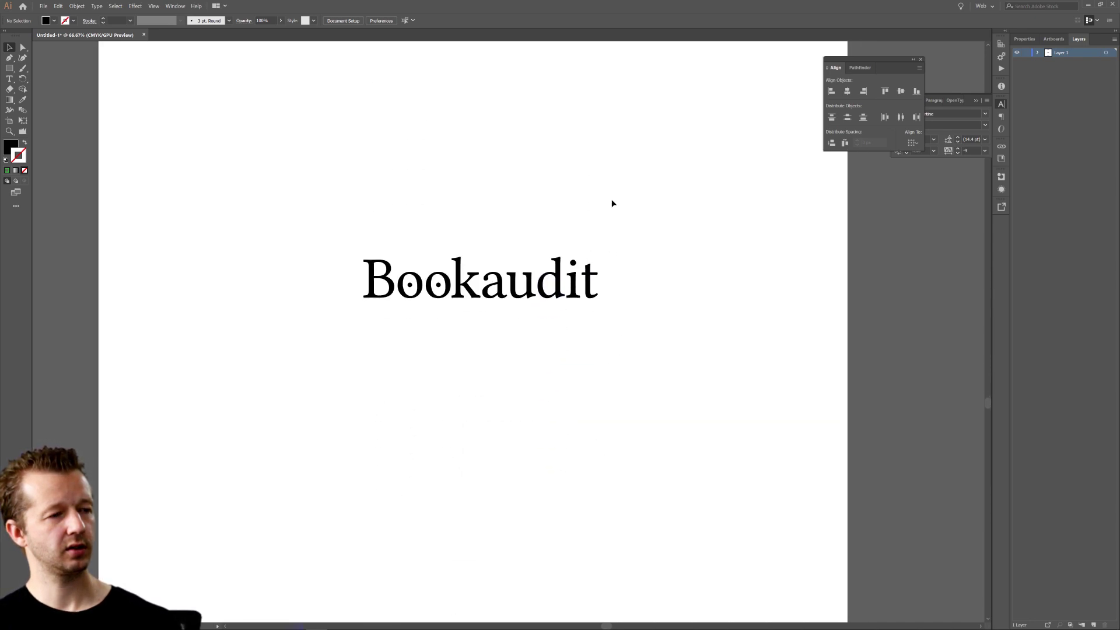
pyautogui.scroll(-1, 609, 201)
pyautogui.scroll(5, 583, 292)
pyautogui.scroll(-1, 566, 252)
pyautogui.scroll(4, 566, 252)
pyautogui.scroll(-1, 610, 403)
pyautogui.scroll(-2, 583, 379)
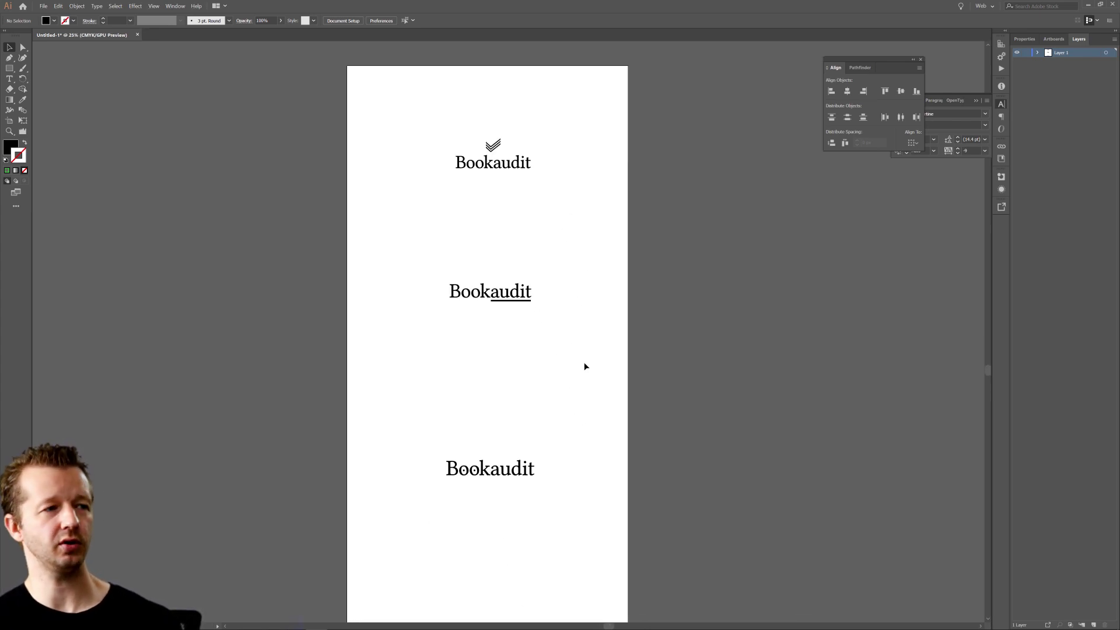